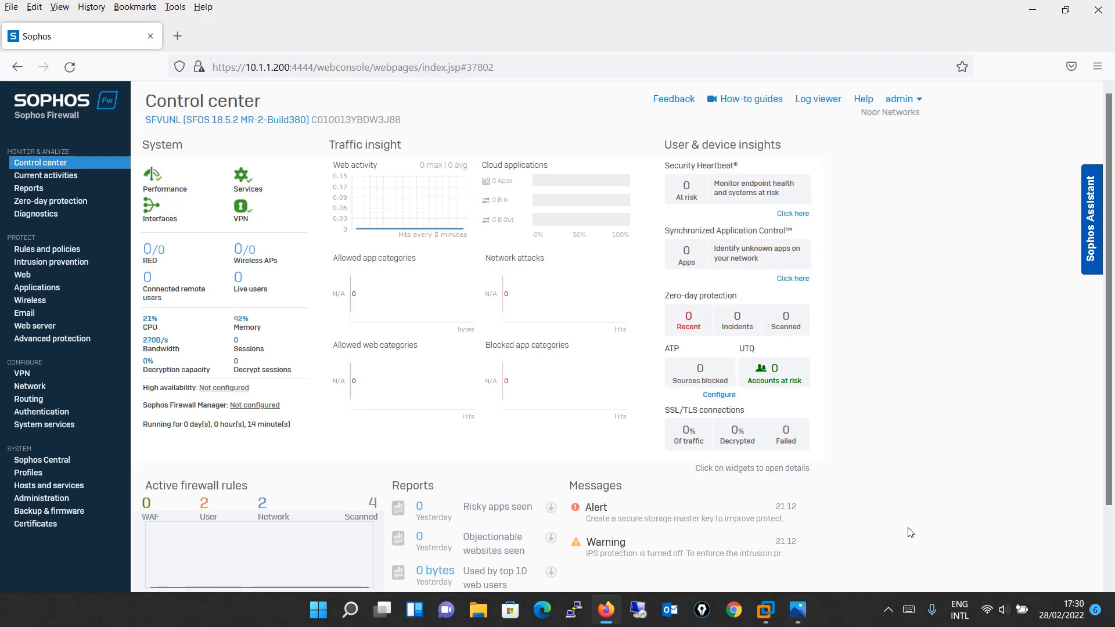
# Step: Review the Sophos LAB network diagram in Photos and switch to the Client-PC1 virtual machine in VMware Workstation
pyautogui.click(799, 611)
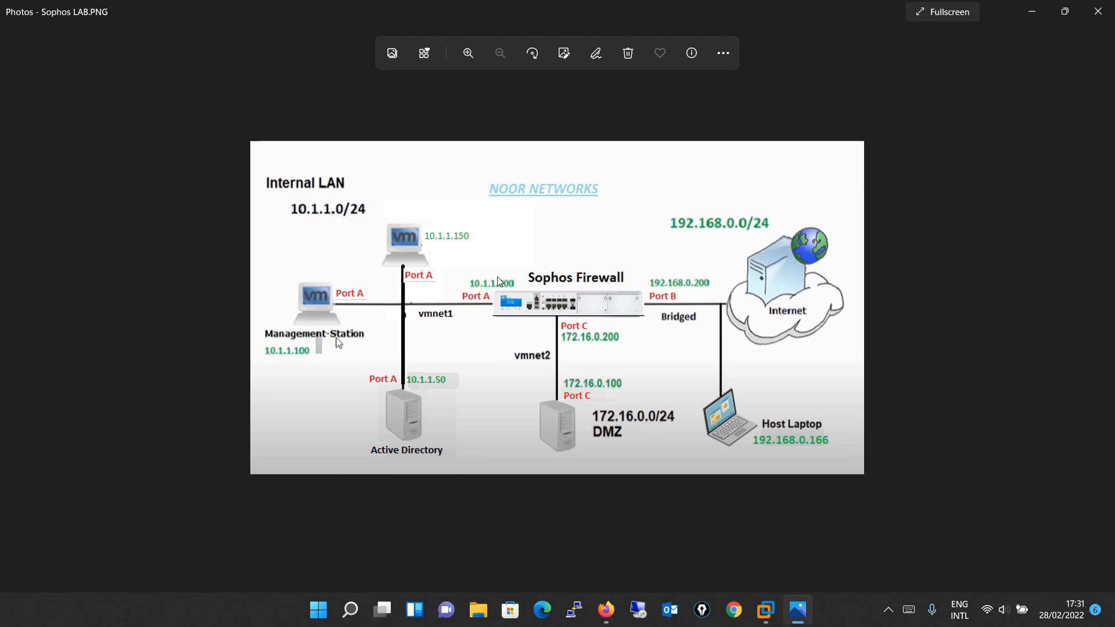
pyautogui.click(767, 611)
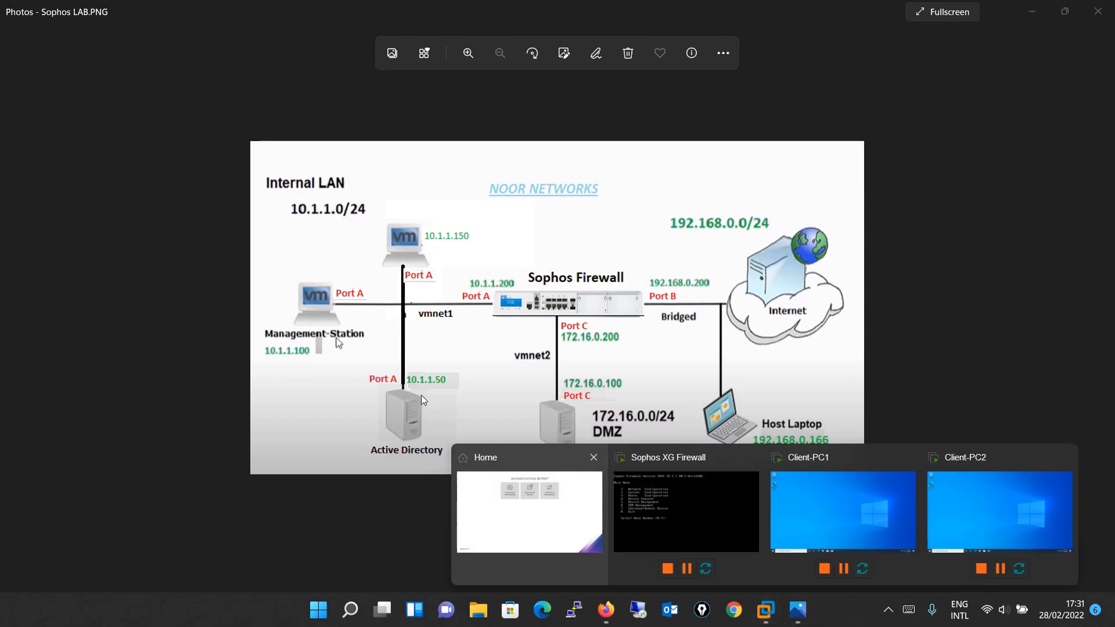
pyautogui.click(685, 511)
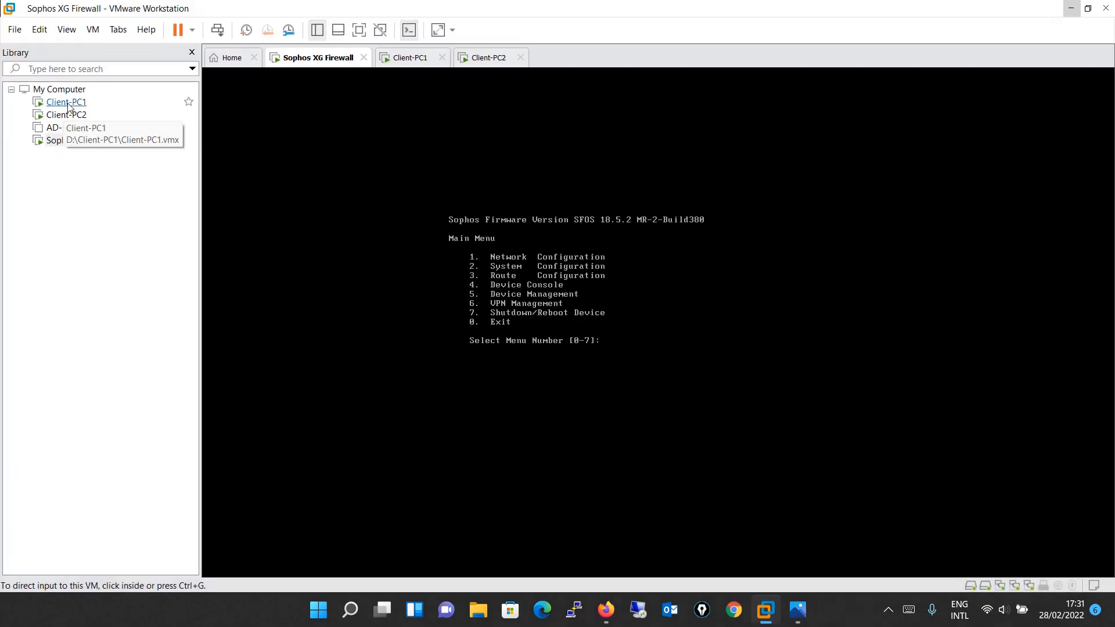
pyautogui.click(67, 102)
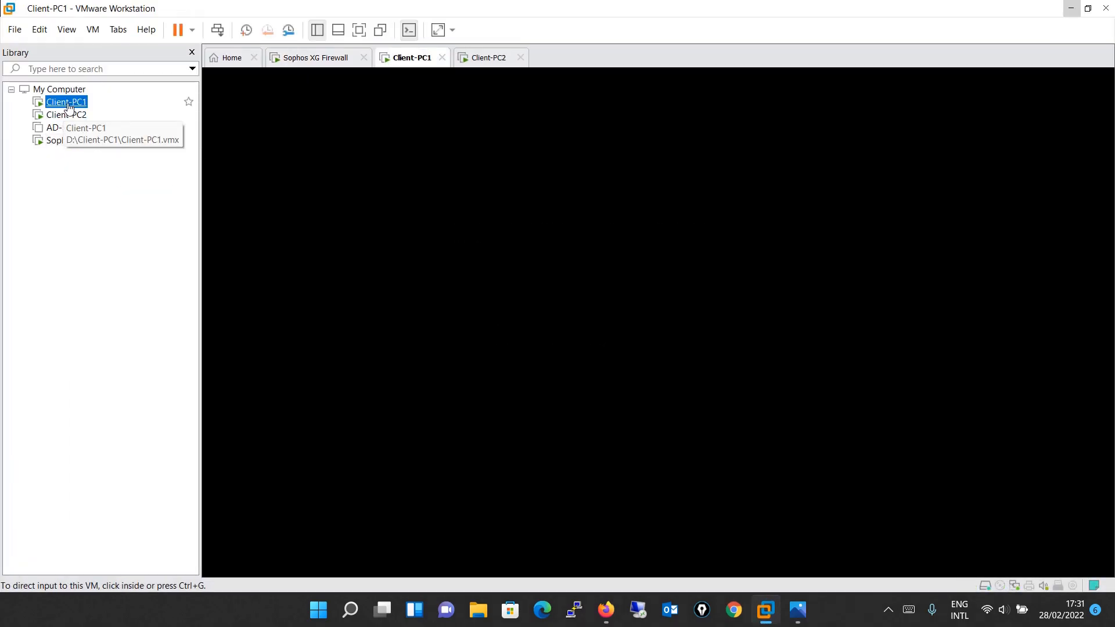
pyautogui.click(443, 200)
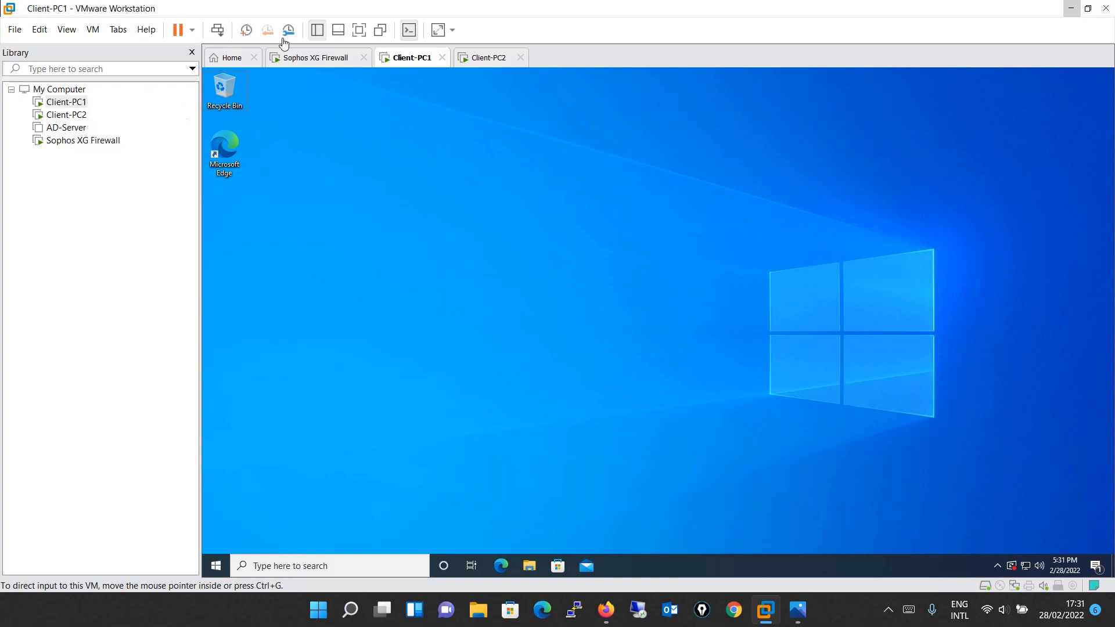
# Step: Connect Client-PC1's network adapter to the custom virtual network VMnet1 (Host-only) in its virtual machine settings
pyautogui.rightClick(74, 110)
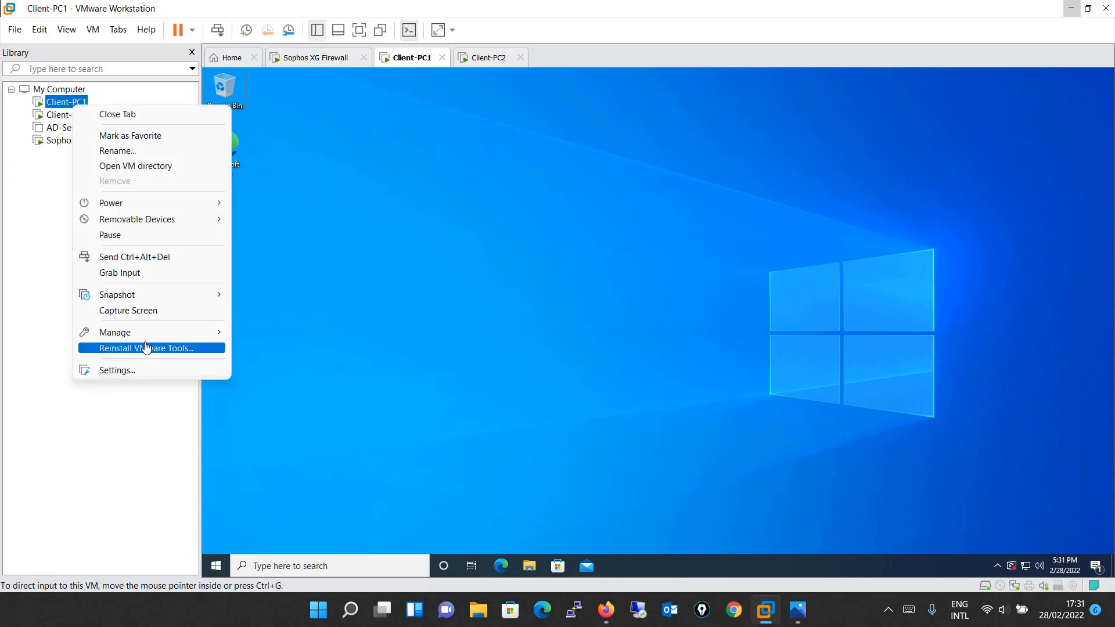
pyautogui.click(145, 376)
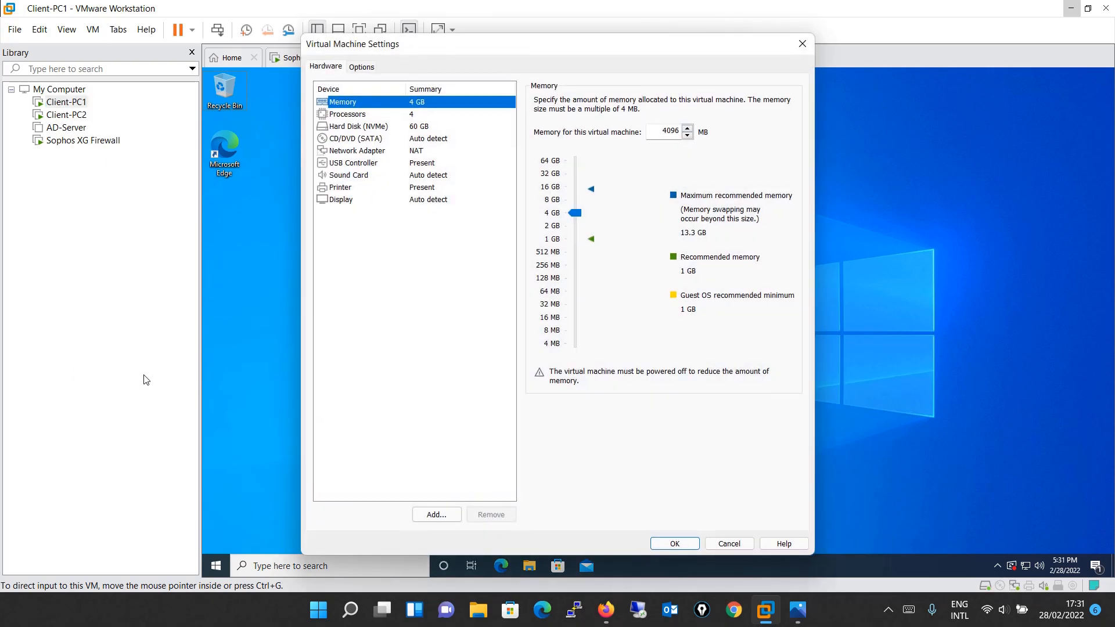
pyautogui.click(371, 152)
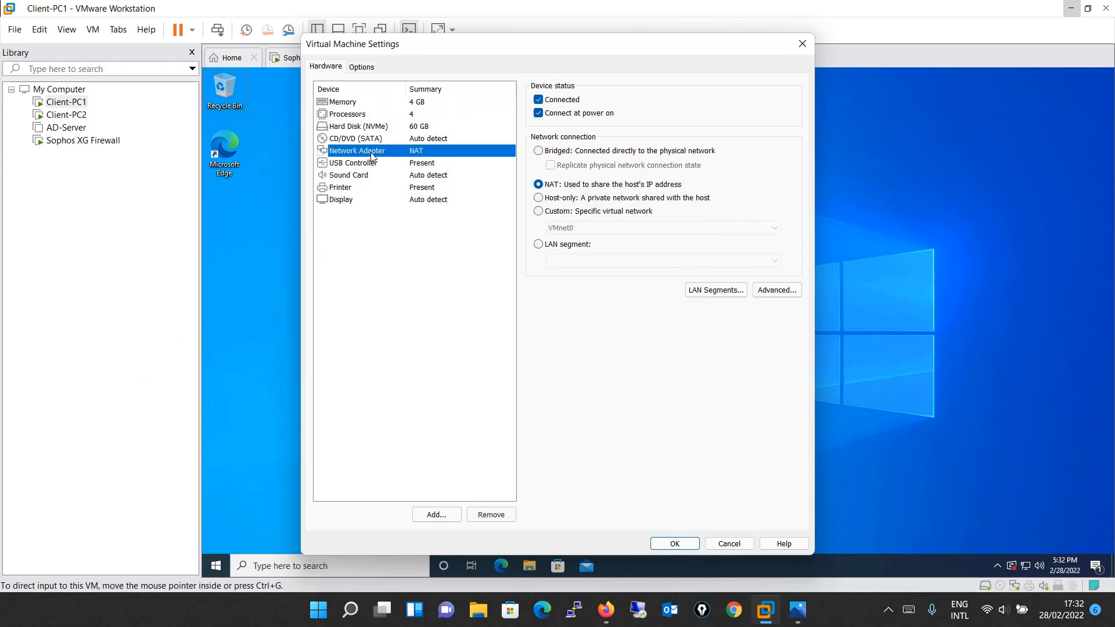
pyautogui.click(539, 211)
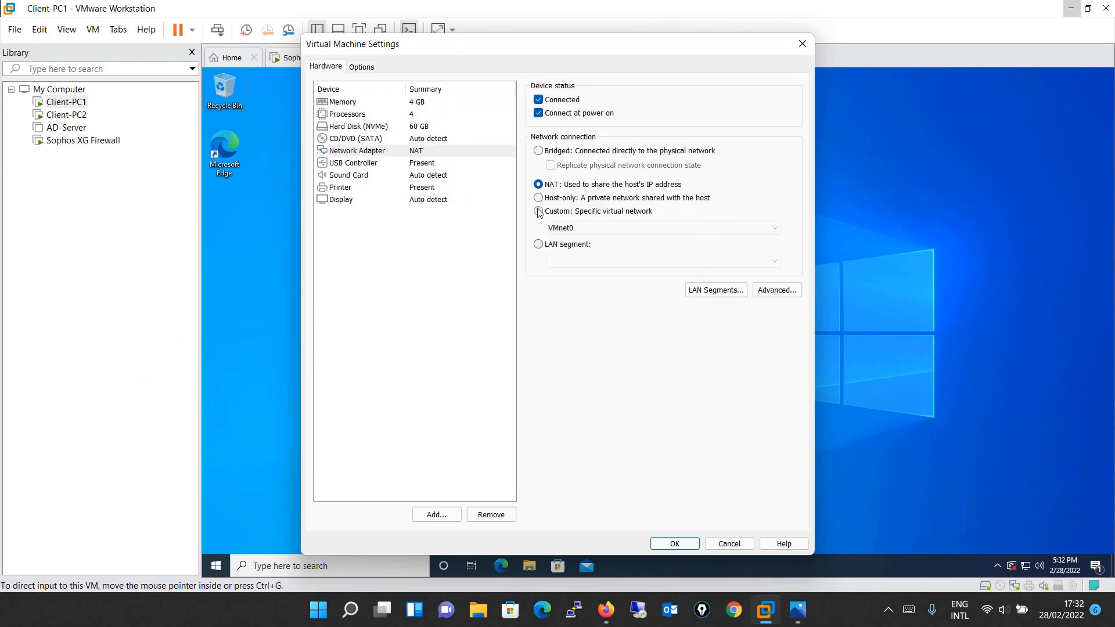
pyautogui.click(754, 230)
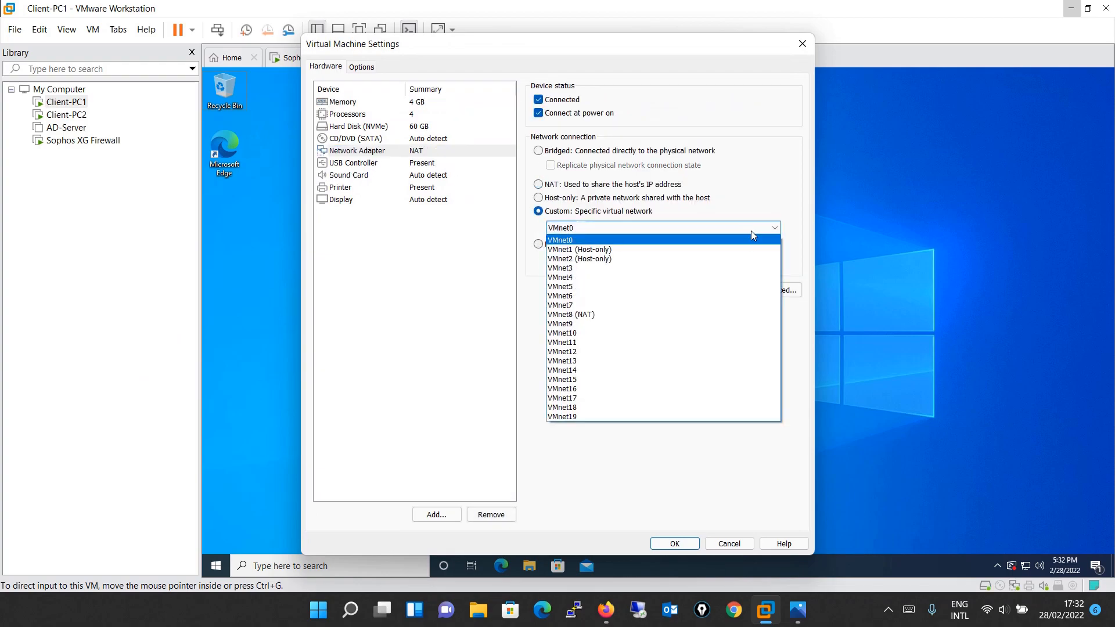
pyautogui.click(681, 256)
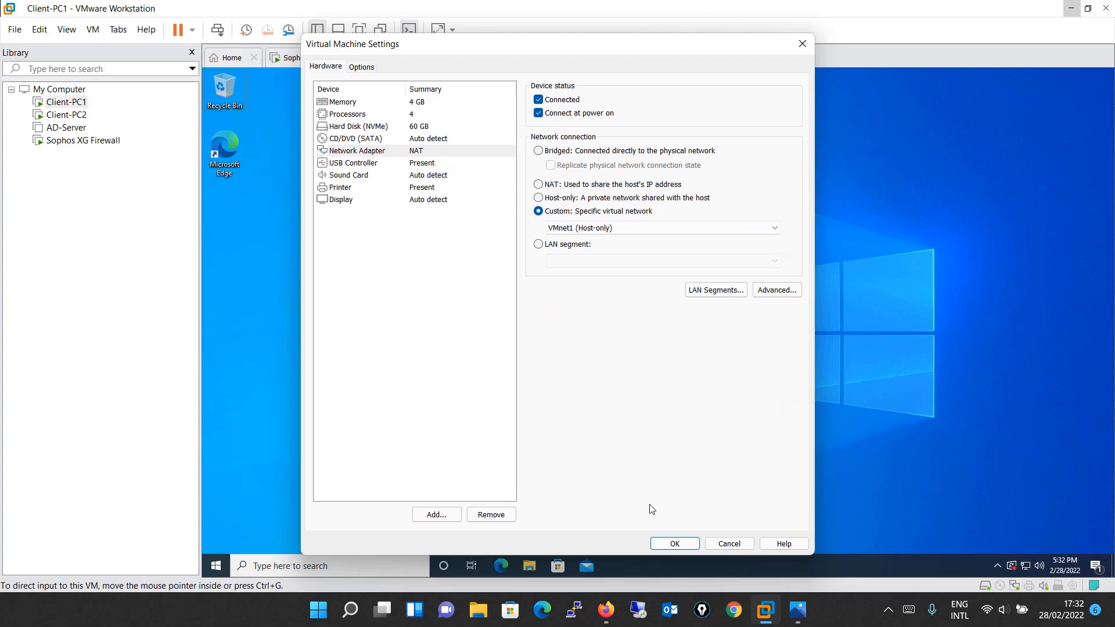
pyautogui.click(673, 544)
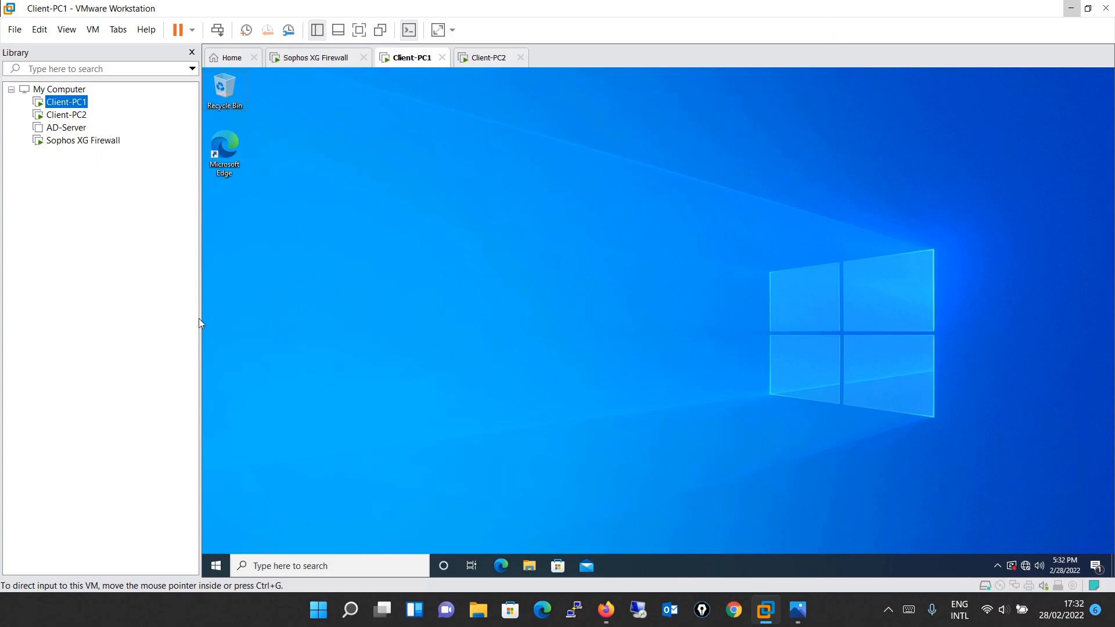
# Step: Connect Client-PC2's network adapter to the custom virtual network VMnet1 (Host-only) in its virtual machine settings
pyautogui.click(81, 119)
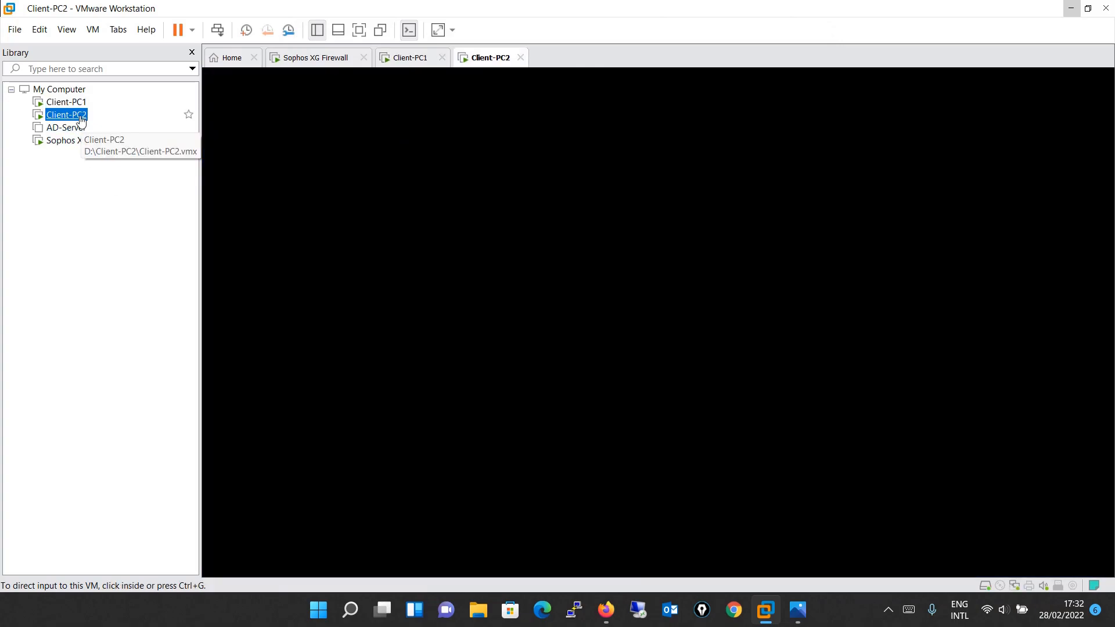
pyautogui.rightClick(81, 119)
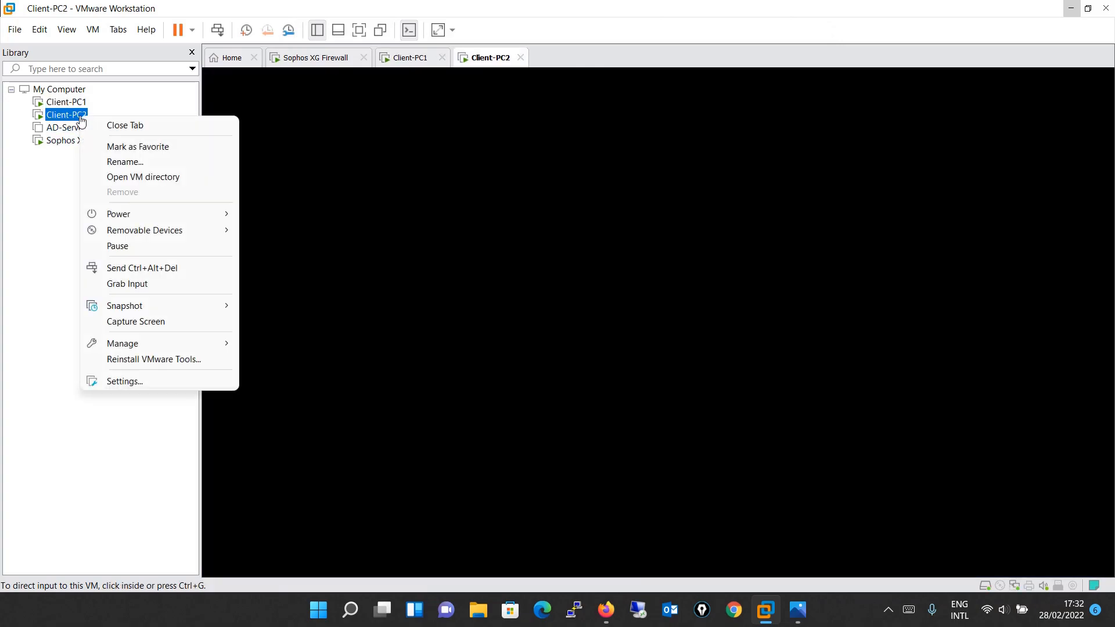
pyautogui.click(176, 385)
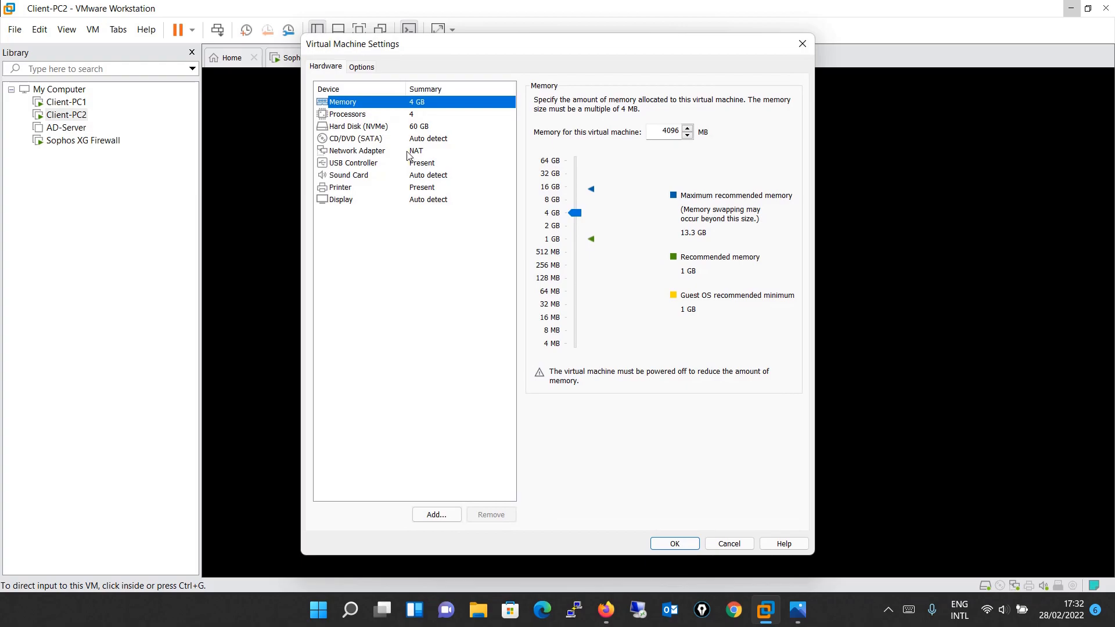
pyautogui.click(409, 153)
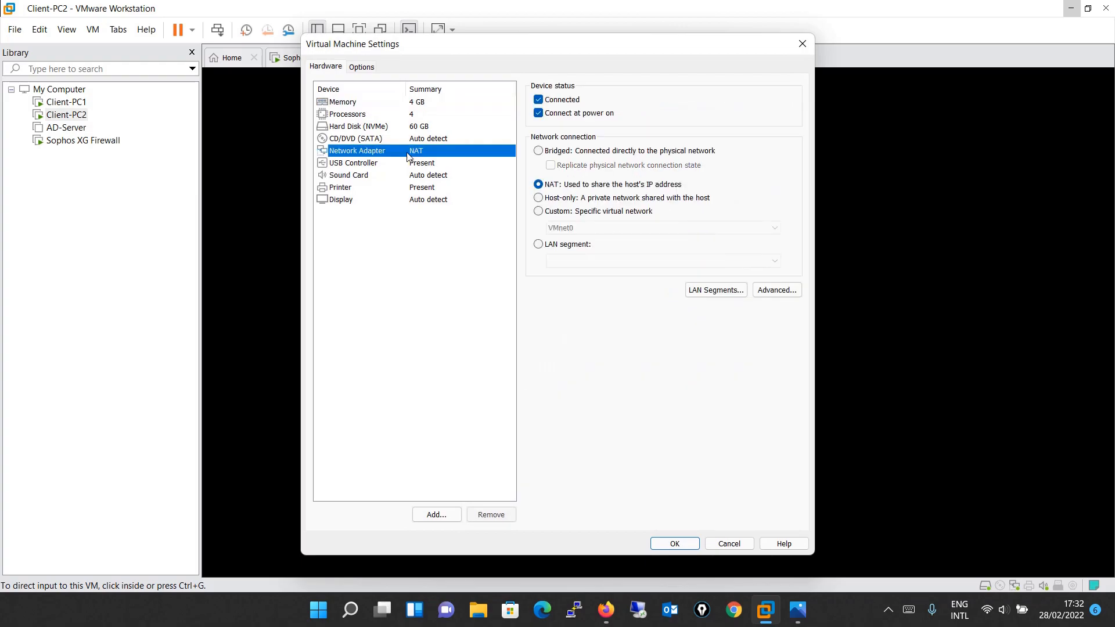
pyautogui.click(539, 211)
pyautogui.click(589, 230)
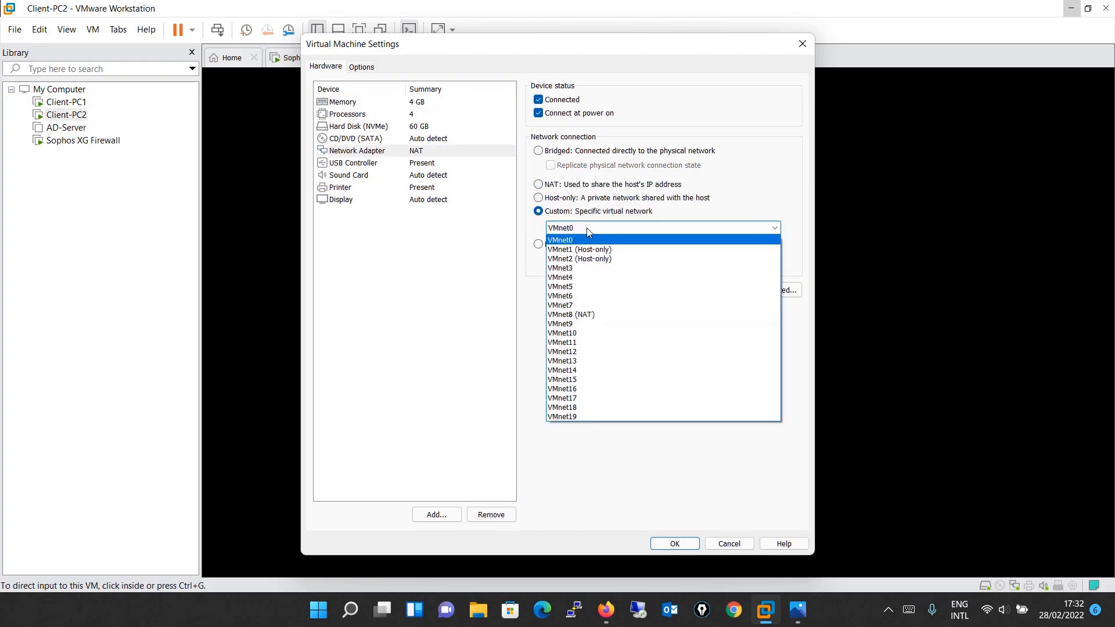
pyautogui.click(584, 250)
pyautogui.click(676, 544)
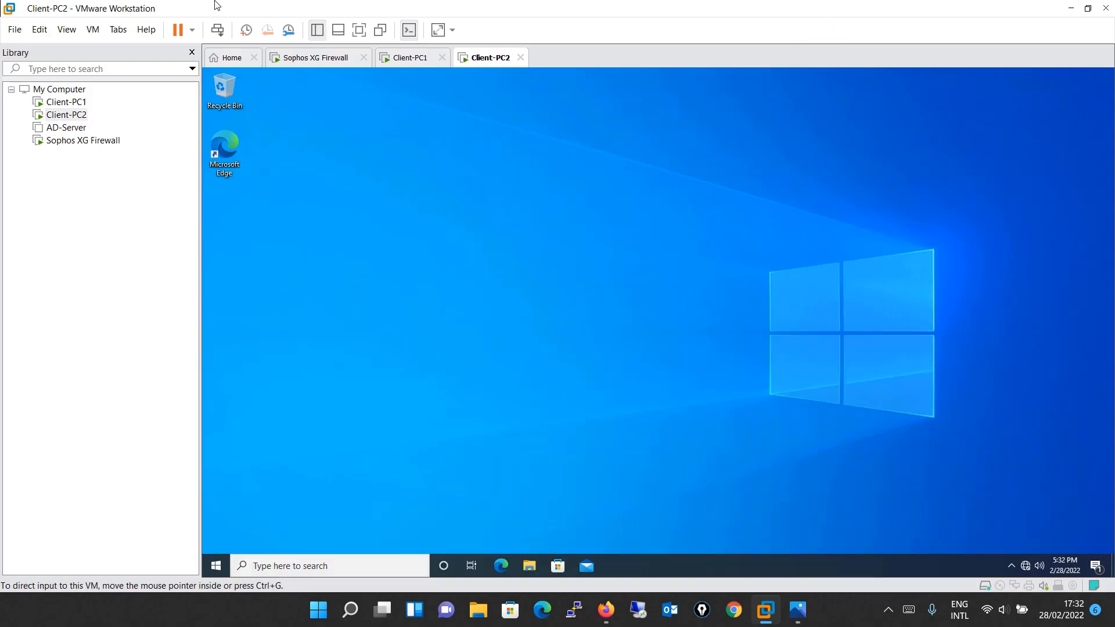
# Step: Return to Client-PC1 and check its planned IP address in the Sophos LAB diagram
pyautogui.click(413, 61)
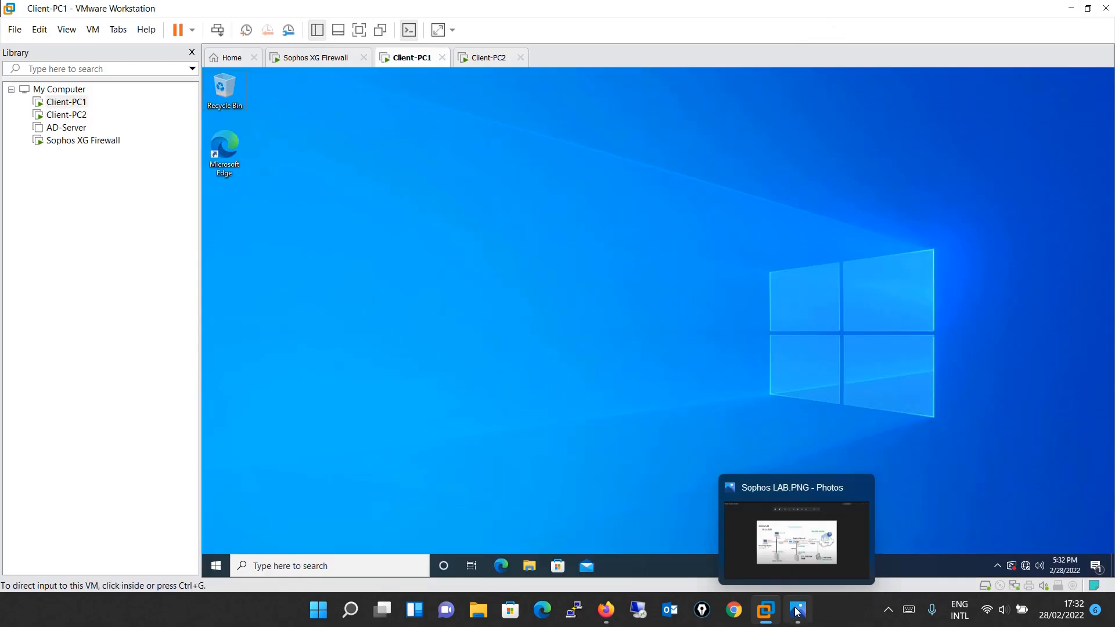
pyautogui.click(797, 610)
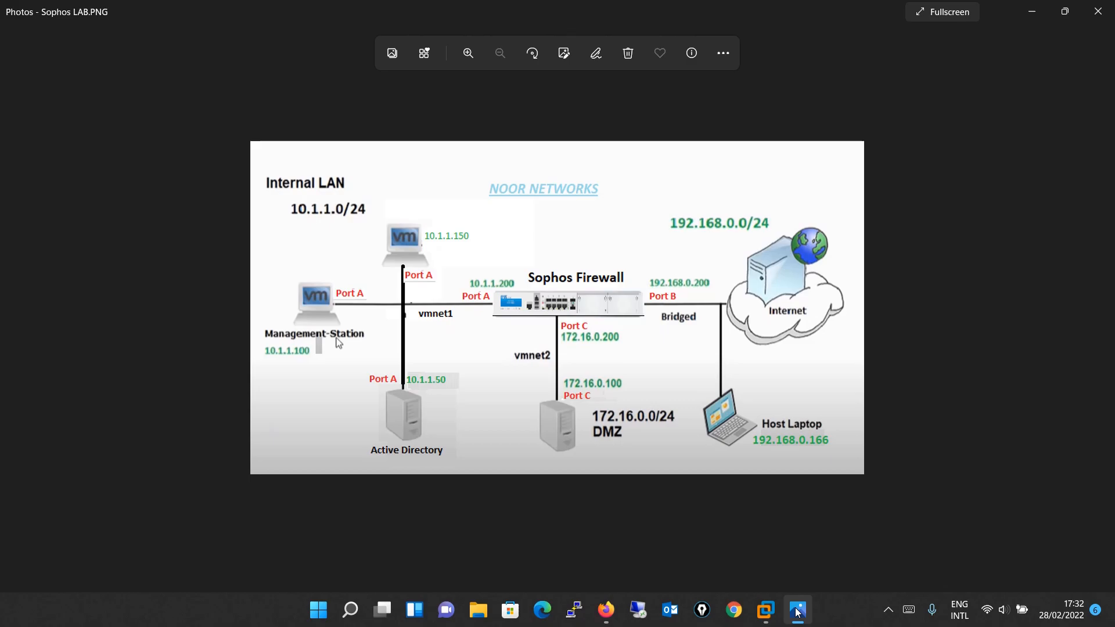
pyautogui.click(798, 609)
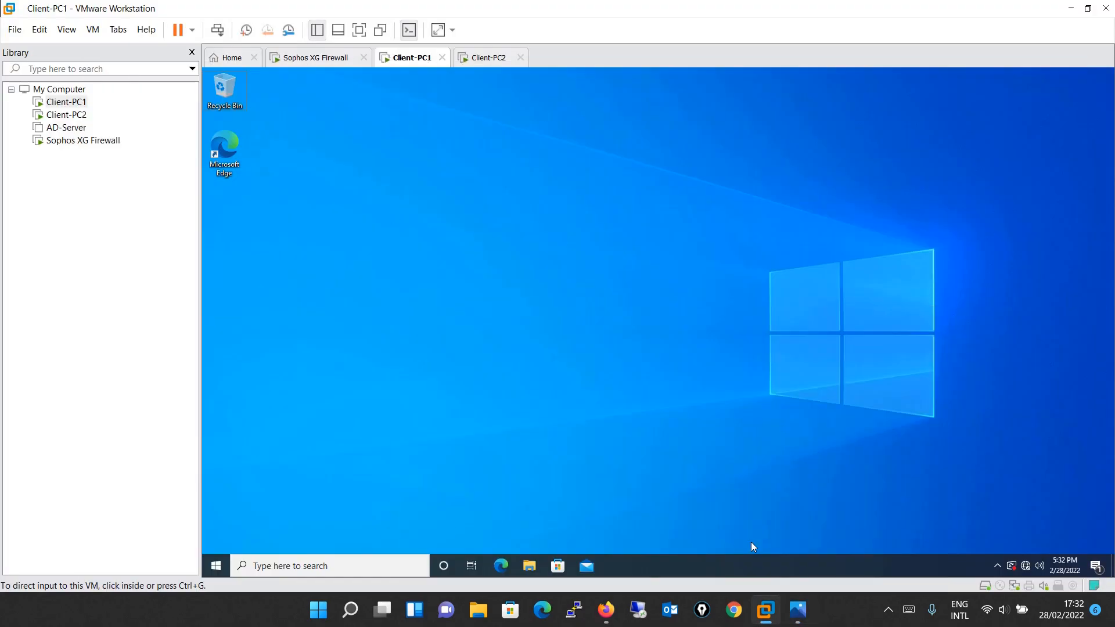
# Step: Open the Internet Protocol Version 4 (TCP/IPv4) properties of the Ethernet0 adapter on Client-PC1
pyautogui.rightClick(1026, 566)
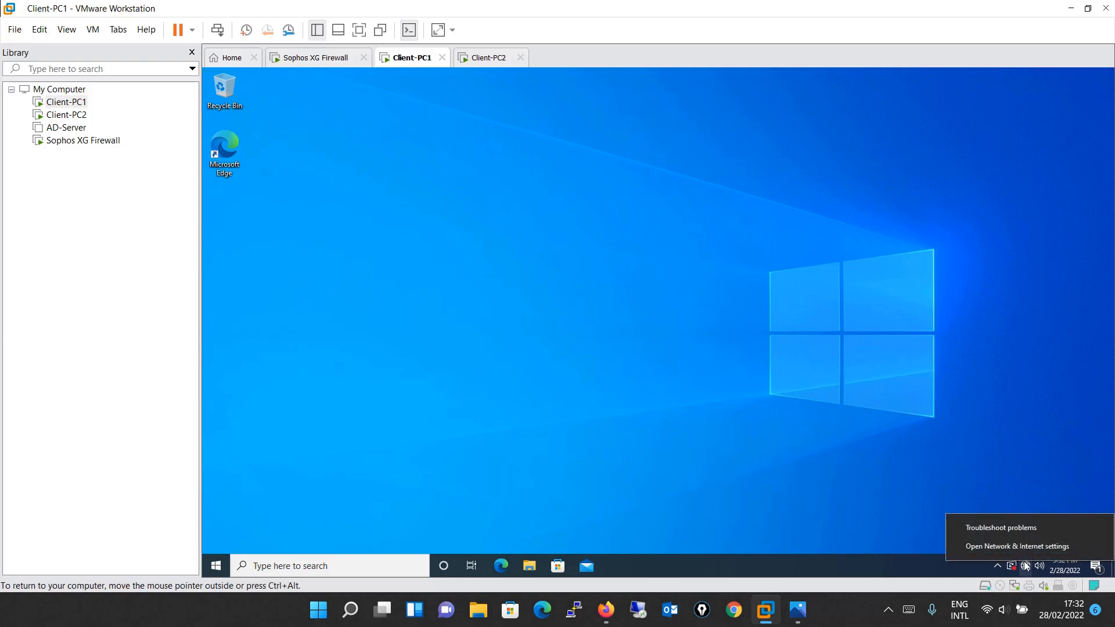
pyautogui.click(1022, 548)
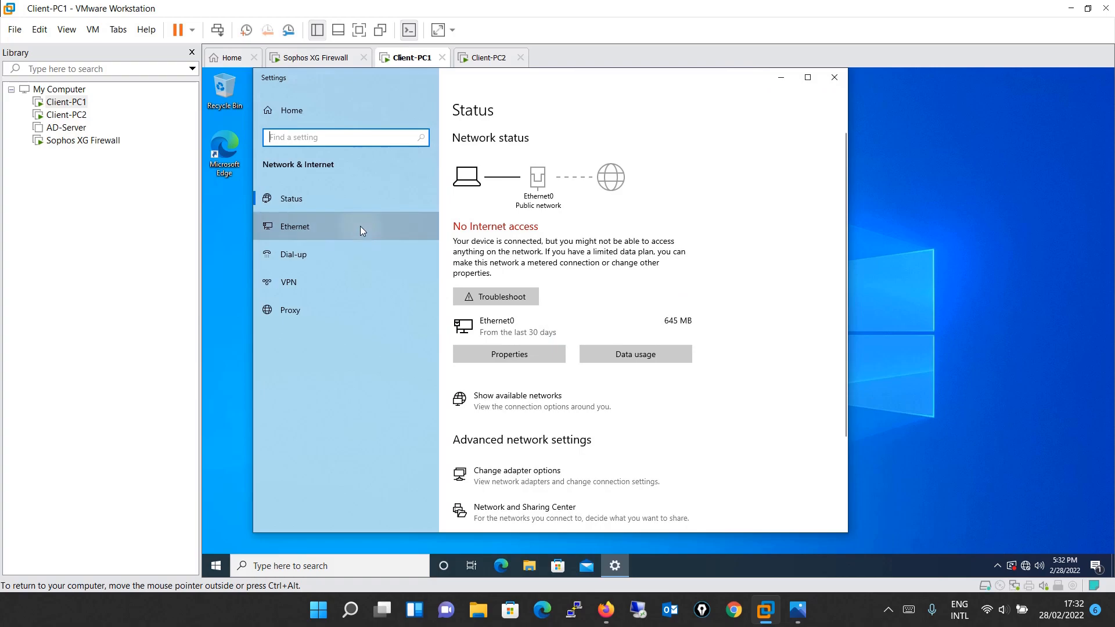
pyautogui.click(361, 229)
pyautogui.click(532, 226)
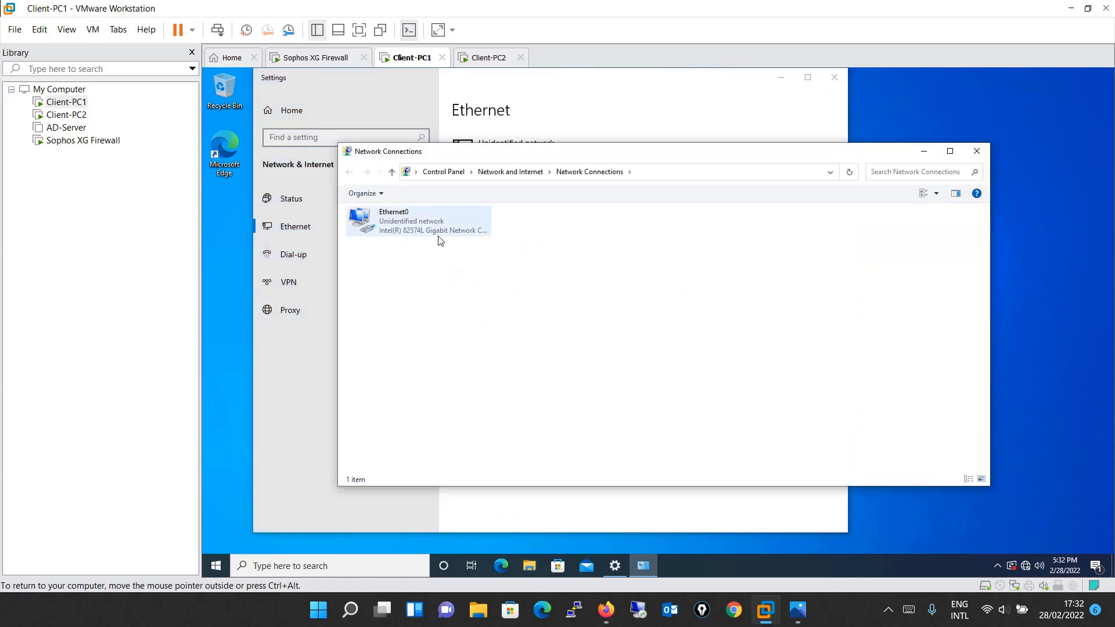
pyautogui.click(438, 234)
pyautogui.doubleClick(439, 240)
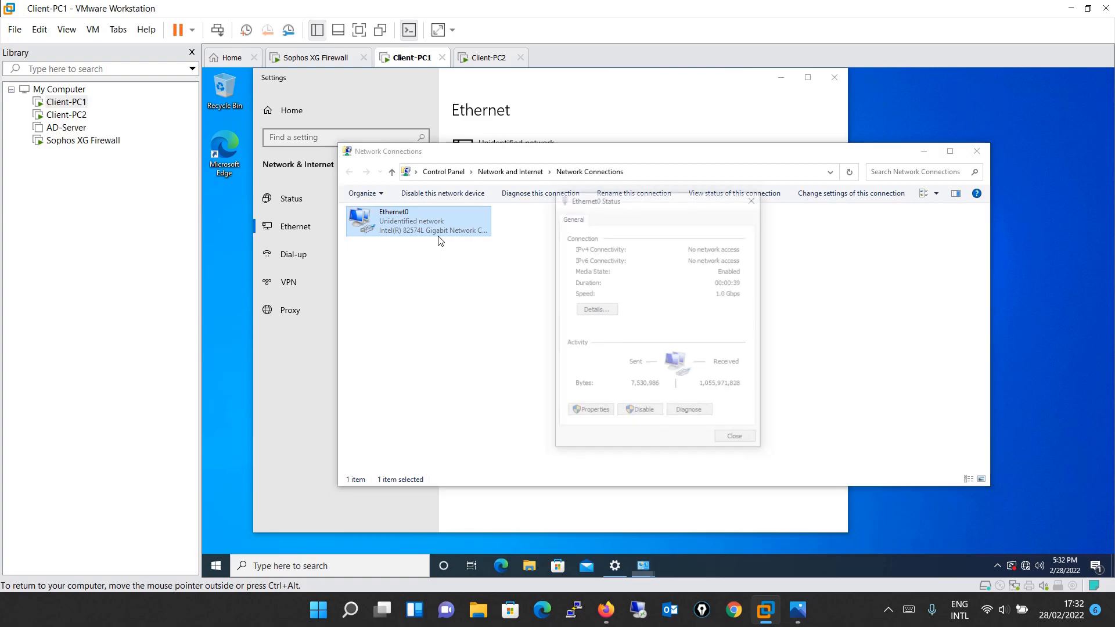
pyautogui.click(588, 413)
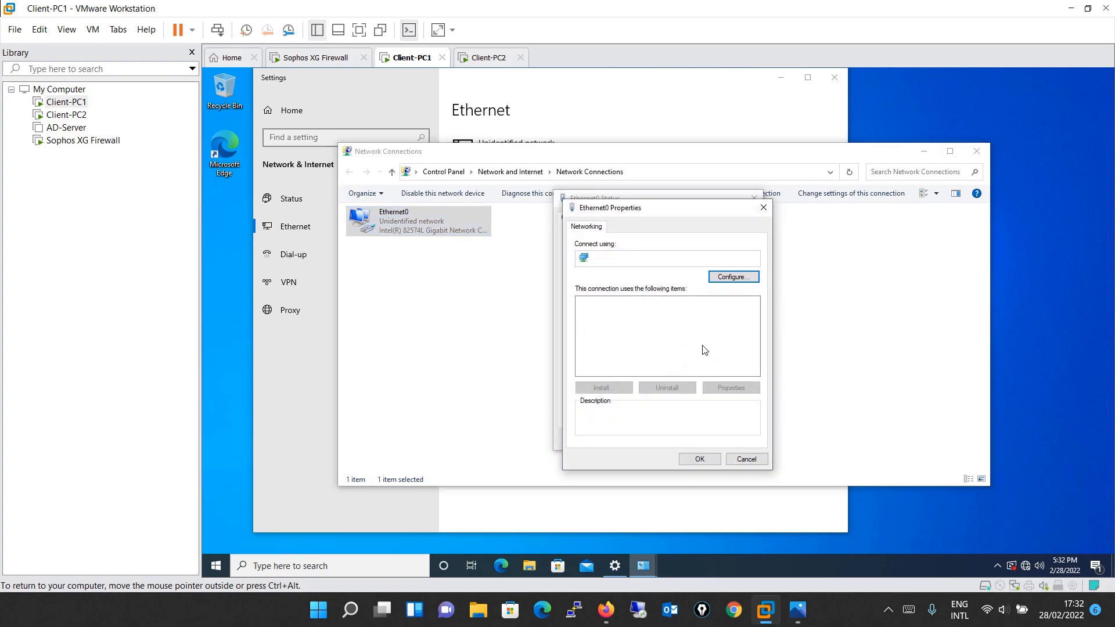
pyautogui.doubleClick(657, 332)
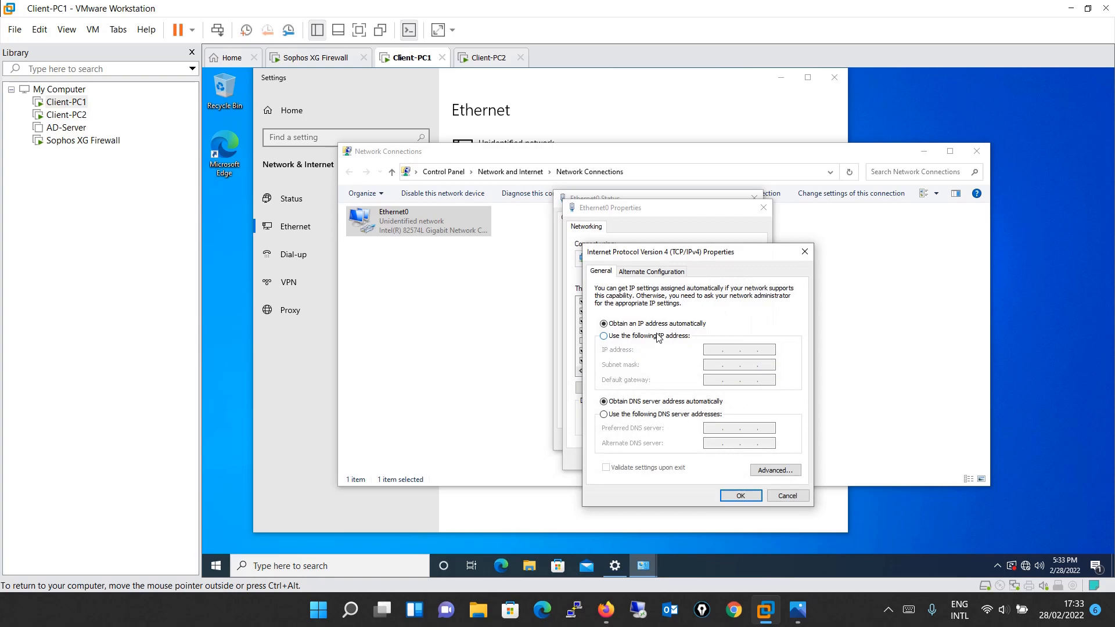
# Step: Assign Client-PC1 the static IP address 10.1.1.150 with subnet mask 255.255.255.0
pyautogui.click(658, 337)
pyautogui.click(712, 351)
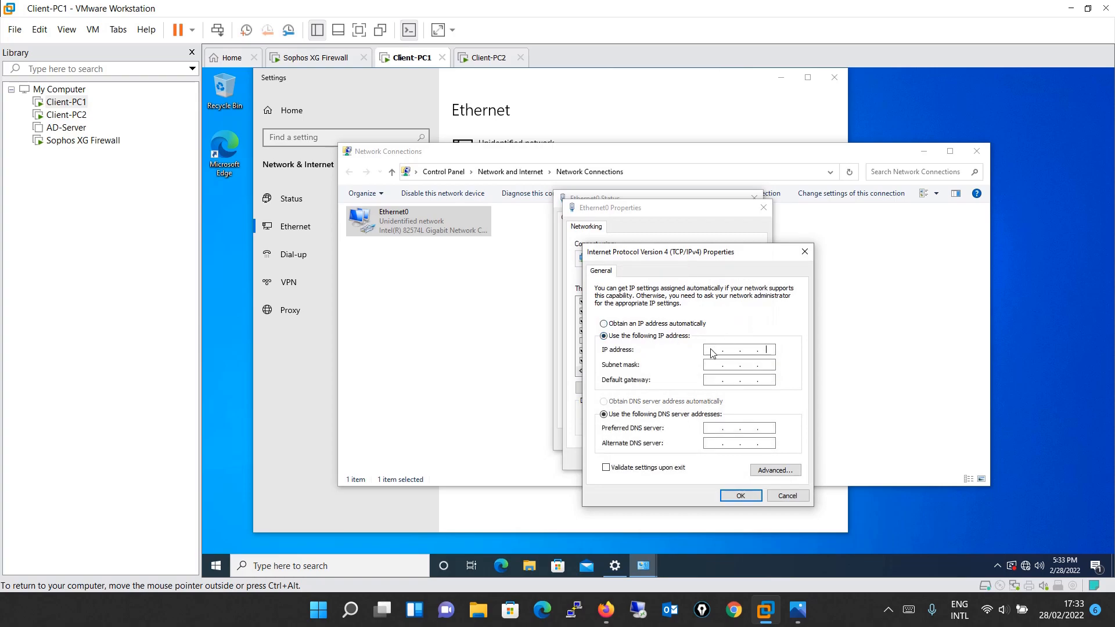
pyautogui.write('10')
pyautogui.write('10')
pyautogui.write('1.')
pyautogui.write('150')
pyautogui.press('Tab')
pyautogui.write('255.255.2')
pyautogui.write('55')
pyautogui.write('0')
# Step: Set Client-PC1's default gateway to 10.1.1.200, apply the adapter settings and close the network windows
pyautogui.write('10')
pyautogui.write('200')
pyautogui.click(754, 498)
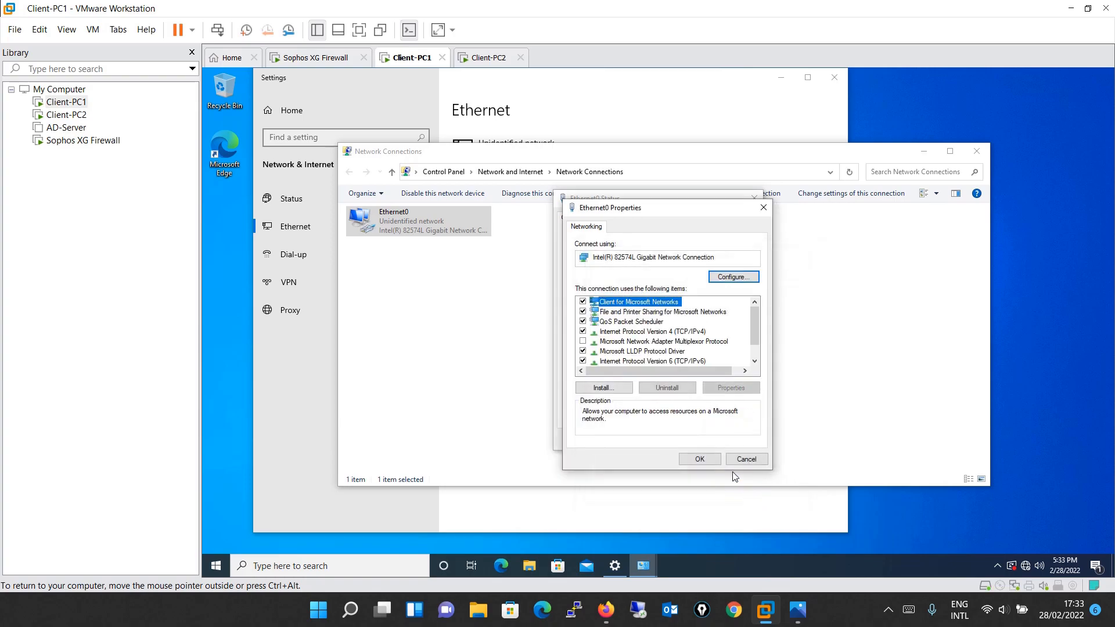
pyautogui.click(701, 459)
pyautogui.click(734, 441)
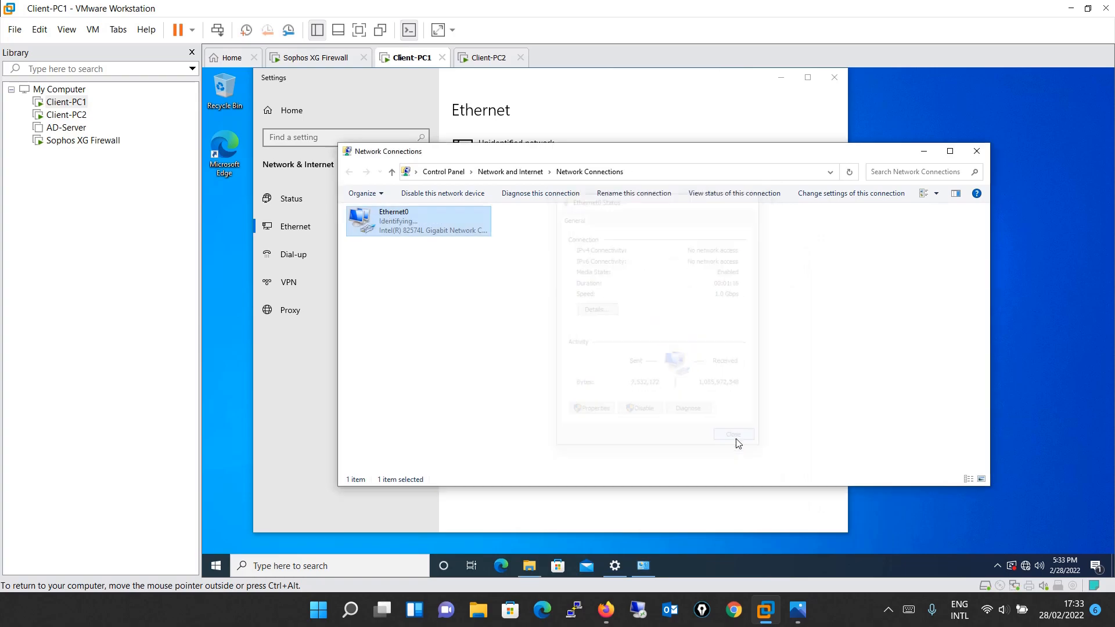
pyautogui.click(977, 152)
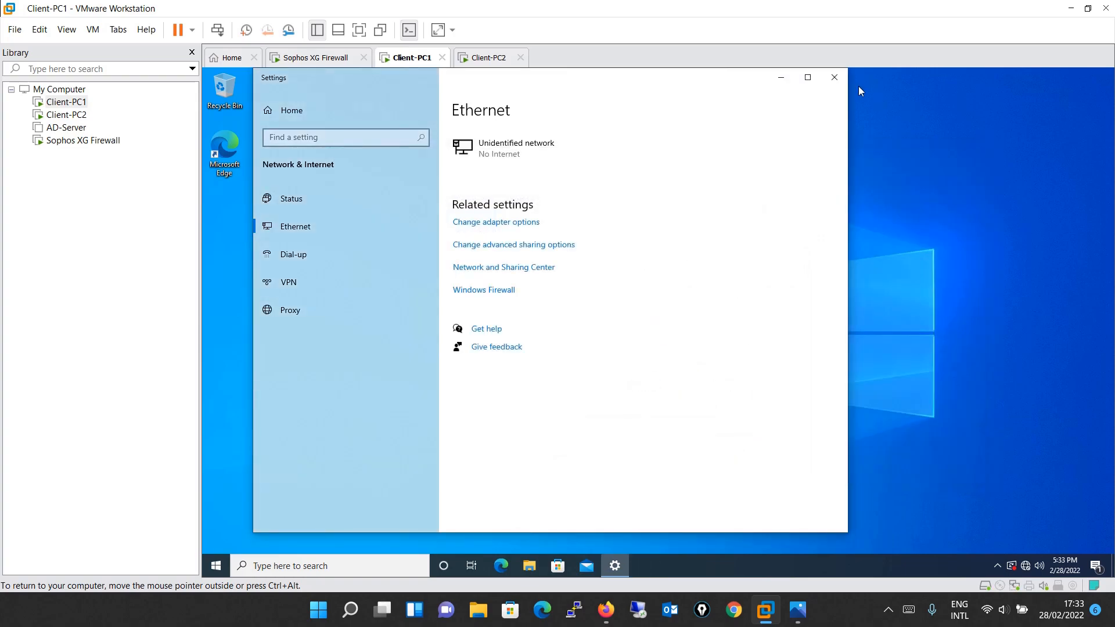
pyautogui.click(834, 77)
# Step: Switch to Client-PC2 and open the Internet Protocol Version 4 (TCP/IPv4) properties of its Ethernet0 adapter
pyautogui.click(492, 57)
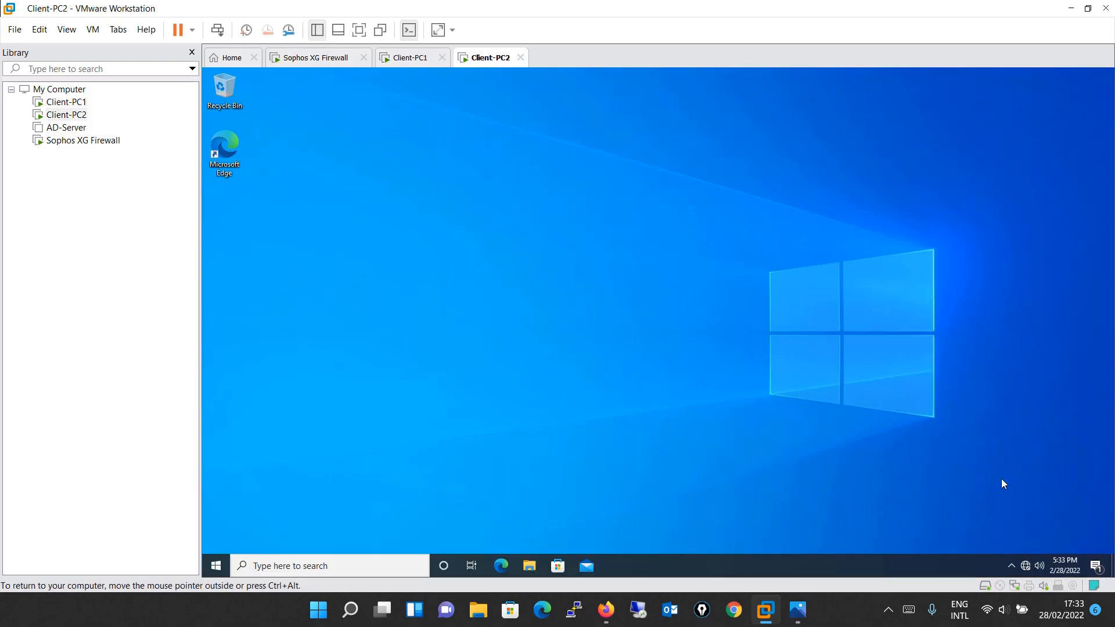
pyautogui.click(1025, 566)
pyautogui.rightClick(1026, 566)
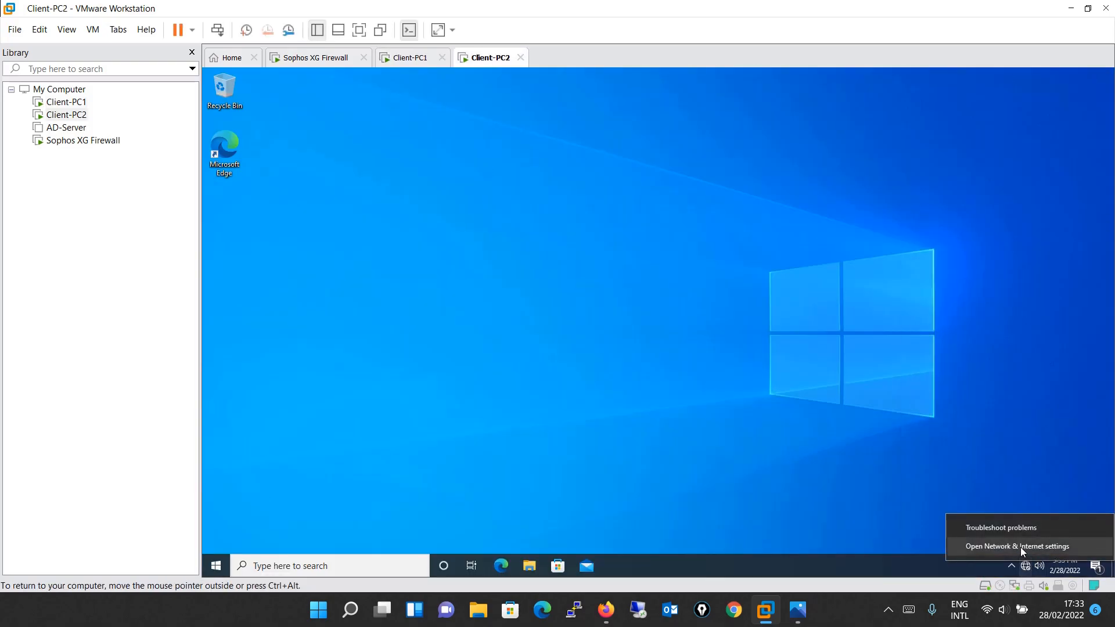
pyautogui.click(1019, 546)
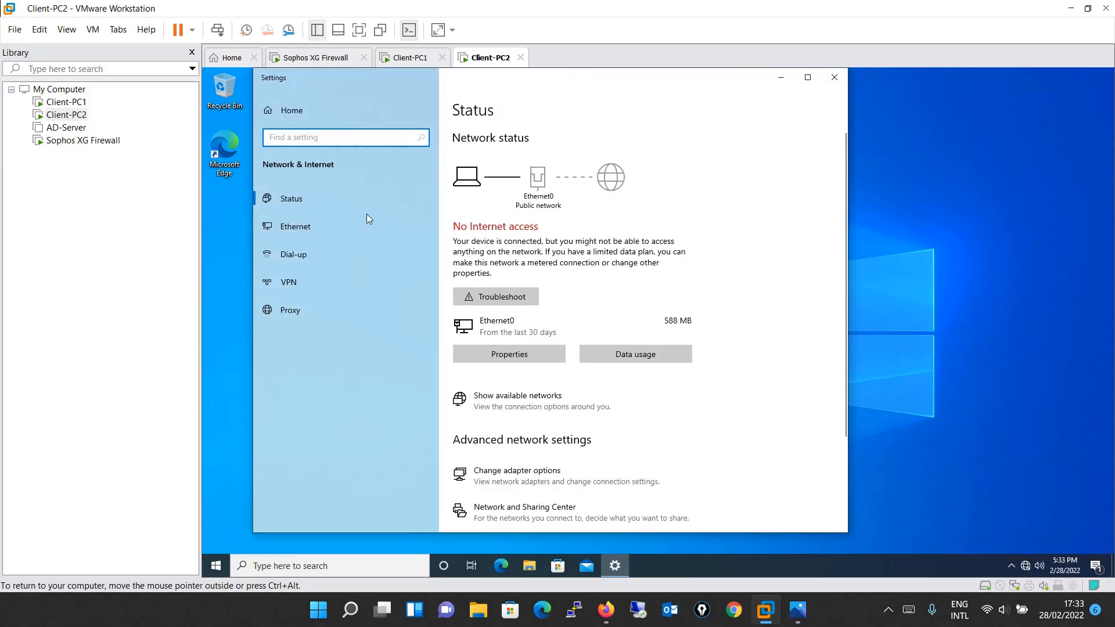
pyautogui.click(366, 216)
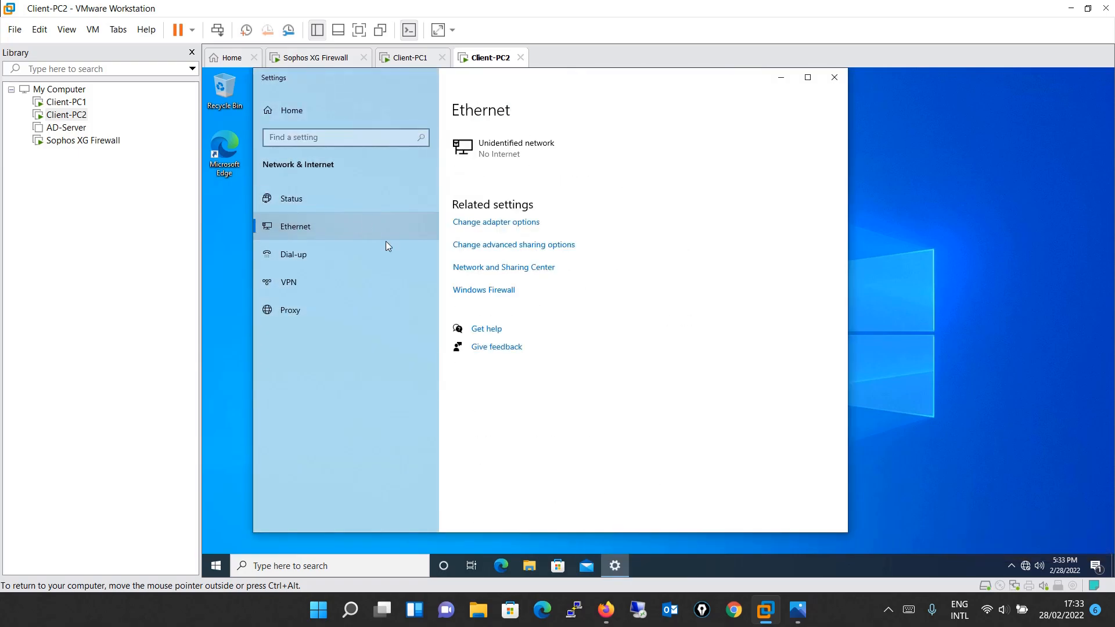
pyautogui.click(514, 226)
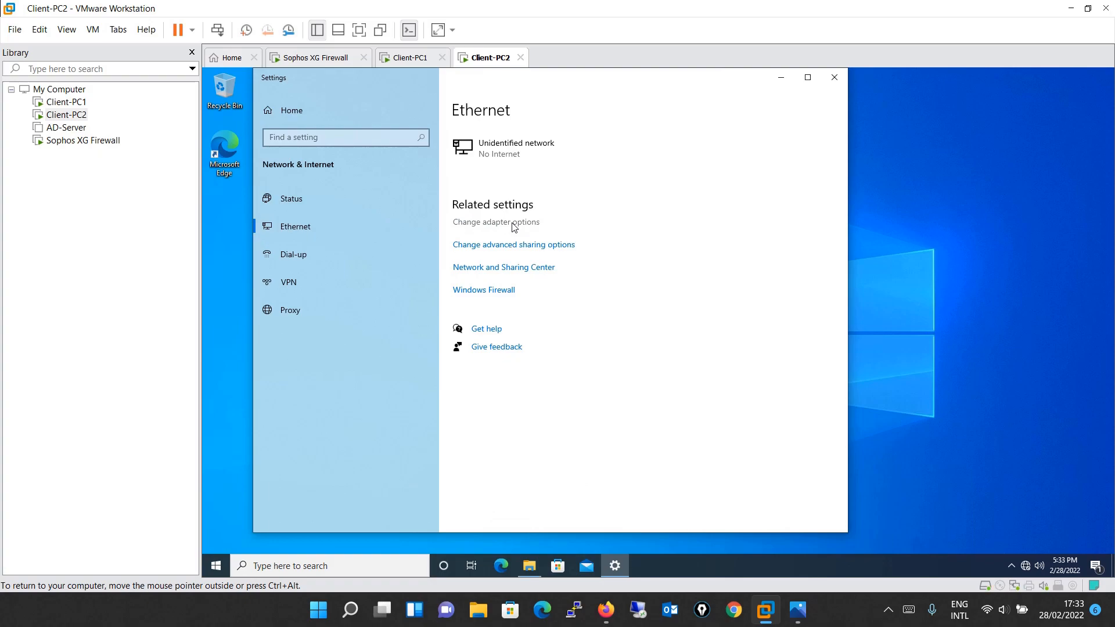
pyautogui.doubleClick(456, 231)
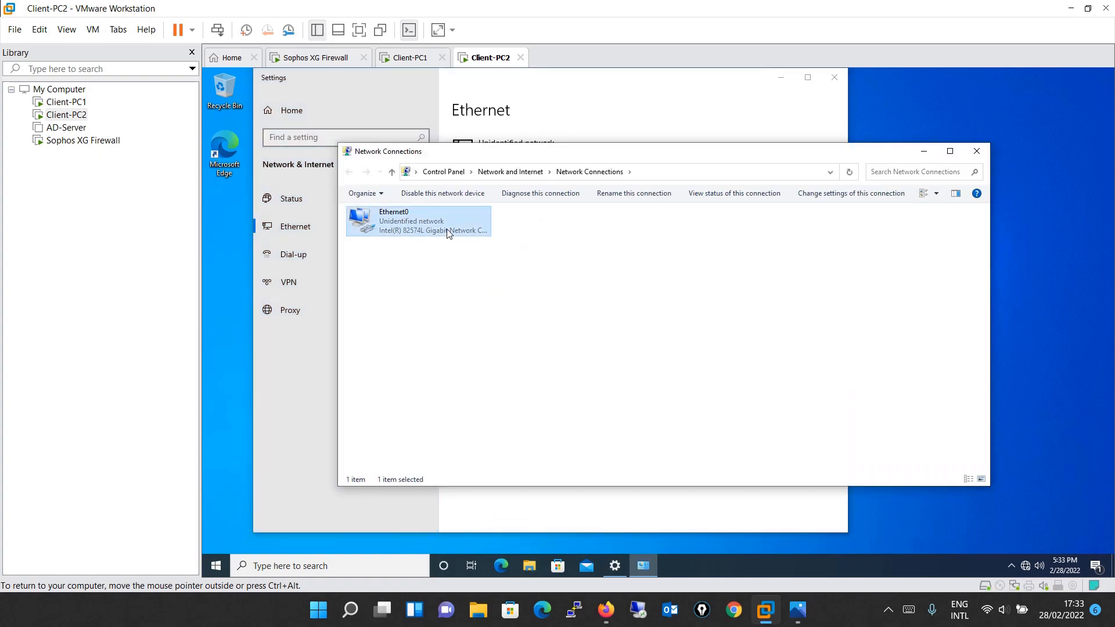
pyautogui.click(602, 416)
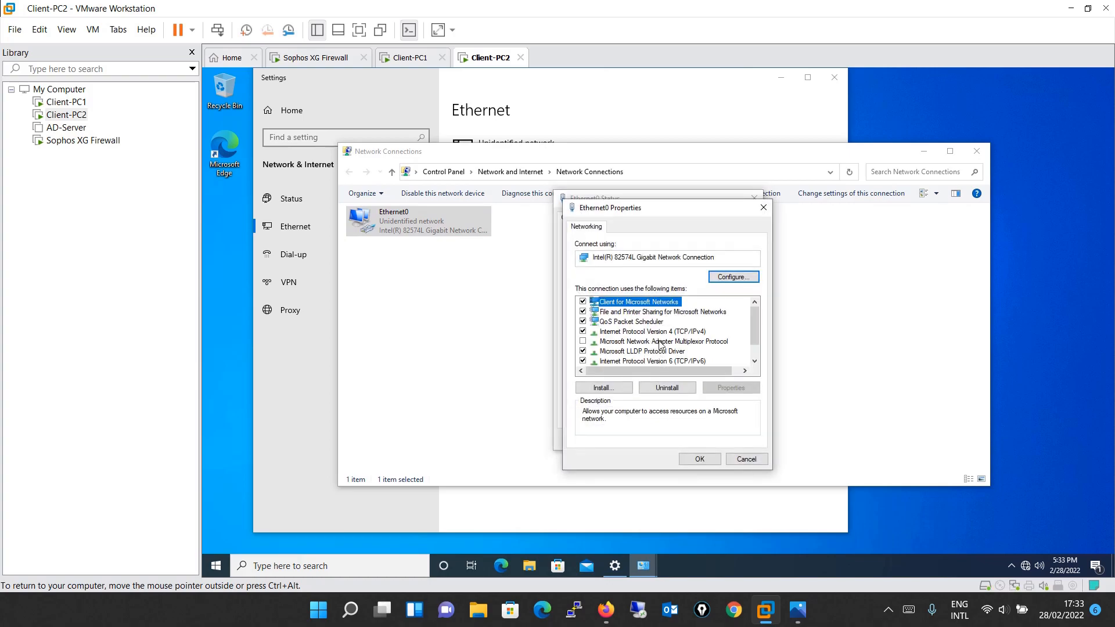
pyautogui.doubleClick(658, 332)
# Step: Assign Client-PC2 the static IP address 10.1.1.100 with subnet mask 255.255.255.0, consulting the Sophos LAB diagram for the address
pyautogui.click(648, 337)
pyautogui.click(713, 350)
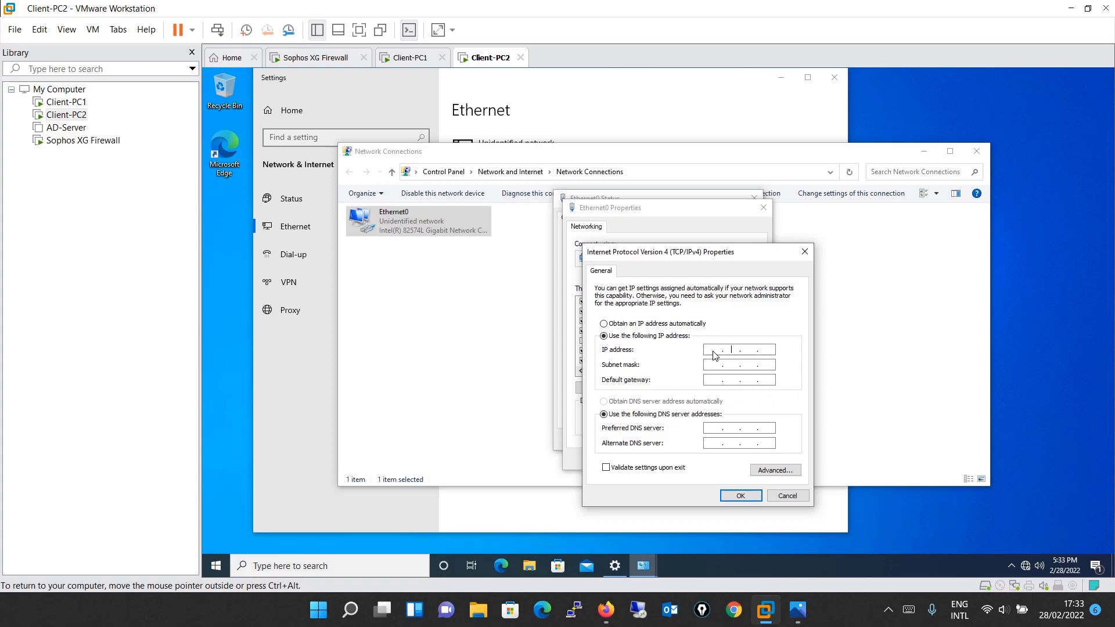
pyautogui.write('10.1.1.')
pyautogui.click(801, 609)
pyautogui.click(804, 610)
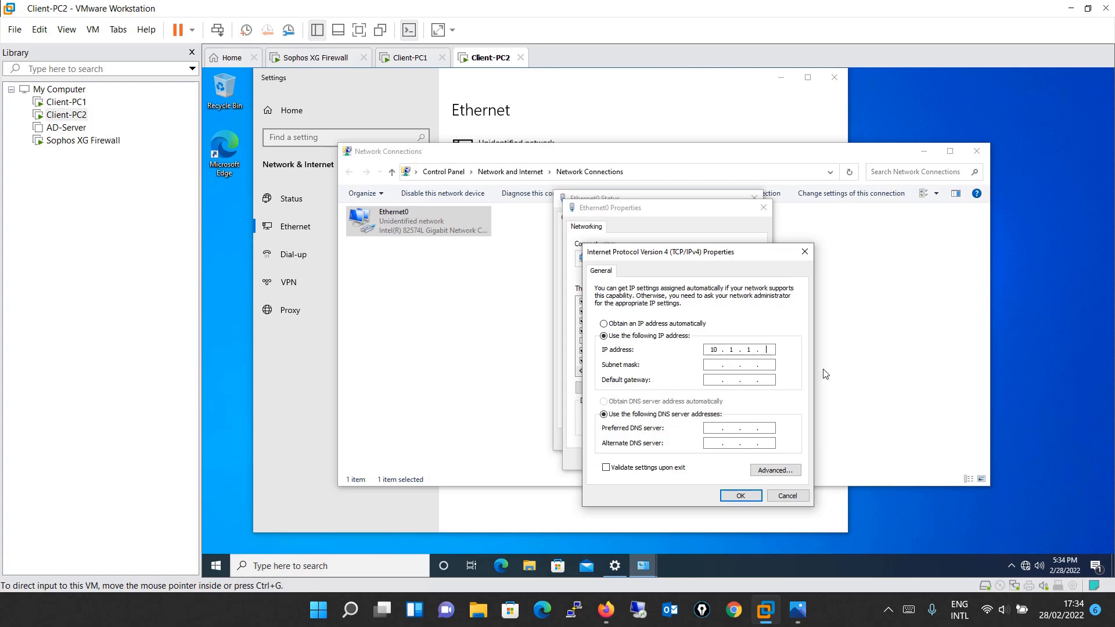
pyautogui.click(767, 351)
pyautogui.write('100')
pyautogui.press('Tab')
pyautogui.write('25525525')
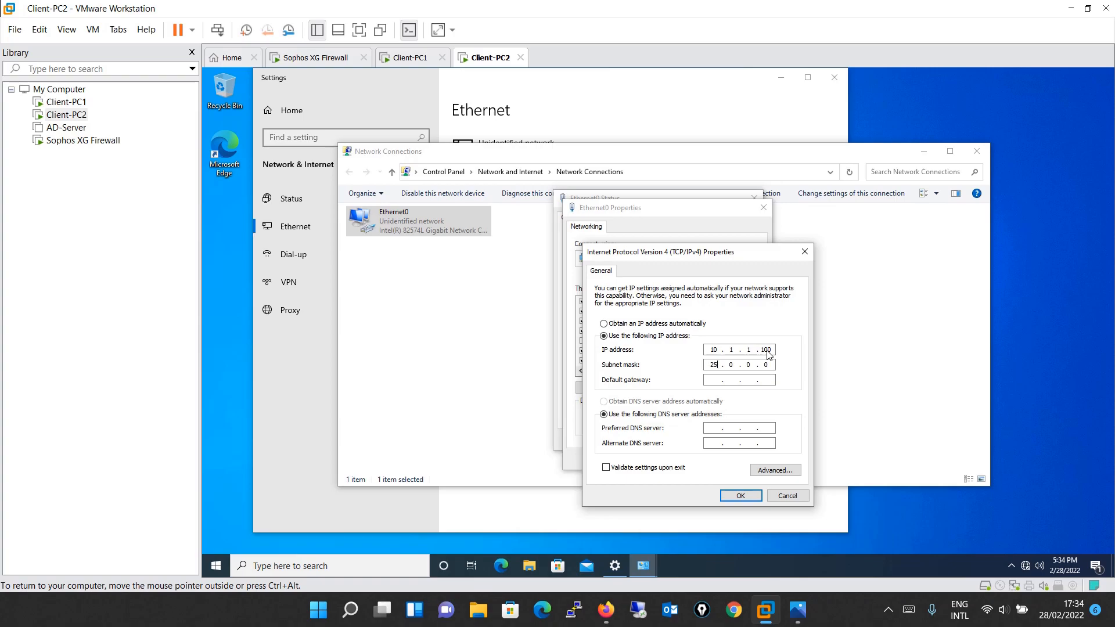
pyautogui.write('5')
# Step: Set Client-PC2's default gateway to 10.1.1.200, apply the adapter settings and close the network windows
pyautogui.write('10')
pyautogui.write('.1.1.200')
pyautogui.click(749, 496)
pyautogui.click(714, 459)
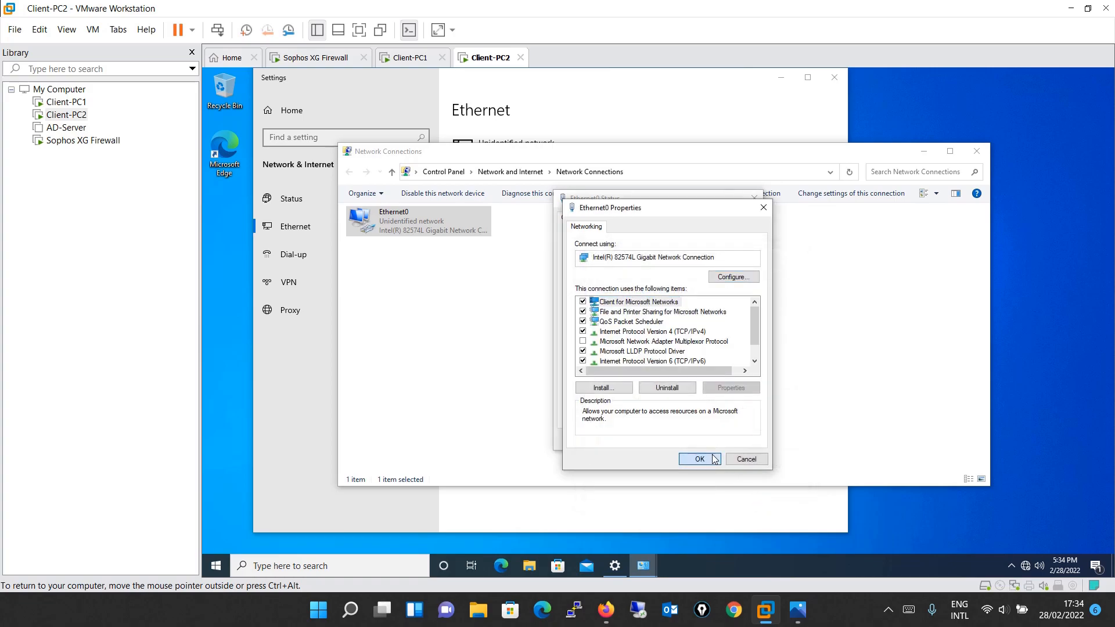
pyautogui.click(736, 440)
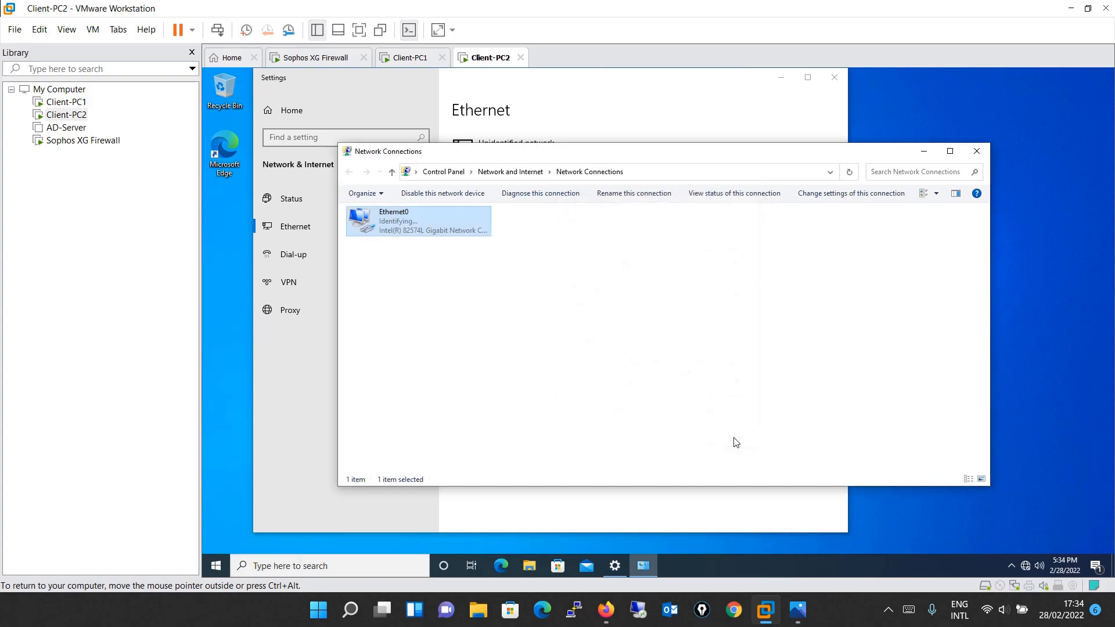
pyautogui.click(977, 151)
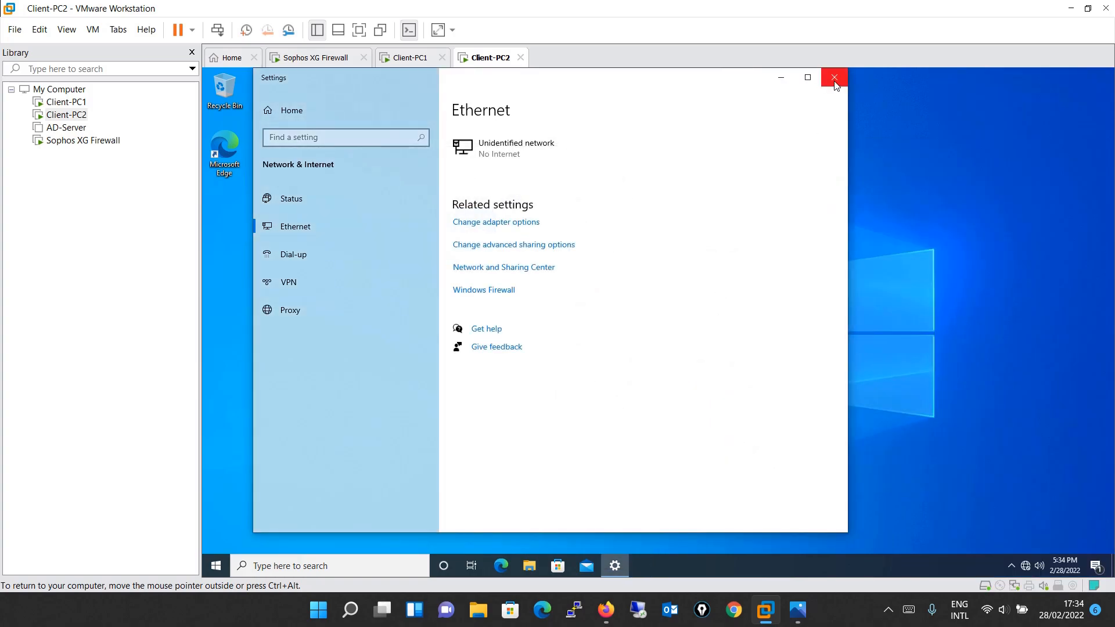
pyautogui.click(834, 81)
# Step: Test Client-PC2's connection to the firewall by pinging 10.1.1.200 from a command prompt, stopping the ping early
pyautogui.press('super+r')
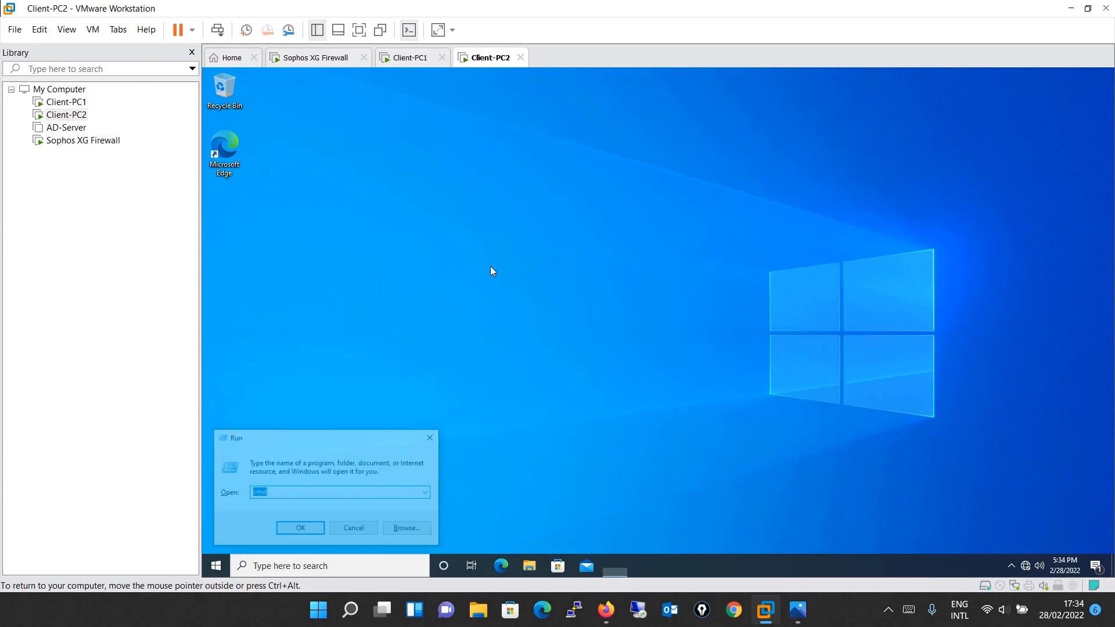
pyautogui.press('Return')
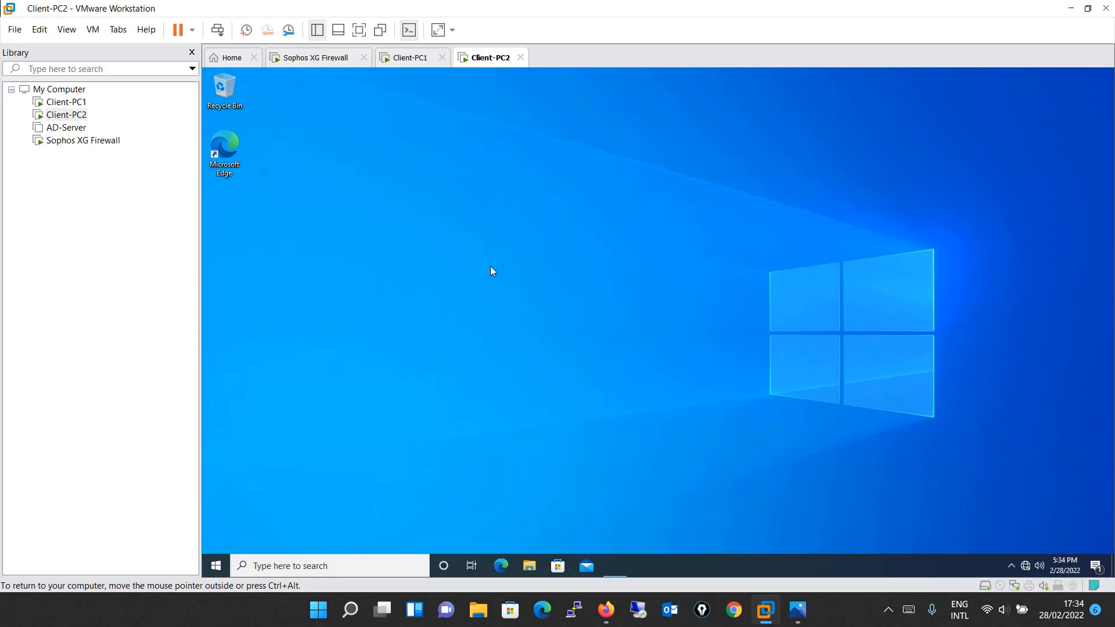
pyautogui.write('ping 10')
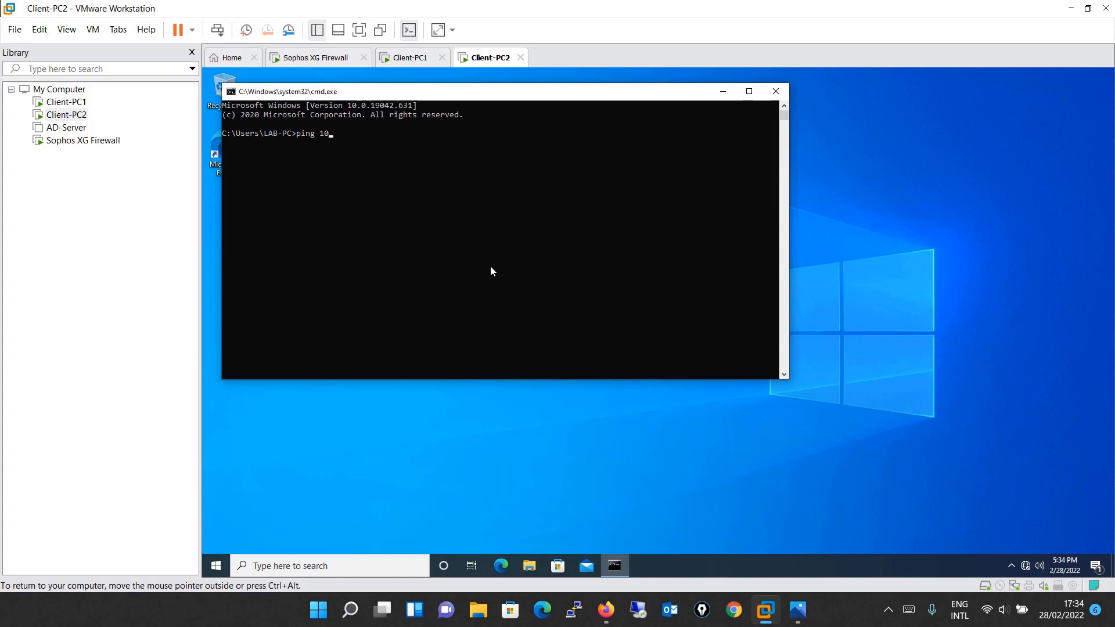
pyautogui.write('.1.1.200')
pyautogui.press('Return')
pyautogui.hotkey('ctrl', 'c')
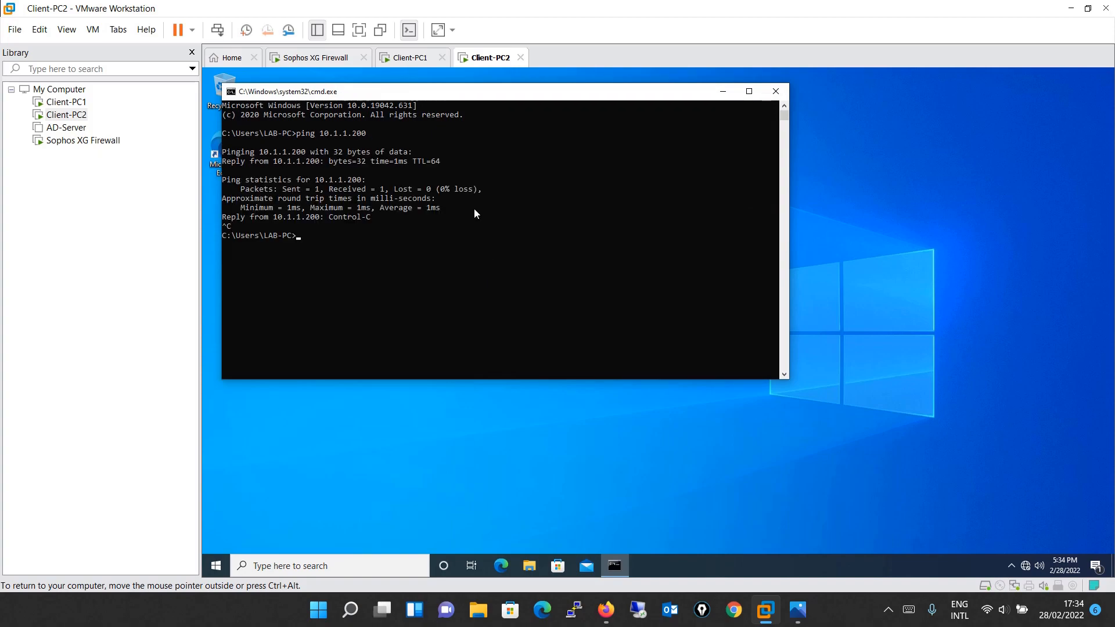
# Step: Switch to Client-PC1 and ping the firewall at 10.1.1.200 from a command prompt, stopping the ping early
pyautogui.click(409, 57)
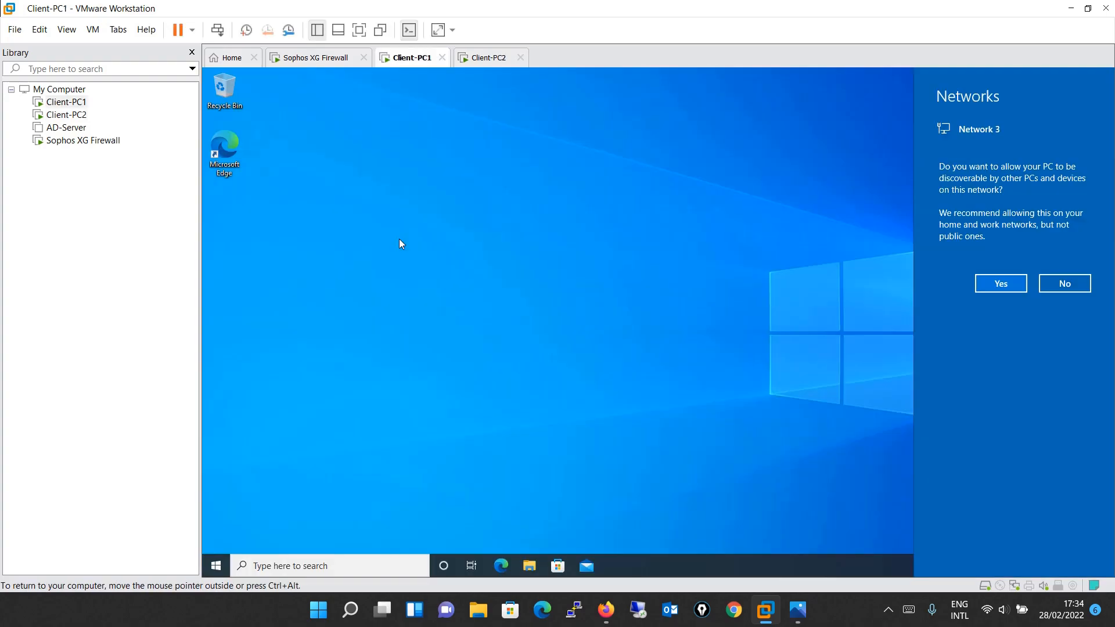
pyautogui.click(399, 239)
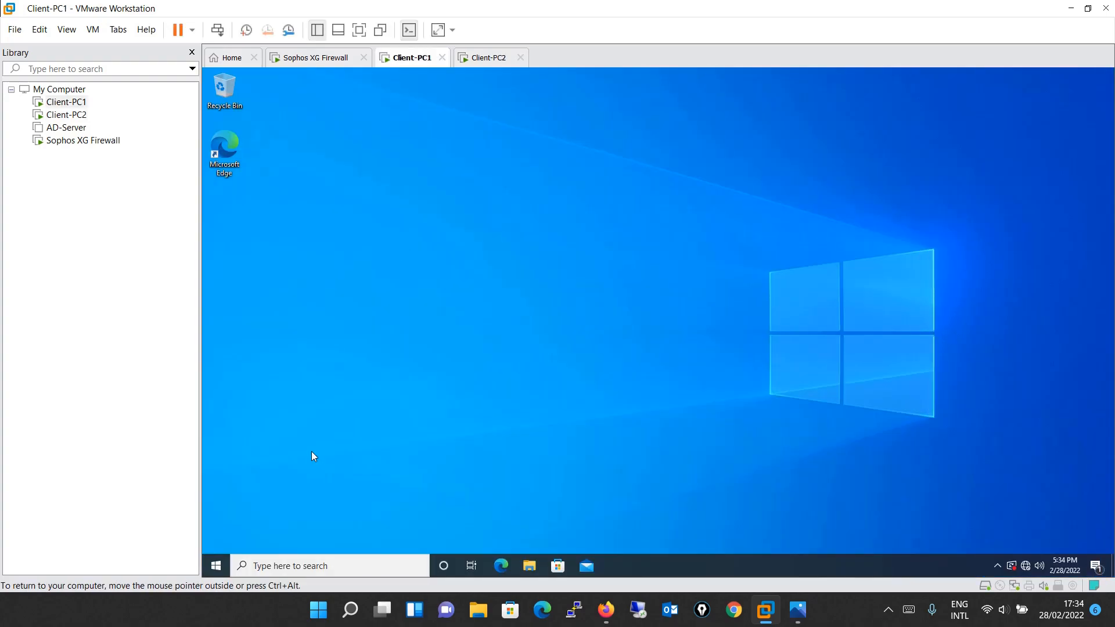
pyautogui.click(217, 566)
pyautogui.write('cmd')
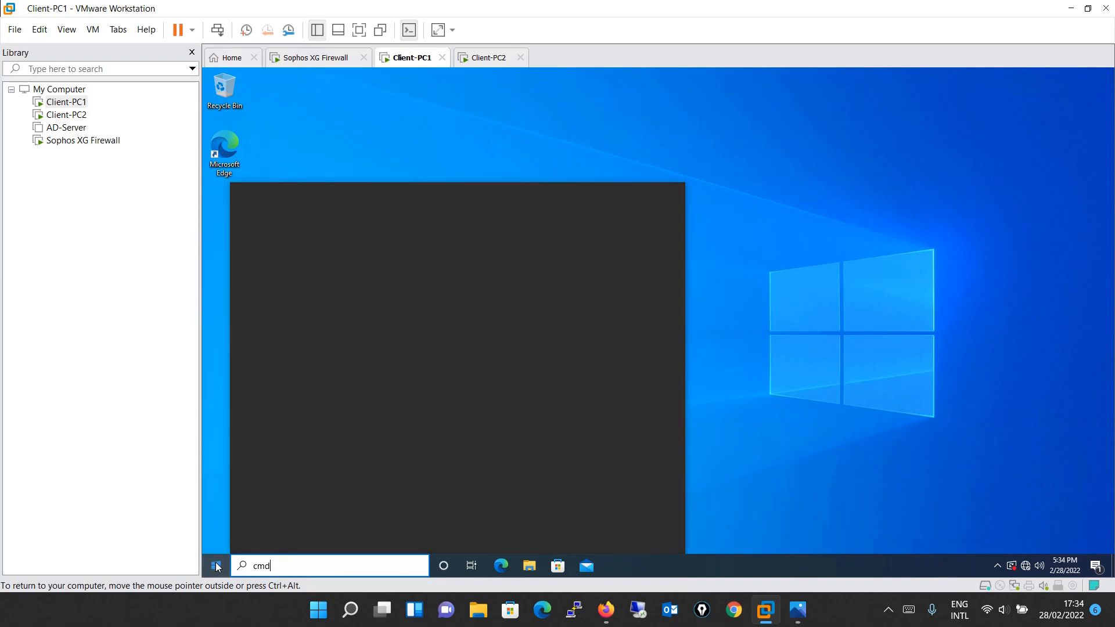
pyautogui.press('Return')
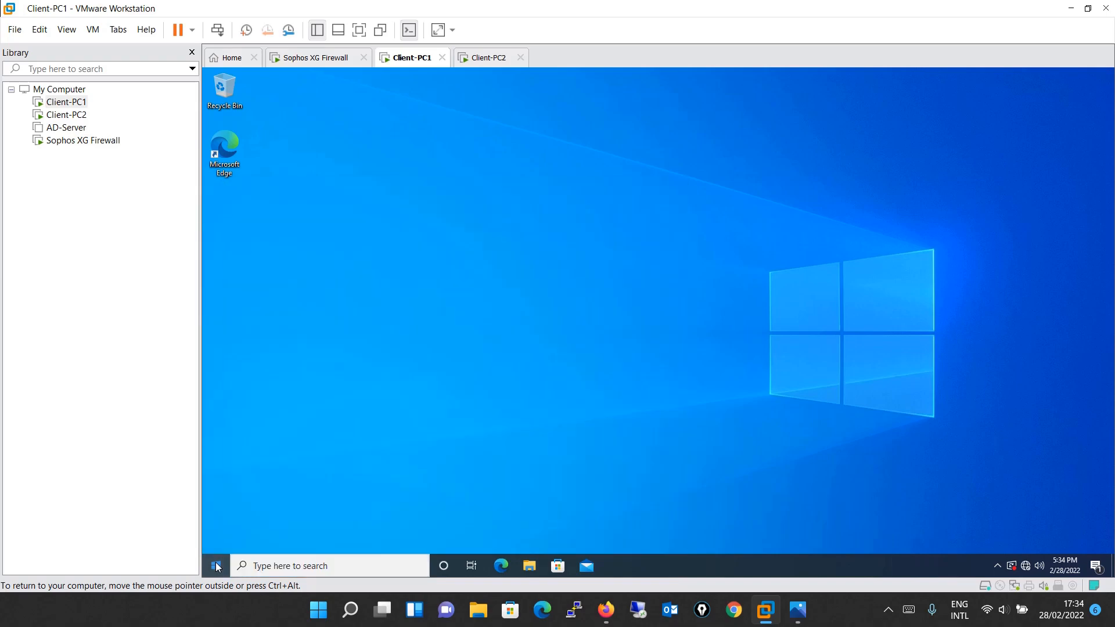
pyautogui.write('pin')
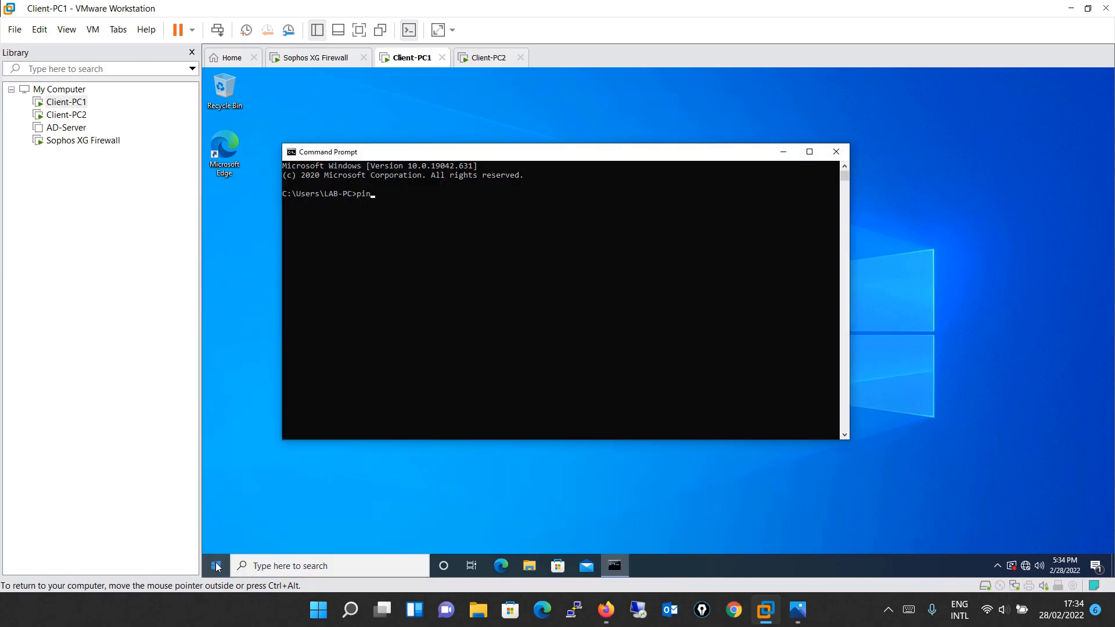
pyautogui.write('g 10.1.1.200')
pyautogui.press('Return')
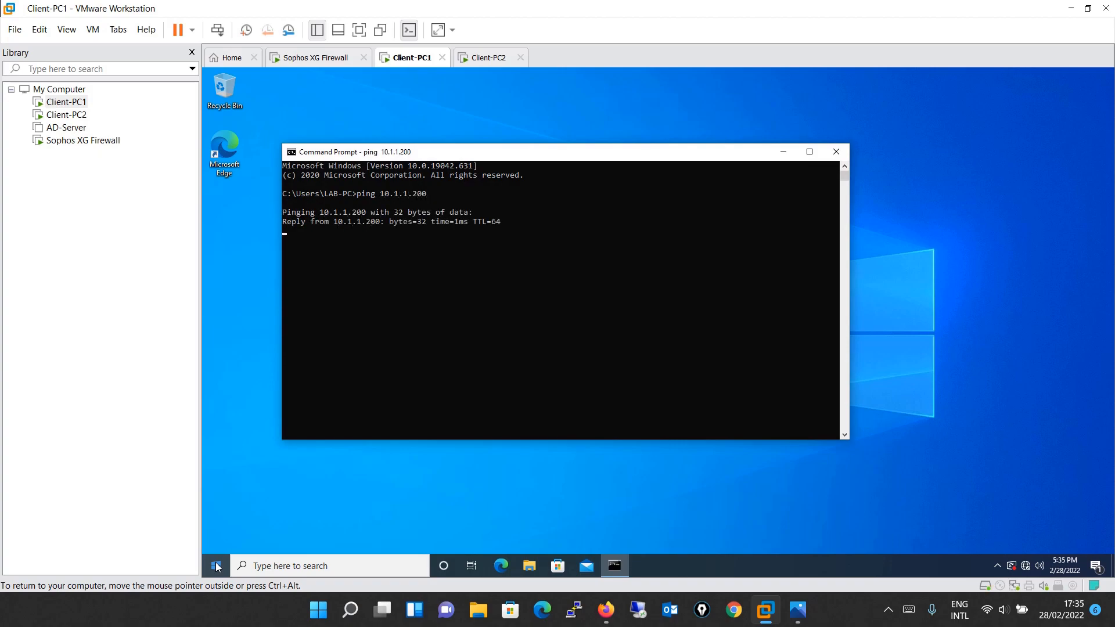
pyautogui.hotkey('ctrl', 'c')
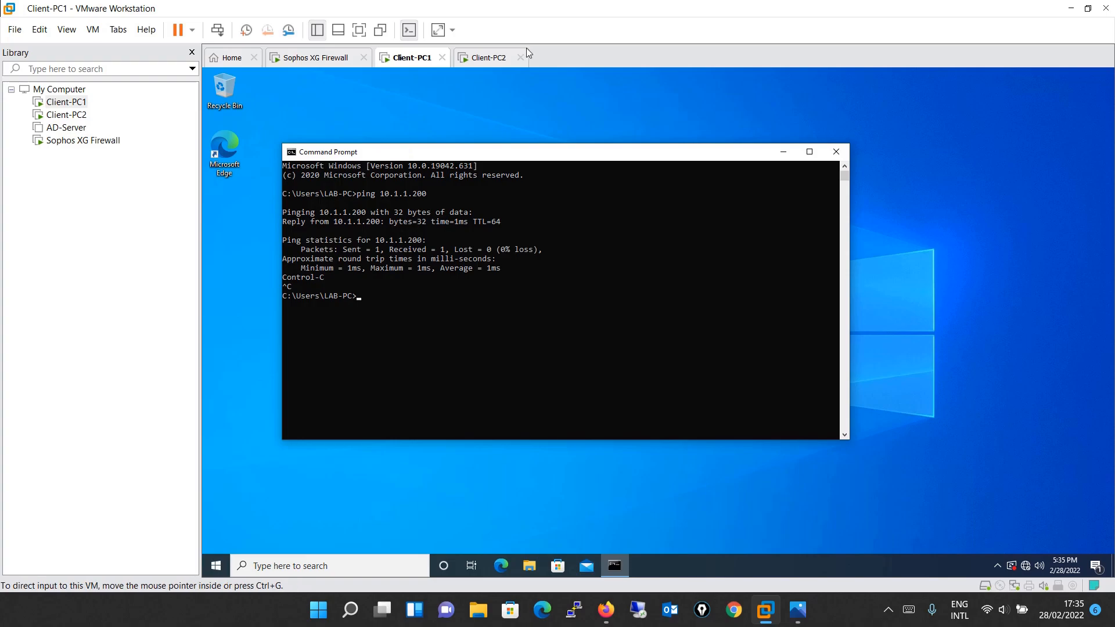
# Step: Review the Sophos LAB network diagram and the firewall console, and bring up the Sophos web console in Firefox
pyautogui.click(798, 612)
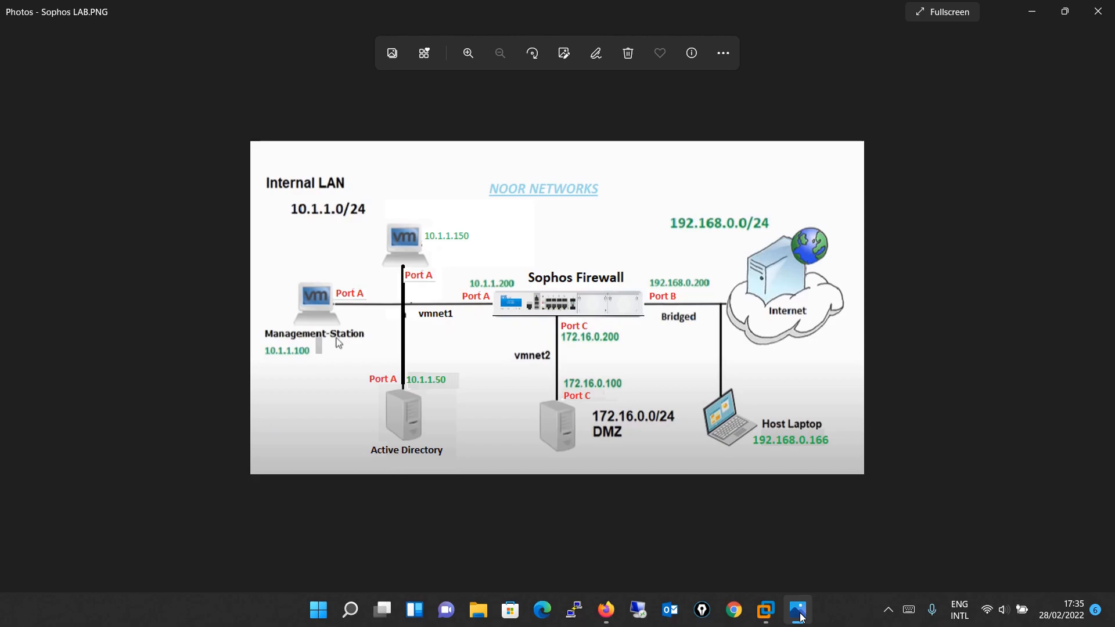
pyautogui.click(1030, 18)
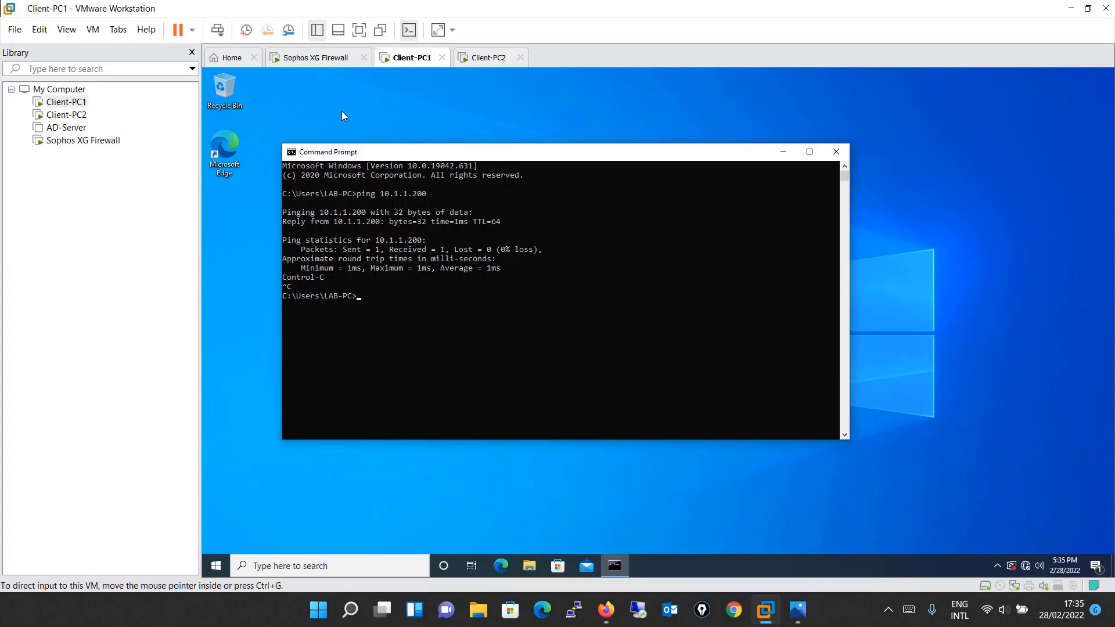
pyautogui.click(319, 59)
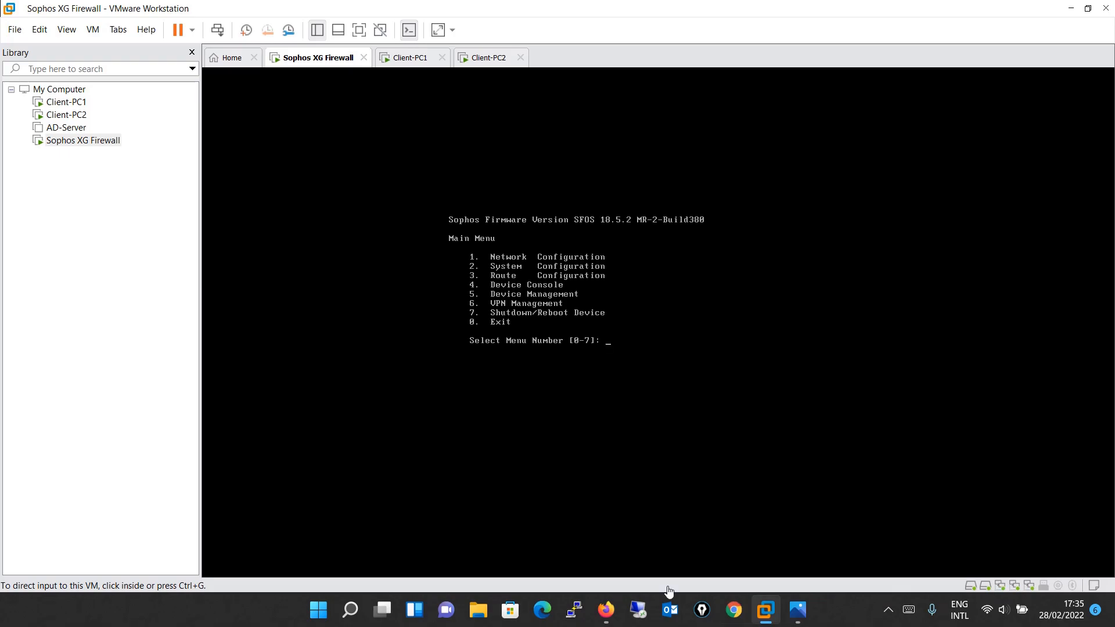
pyautogui.click(607, 614)
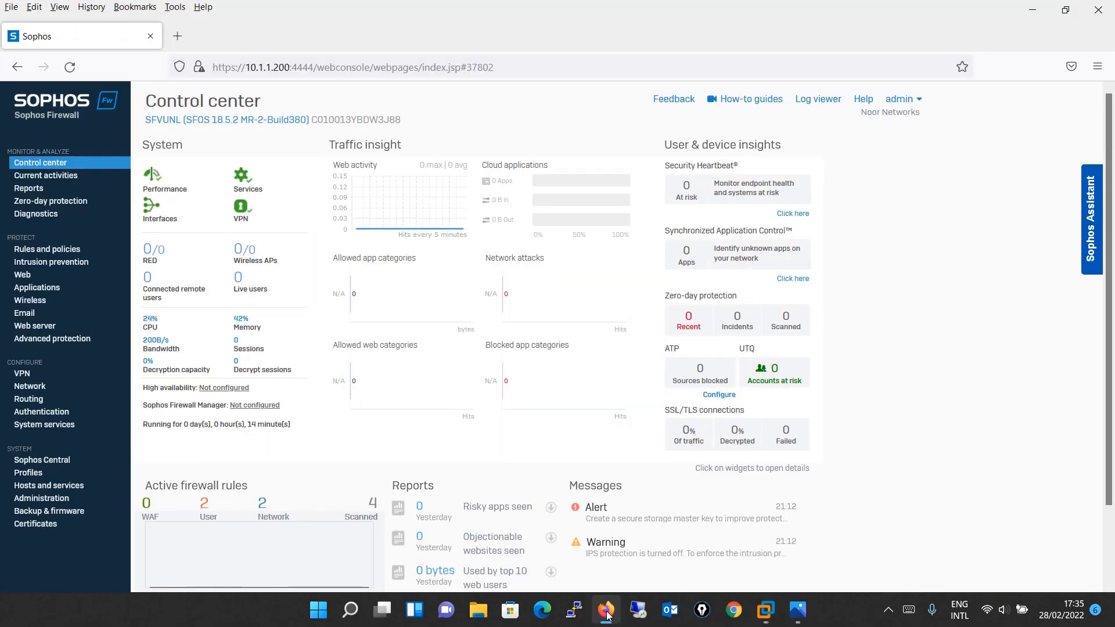
pyautogui.click(800, 611)
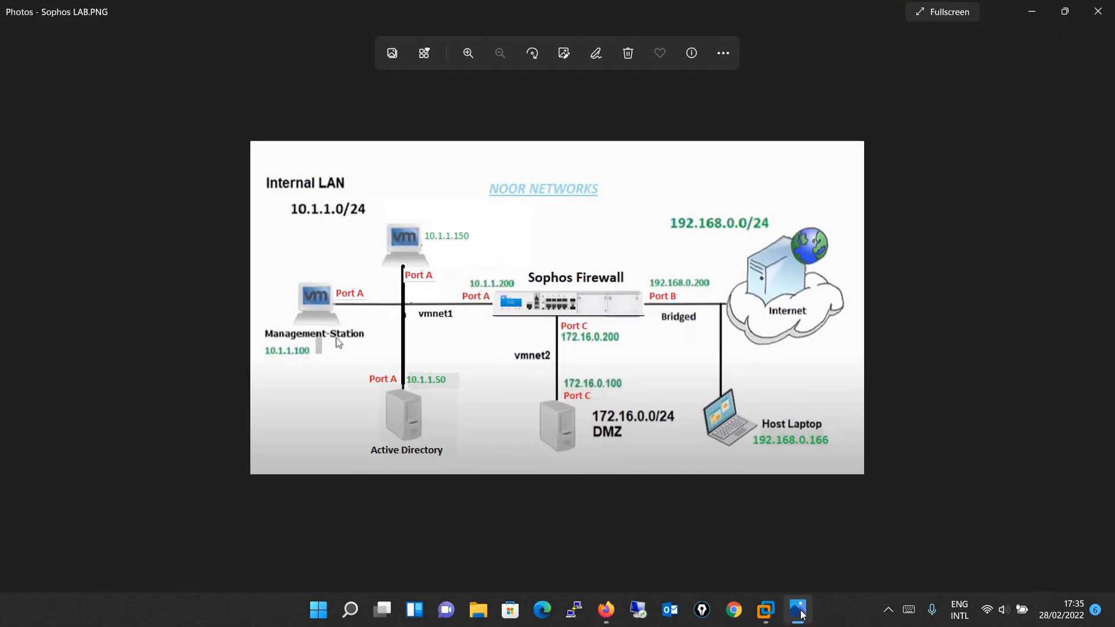
pyautogui.click(800, 612)
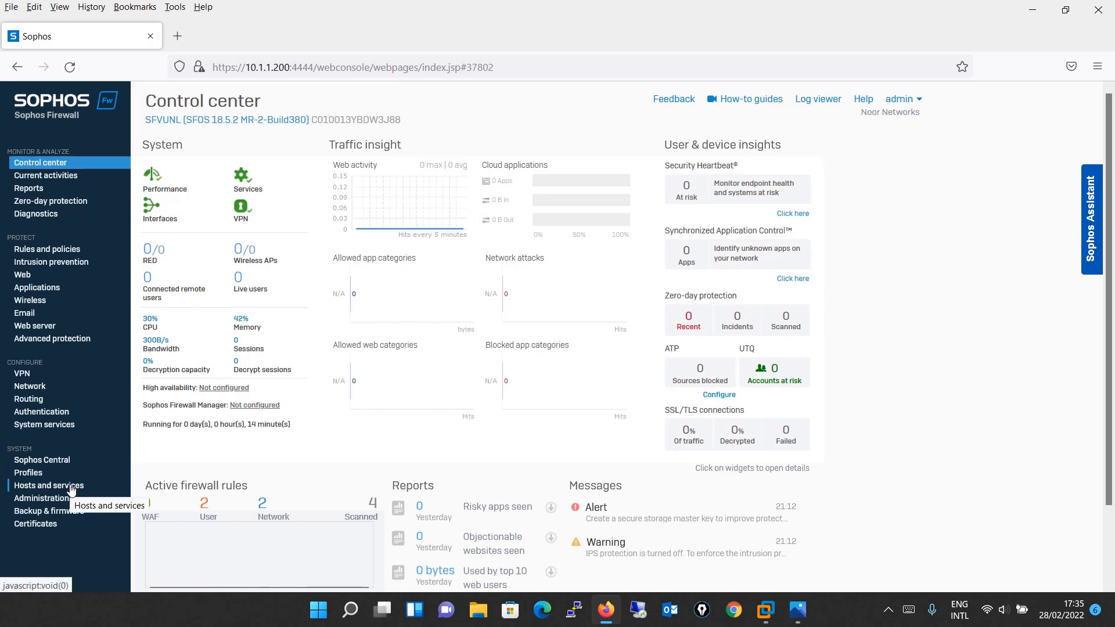
# Step: Start a new IP host under the firewall's hosts and services and name it Client-PC1
pyautogui.click(32, 488)
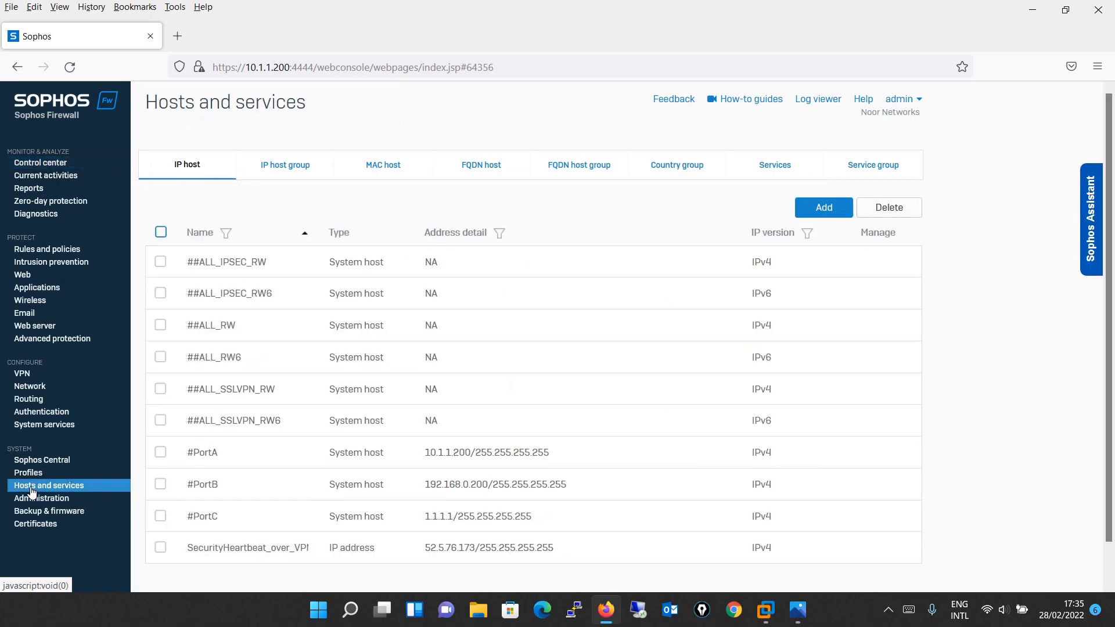
pyautogui.click(825, 209)
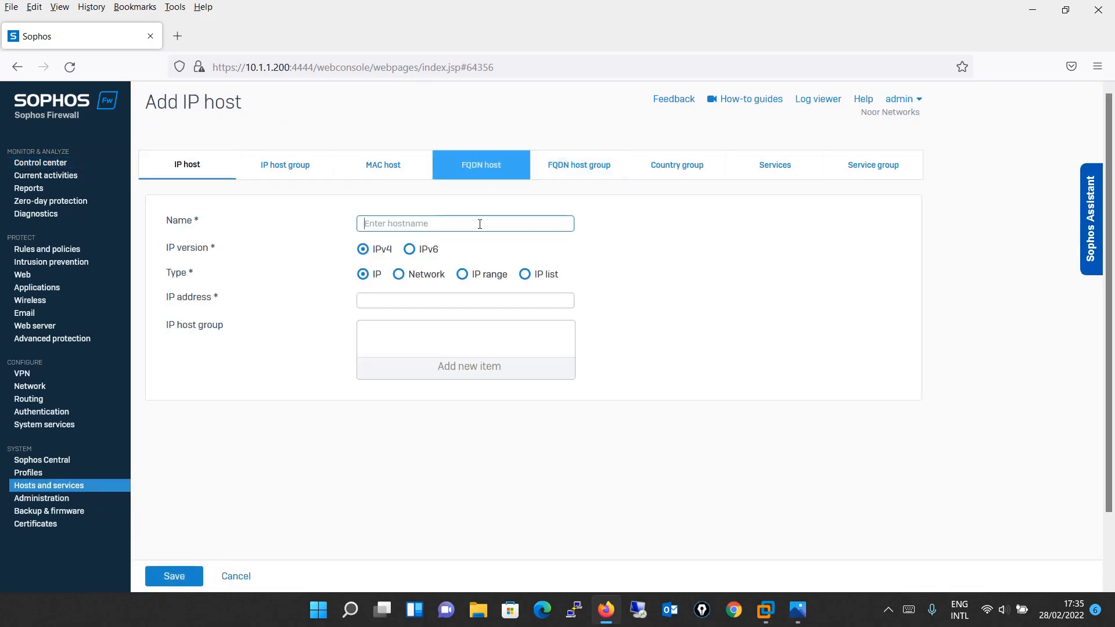
pyautogui.write('Clie')
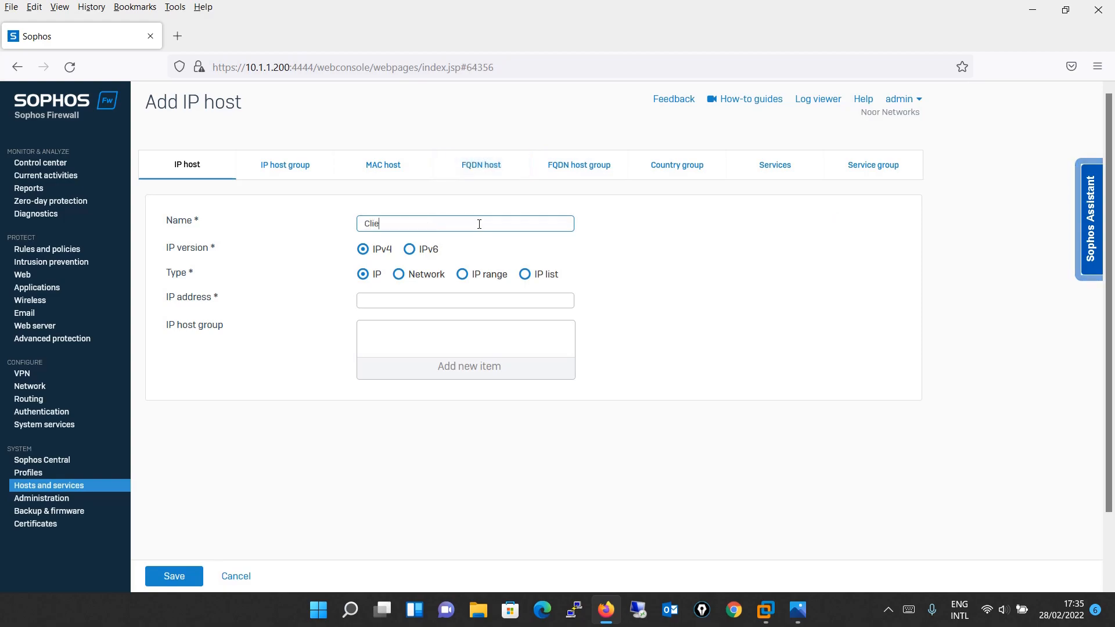
pyautogui.write('nt-P')
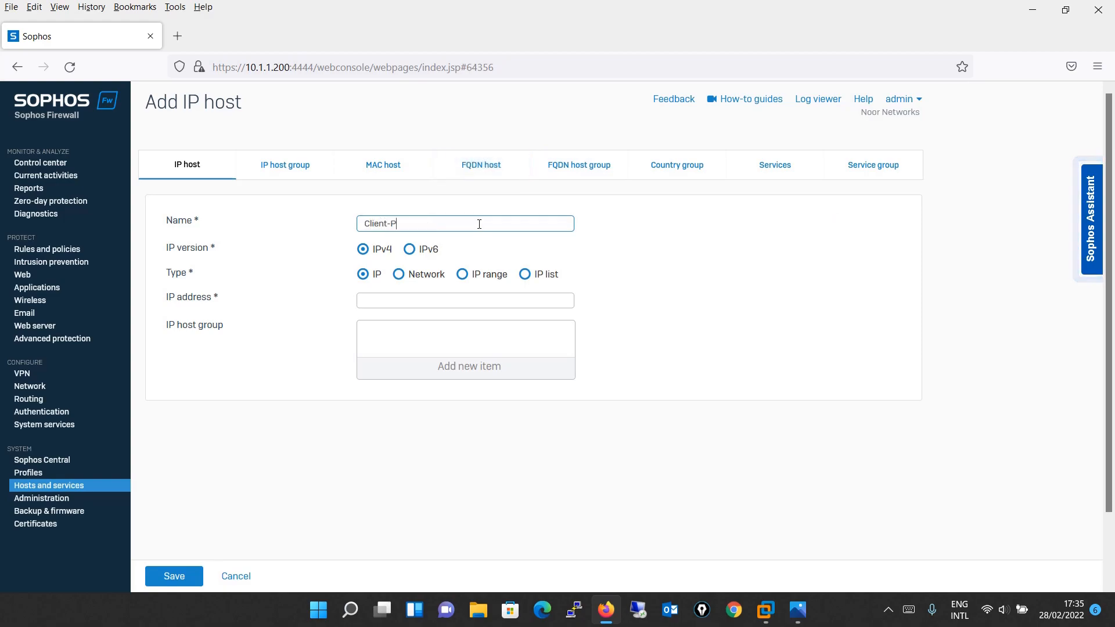
pyautogui.write('C1')
# Step: Set Client-PC1's IPv4 address to 10.1.1.150, checking the address against the lab network diagram
pyautogui.click(451, 298)
pyautogui.write('10.1')
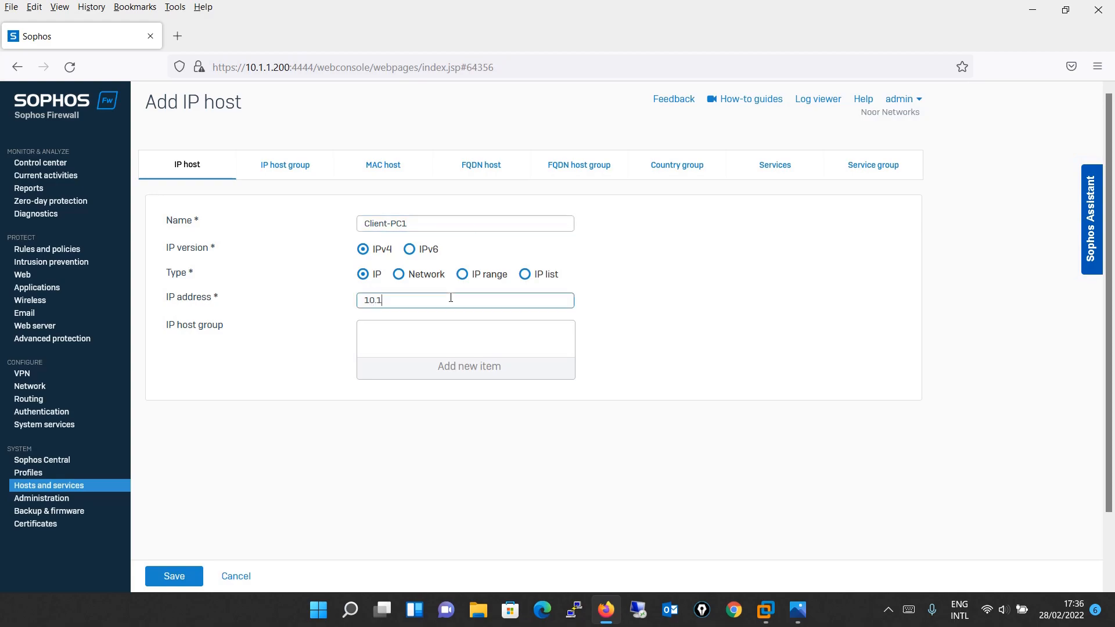
pyautogui.write('.1')
pyautogui.write('.100')
pyautogui.click(805, 610)
pyautogui.click(799, 610)
pyautogui.press('BackSpace')
pyautogui.press('BackSpace')
pyautogui.write('50')
pyautogui.click(363, 252)
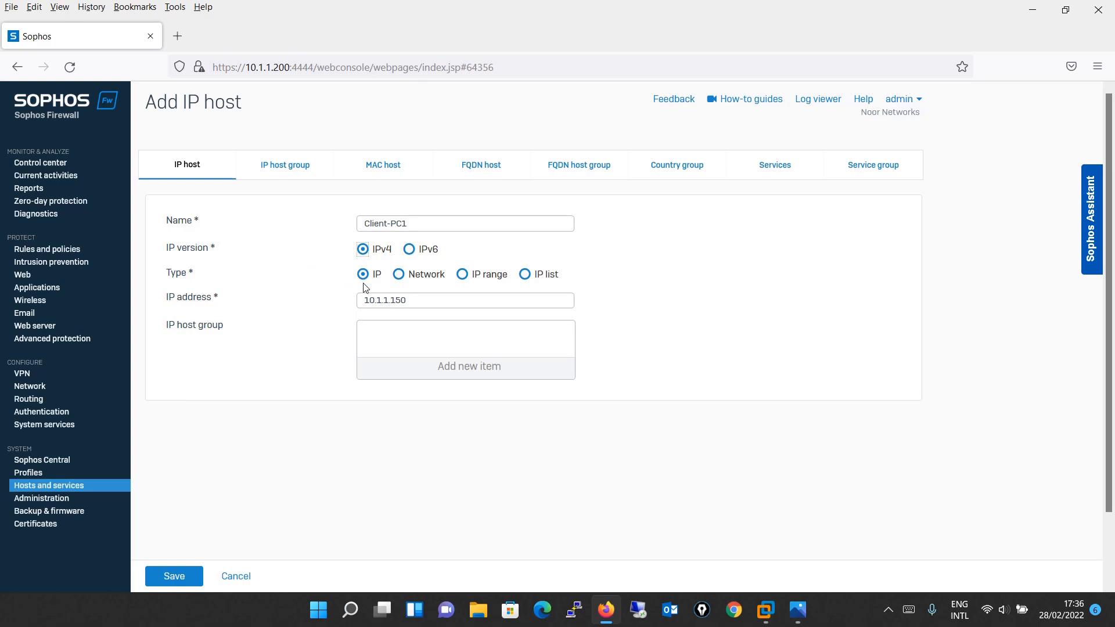
# Step: Look through the Network, IP range and IP list host types, set the type back to IP and save the Client-PC1 host
pyautogui.click(398, 275)
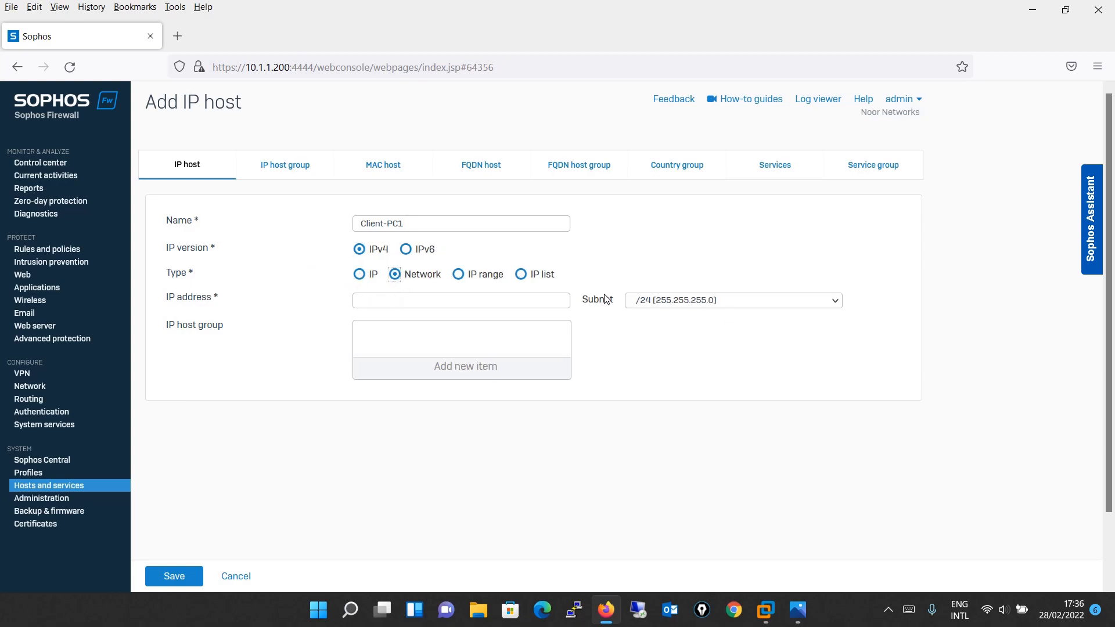
pyautogui.click(492, 308)
pyautogui.click(459, 274)
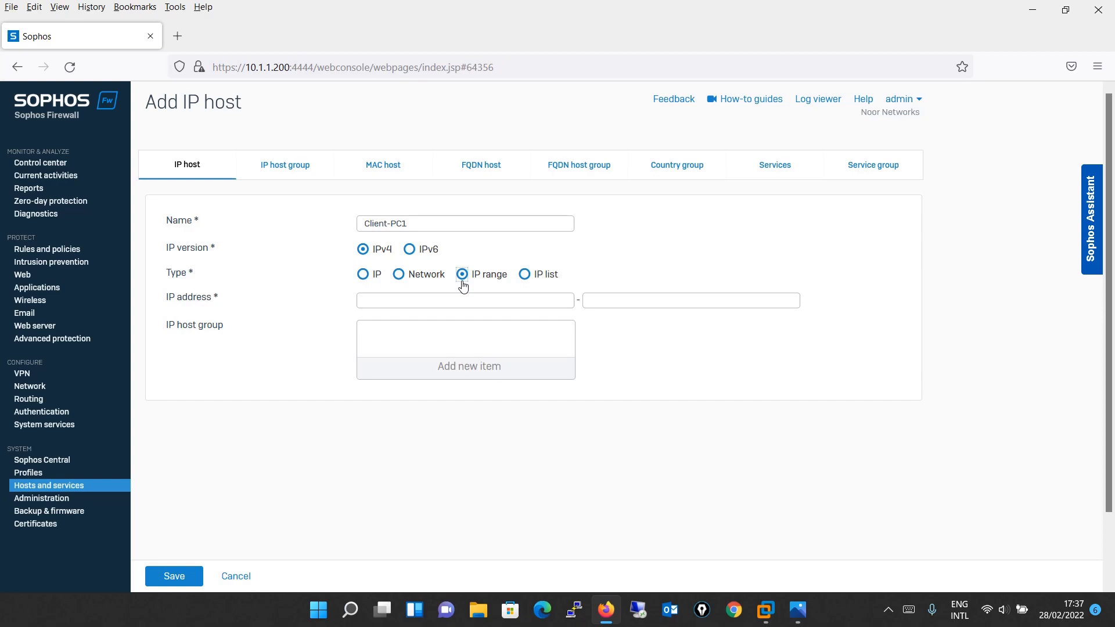
pyautogui.click(522, 276)
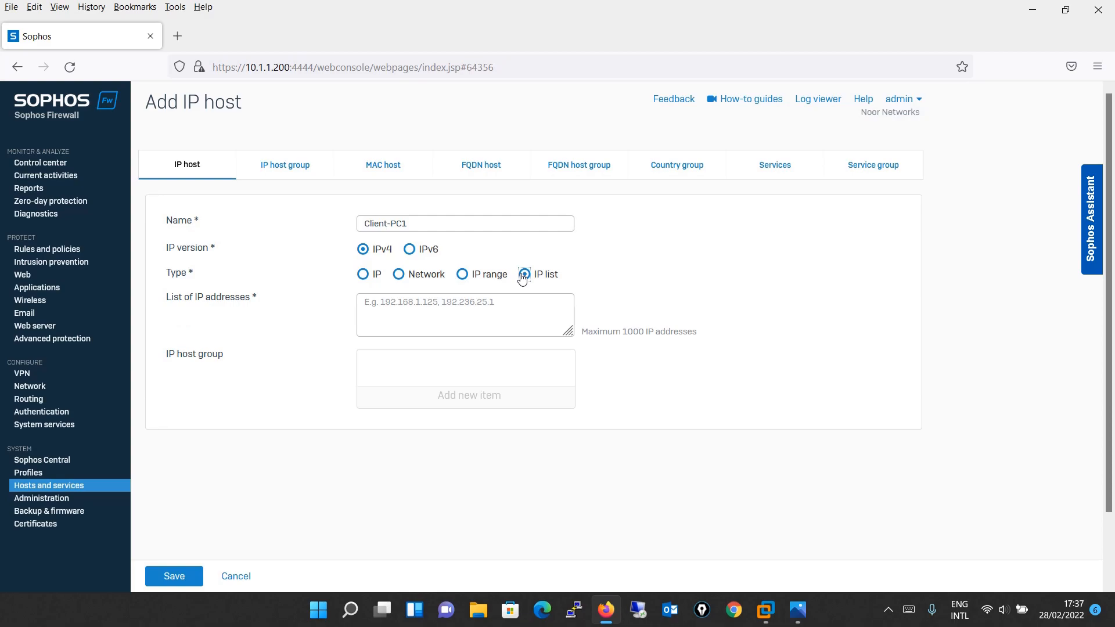
pyautogui.click(477, 314)
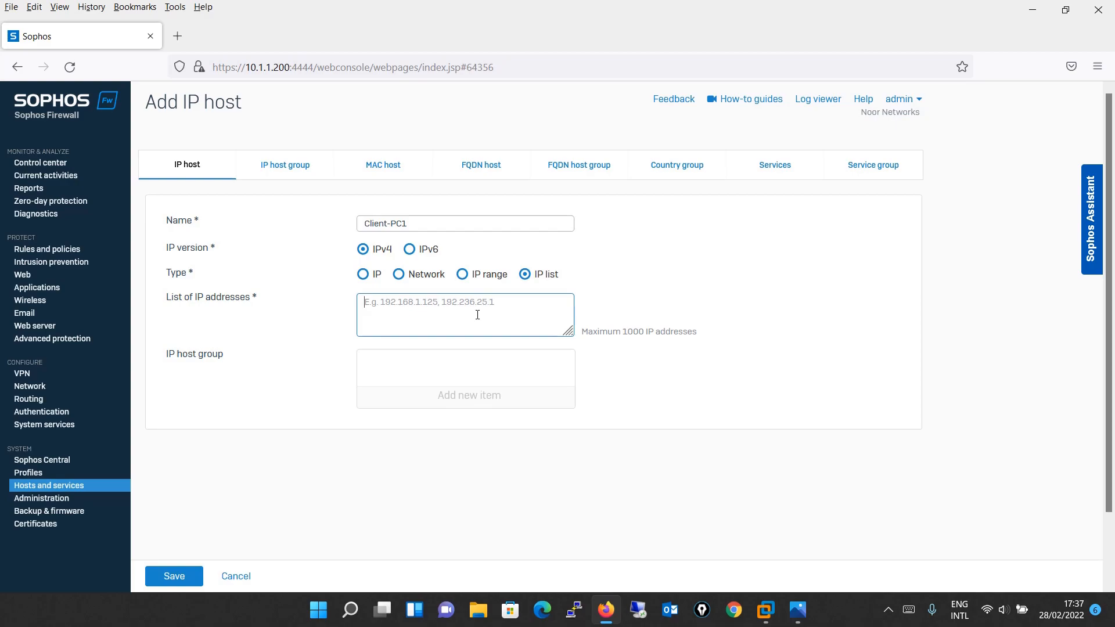
pyautogui.click(362, 274)
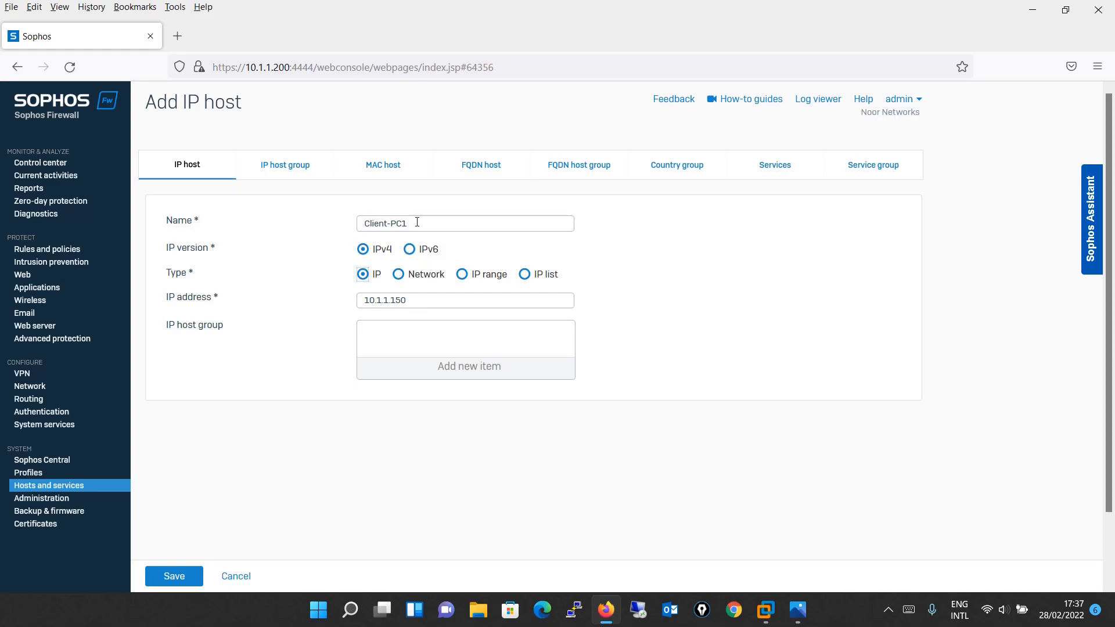
pyautogui.click(162, 578)
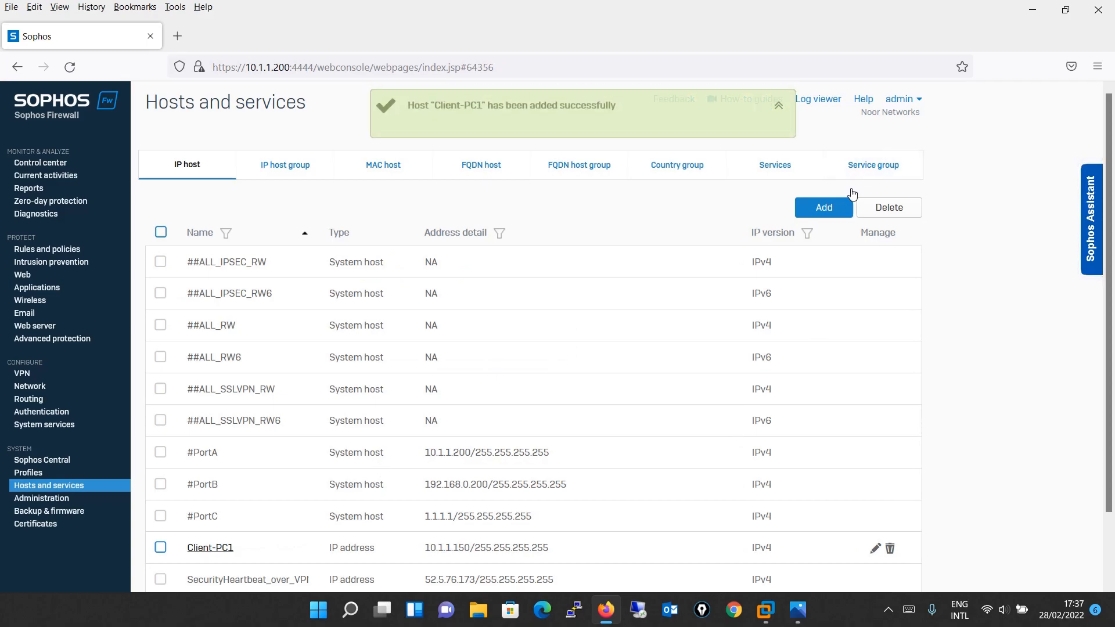
# Step: Start another IP host, consult the lab network diagram for its address, and name the host Client-PC2
pyautogui.click(824, 207)
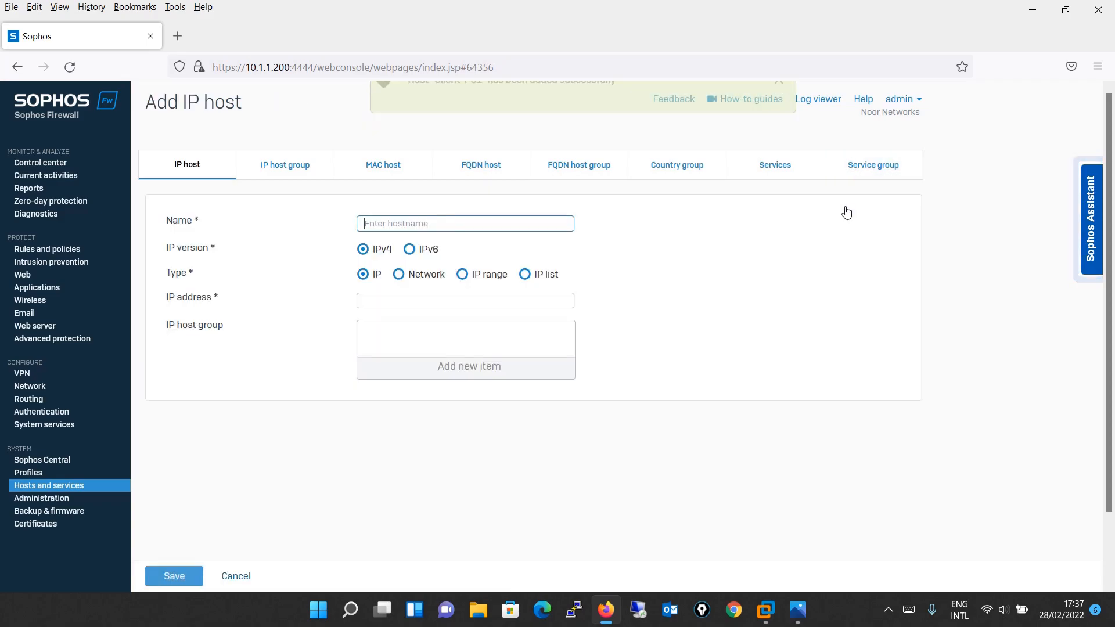
pyautogui.click(798, 609)
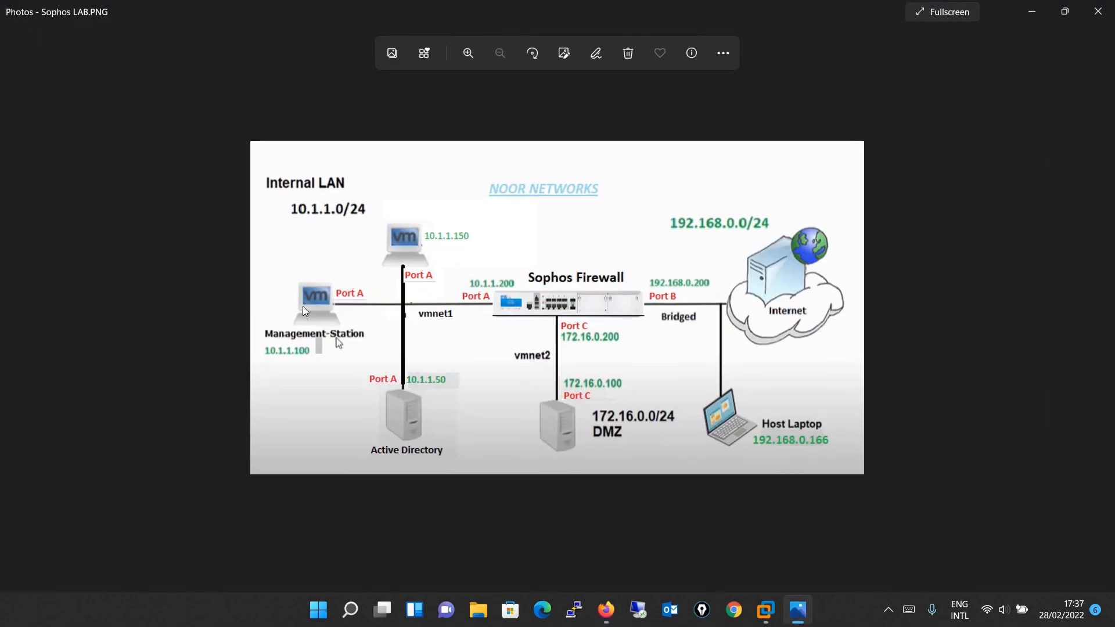
pyautogui.click(797, 609)
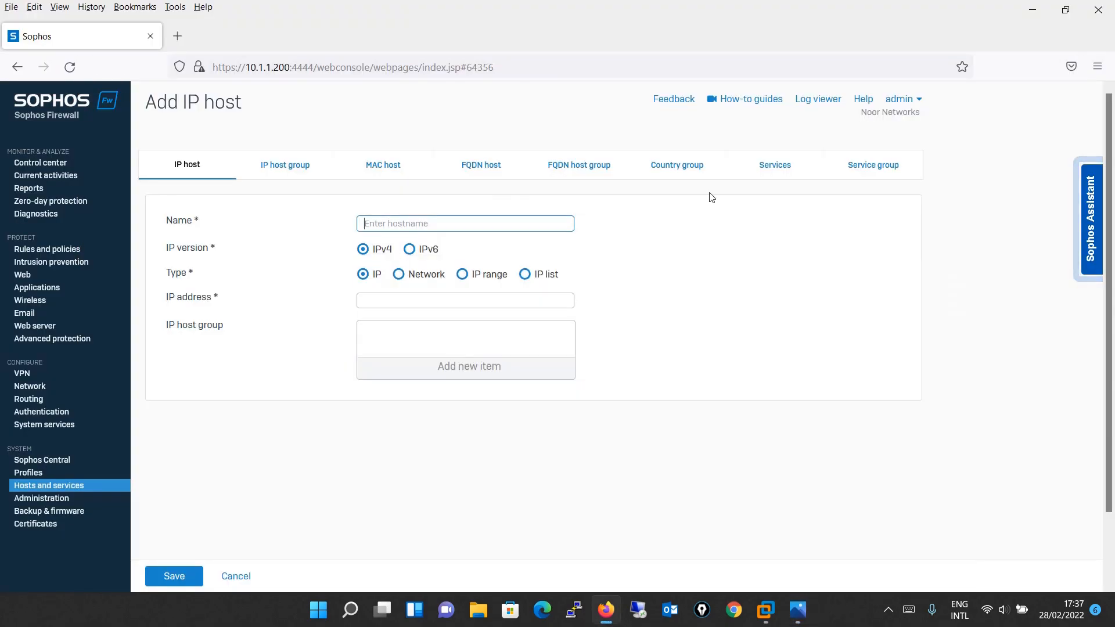
pyautogui.write('Cloien')
pyautogui.press('BackSpace')
pyautogui.press('BackSpace')
pyautogui.press('BackSpace')
pyautogui.press('BackSpace')
pyautogui.write('ient')
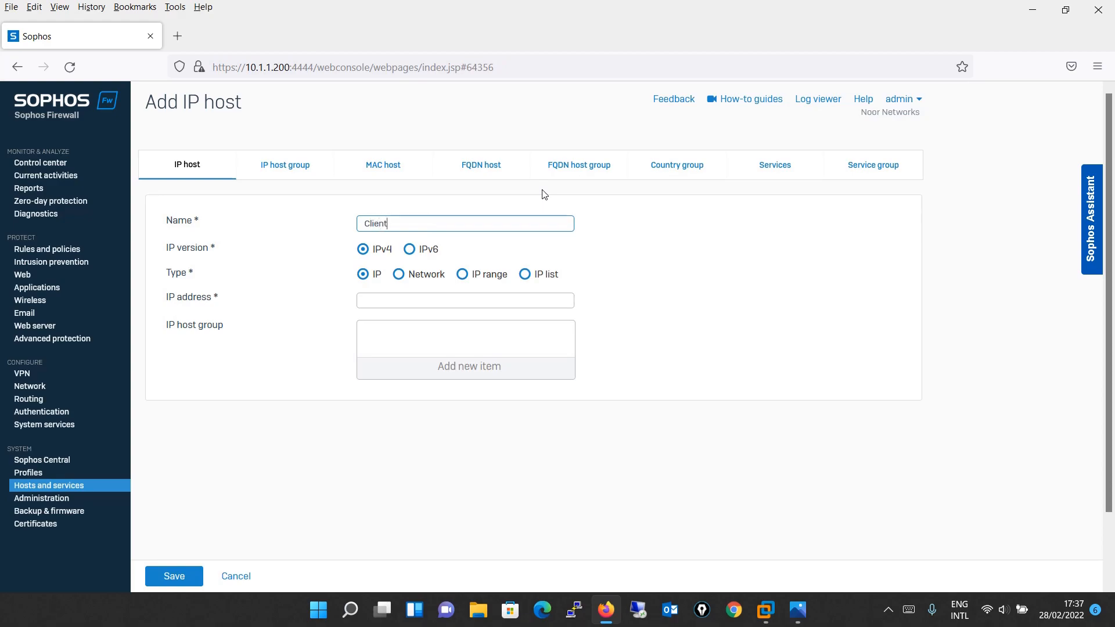
pyautogui.write('-PC2')
# Step: Set Client-PC2's IP address to 10.1.1.100 and save the host
pyautogui.click(502, 297)
pyautogui.write('10')
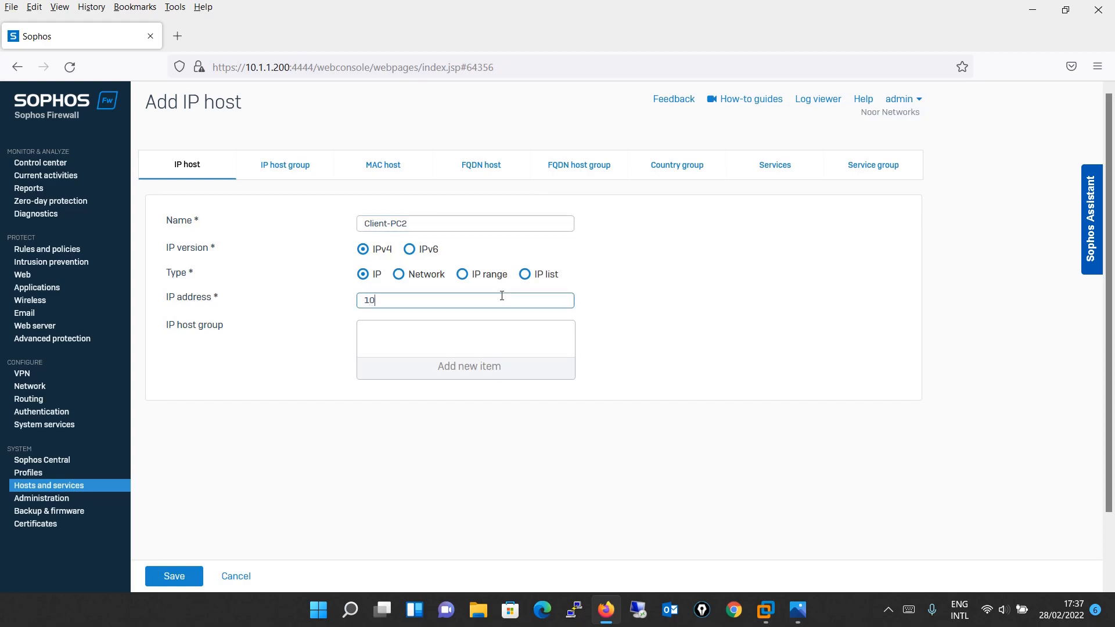
pyautogui.write('.1.1.100')
pyautogui.click(162, 576)
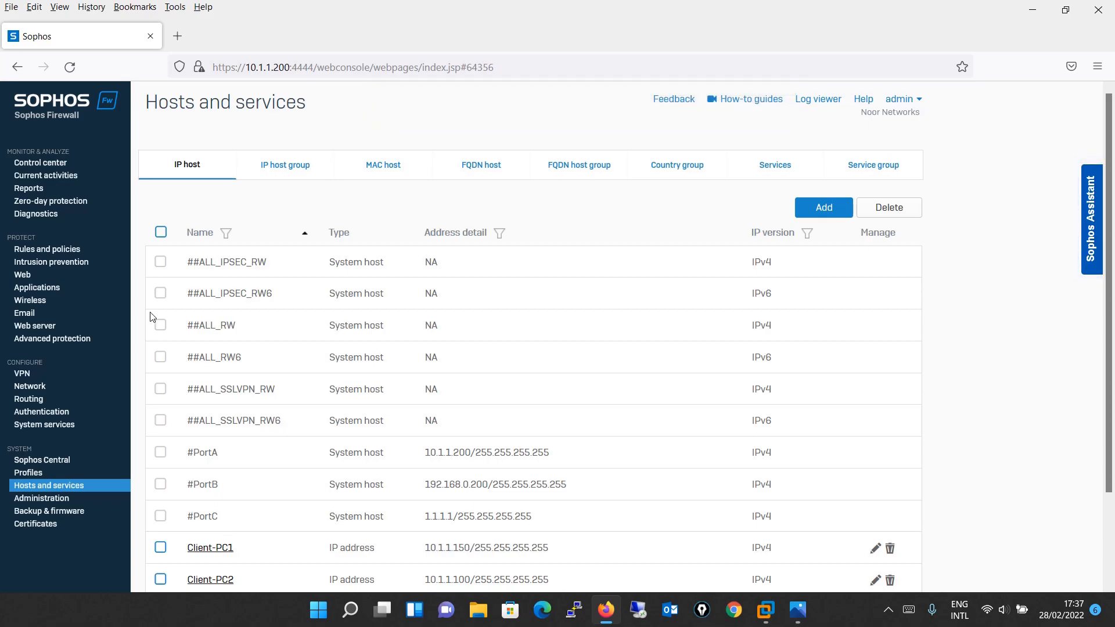
# Step: Bring up the firewall rules list and review the network layout in the Sophos LAB diagram
pyautogui.click(74, 249)
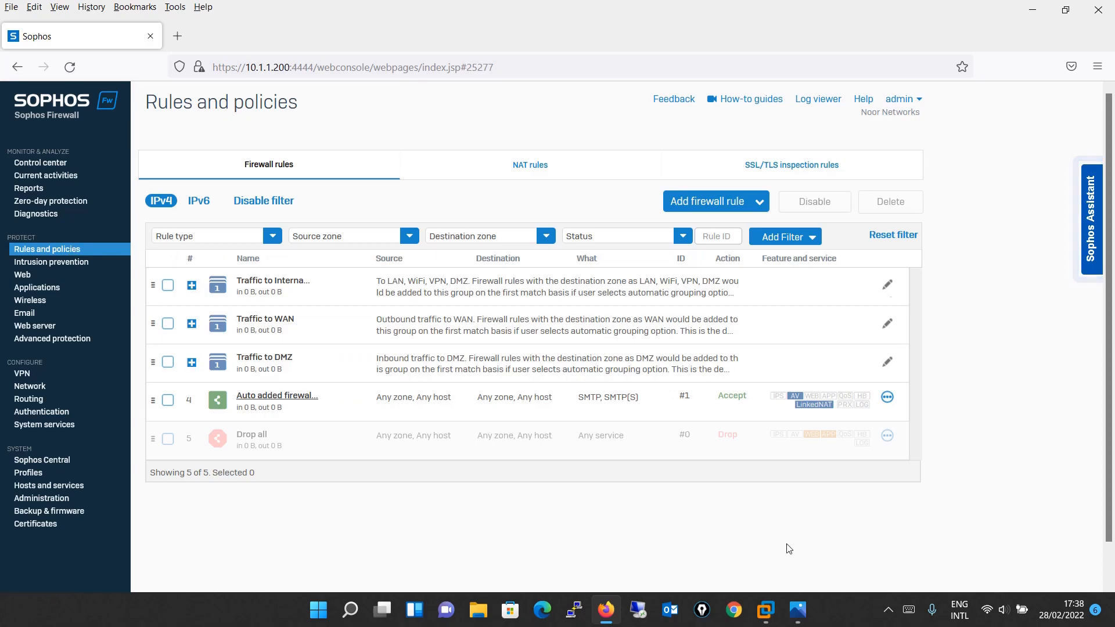
pyautogui.click(796, 613)
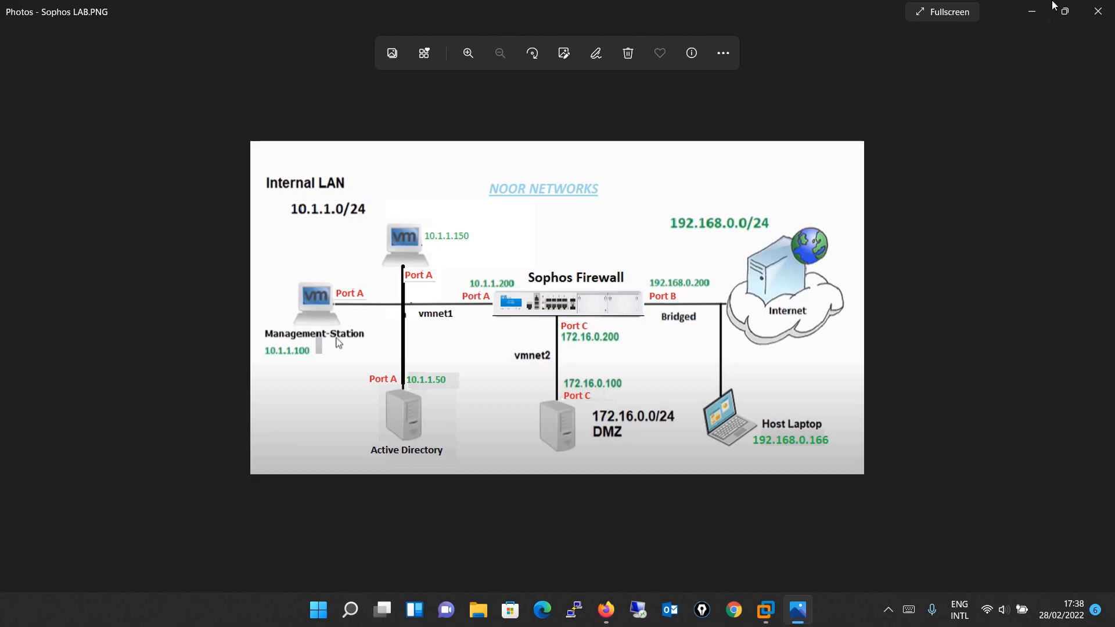
pyautogui.click(1031, 12)
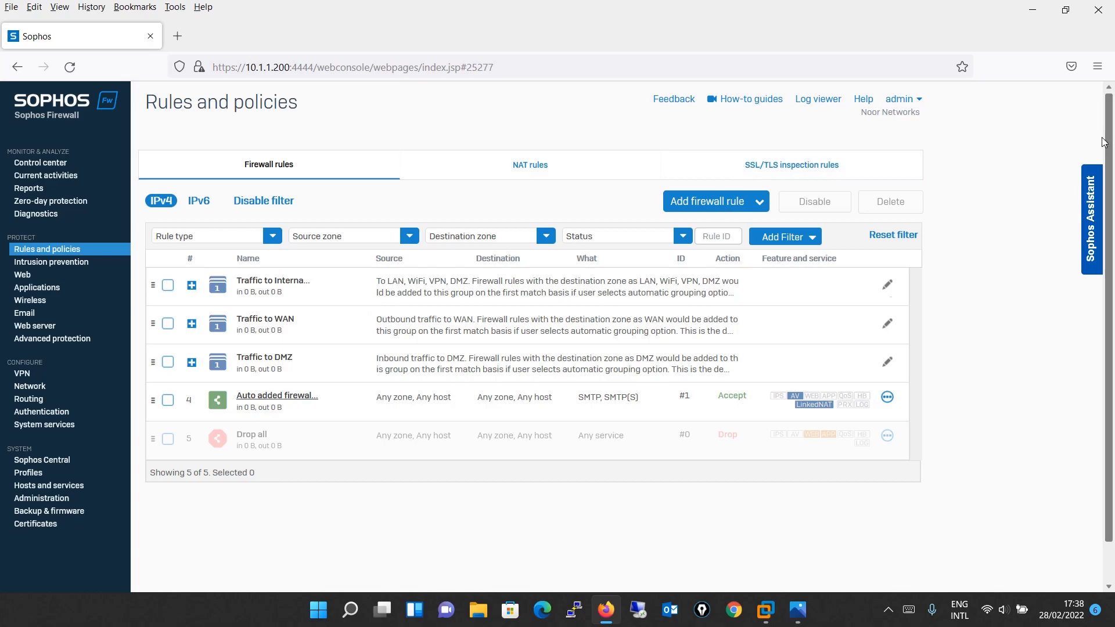
# Step: Examine the rule group options in a new firewall rule form and return to the rules list without saving
pyautogui.click(749, 202)
pyautogui.click(694, 241)
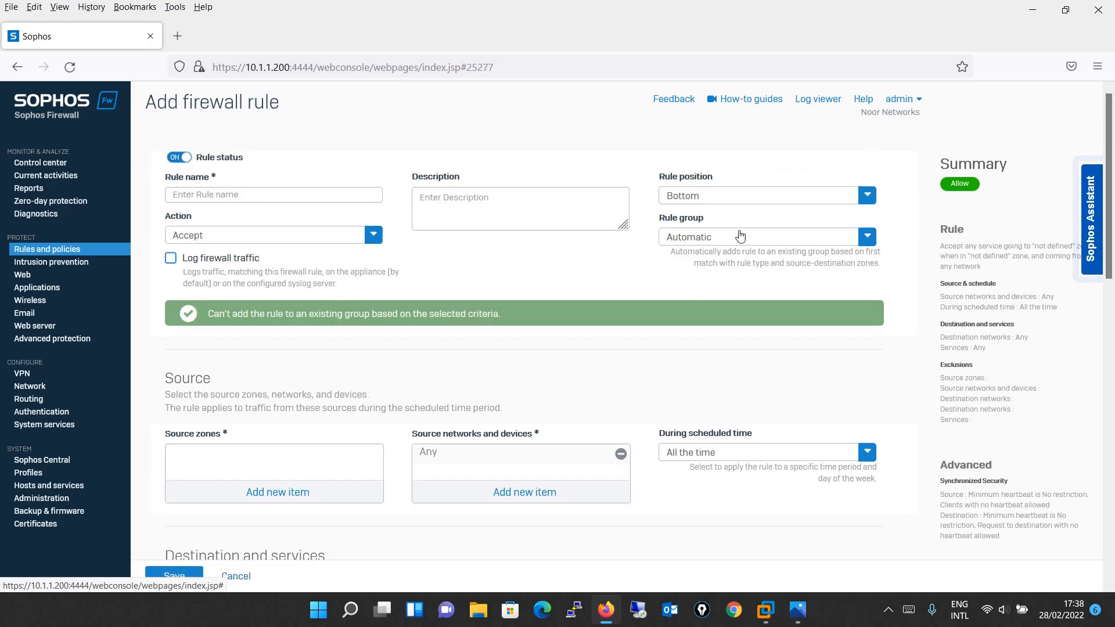
pyautogui.click(704, 242)
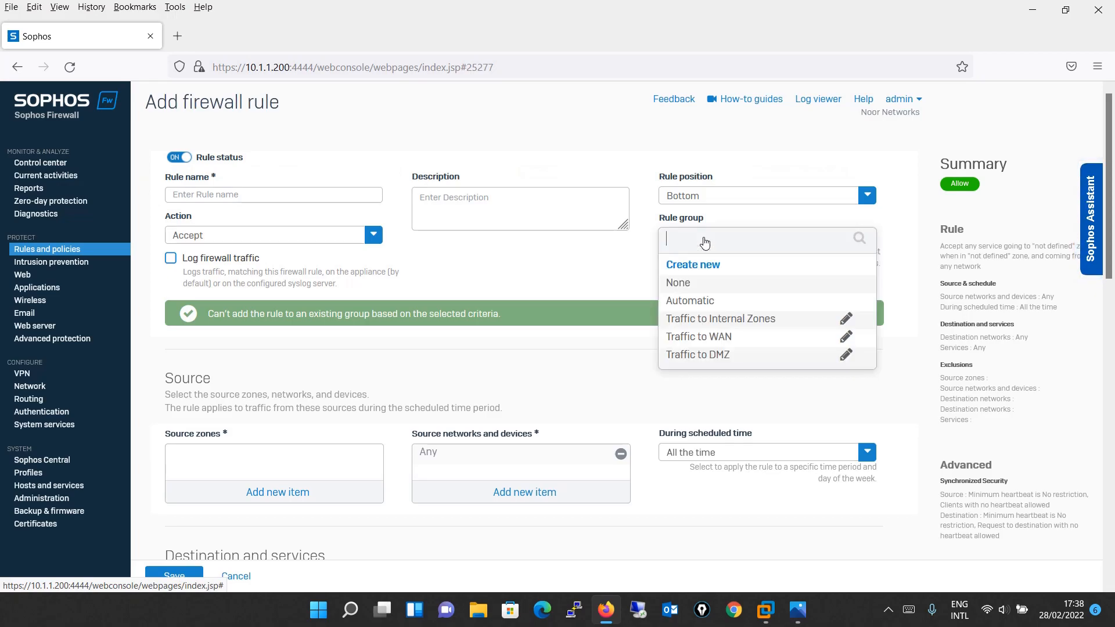
pyautogui.click(621, 272)
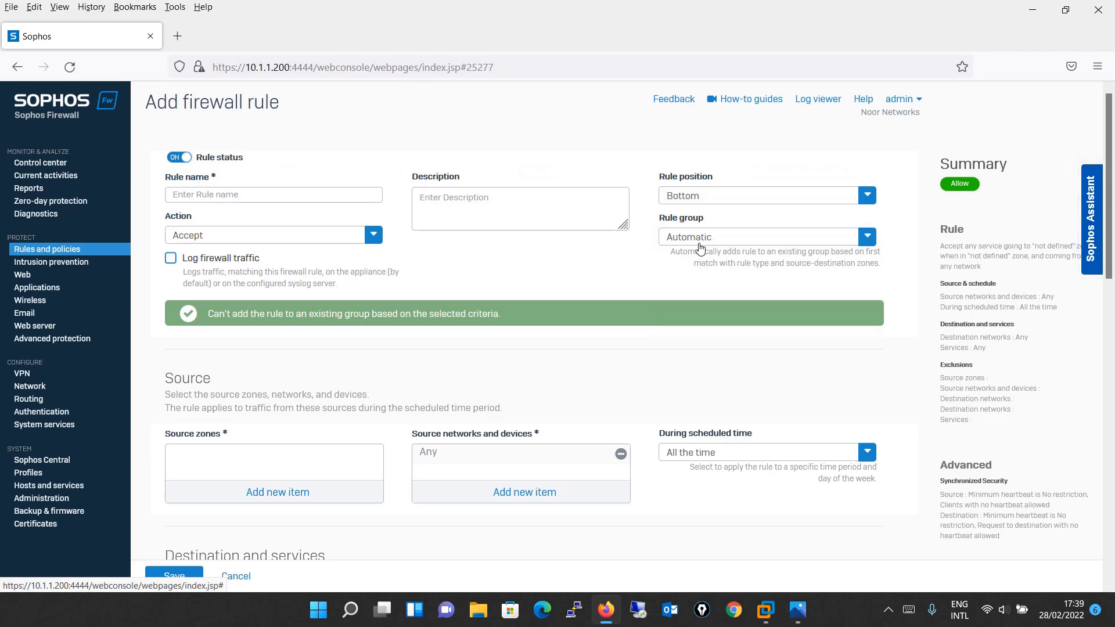
pyautogui.click(702, 242)
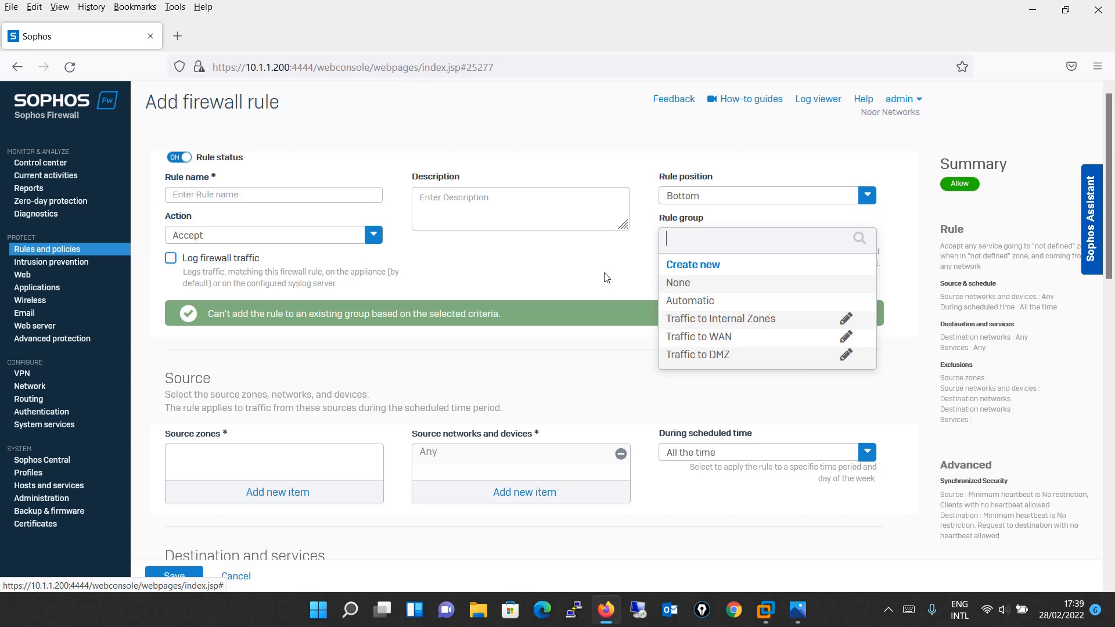
pyautogui.click(698, 305)
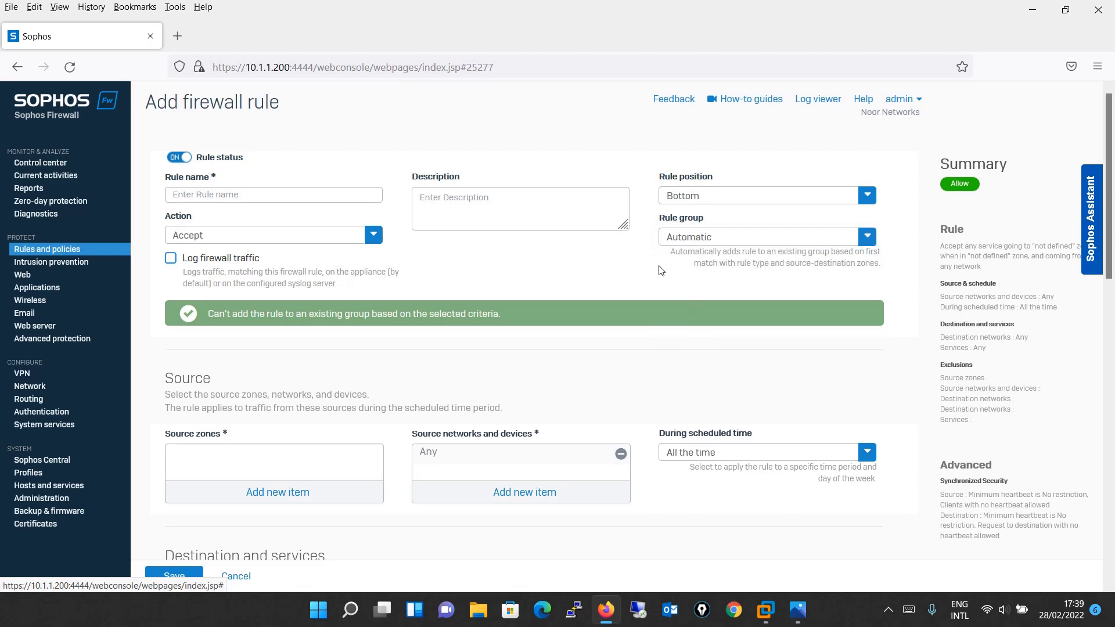
pyautogui.click(102, 253)
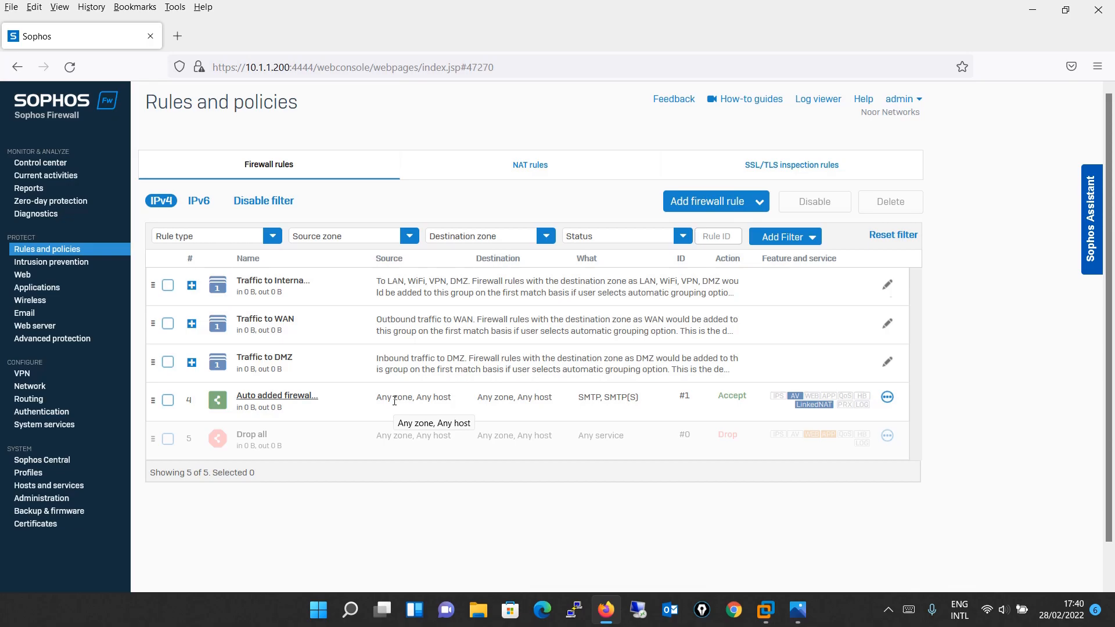
# Step: Turn off the auto-added firewall rule for SMTP and SMTP(S) traffic
pyautogui.click(168, 401)
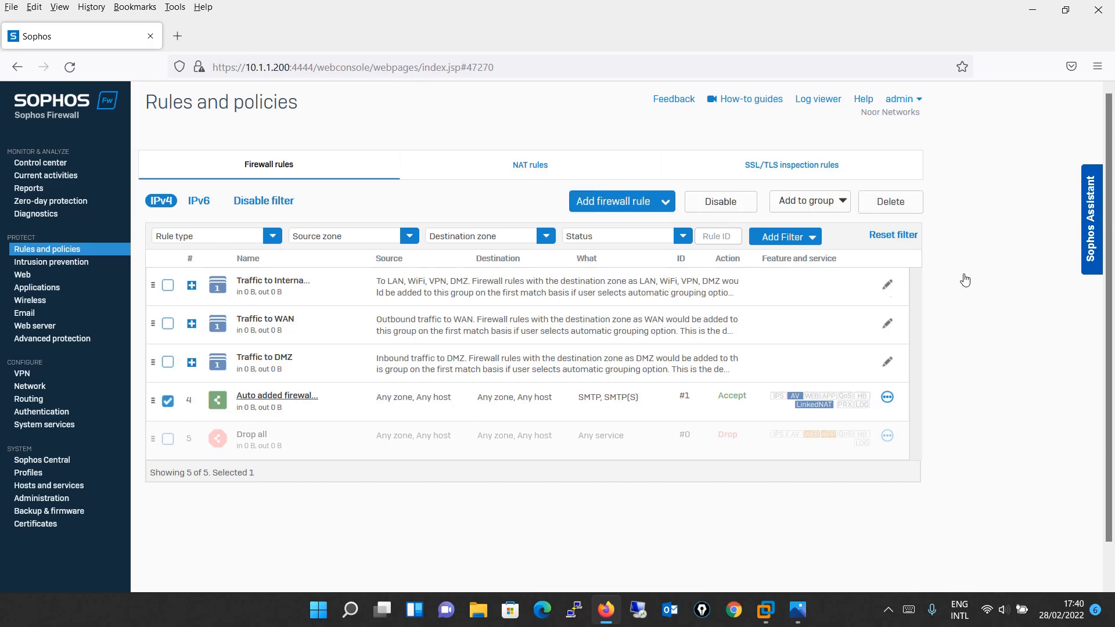
pyautogui.click(748, 212)
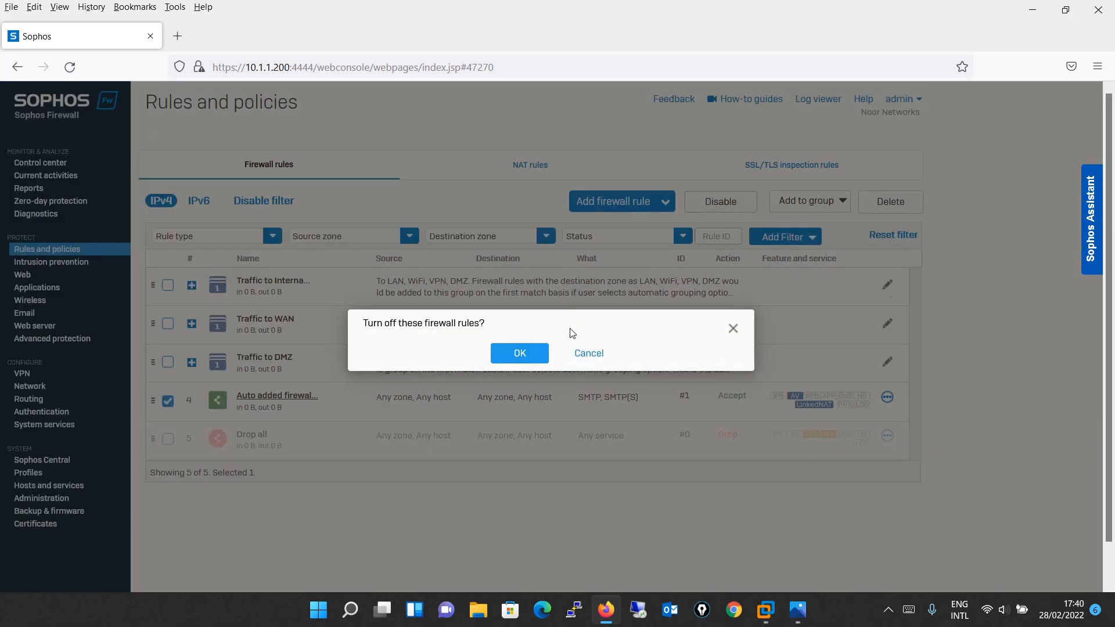
pyautogui.click(521, 352)
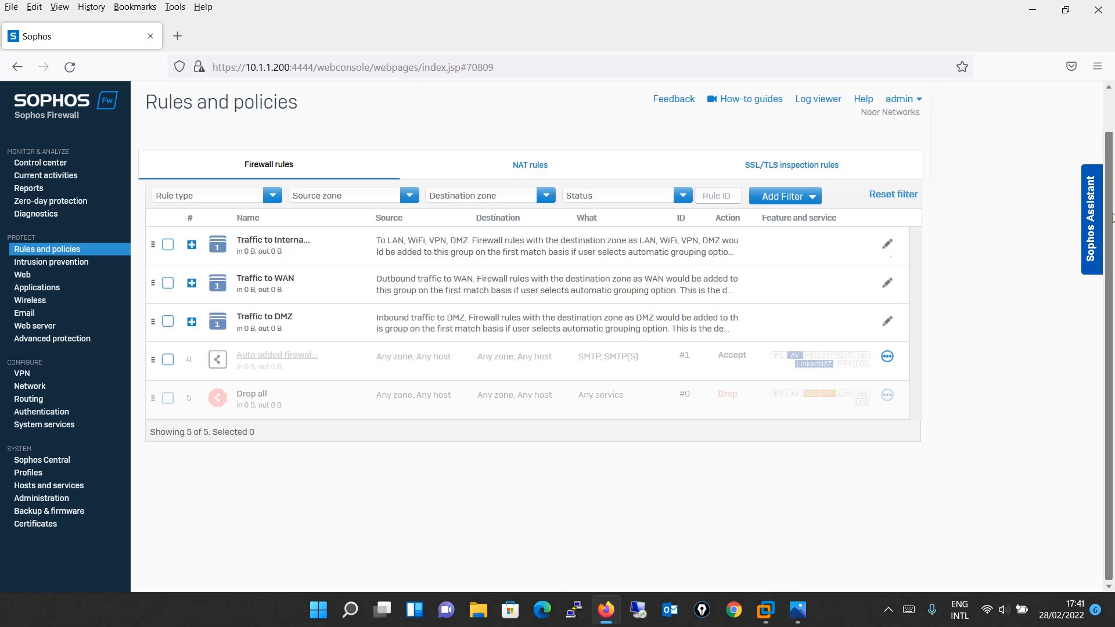
pyautogui.scroll(1, 1105, 135)
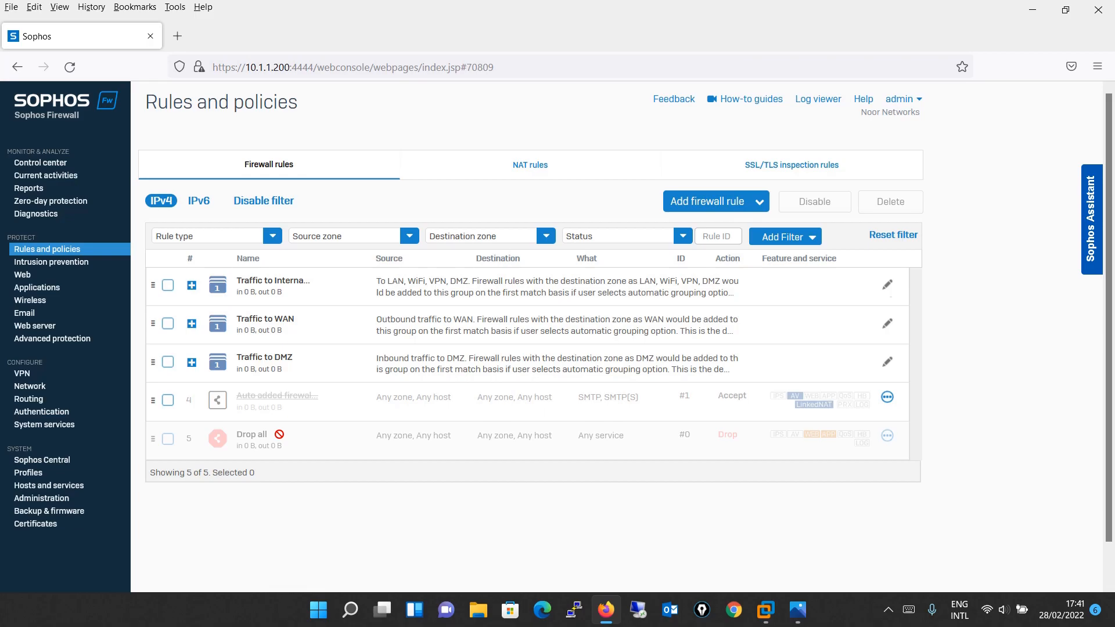
# Step: Check the Sophos LAB network diagram, then start a new firewall rule named LAN-to-WAN
pyautogui.click(798, 611)
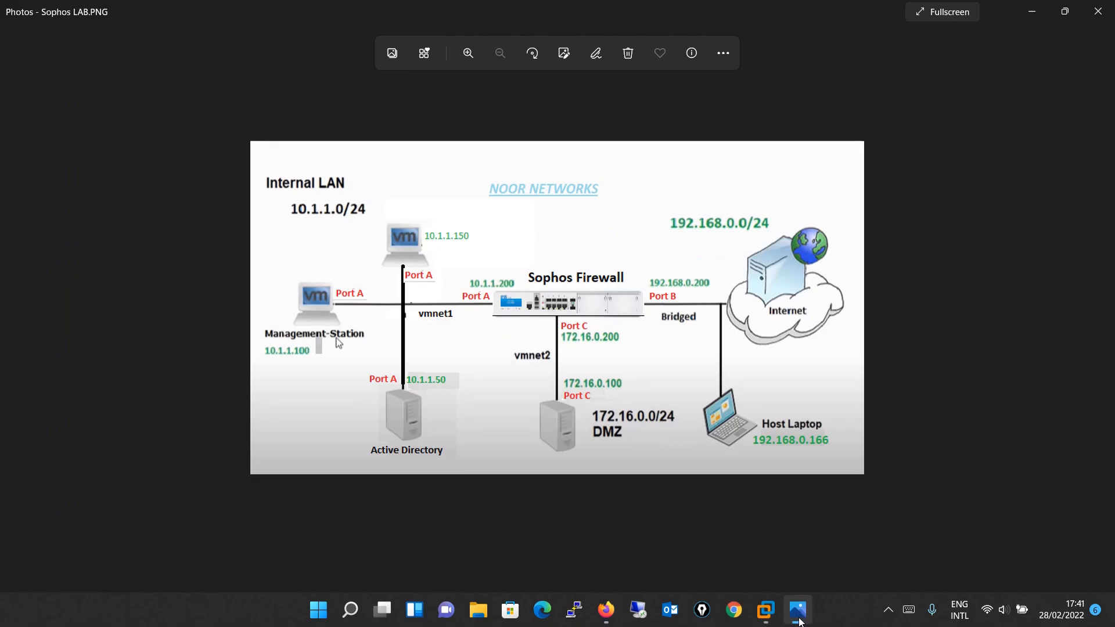
pyautogui.click(798, 612)
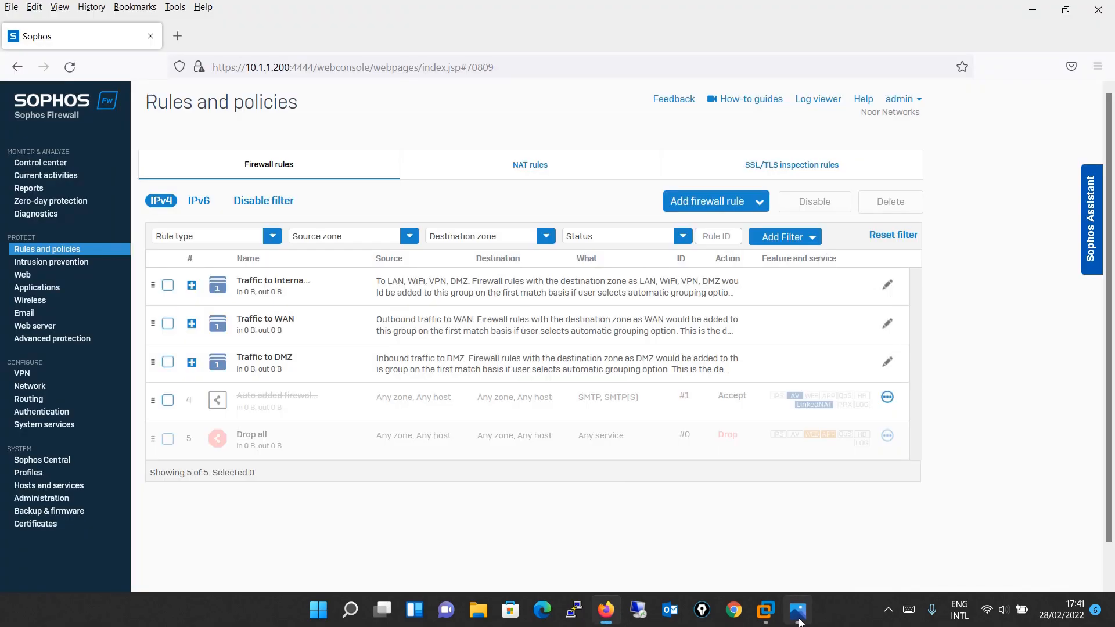
pyautogui.click(720, 201)
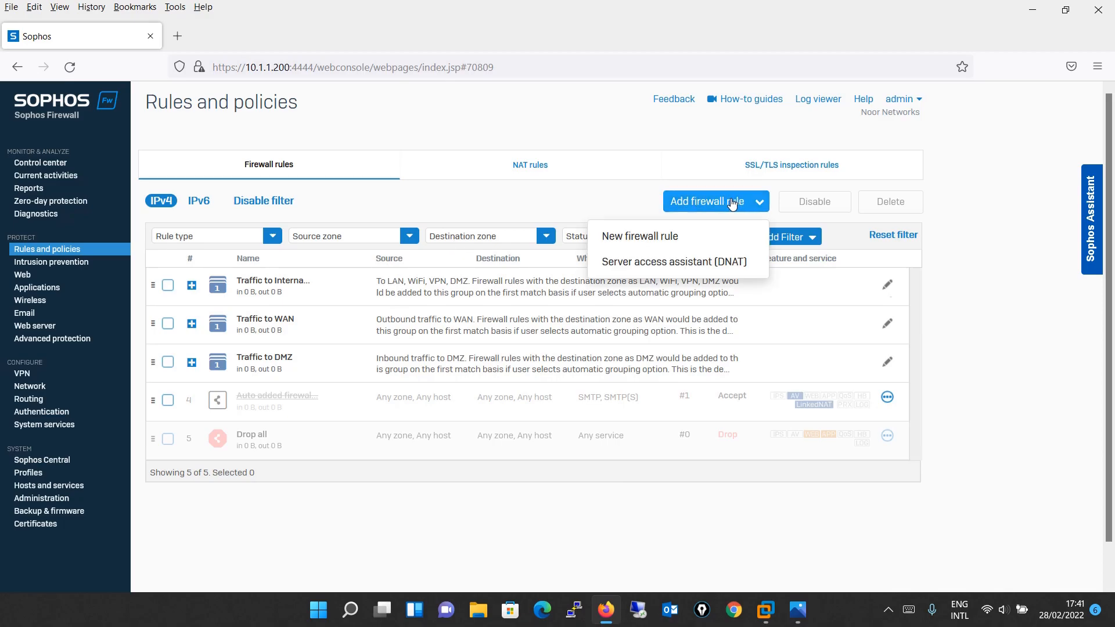
pyautogui.click(682, 241)
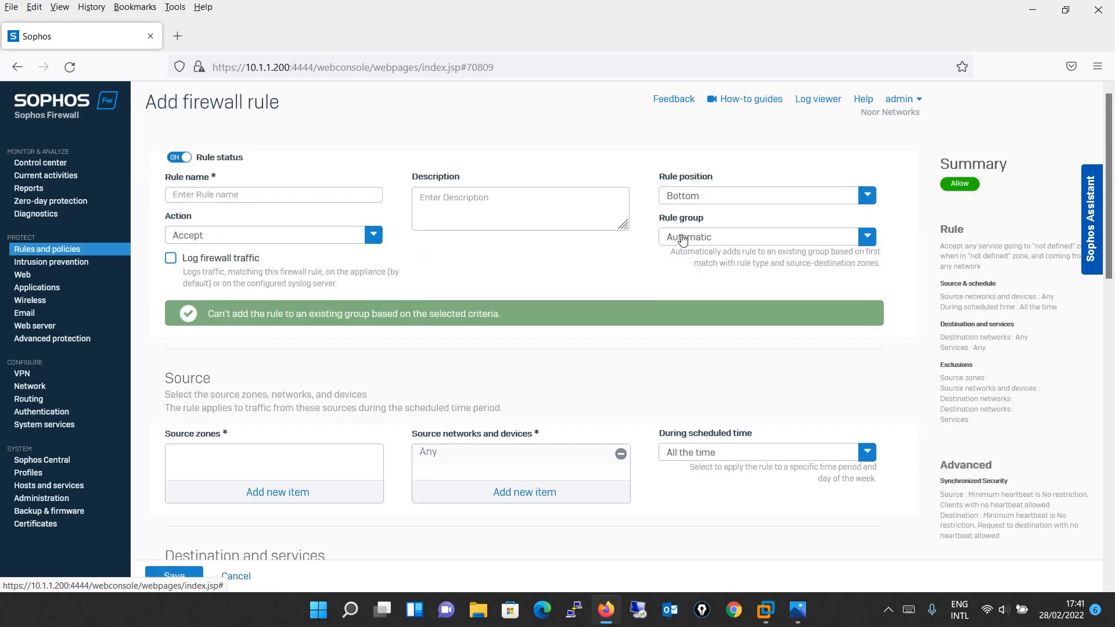
pyautogui.click(243, 197)
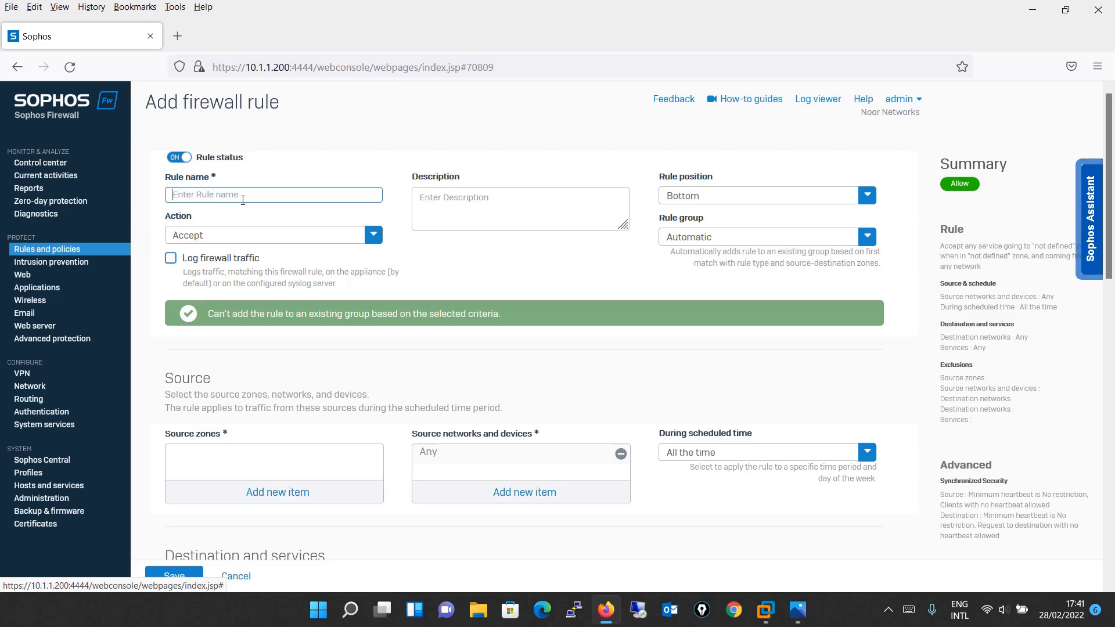
pyautogui.write('LAN-to-WAN')
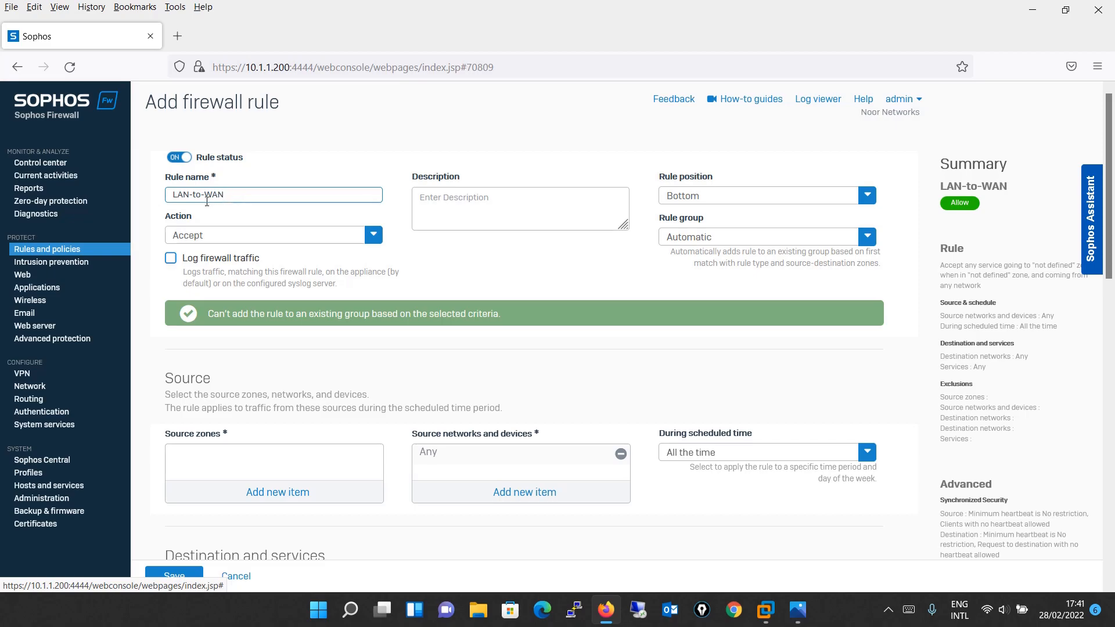
# Step: Set the rule position to Top, keep the action as Accept, and enable logging of firewall traffic
pyautogui.click(498, 223)
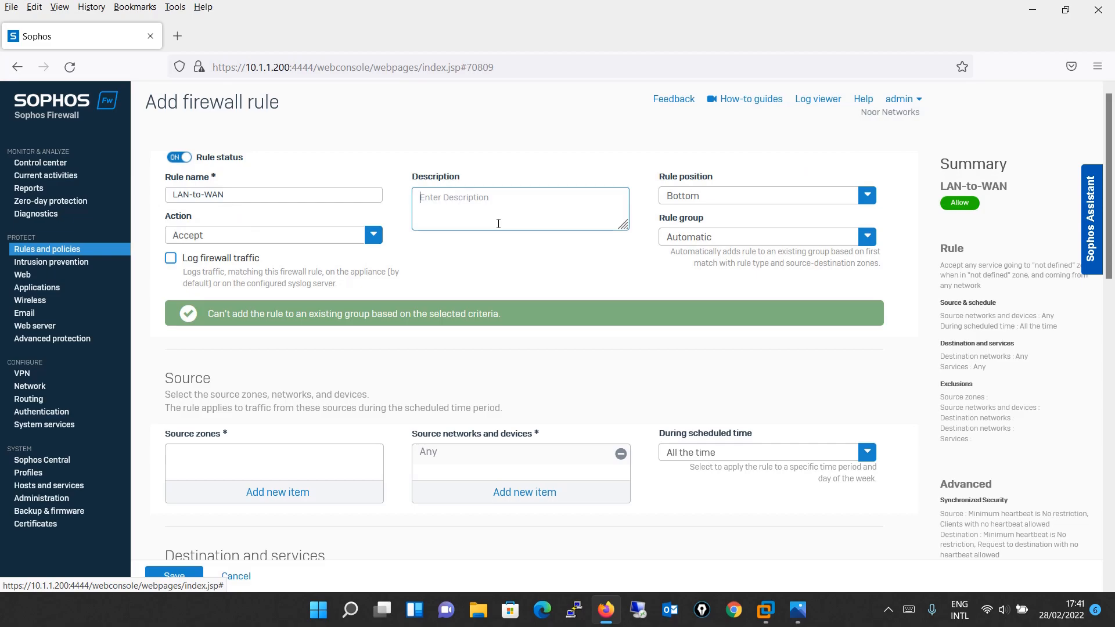
pyautogui.click(784, 195)
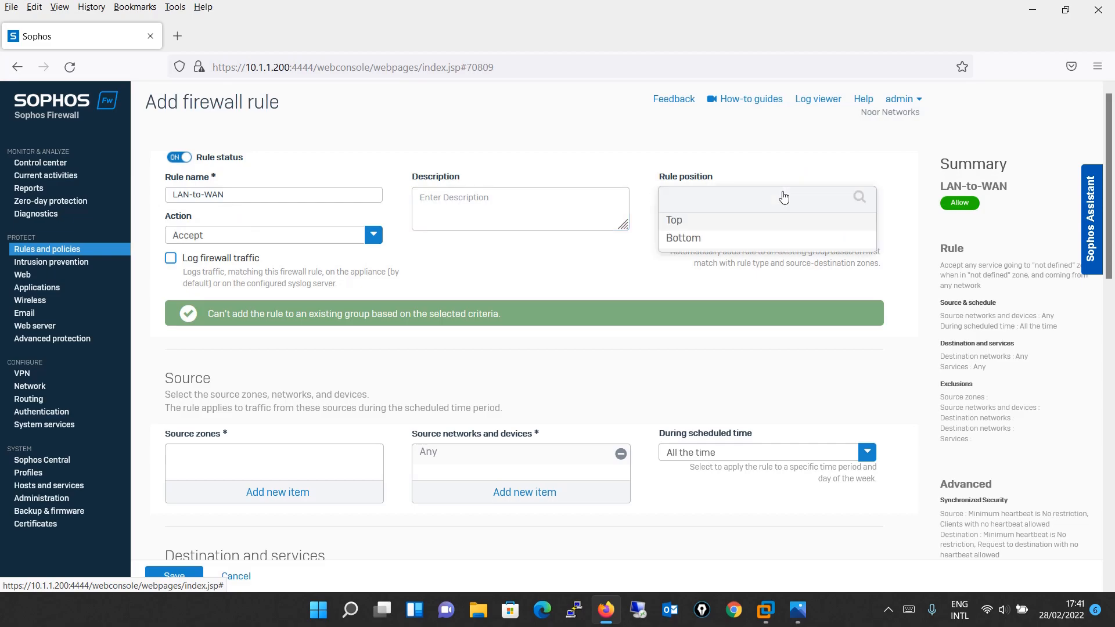
pyautogui.click(722, 229)
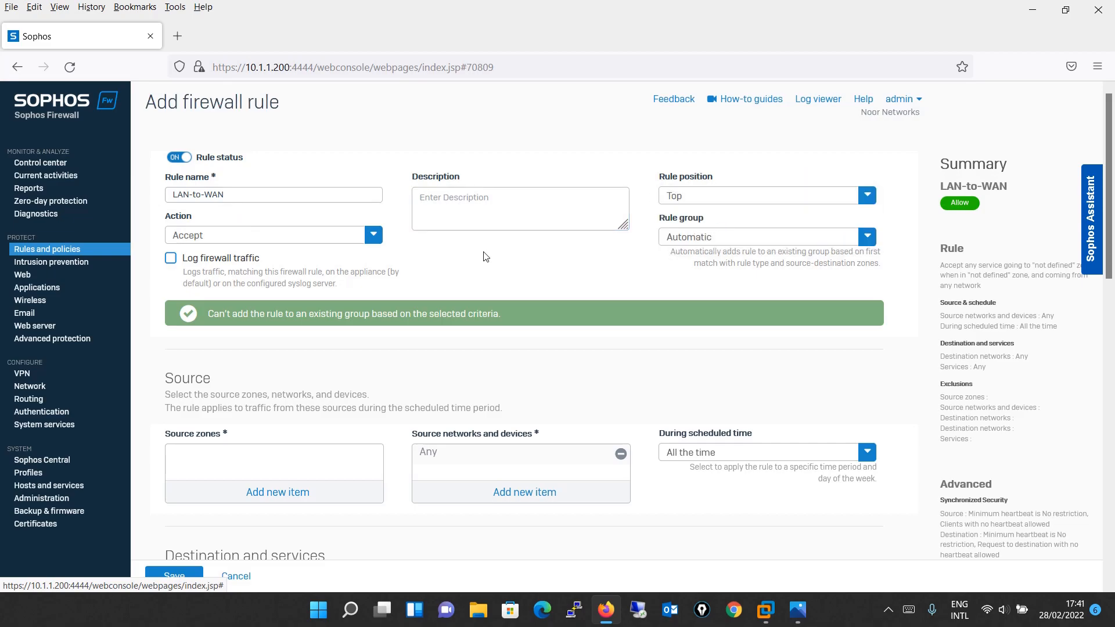
pyautogui.click(332, 238)
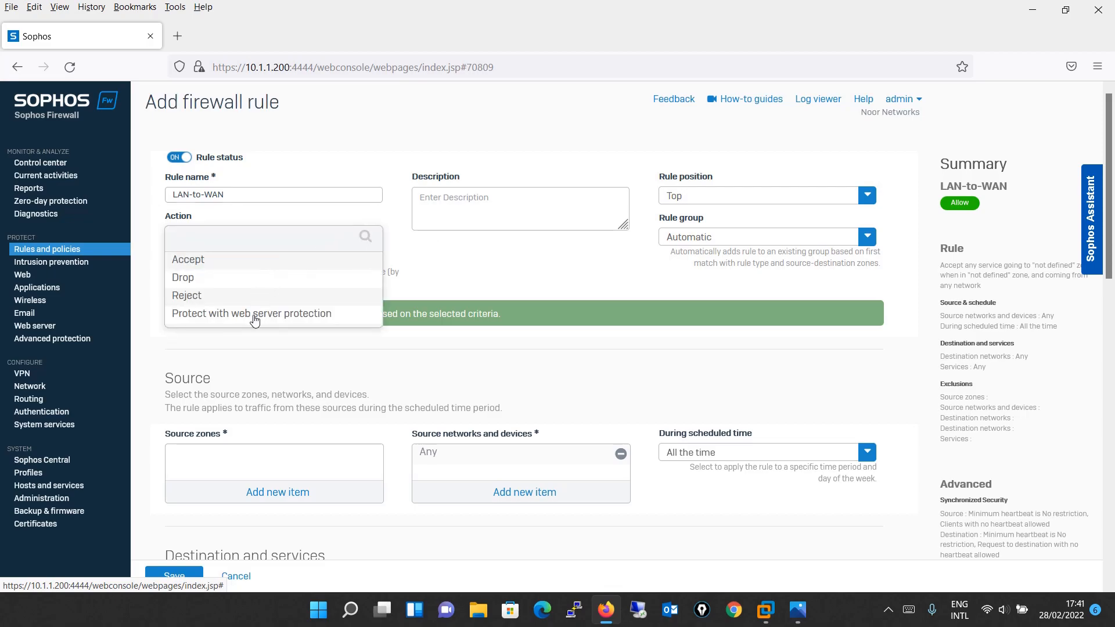
pyautogui.click(246, 261)
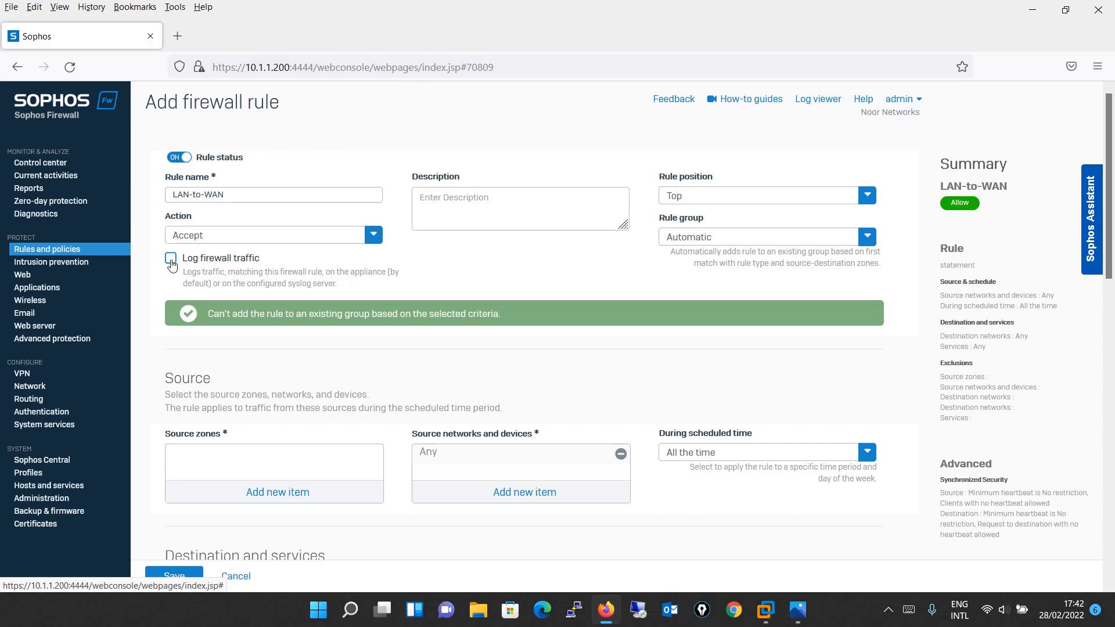
pyautogui.click(174, 264)
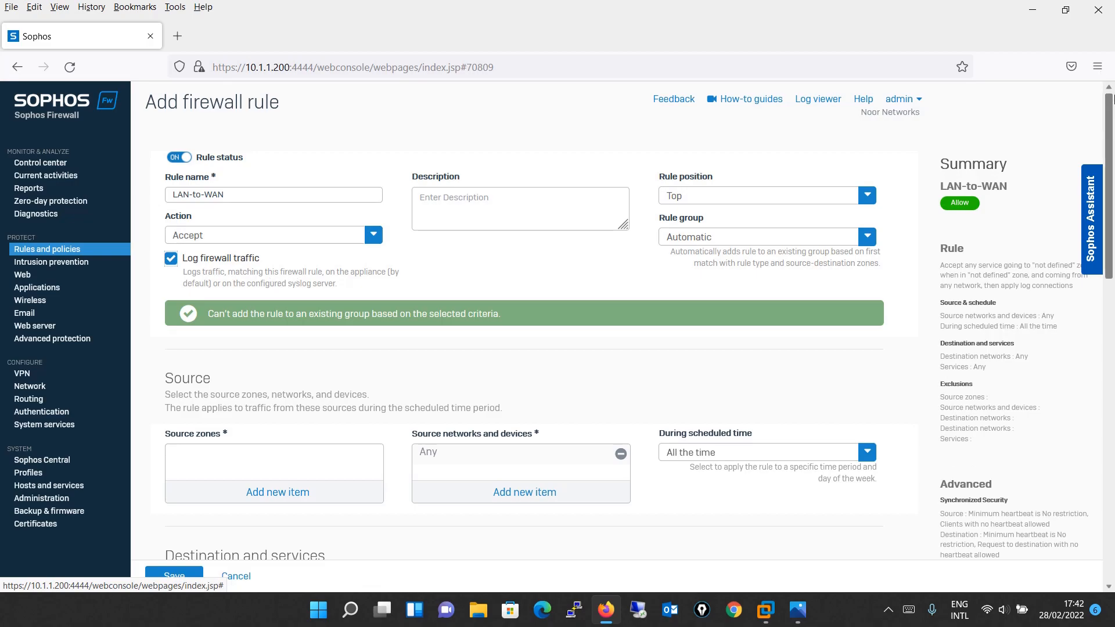
pyautogui.scroll(-3, 230, 184)
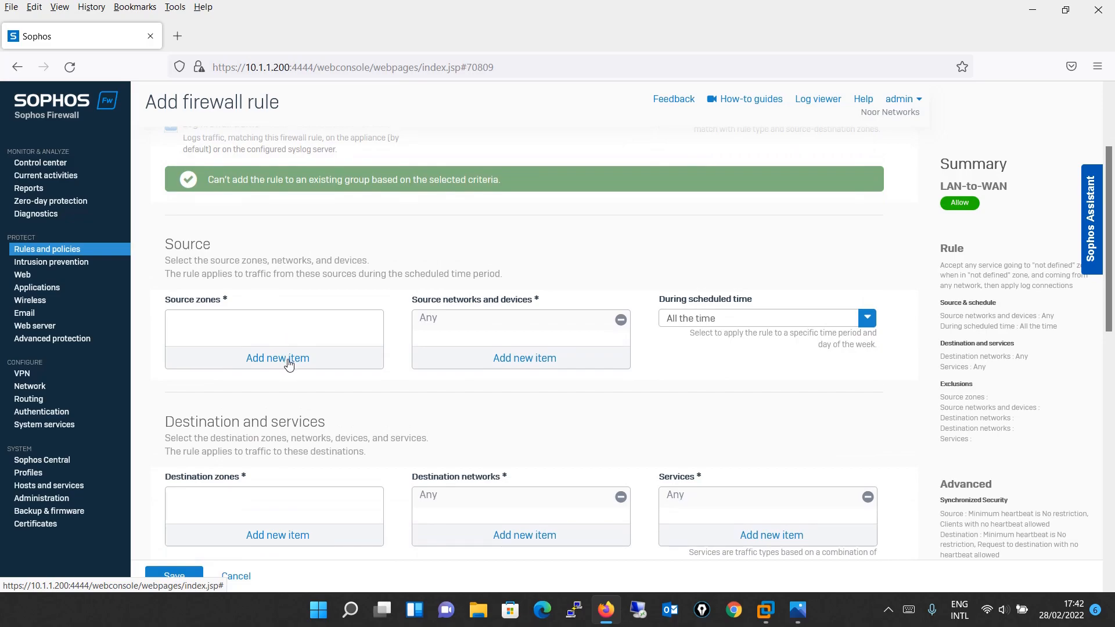
pyautogui.click(288, 364)
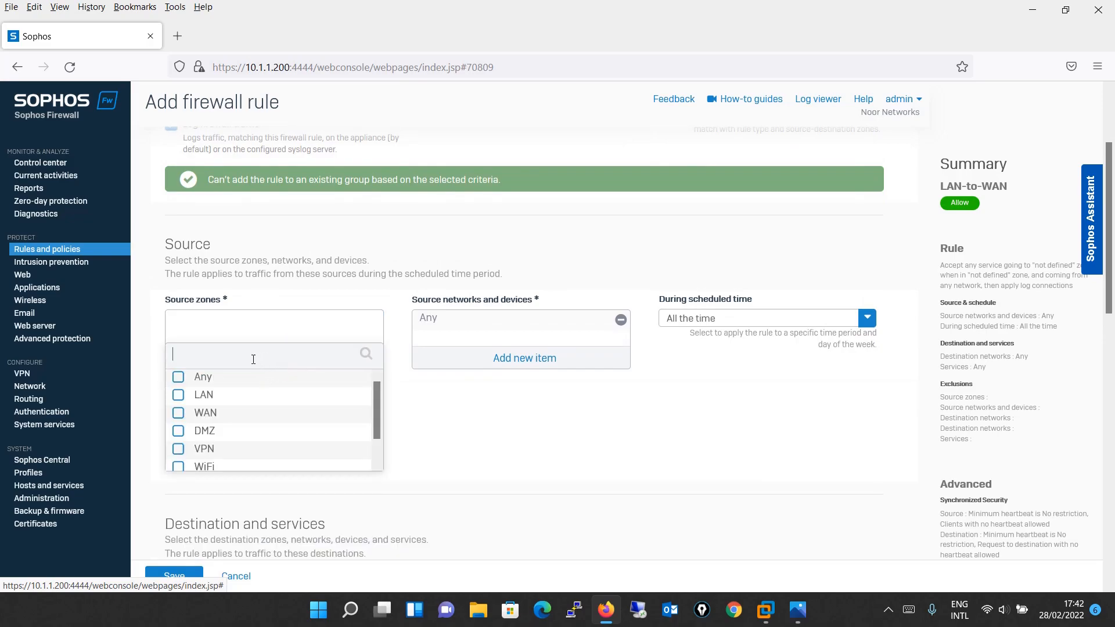
pyautogui.write('clie')
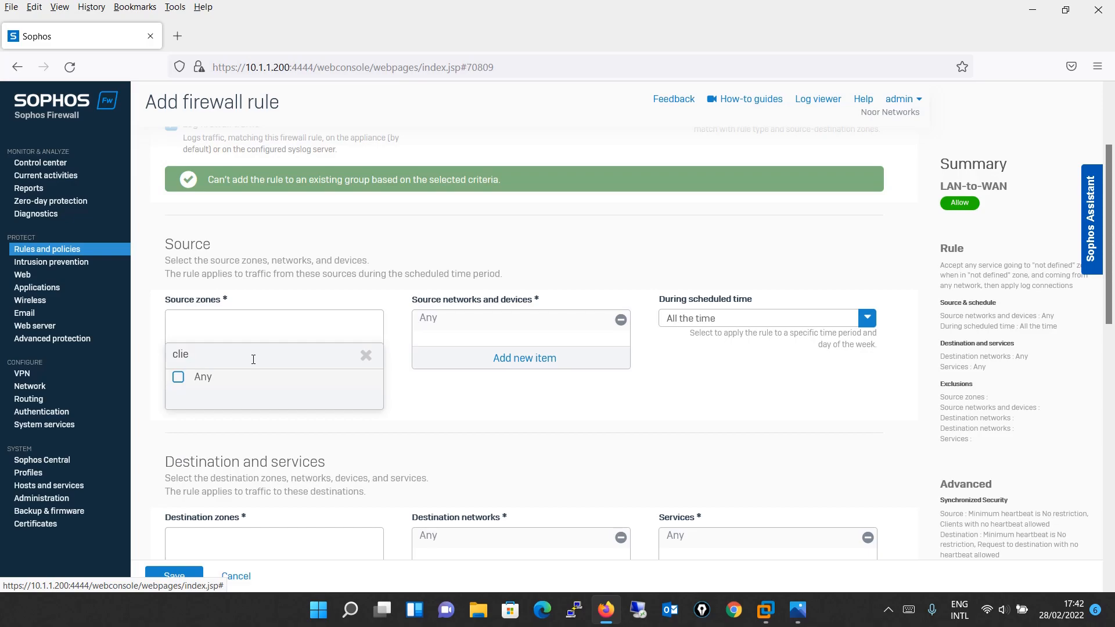
pyautogui.press('BackSpace')
pyautogui.press('BackSpace')
pyautogui.press('BackSpace')
pyautogui.press('BackSpace')
pyautogui.press('BackSpace')
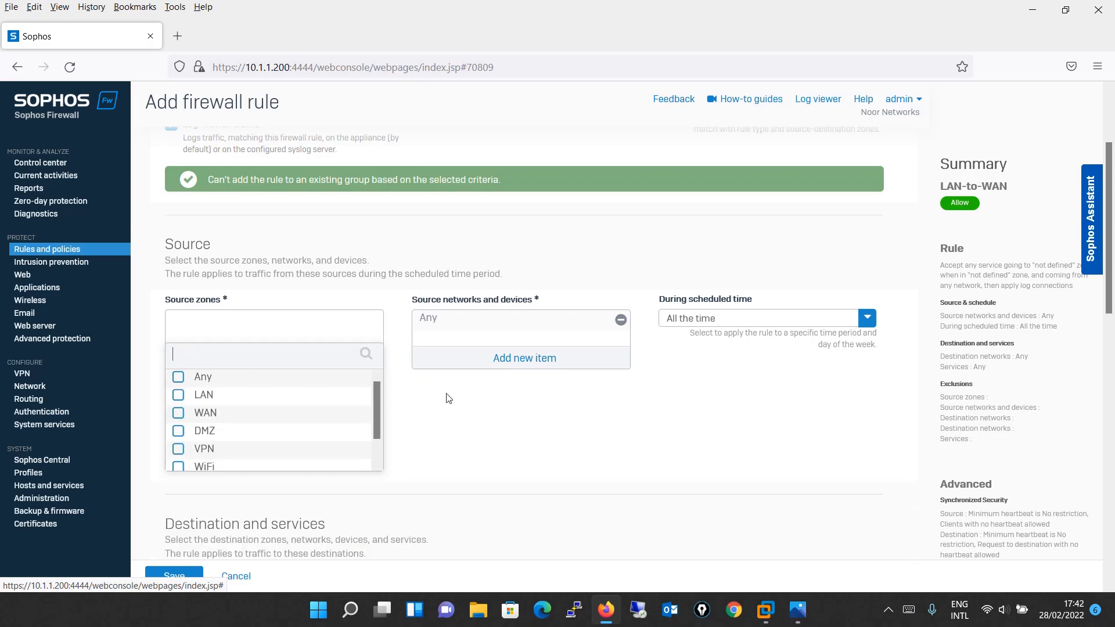
pyautogui.click(450, 398)
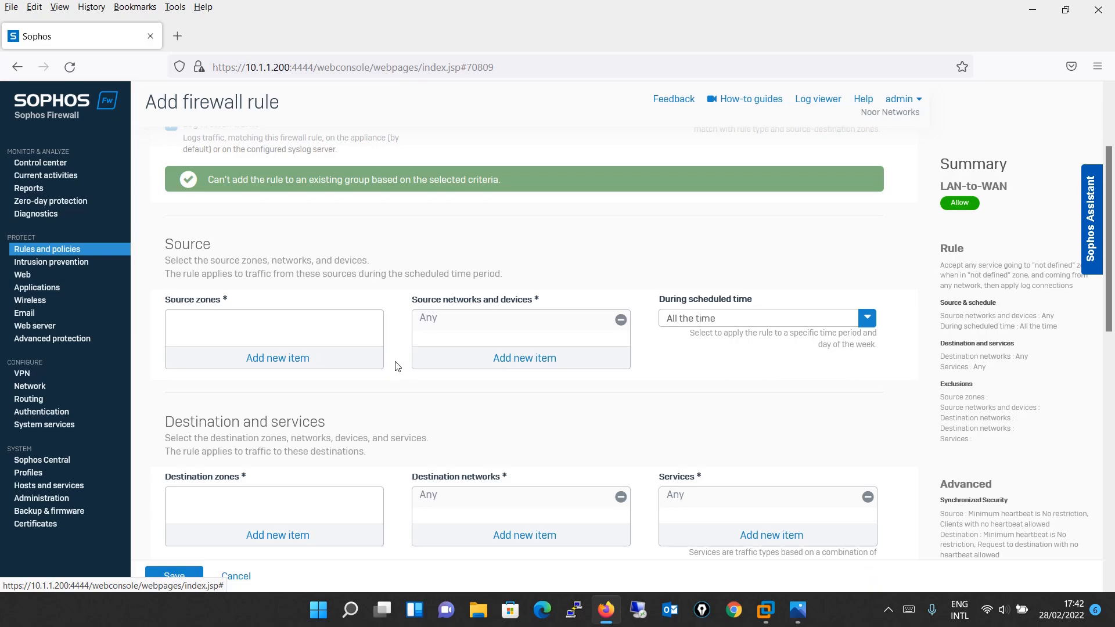
# Step: Consult the Sophos LAB network diagram and set the rule's source zone to LAN
pyautogui.click(294, 359)
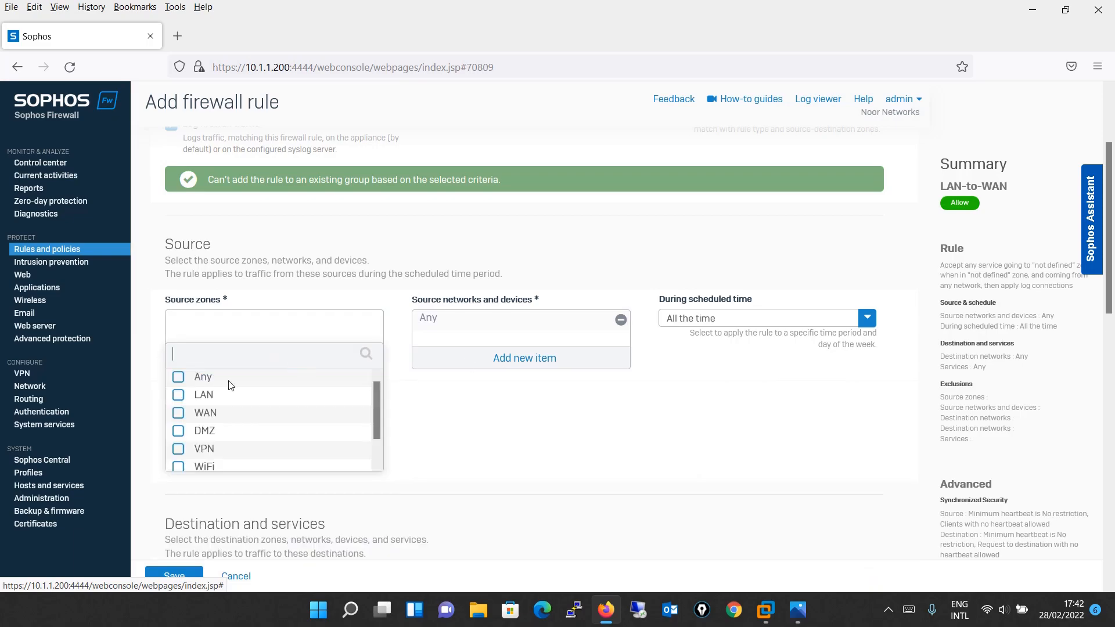
pyautogui.click(801, 619)
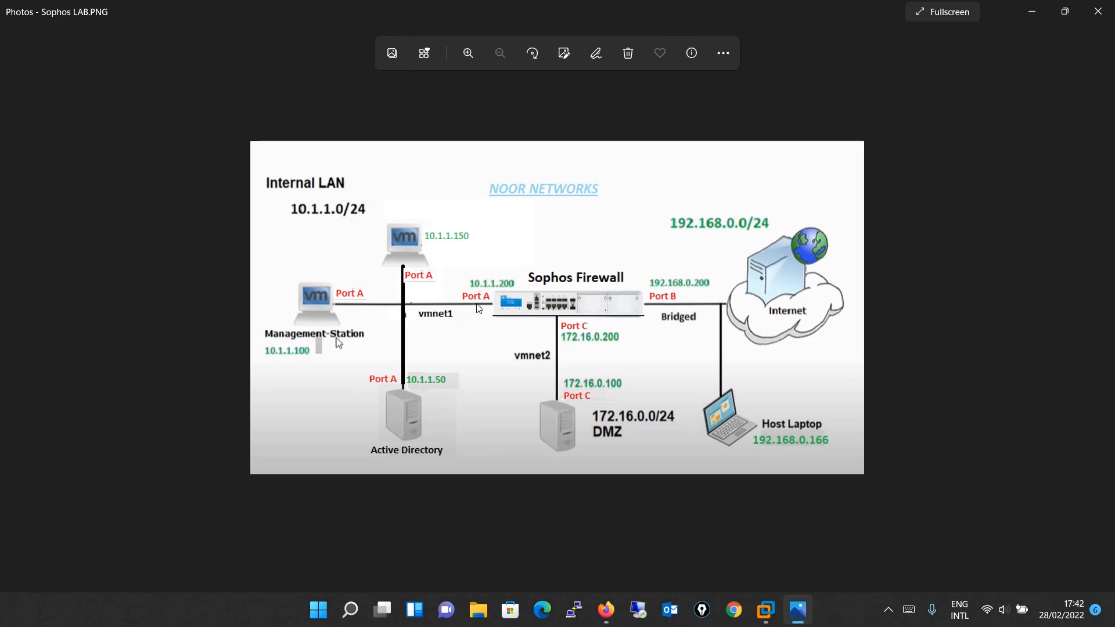
pyautogui.click(1030, 12)
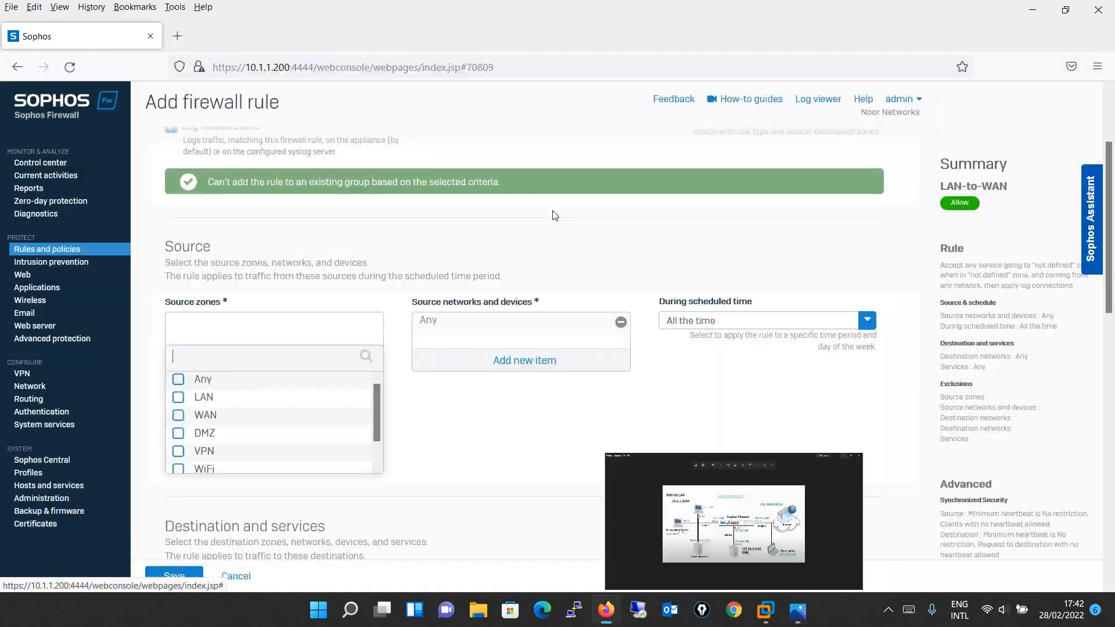
pyautogui.click(241, 399)
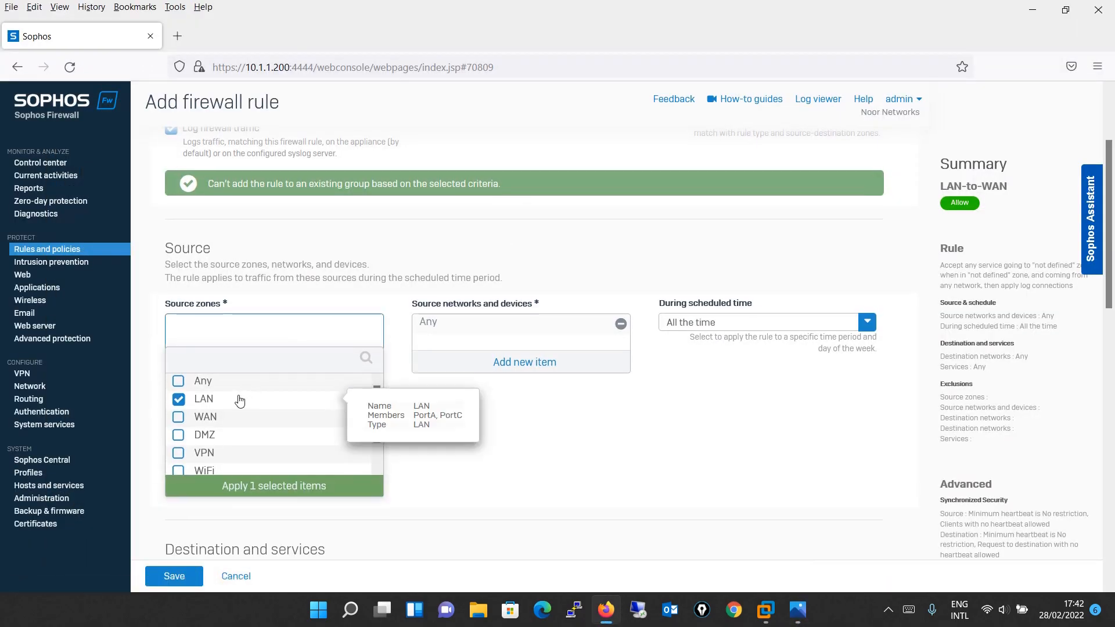
pyautogui.click(283, 484)
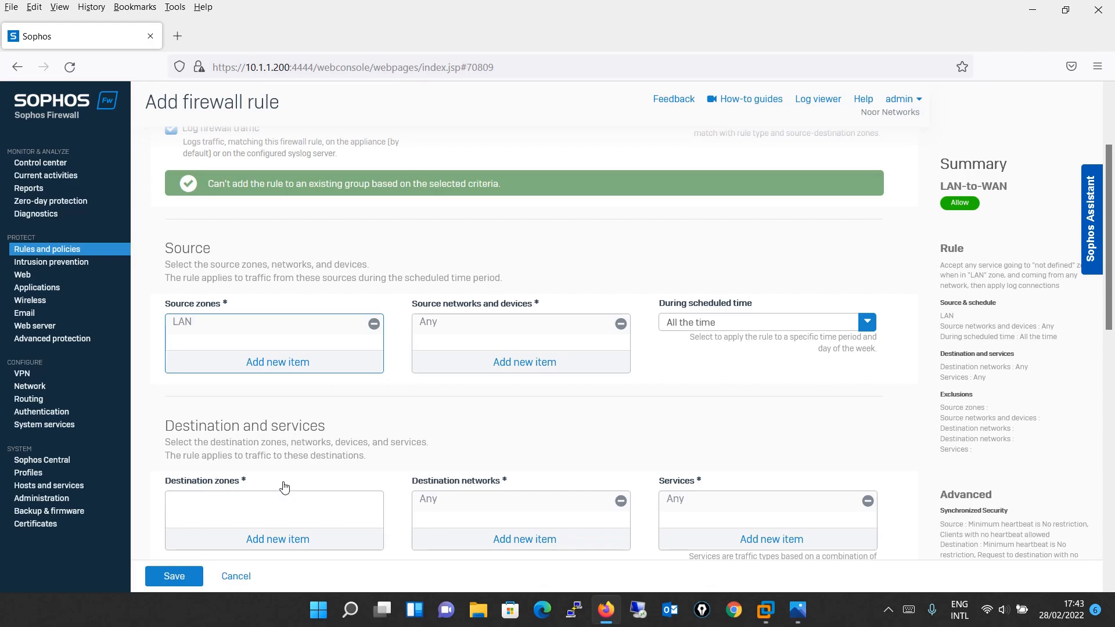
# Step: Replace Any with the Client-PC1 and Client-PC2 hosts in the rule's source networks and devices
pyautogui.click(621, 324)
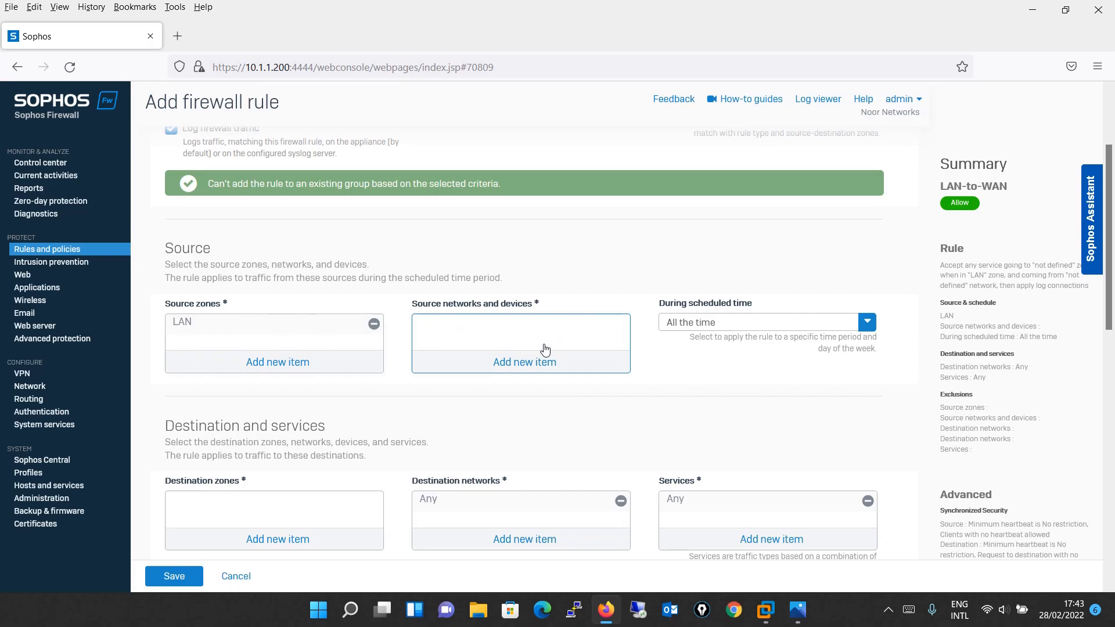
pyautogui.click(547, 364)
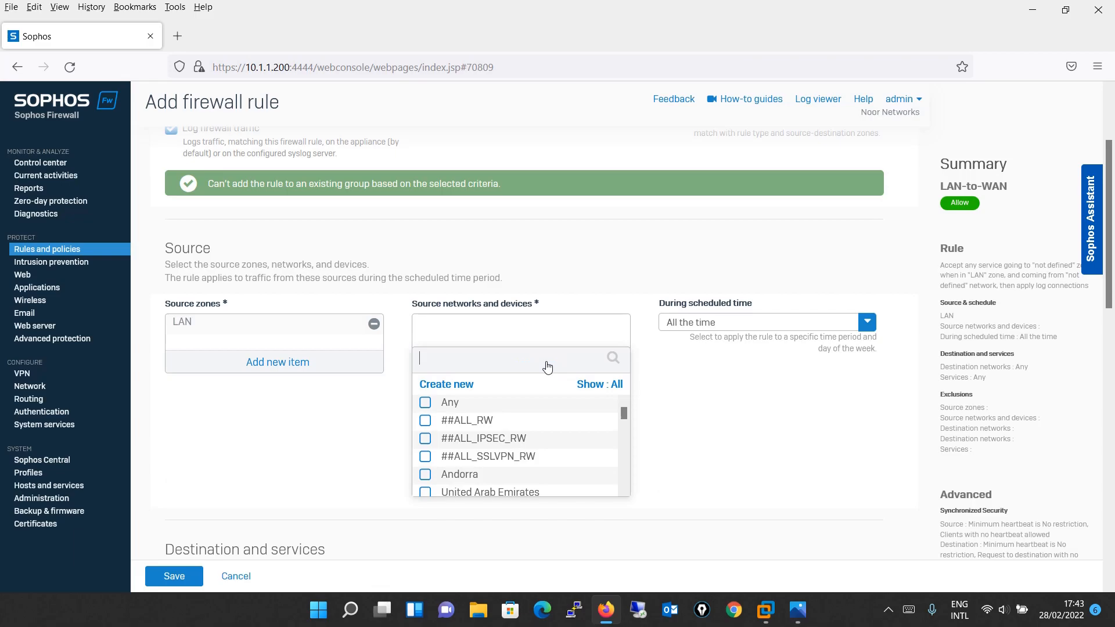
pyautogui.write('clien')
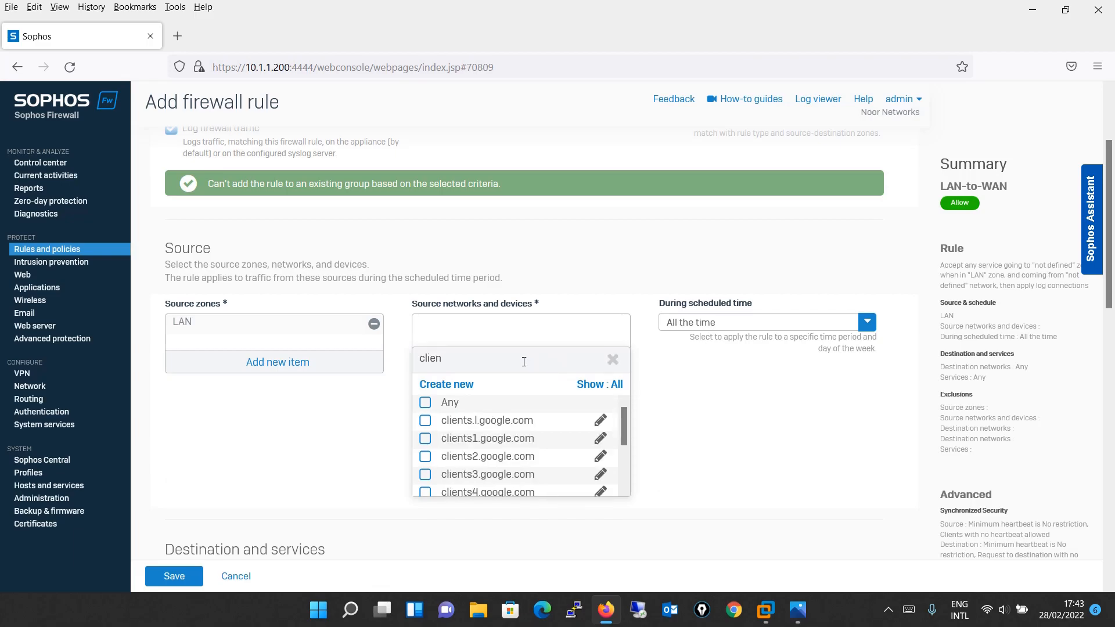
pyautogui.click(621, 415)
pyautogui.click(492, 360)
pyautogui.write('t-p')
pyautogui.click(425, 421)
pyautogui.click(426, 439)
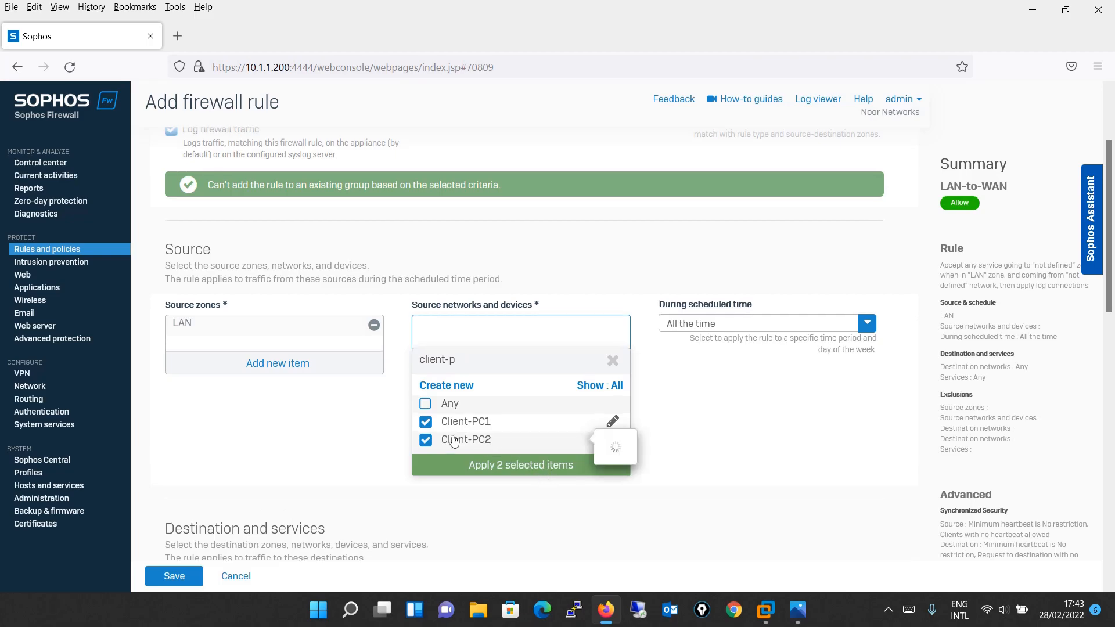
pyautogui.click(544, 463)
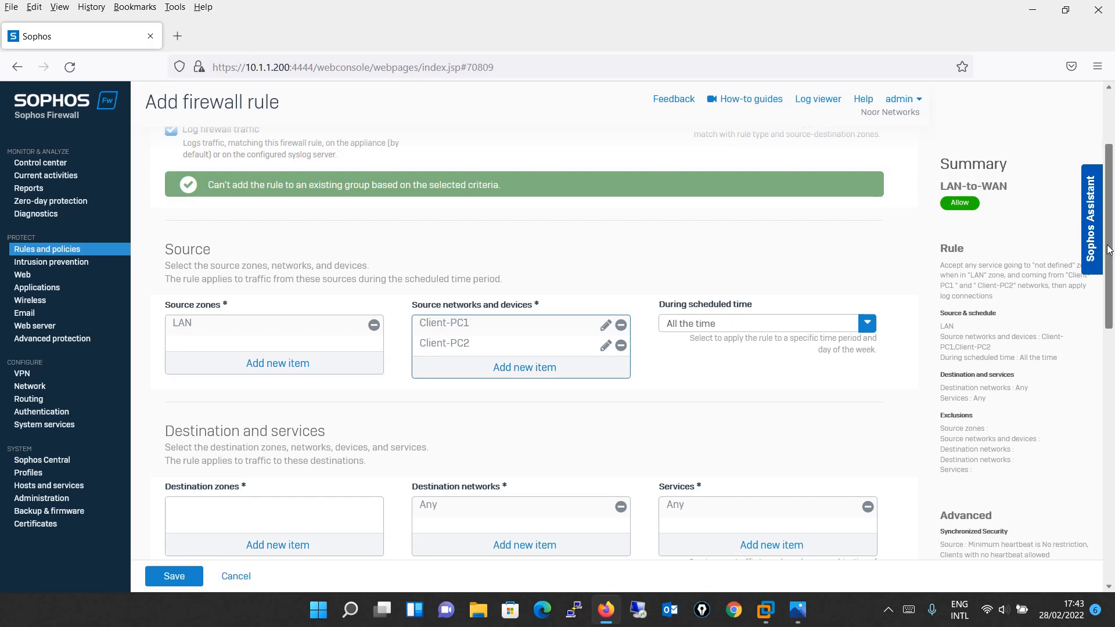
# Step: Set the rule's destination zone to WAN
pyautogui.moveTo(1107, 249); pyautogui.dragTo(1106, 295)
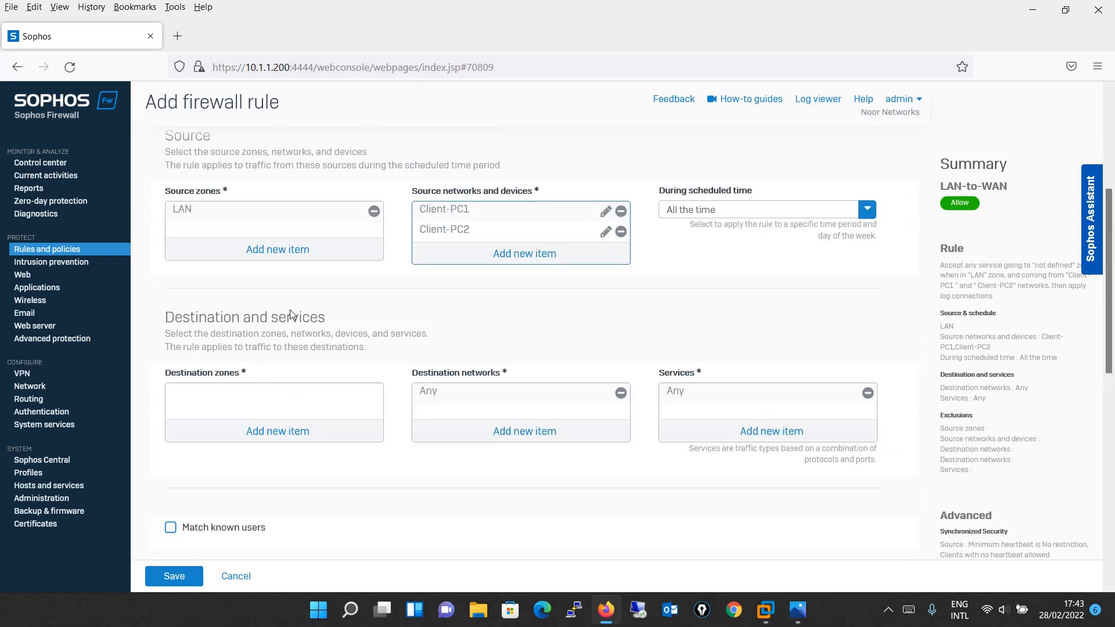
pyautogui.click(288, 430)
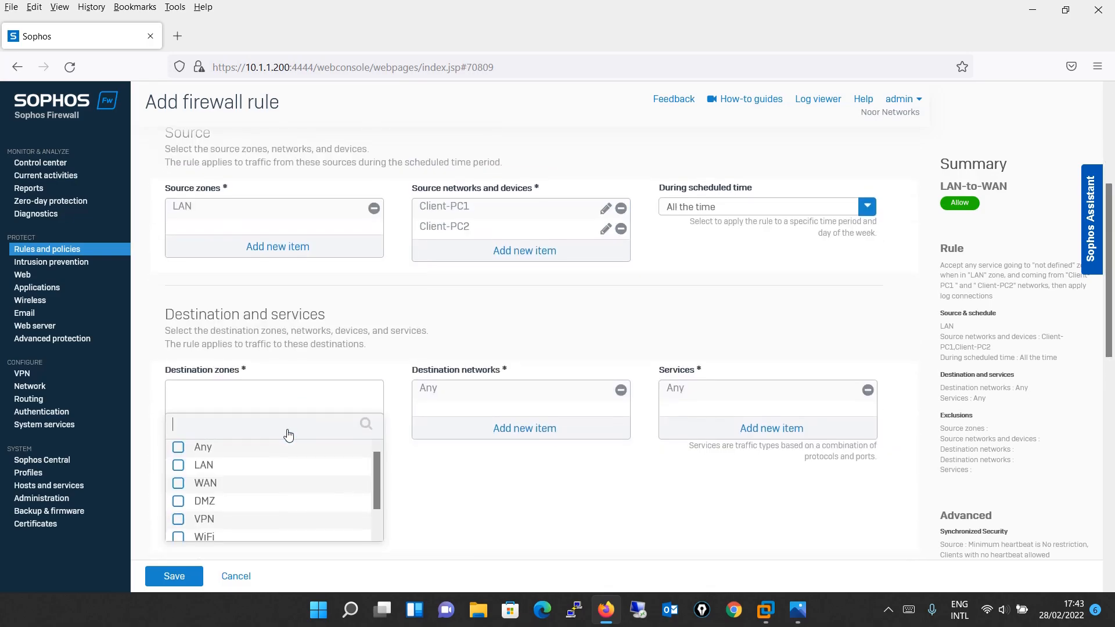
pyautogui.click(200, 484)
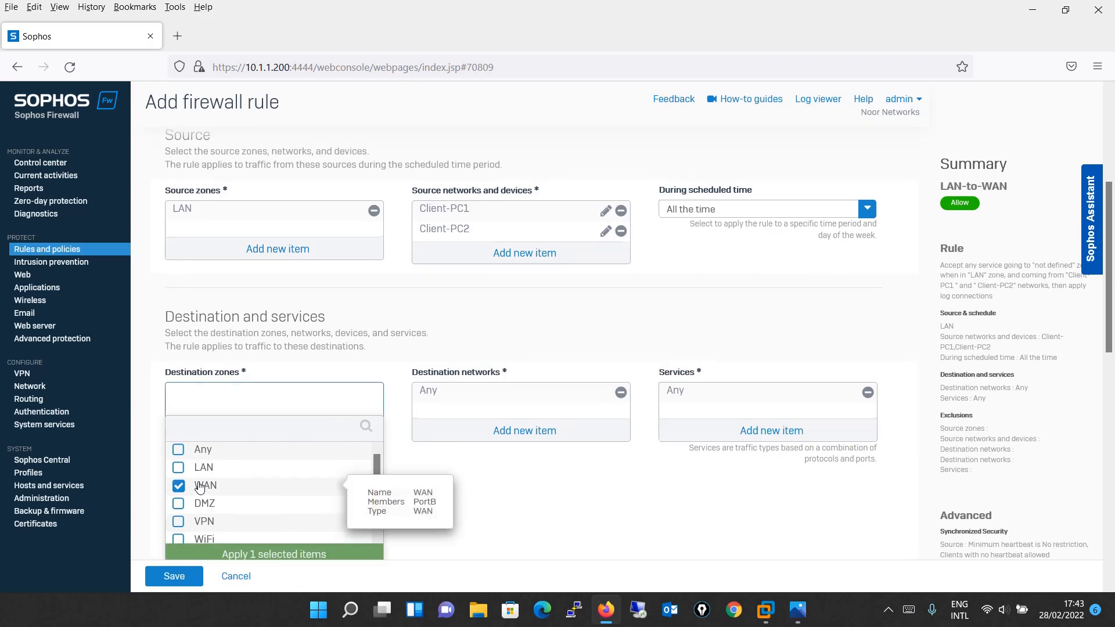
pyautogui.click(312, 555)
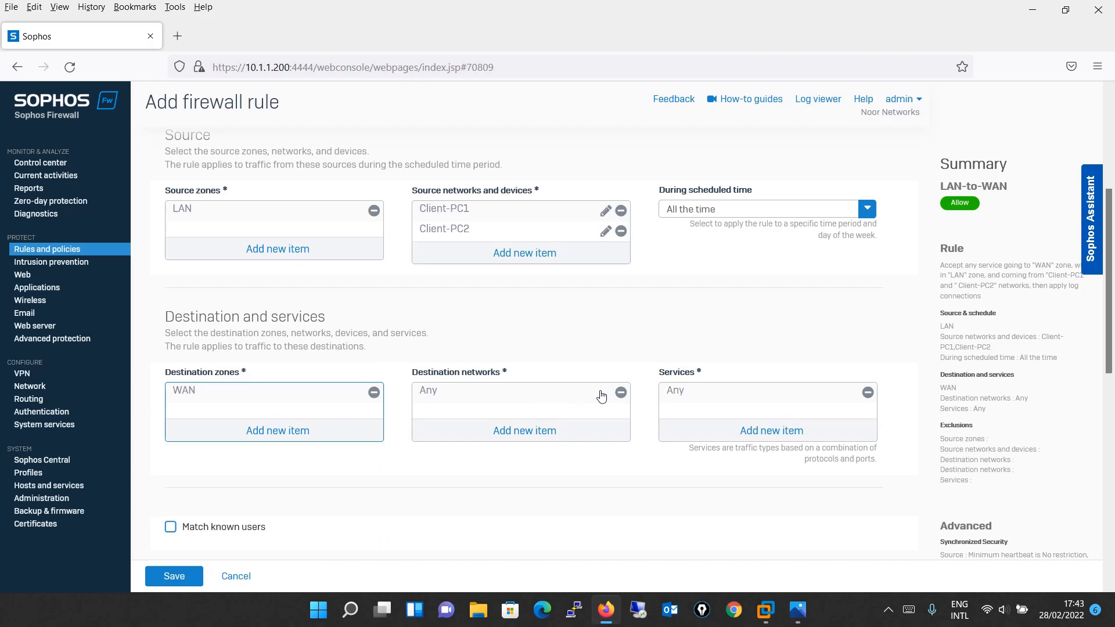
# Step: Review the rule's remaining settings, including known-user matching, exclusions, linked NAT, web filtering and other security features
pyautogui.scroll(-2, 1109, 264)
pyautogui.moveTo(1109, 265)
pyautogui.mouseDown()
pyautogui.moveTo(1107, 288)
pyautogui.moveTo(1106, 272)
pyautogui.mouseUp()
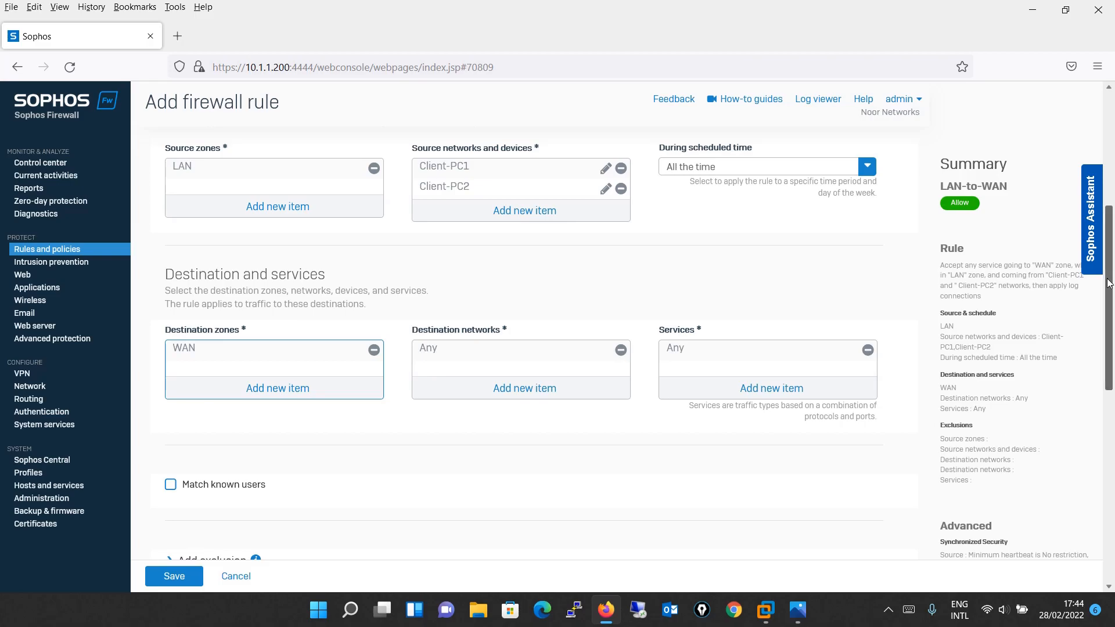
pyautogui.moveTo(1108, 283); pyautogui.dragTo(1098, 356)
pyautogui.scroll(-2, 1099, 356)
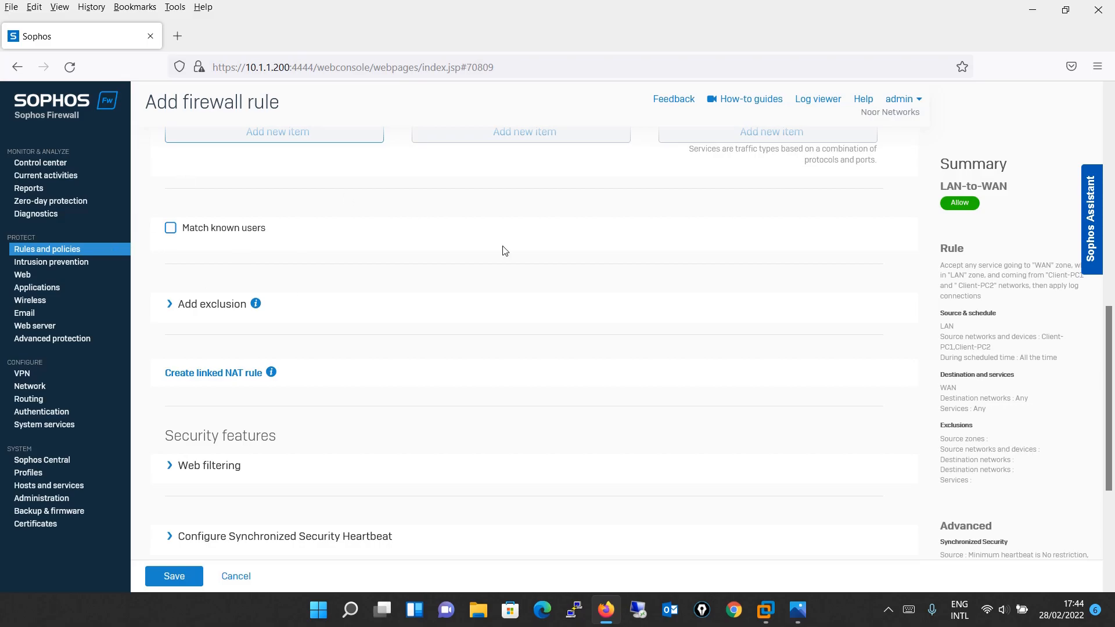
pyautogui.moveTo(1110, 336); pyautogui.dragTo(1104, 467)
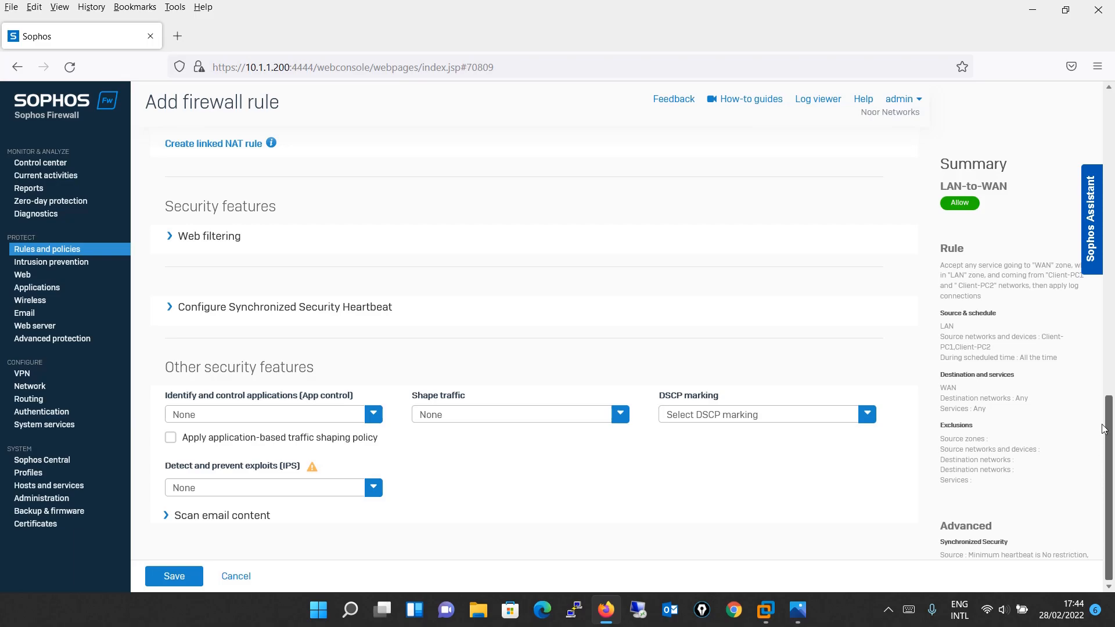
pyautogui.scroll(10, 1105, 490)
pyautogui.scroll(3, 1076, 172)
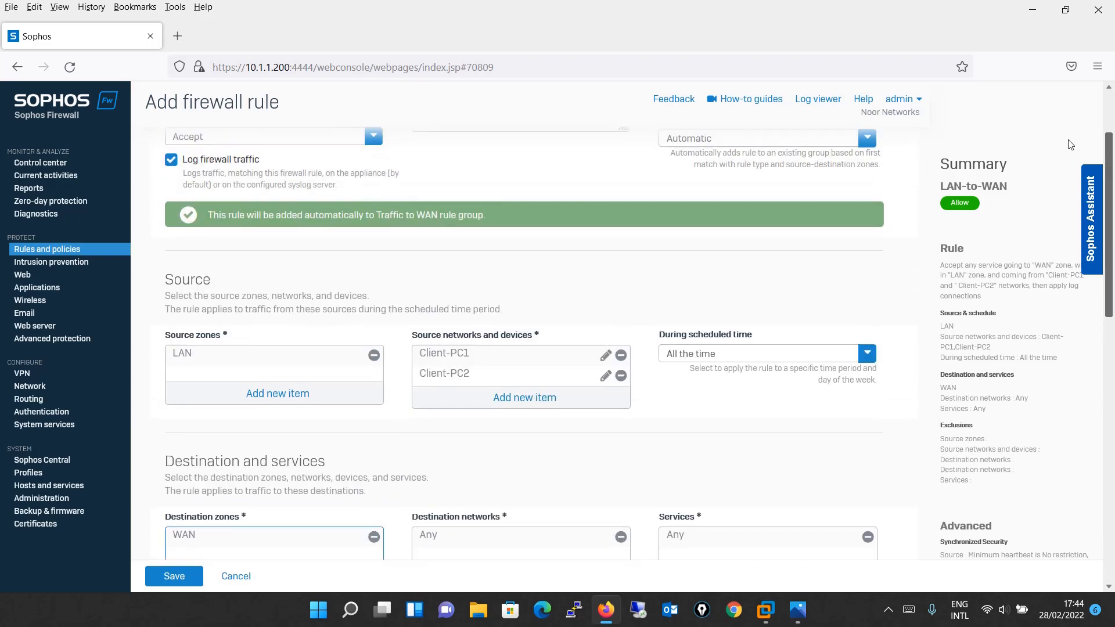
# Step: Open a linked NAT rule for the LAN-to-WAN firewall rule and review its translation and interface settings
pyautogui.scroll(-10, 1091, 359)
pyautogui.scroll(-3, 1091, 359)
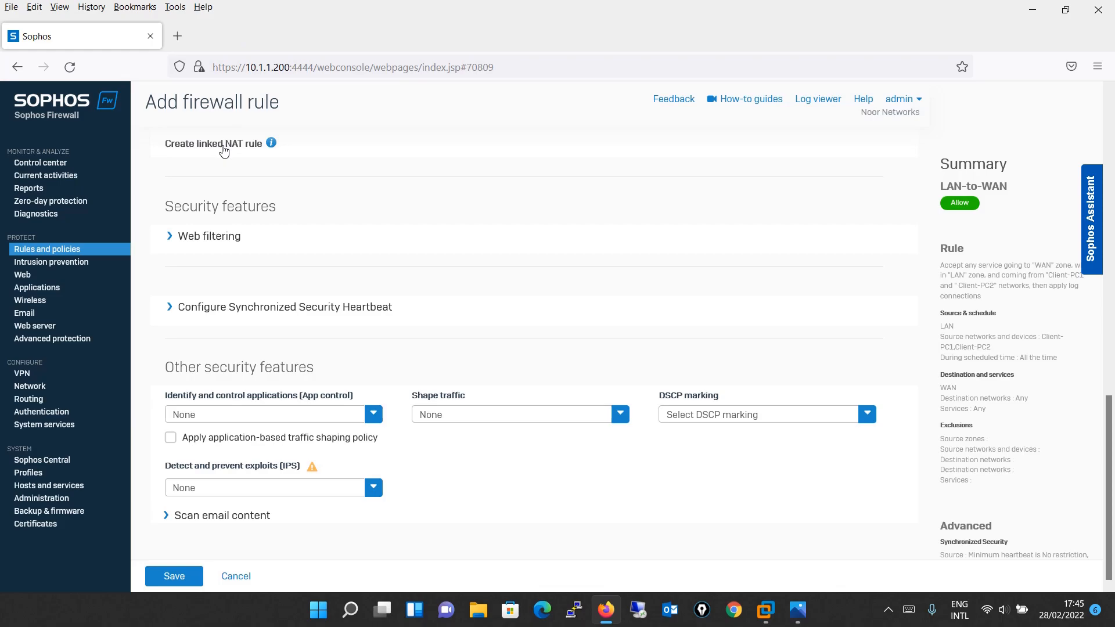
pyautogui.moveTo(223, 150); pyautogui.dragTo(226, 168)
pyautogui.click(461, 193)
pyautogui.click(238, 147)
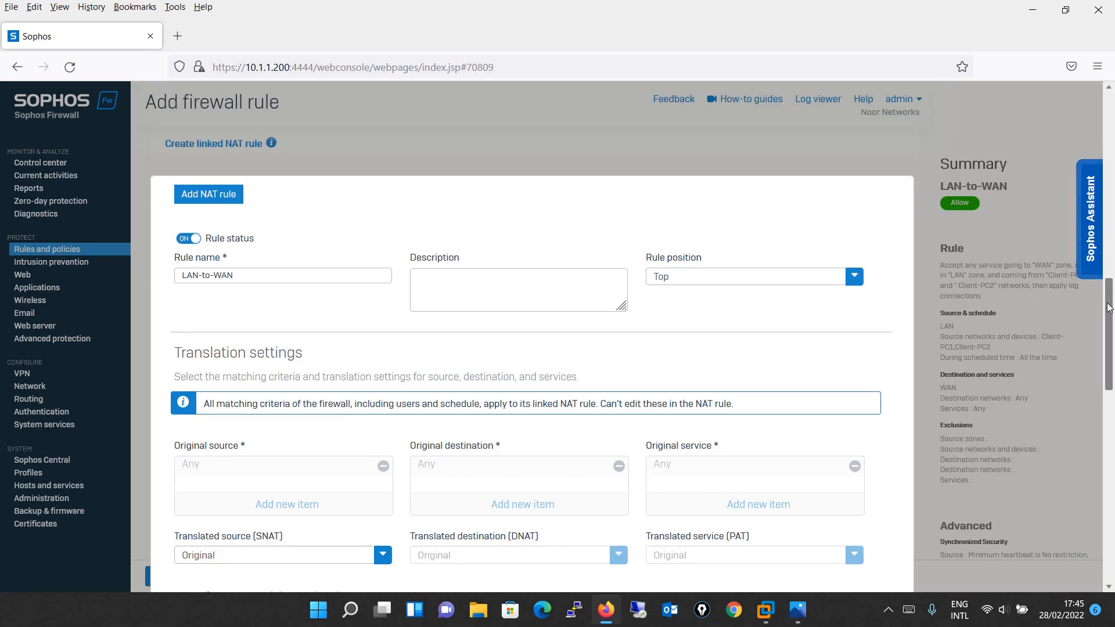
pyautogui.moveTo(1109, 307); pyautogui.dragTo(1107, 342)
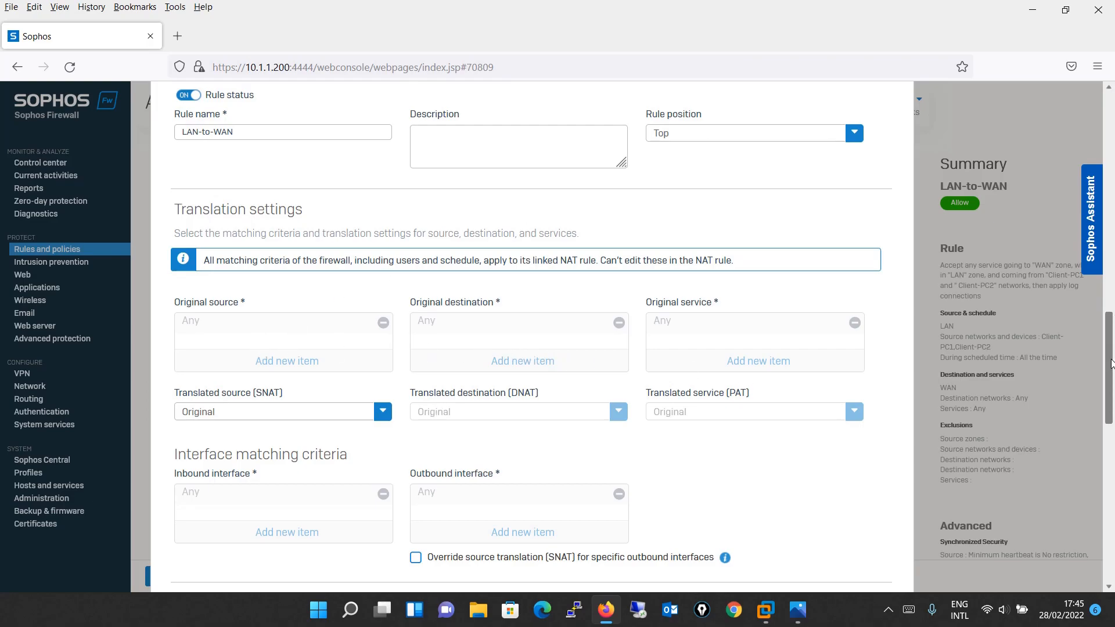
pyautogui.moveTo(1111, 363); pyautogui.dragTo(1111, 414)
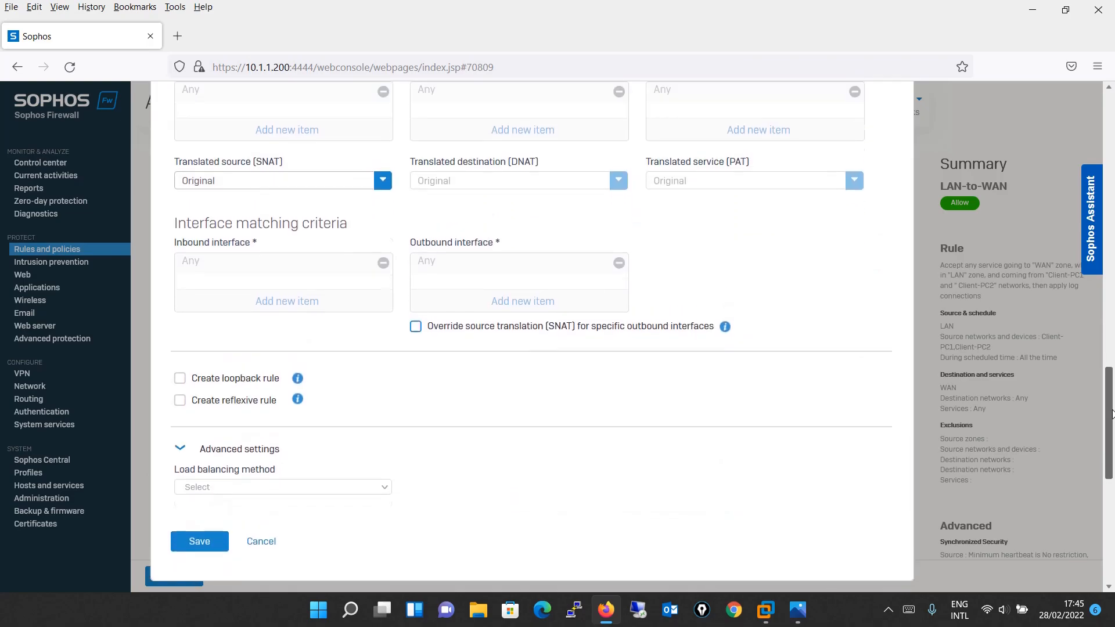
pyautogui.scroll(4, 1110, 414)
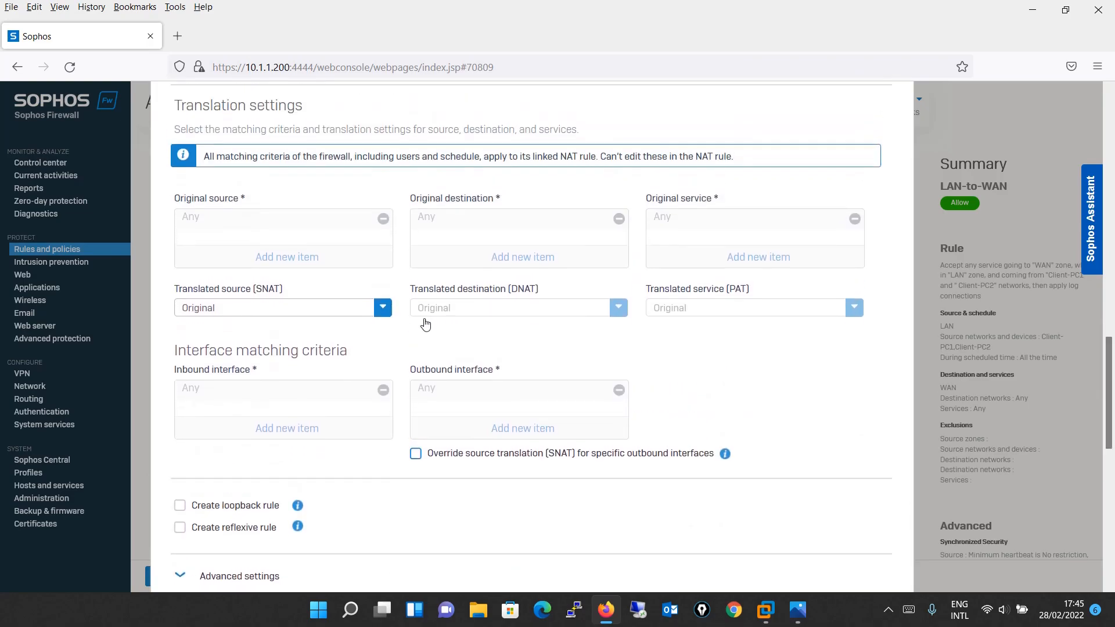
# Step: Set the linked NAT rule's translated source (SNAT) to MASQ and save the NAT rule
pyautogui.click(315, 309)
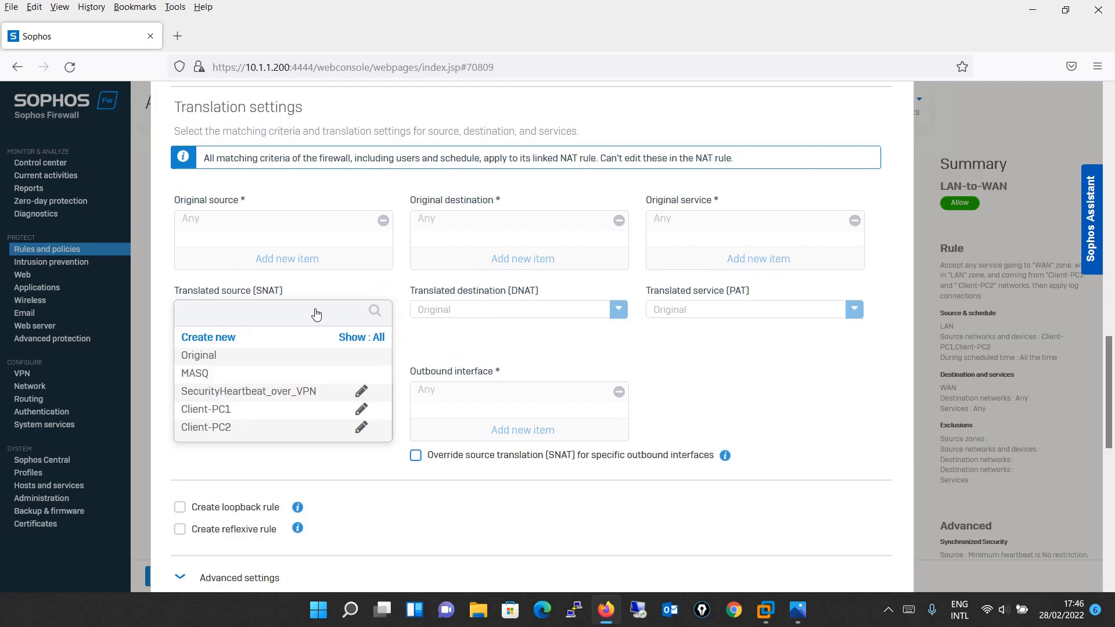
pyautogui.click(236, 380)
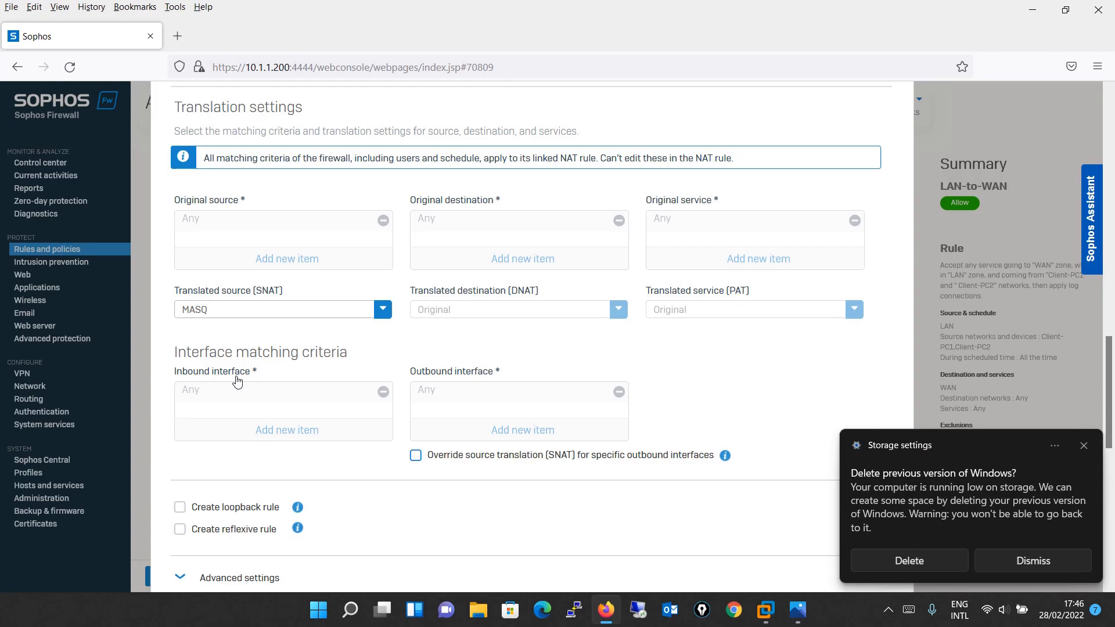
pyautogui.click(1081, 451)
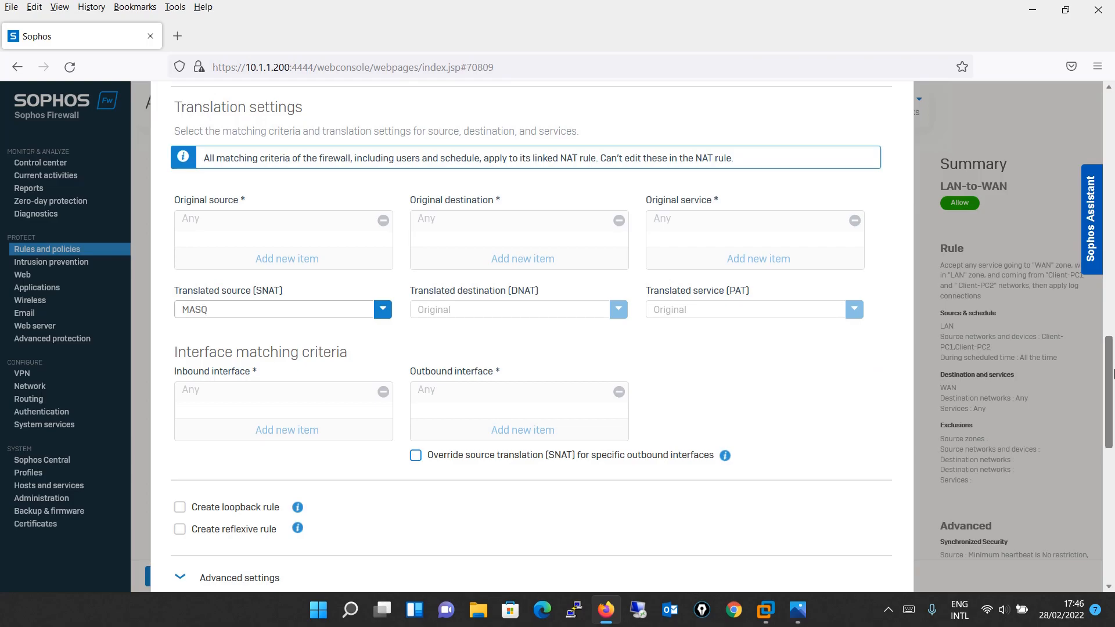
pyautogui.moveTo(1109, 379); pyautogui.dragTo(1094, 314)
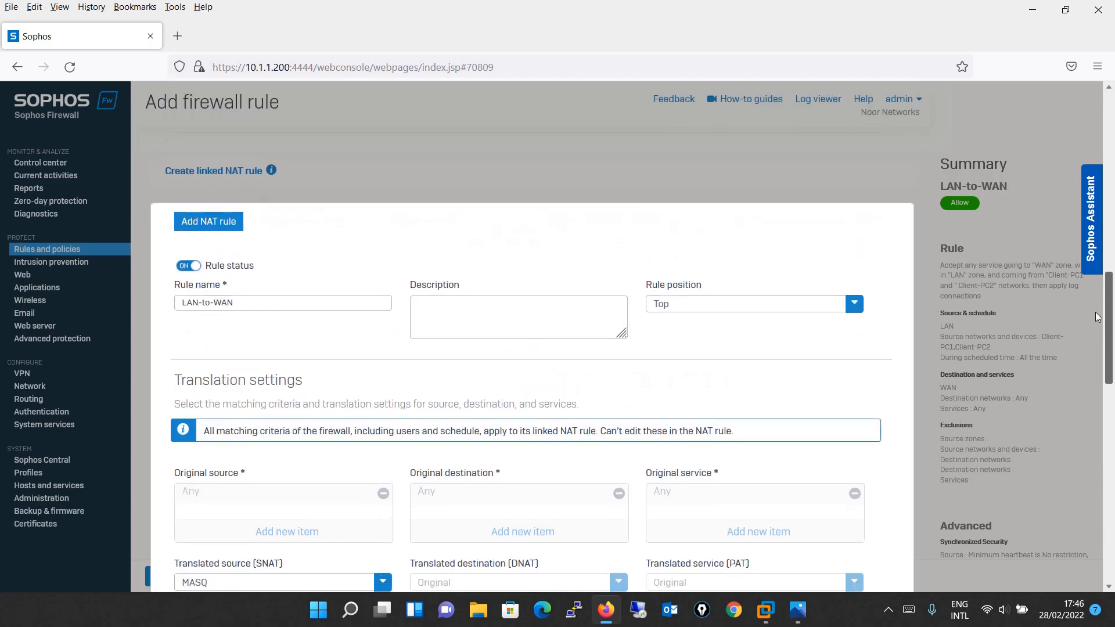
pyautogui.scroll(-2, 1095, 318)
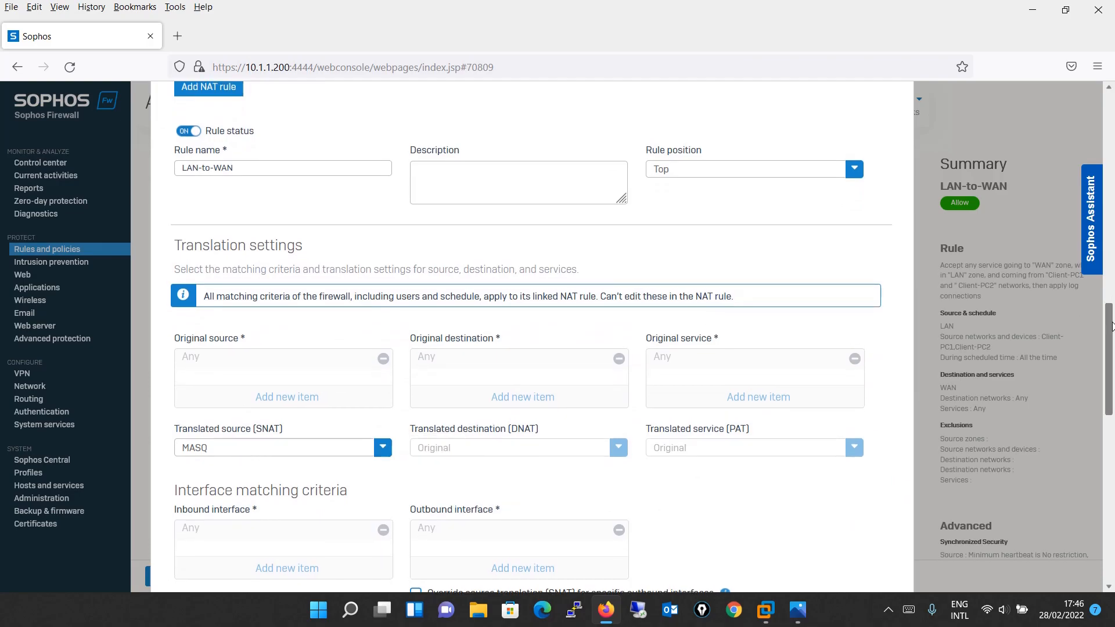
pyautogui.moveTo(1107, 329); pyautogui.dragTo(1104, 416)
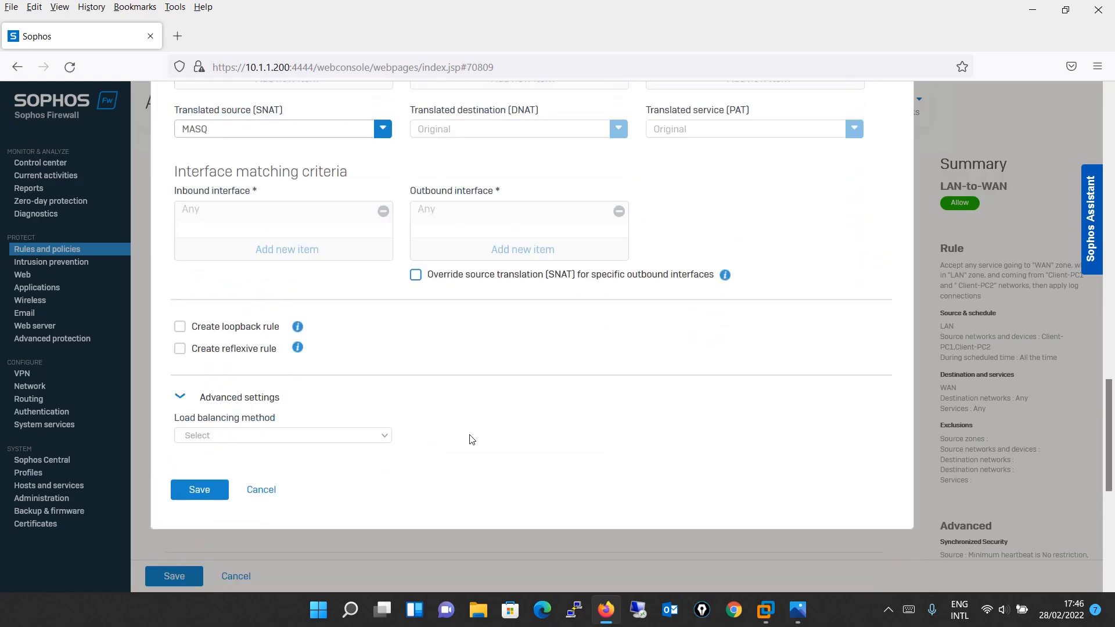
pyautogui.click(188, 489)
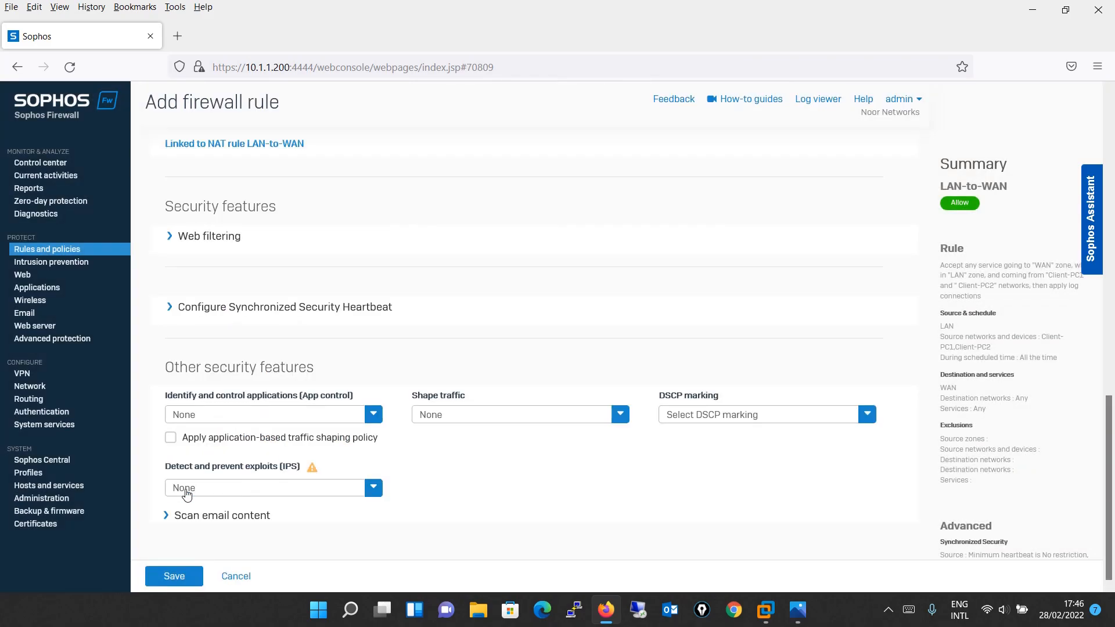
# Step: Save the LAN-to-WAN firewall rule and expand the Traffic to WAN group in the rule list
pyautogui.click(167, 575)
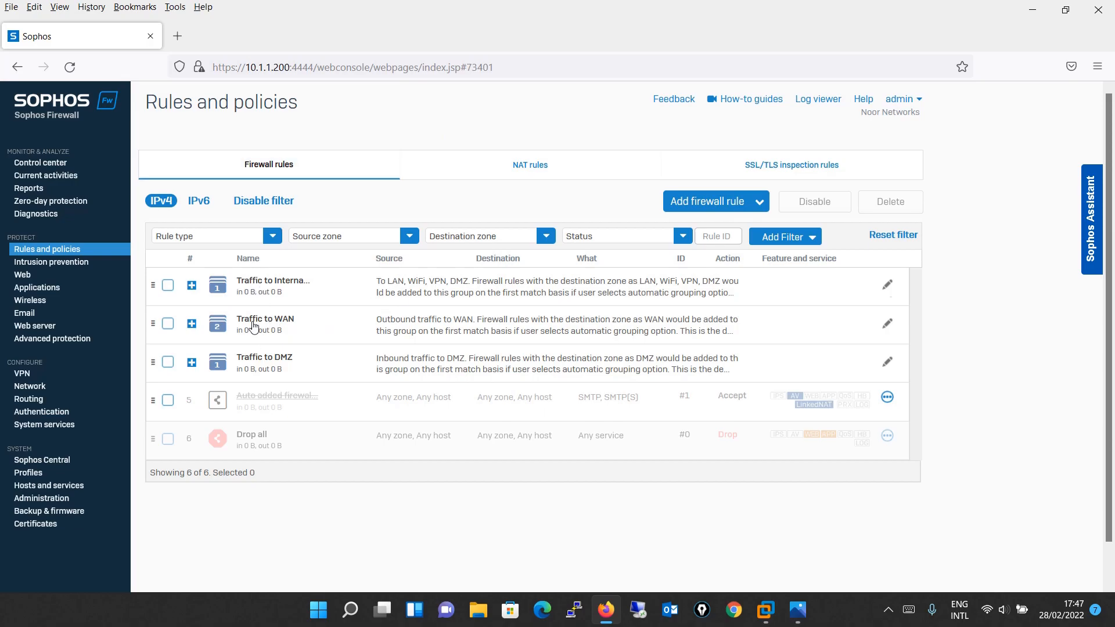
pyautogui.click(192, 324)
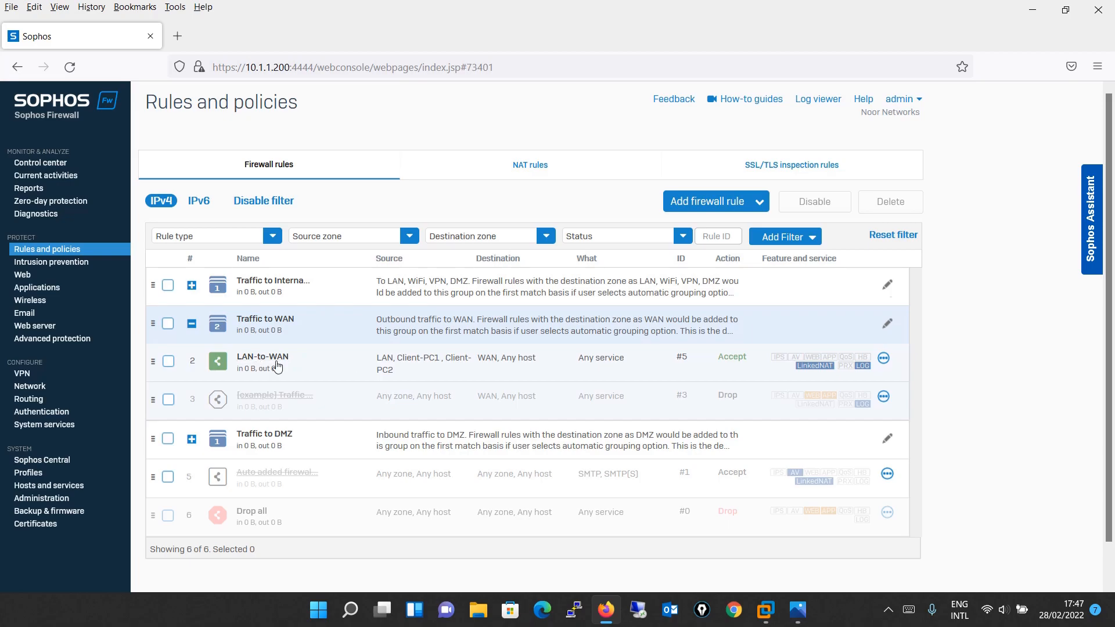
# Step: Edit the LAN-to-WAN rule to set its rule group to None, and save the rule
pyautogui.click(275, 359)
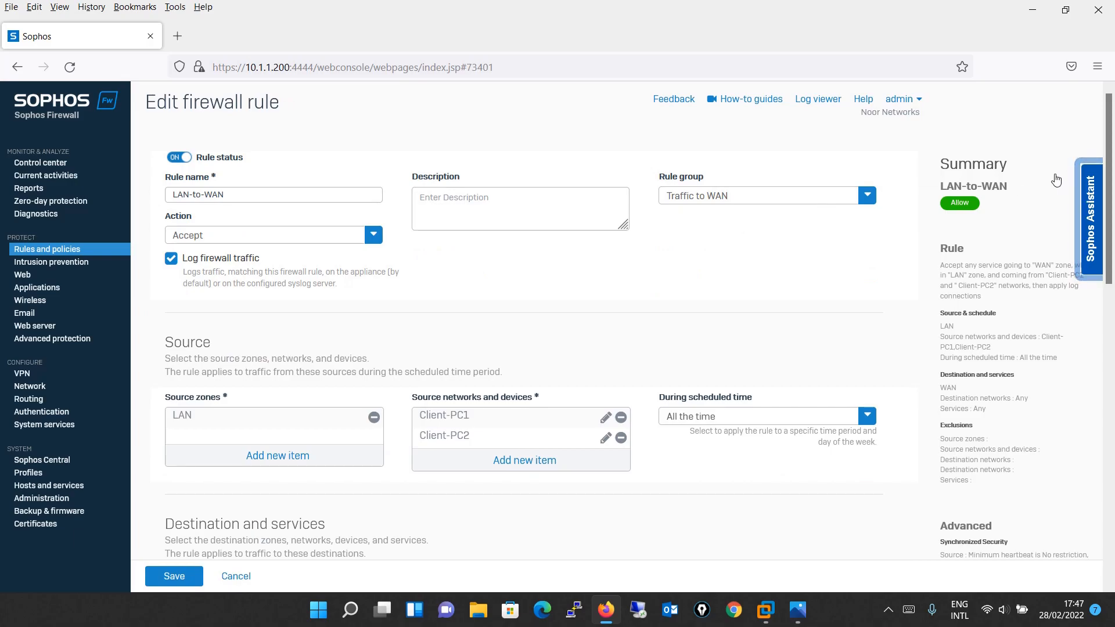
pyautogui.click(757, 204)
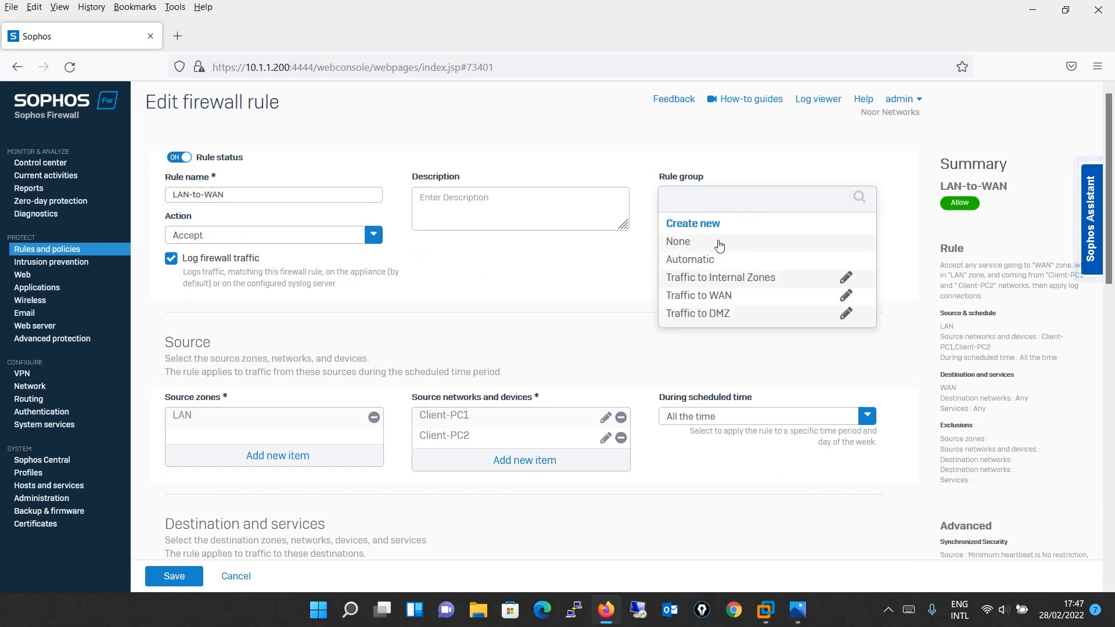
pyautogui.click(642, 248)
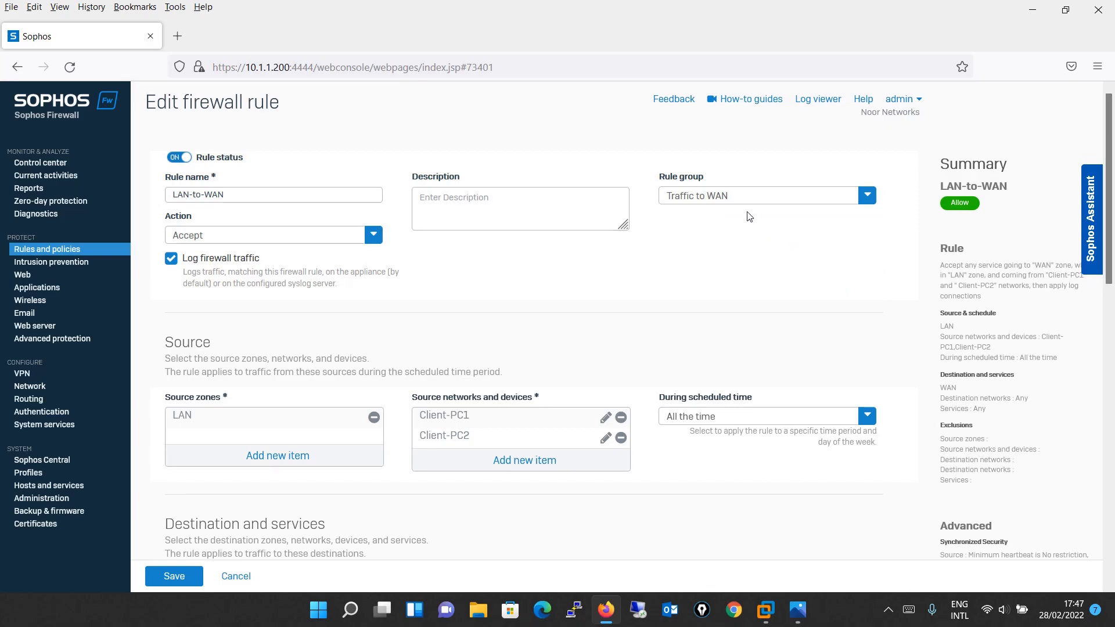
pyautogui.click(714, 199)
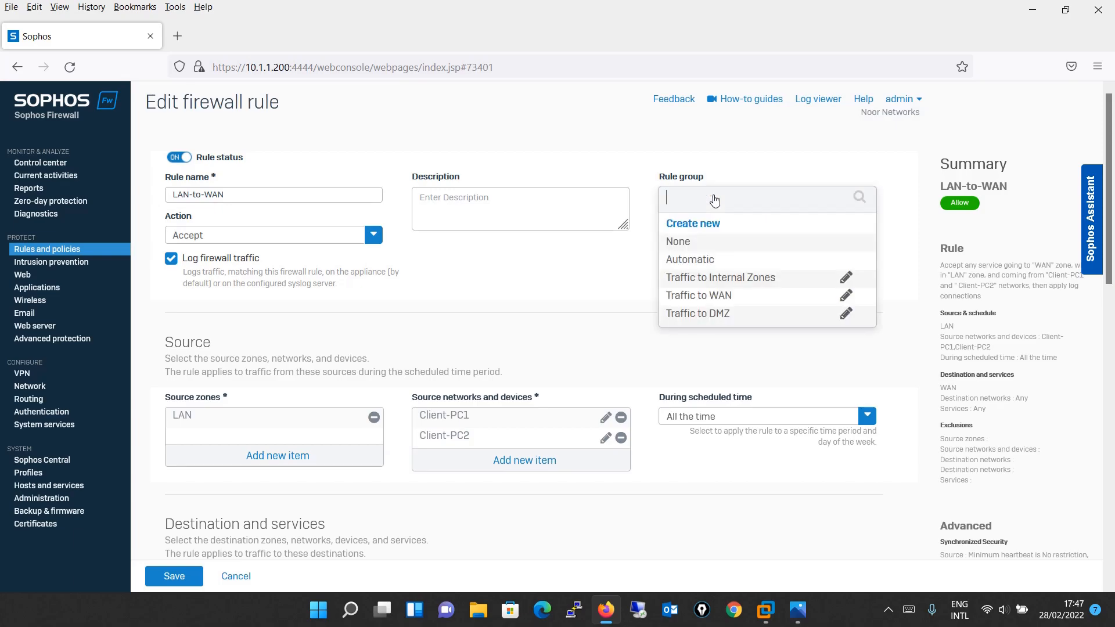
pyautogui.click(701, 240)
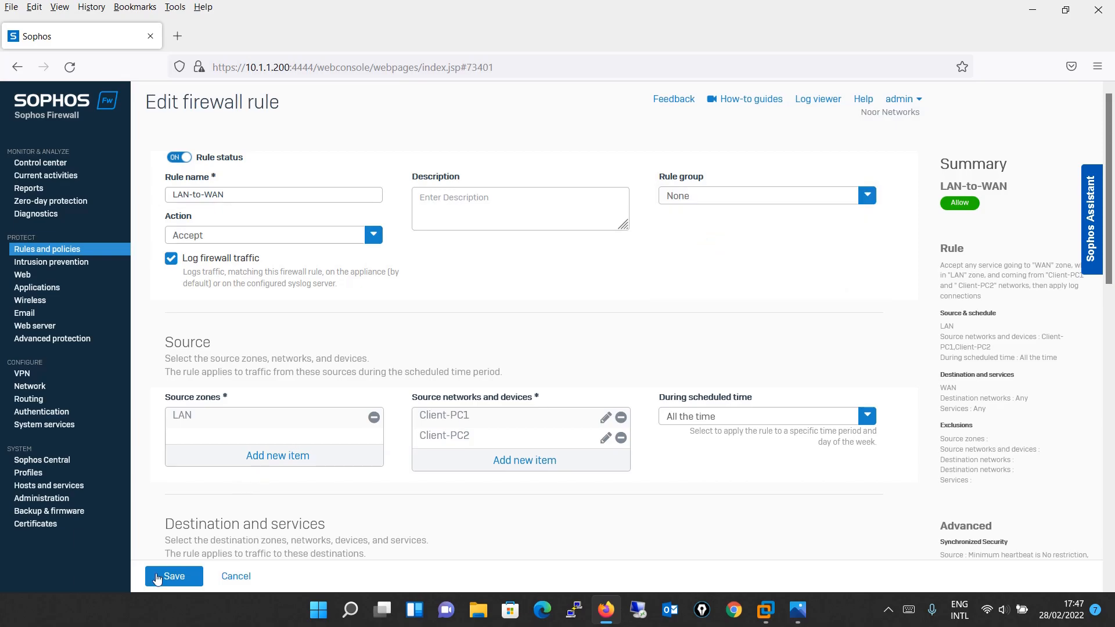
pyautogui.click(158, 577)
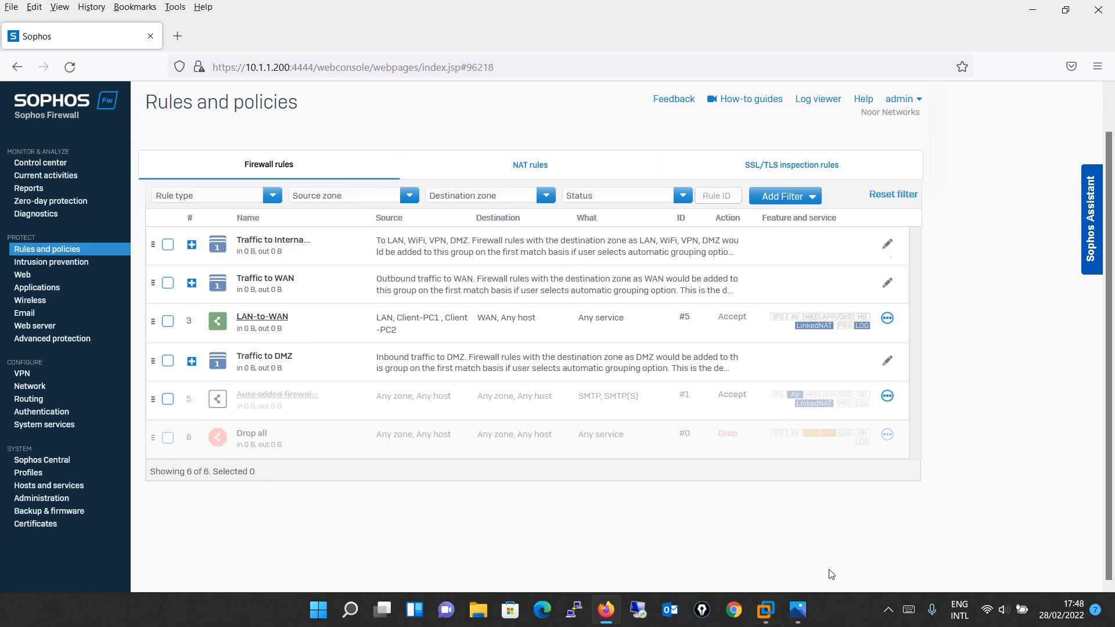
# Step: Switch to Client-PC1 in VMware Workstation, ping 8.8.8.8 from Command Prompt, and close the prompt
pyautogui.click(765, 613)
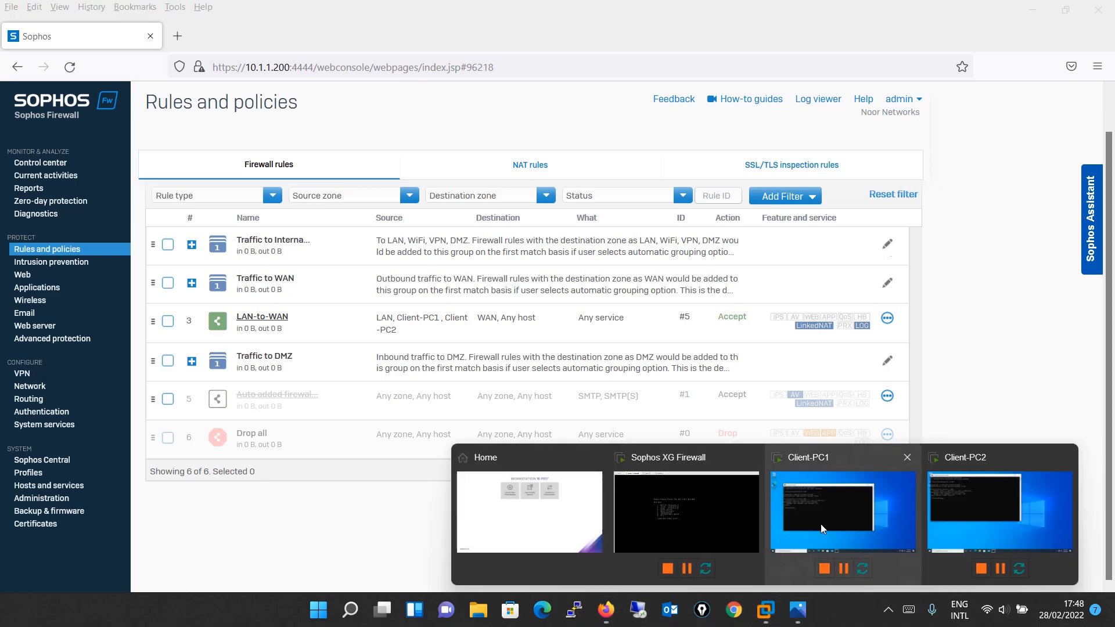
pyautogui.click(823, 517)
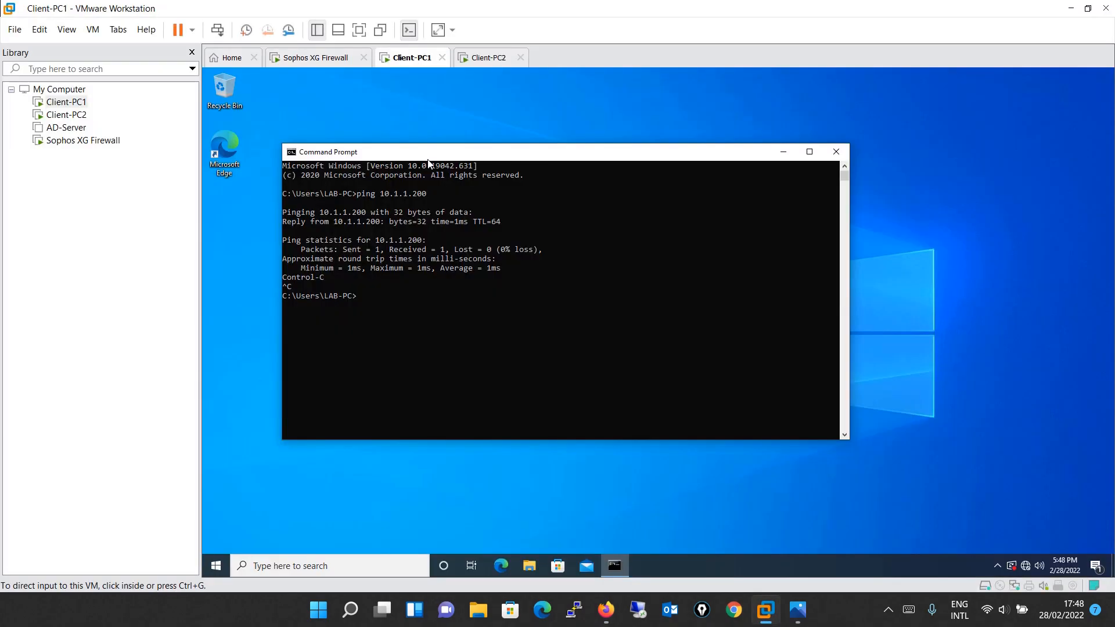
pyautogui.write('ping')
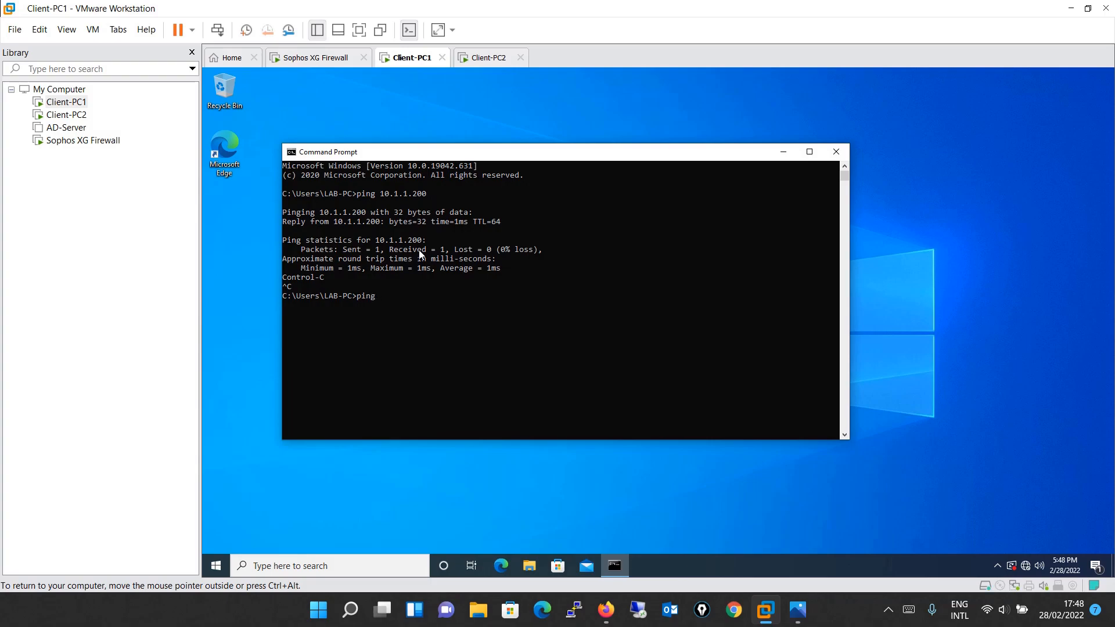
pyautogui.write(' 8.8.8.8')
pyautogui.press('Return')
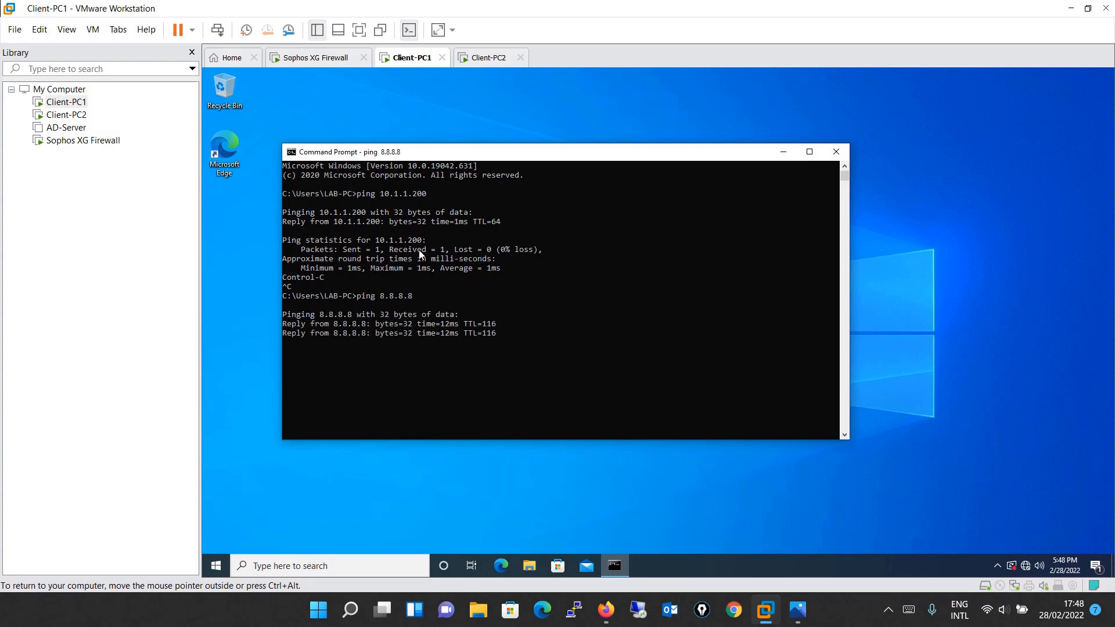
pyautogui.press('Return')
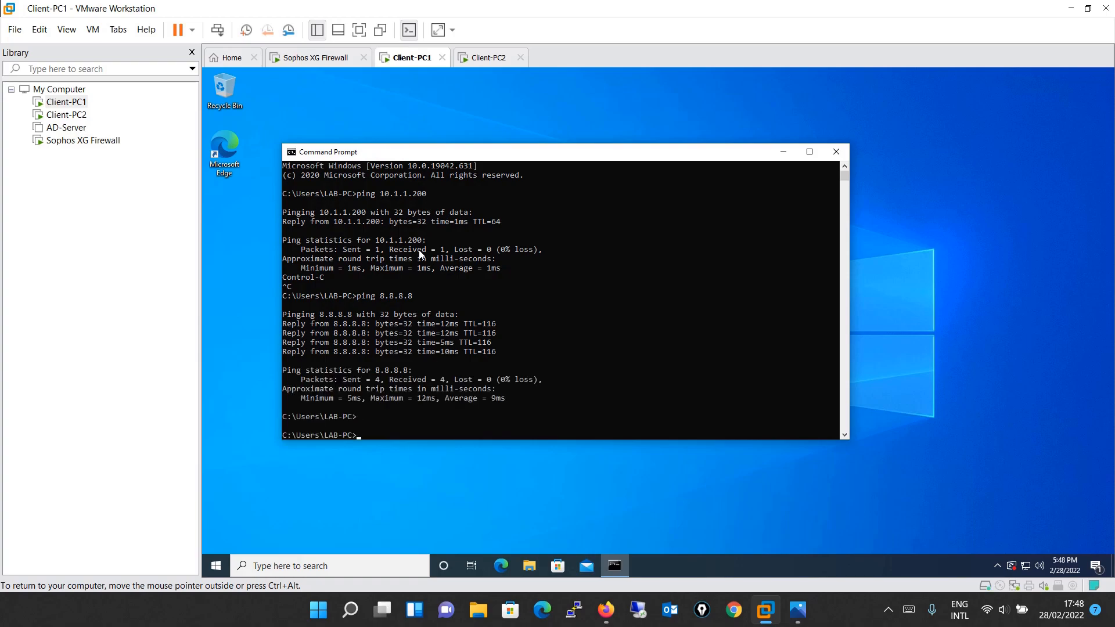
pyautogui.click(836, 152)
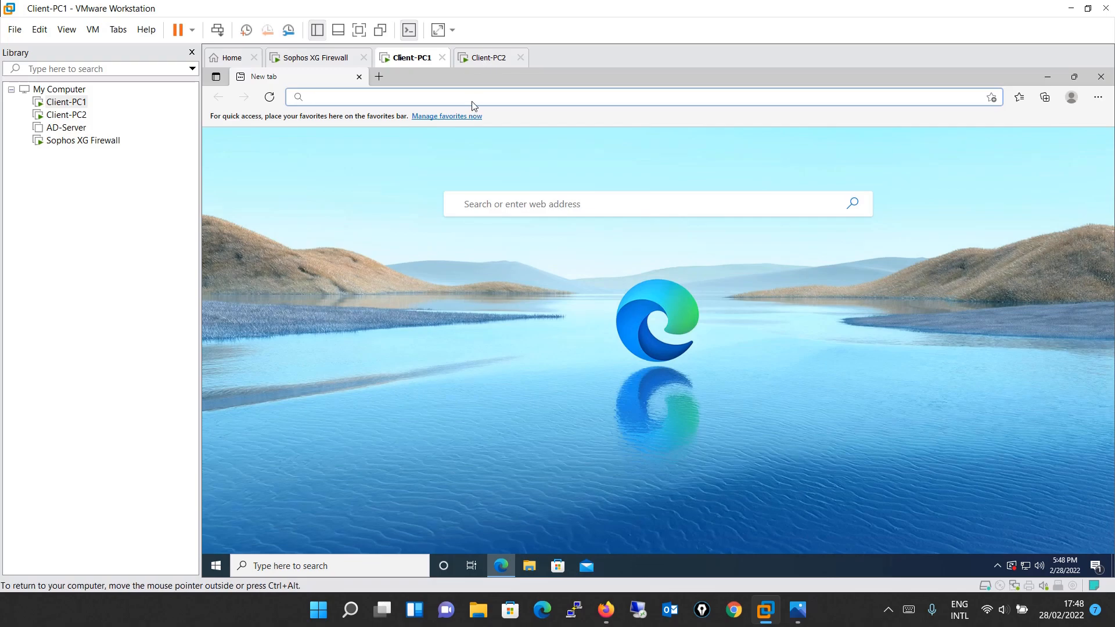
# Step: Try to load google.com in Edge on Client-PC1, and close the browser
pyautogui.write('google.com')
pyautogui.press('Return')
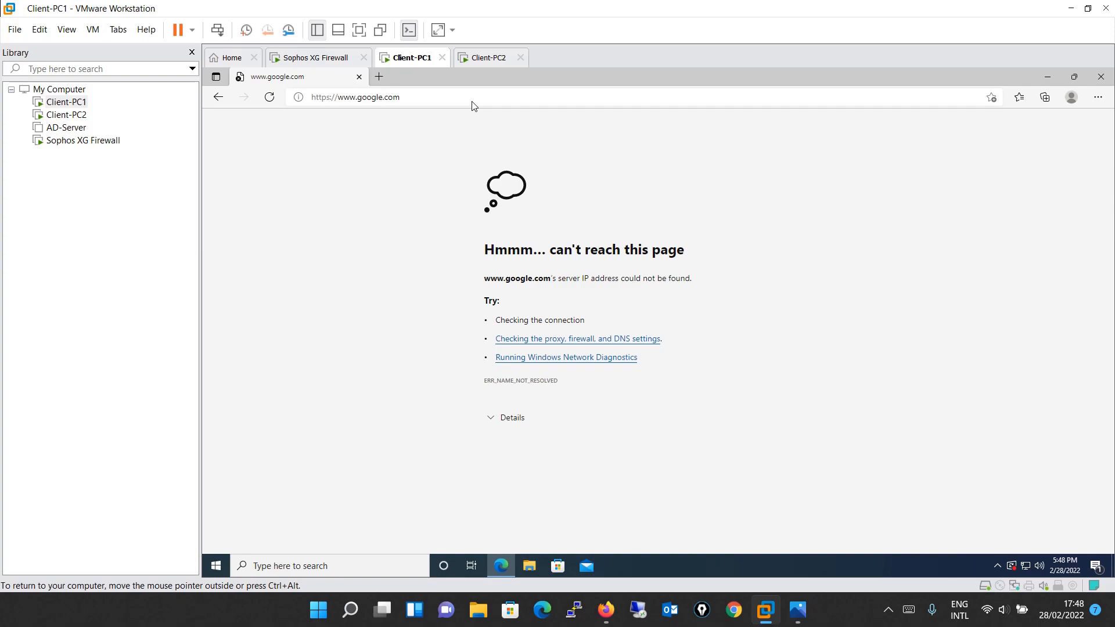
pyautogui.rightClick(415, 64)
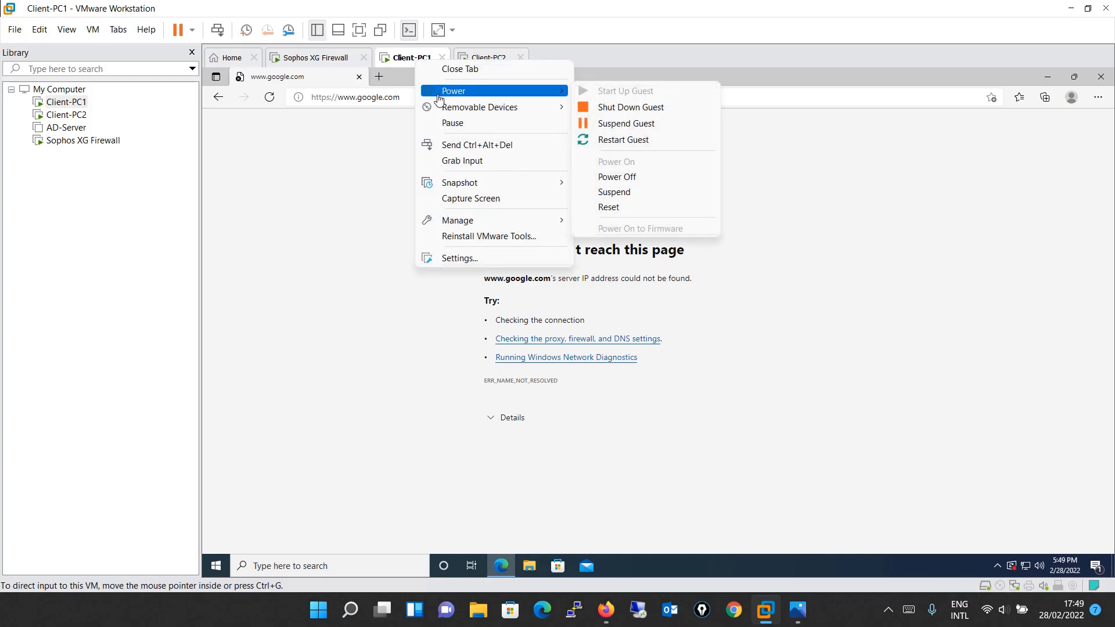
pyautogui.click(313, 201)
pyautogui.click(359, 81)
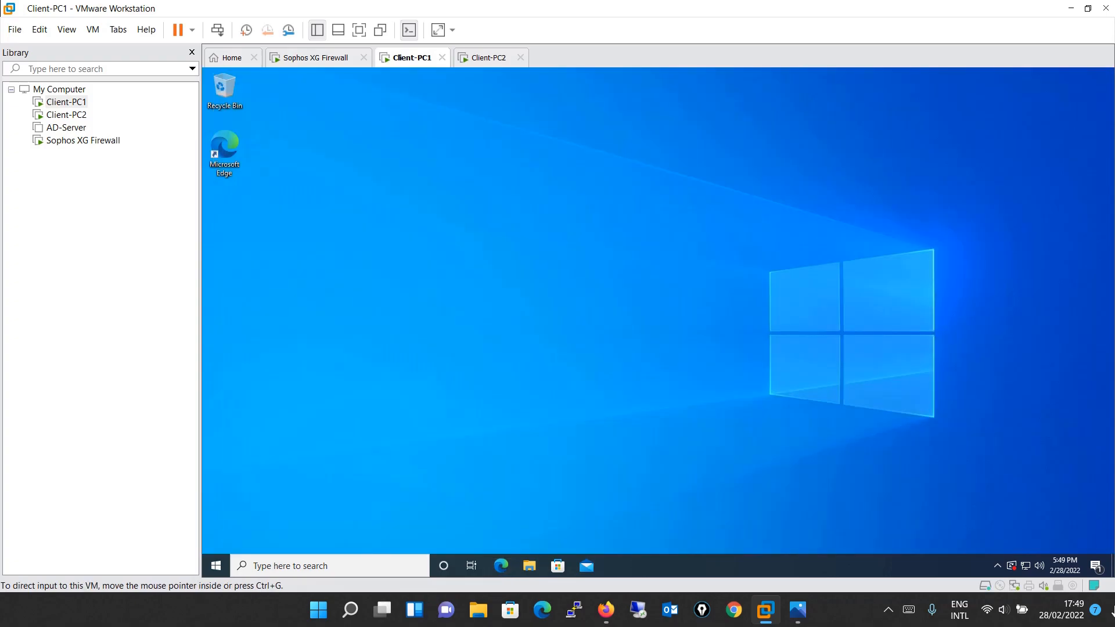
# Step: Open the properties of the Ethernet0 adapter through the network settings on Client-PC1
pyautogui.rightClick(1026, 569)
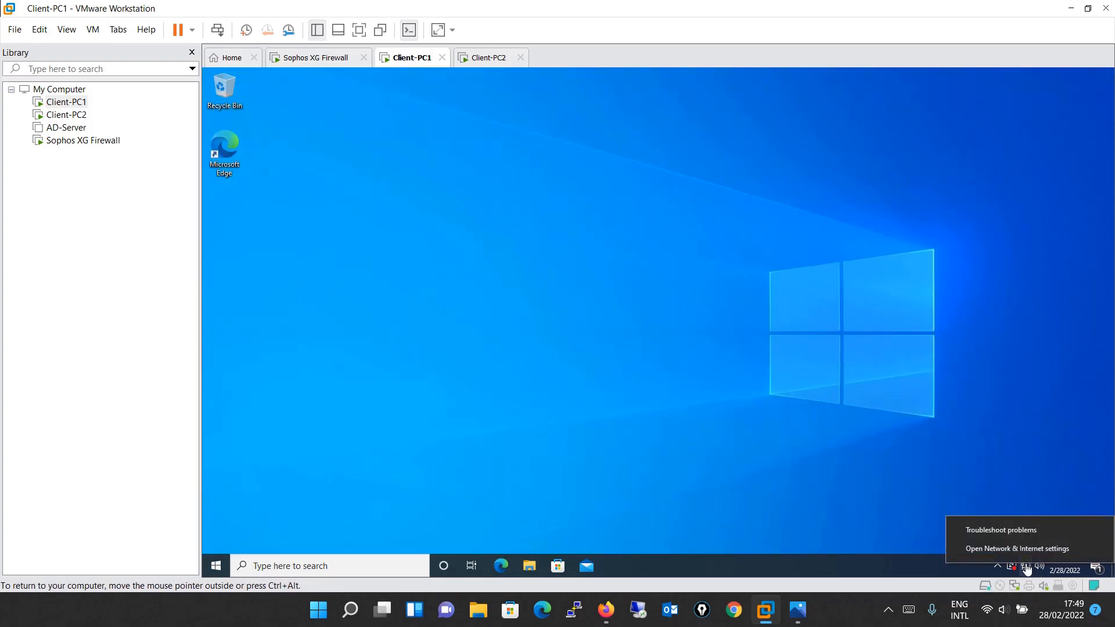
pyautogui.click(1023, 556)
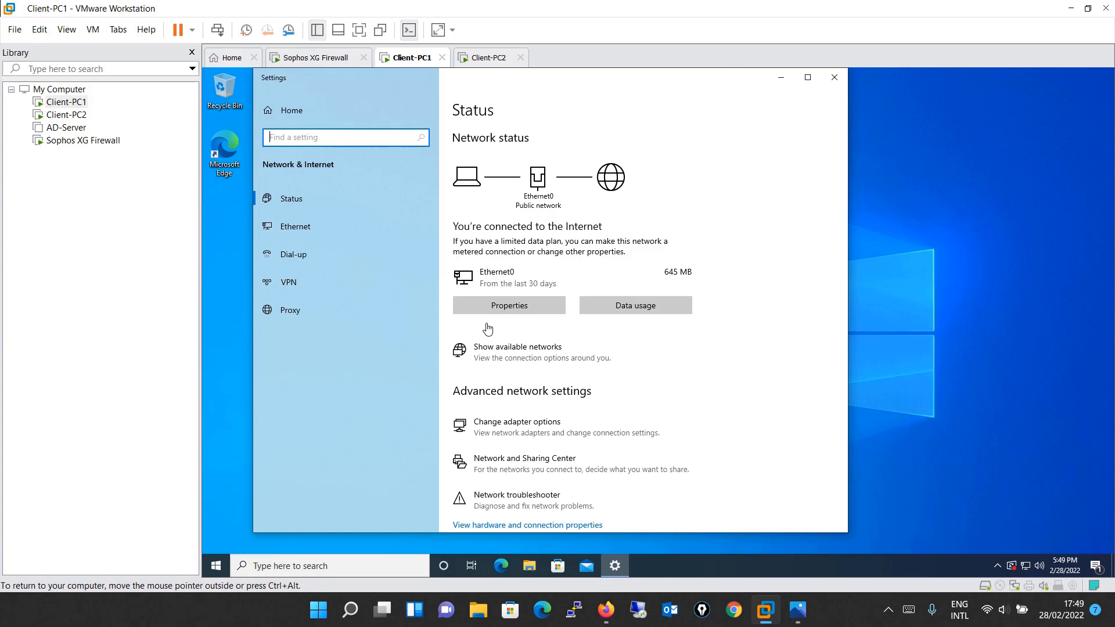
pyautogui.click(313, 235)
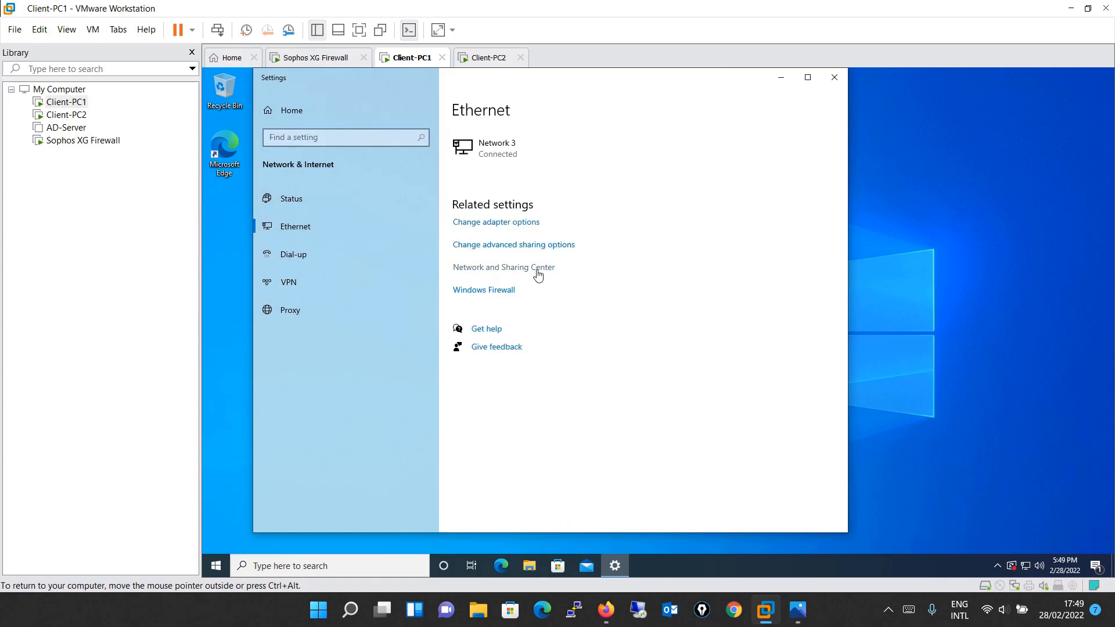
pyautogui.click(516, 228)
pyautogui.doubleClick(386, 229)
pyautogui.click(590, 413)
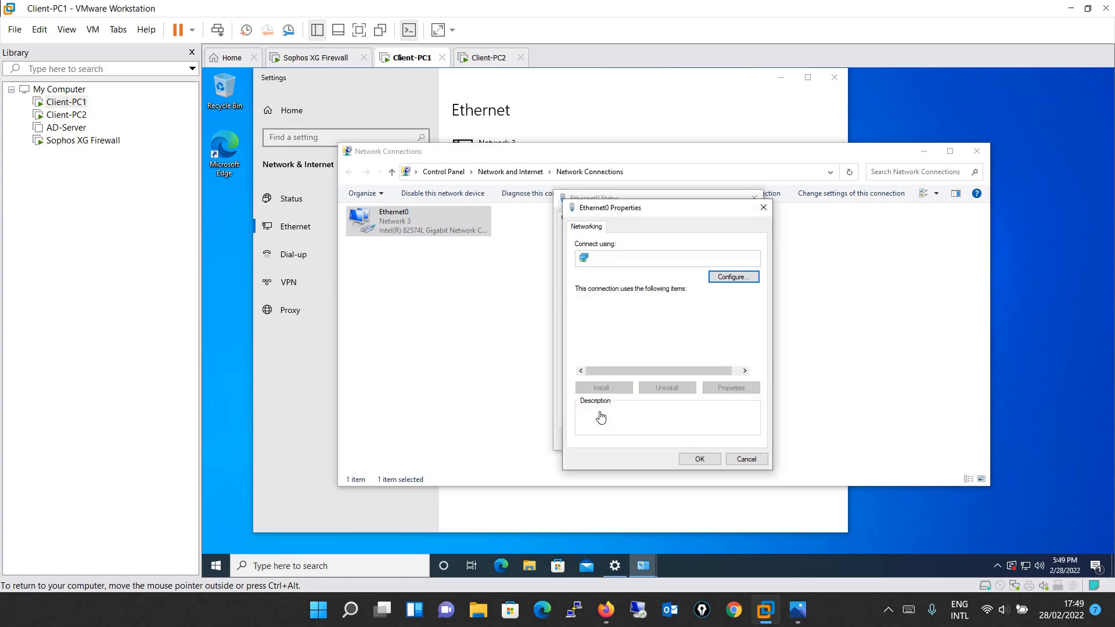
# Step: Set the preferred DNS server to 8.8.8.8 in Client-PC1's IPv4 properties, save it, and close the network windows
pyautogui.doubleClick(678, 333)
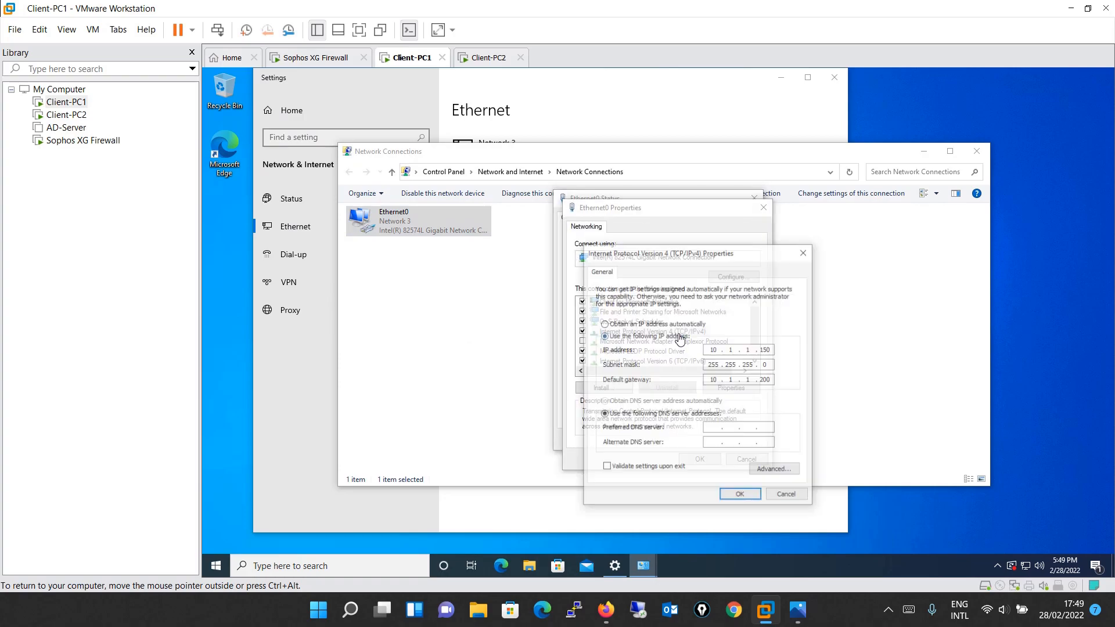
pyautogui.click(715, 430)
pyautogui.write('8.8.8.8')
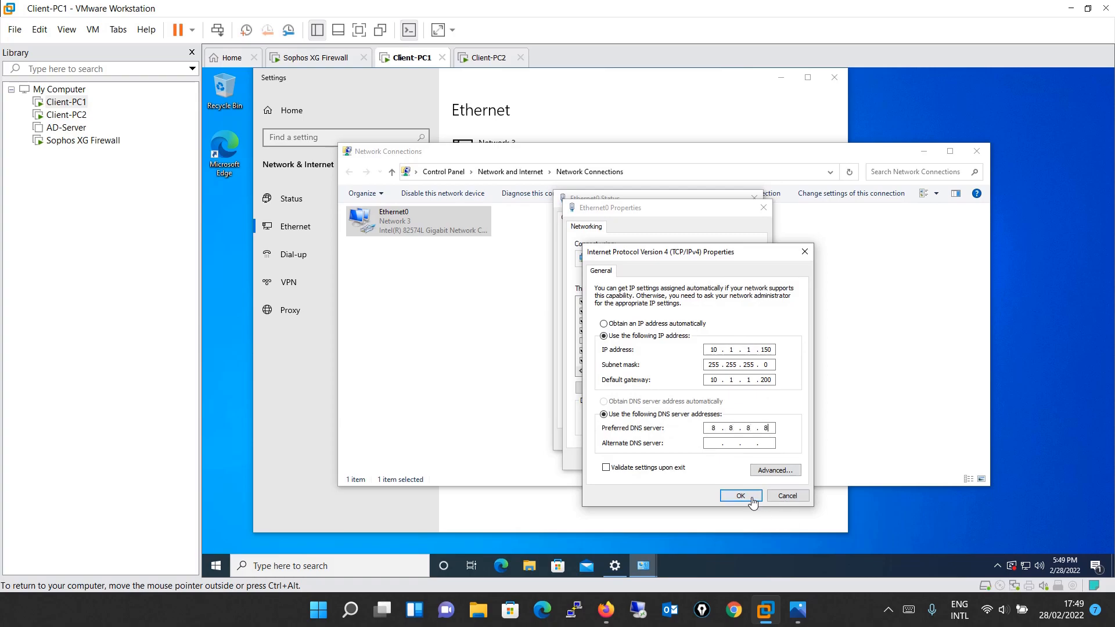
pyautogui.click(752, 499)
pyautogui.click(714, 460)
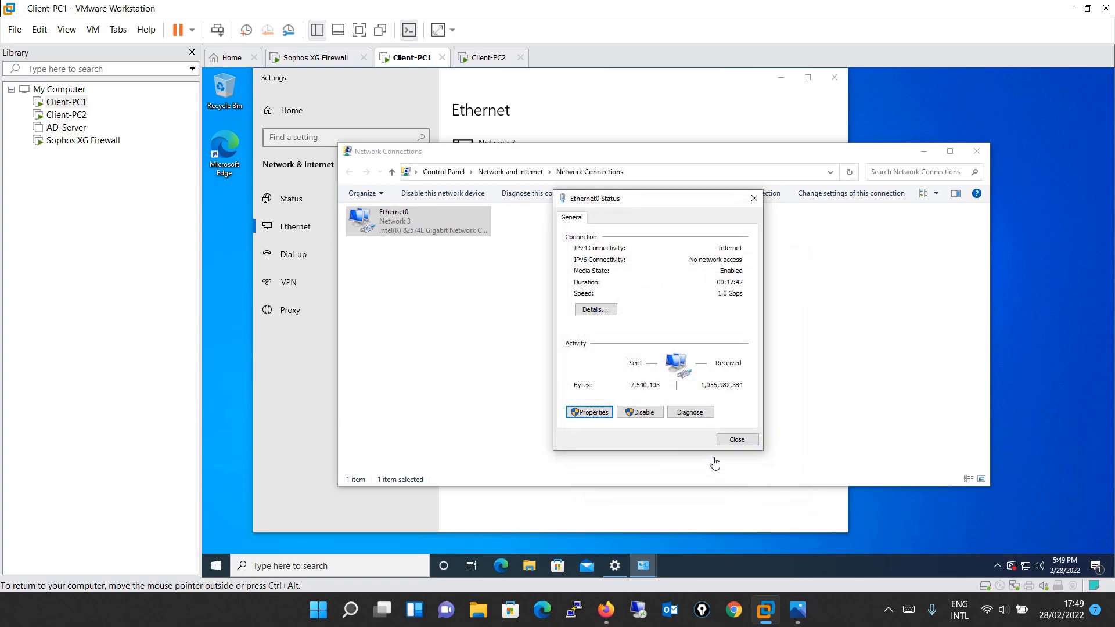
pyautogui.click(736, 440)
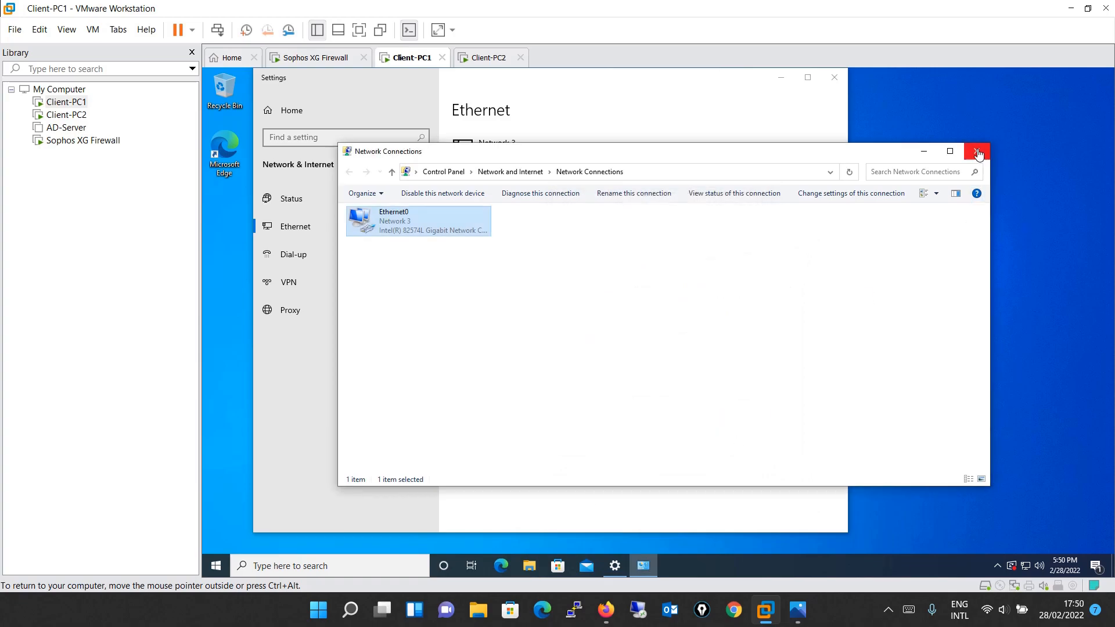
pyautogui.click(978, 154)
pyautogui.click(834, 77)
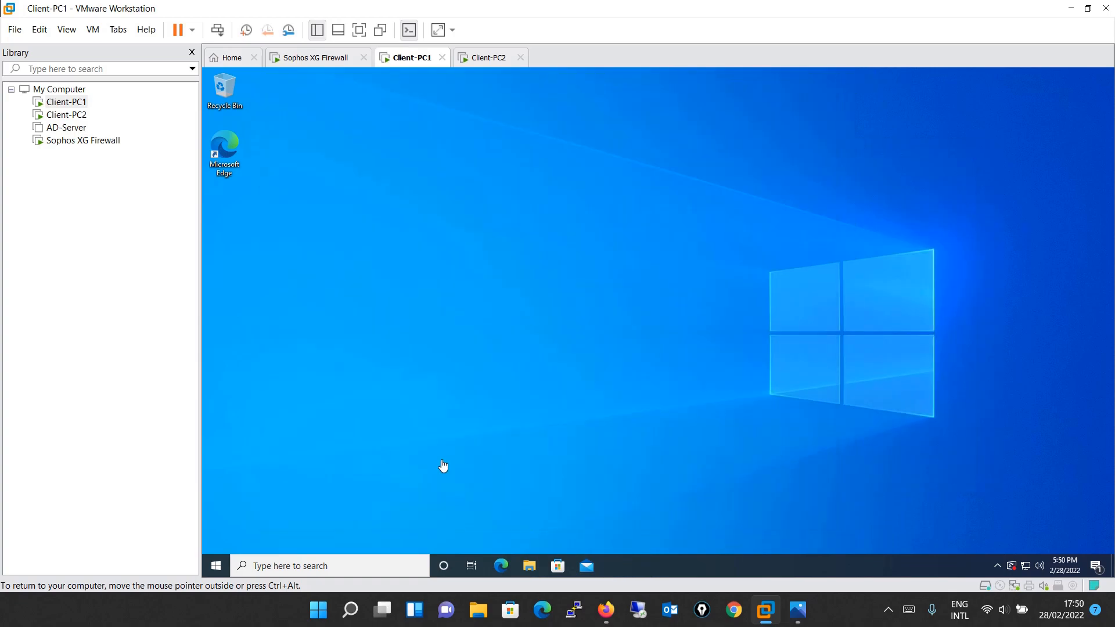
# Step: Test web browsing on Client-PC1 by loading google.com and yahoo.com in Edge
pyautogui.click(501, 566)
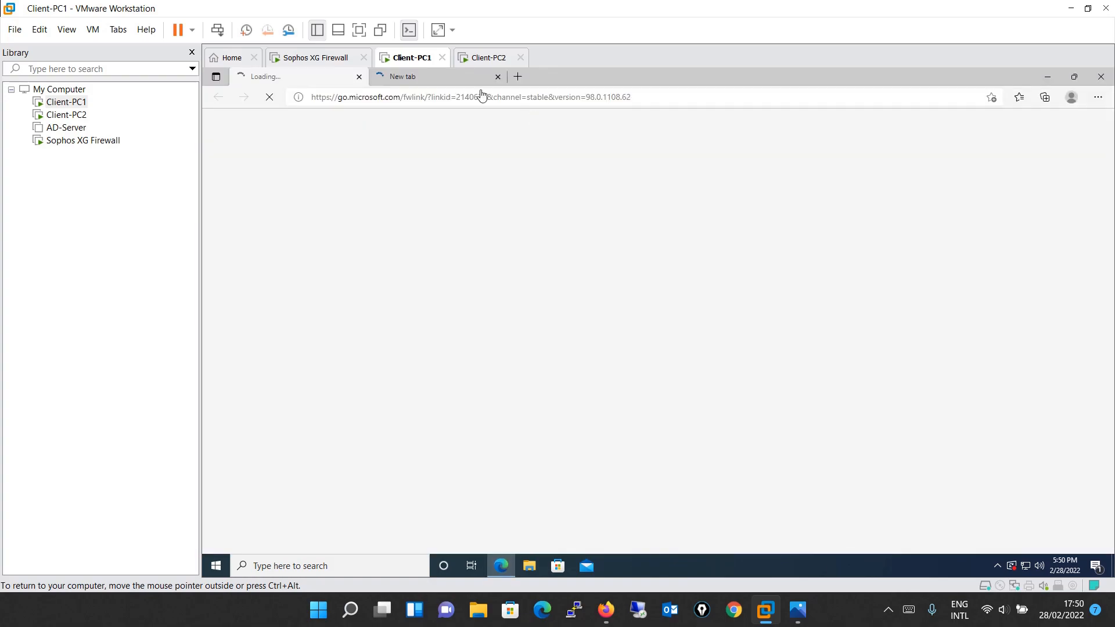
pyautogui.click(359, 76)
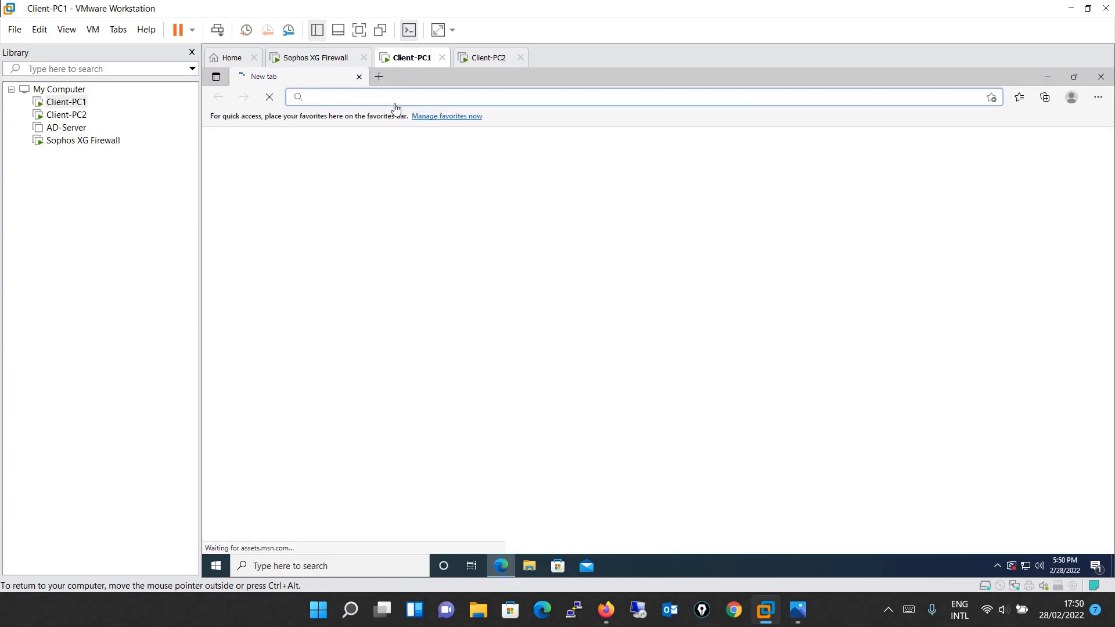
pyautogui.write('google.com')
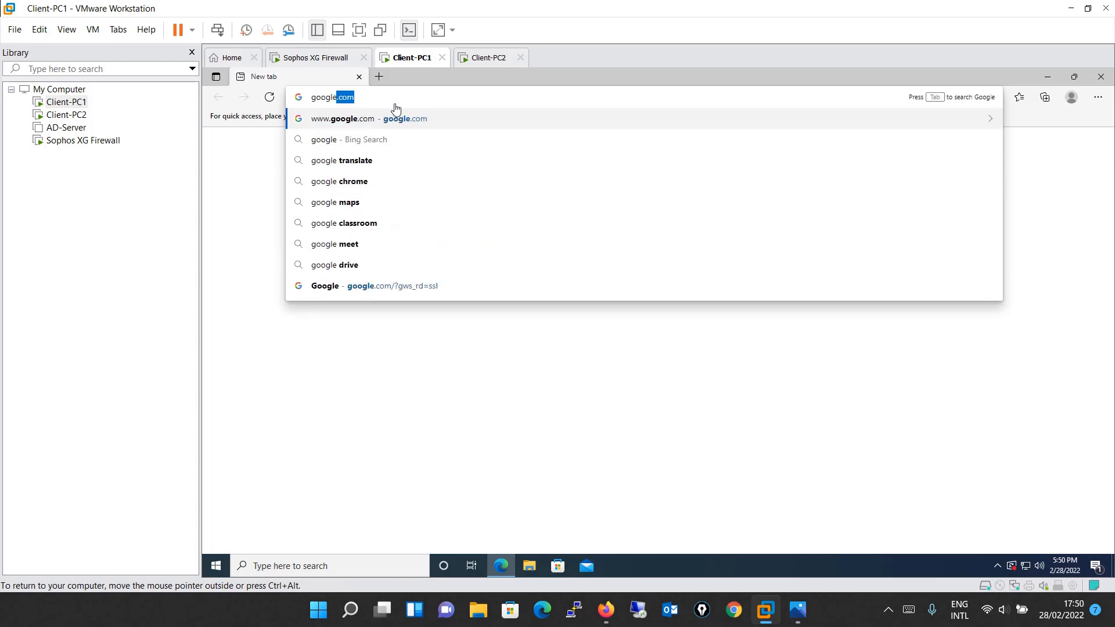
pyautogui.press('Return')
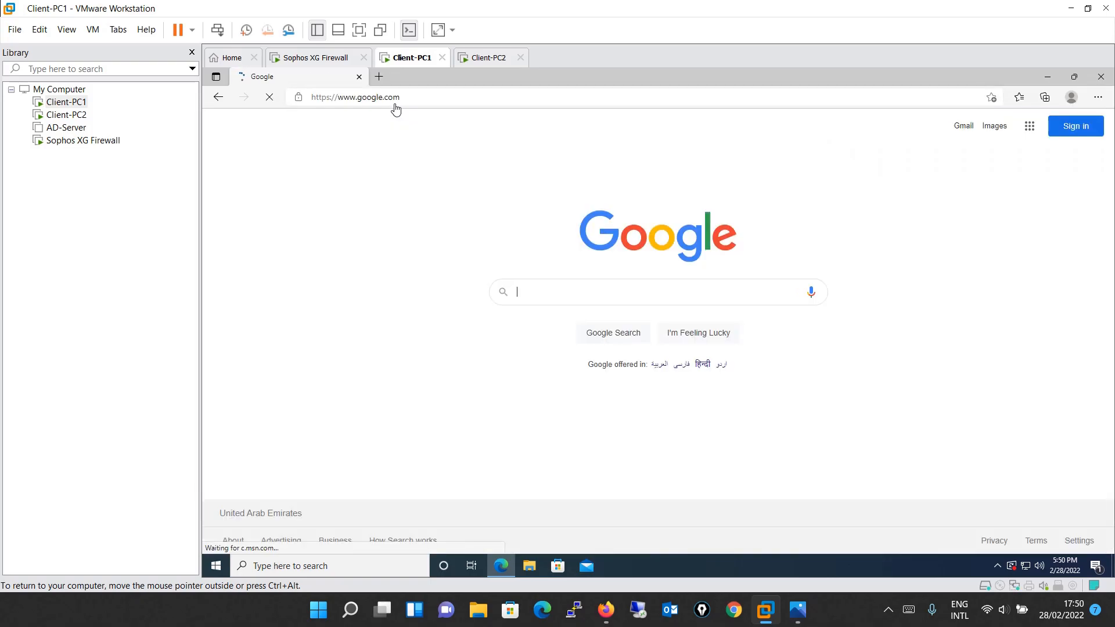
pyautogui.click(394, 105)
pyautogui.write('yahoo')
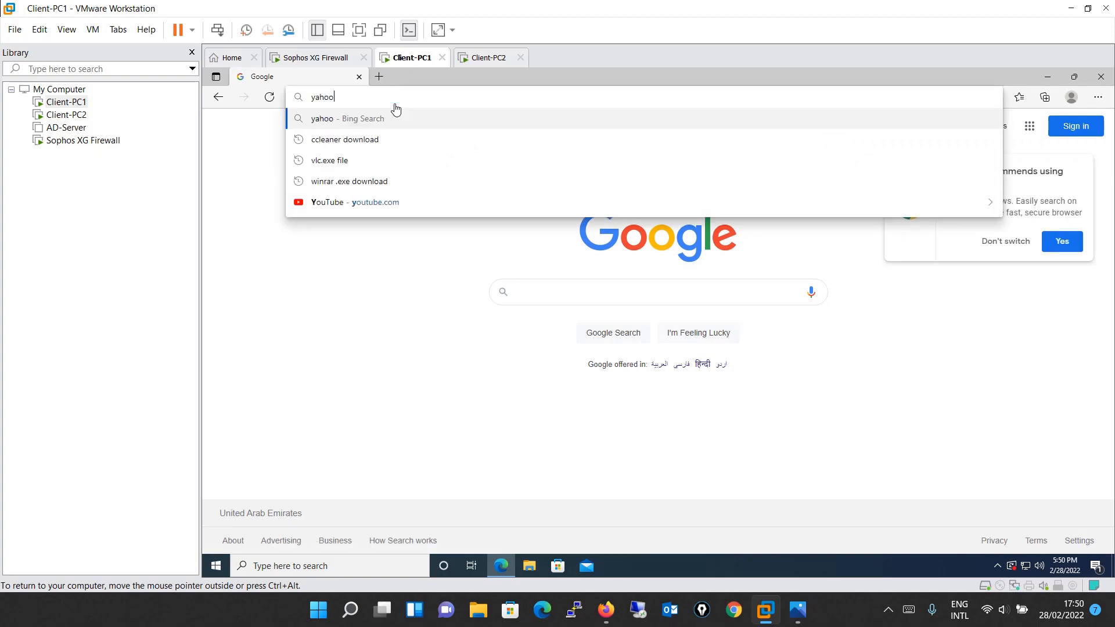
pyautogui.hotkey('ctrl', 'Return')
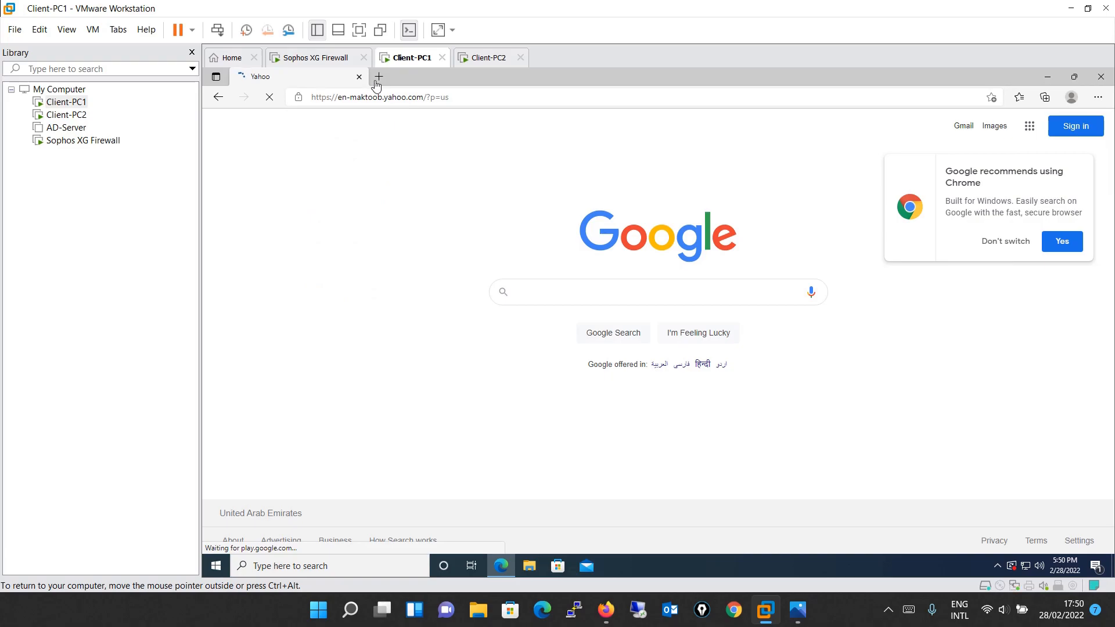
# Step: Switch to Client-PC2, ping 8.8.8.8 from its Command Prompt, and stop the ping
pyautogui.click(487, 62)
pyautogui.click(583, 214)
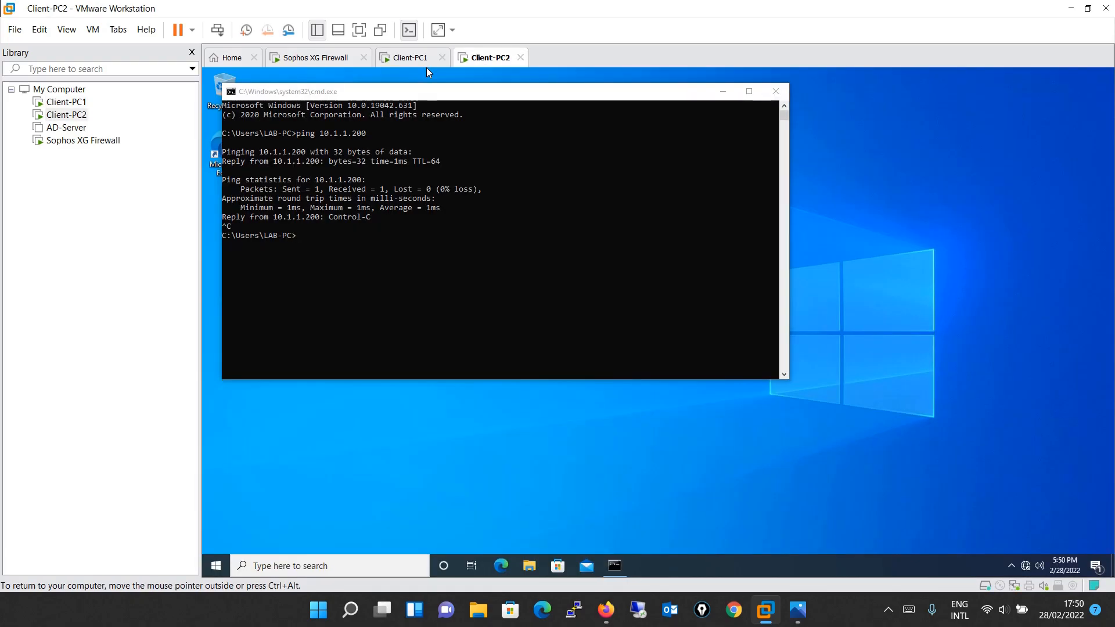
pyautogui.click(485, 249)
pyautogui.write('ping 8.8.8.8')
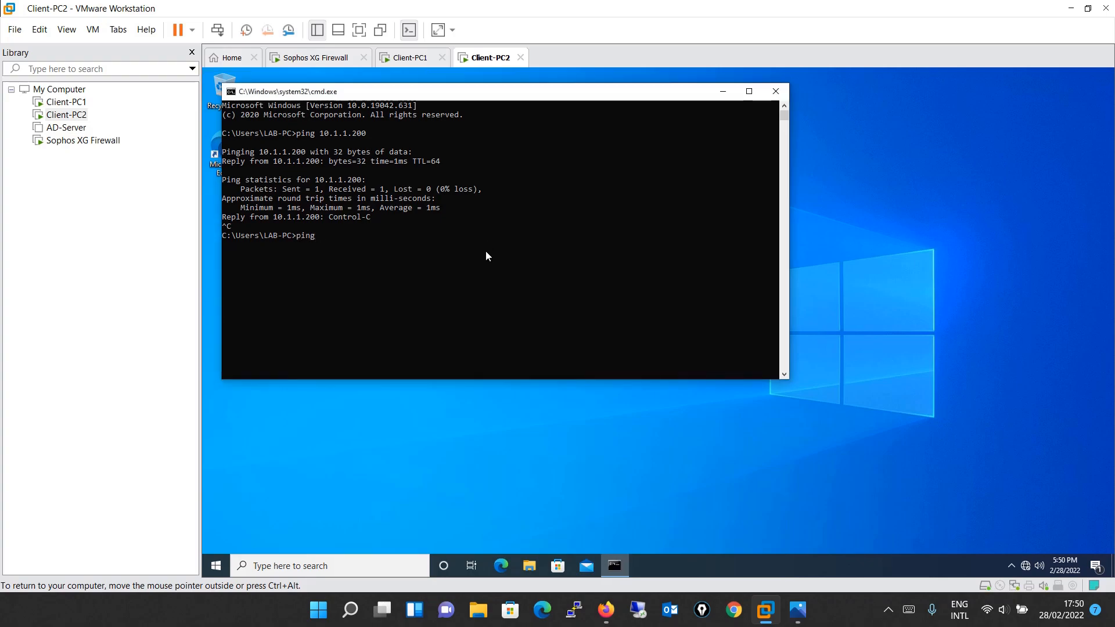
pyautogui.press('Return')
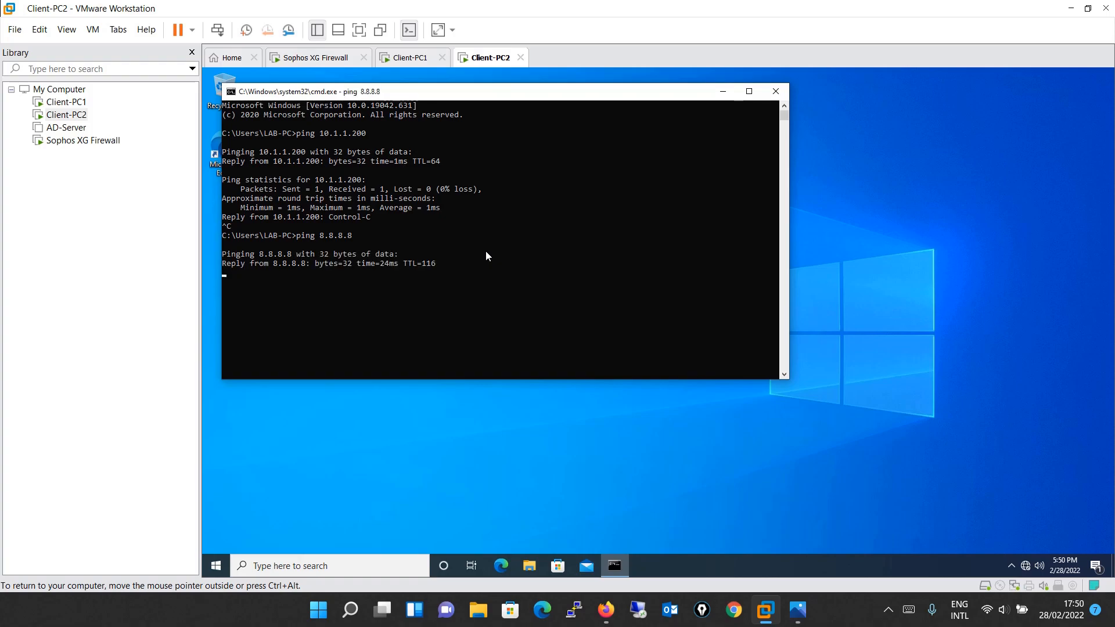
pyautogui.hotkey('ctrl', 'c')
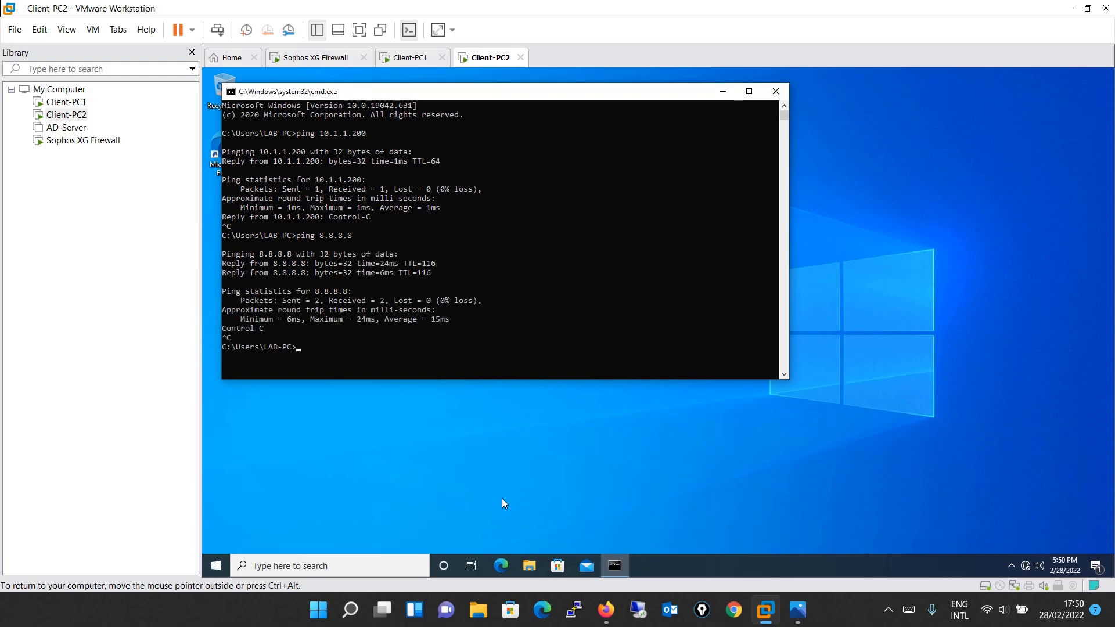
# Step: Open Edge and the network settings on Client-PC2, and try to load yahoo.com in the browser
pyautogui.click(497, 566)
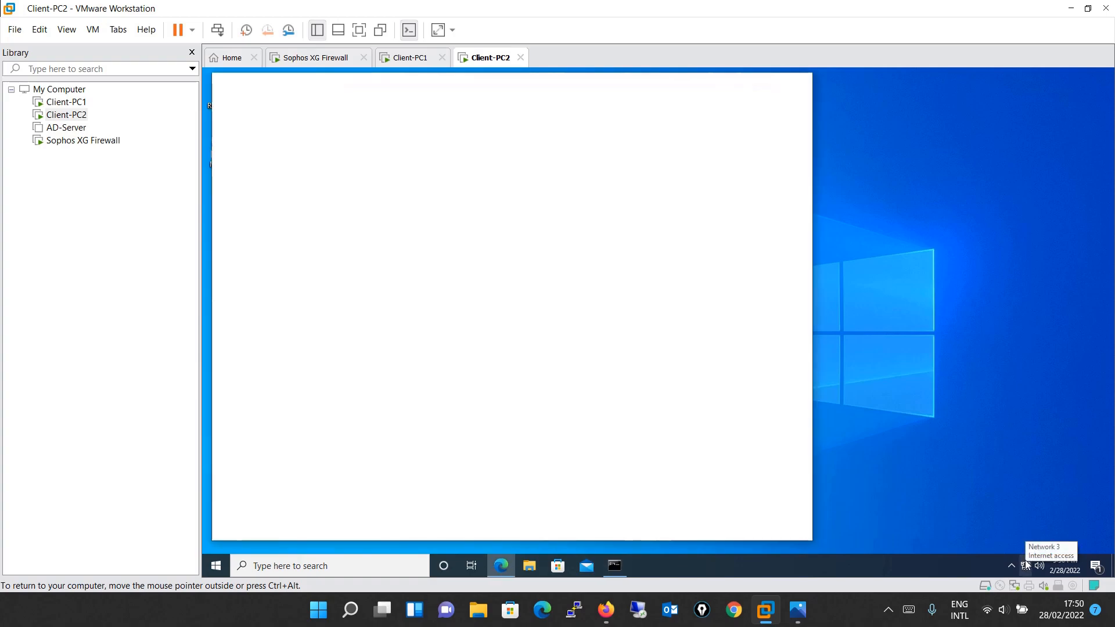
pyautogui.rightClick(1024, 565)
pyautogui.click(1021, 543)
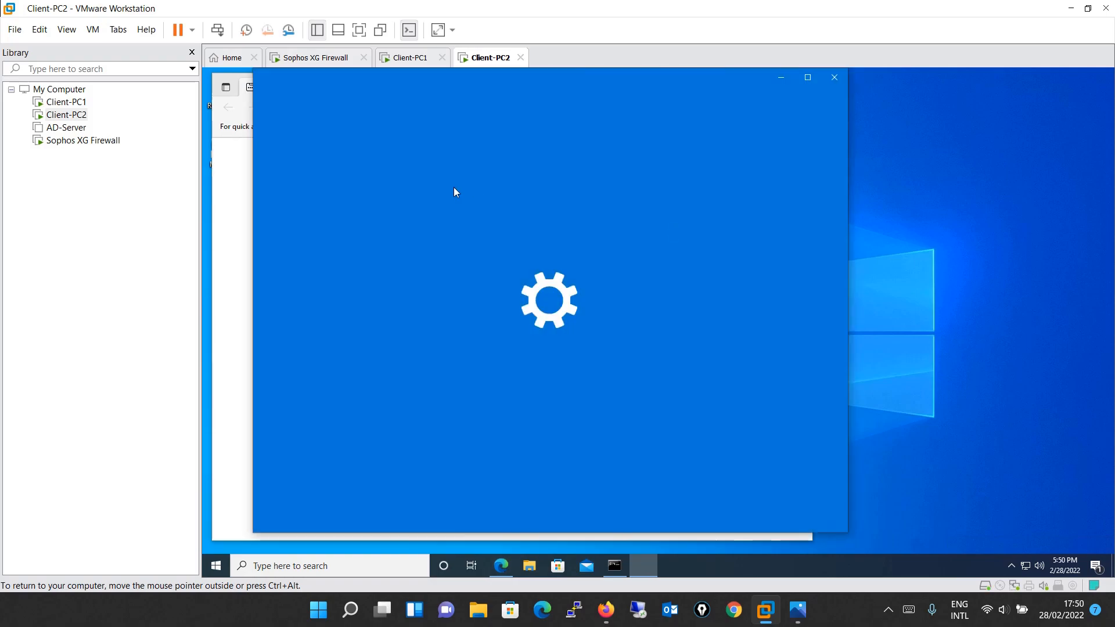
pyautogui.click(242, 179)
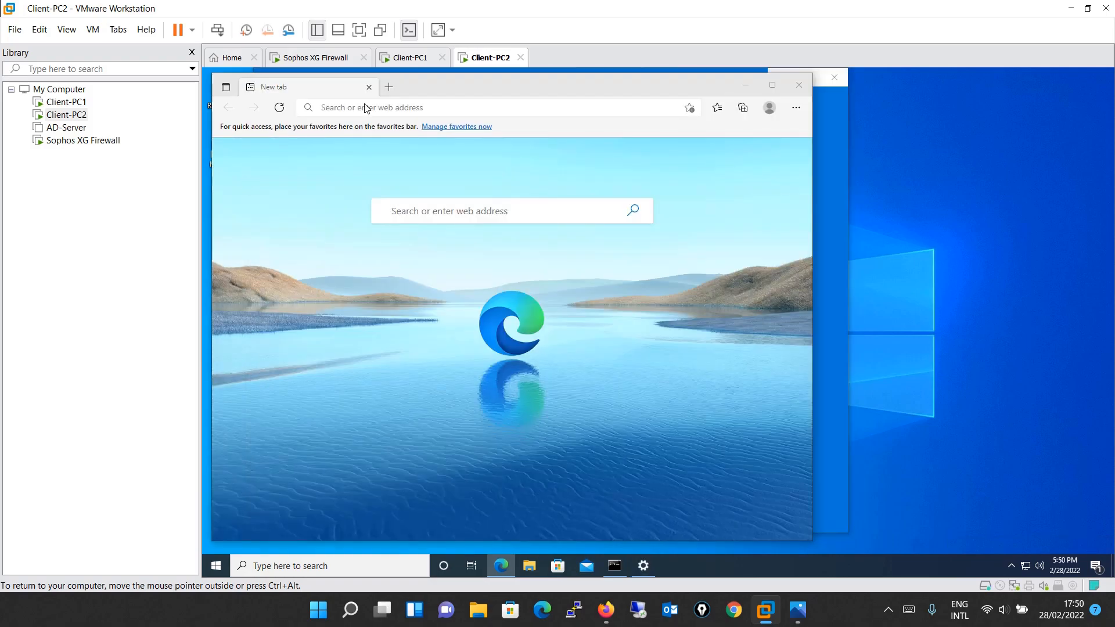
pyautogui.click(375, 109)
pyautogui.write('yahoo')
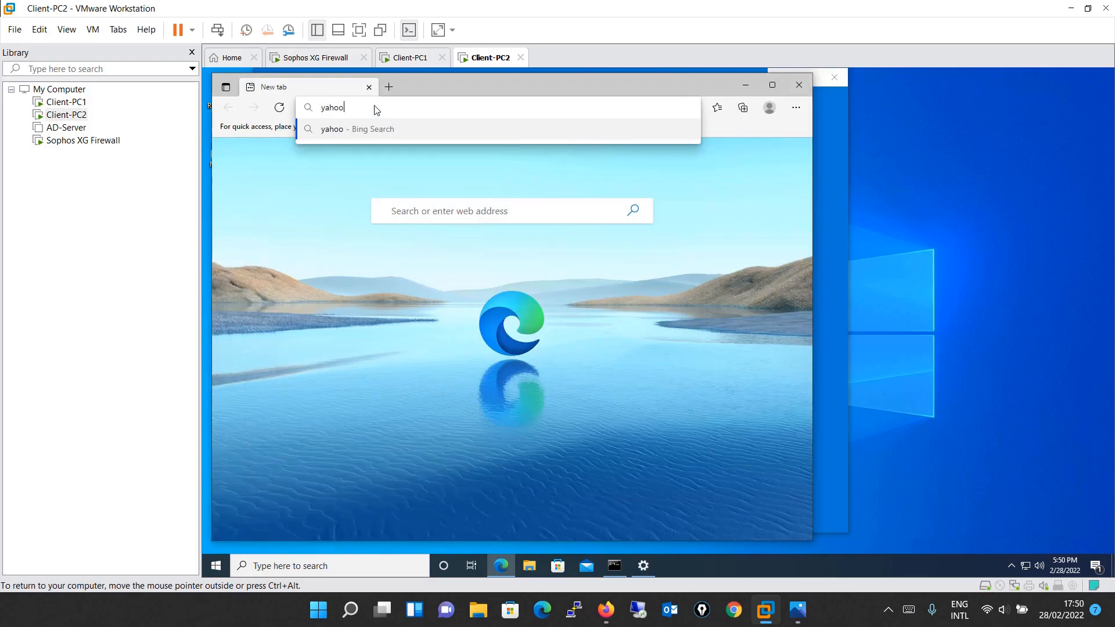
pyautogui.hotkey('ctrl', 'Return')
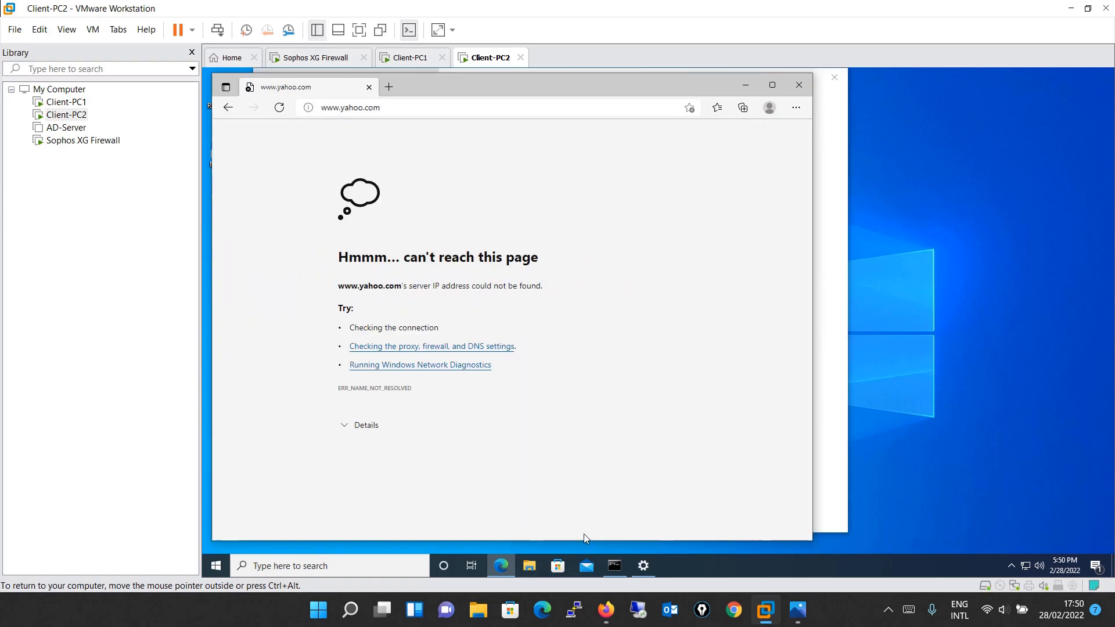
# Step: Open the Ethernet0 adapter's properties from the network settings on Client-PC2
pyautogui.click(642, 566)
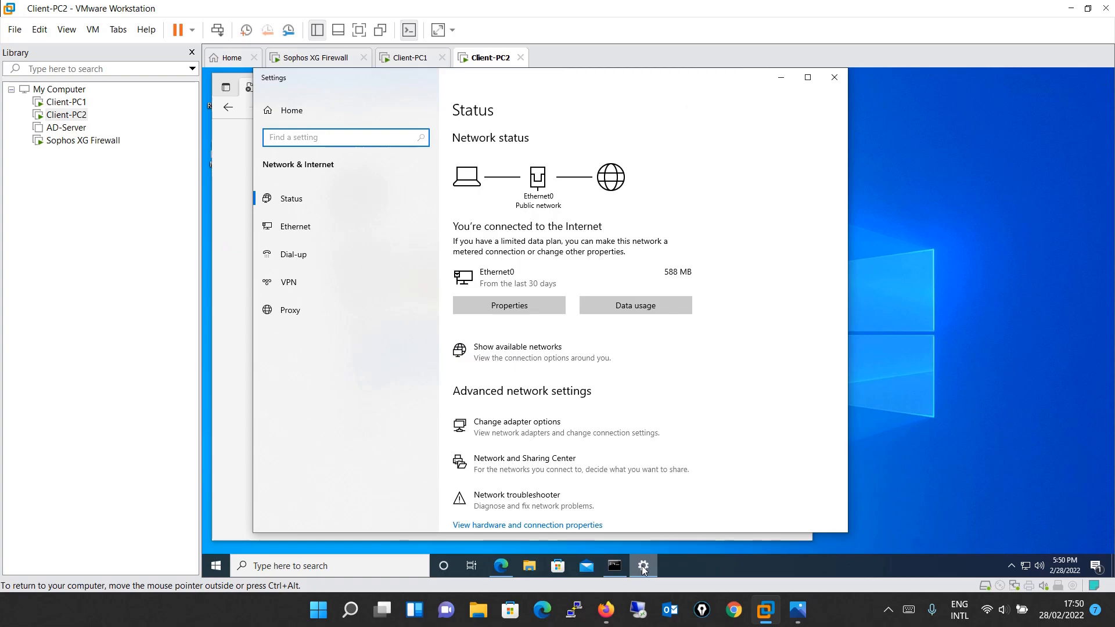
pyautogui.click(290, 232)
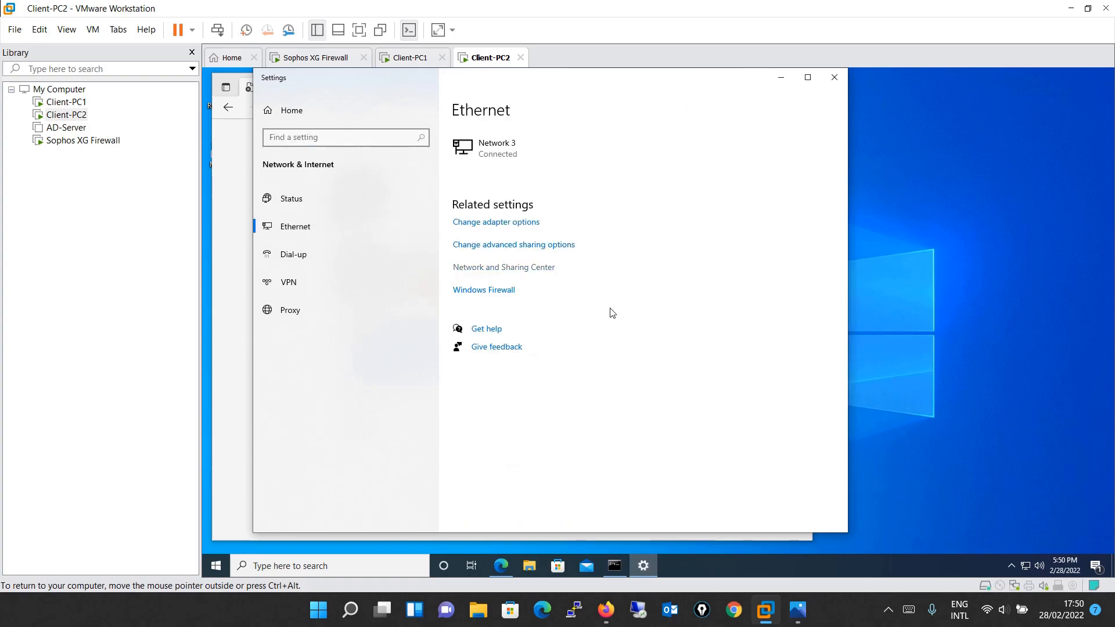
pyautogui.click(526, 224)
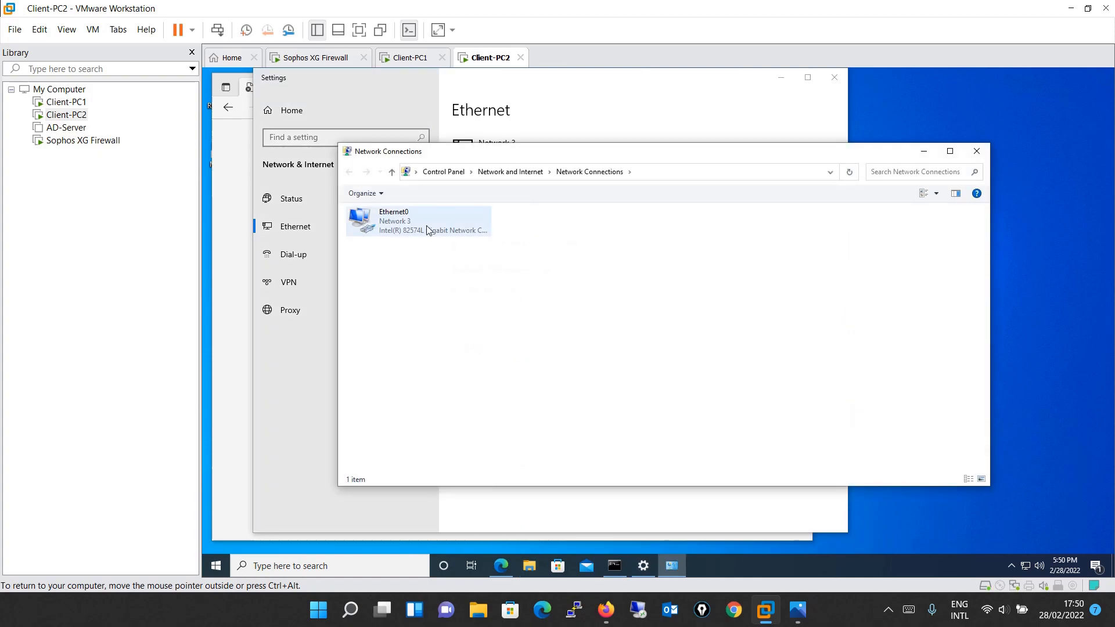
pyautogui.click(424, 231)
pyautogui.doubleClick(424, 231)
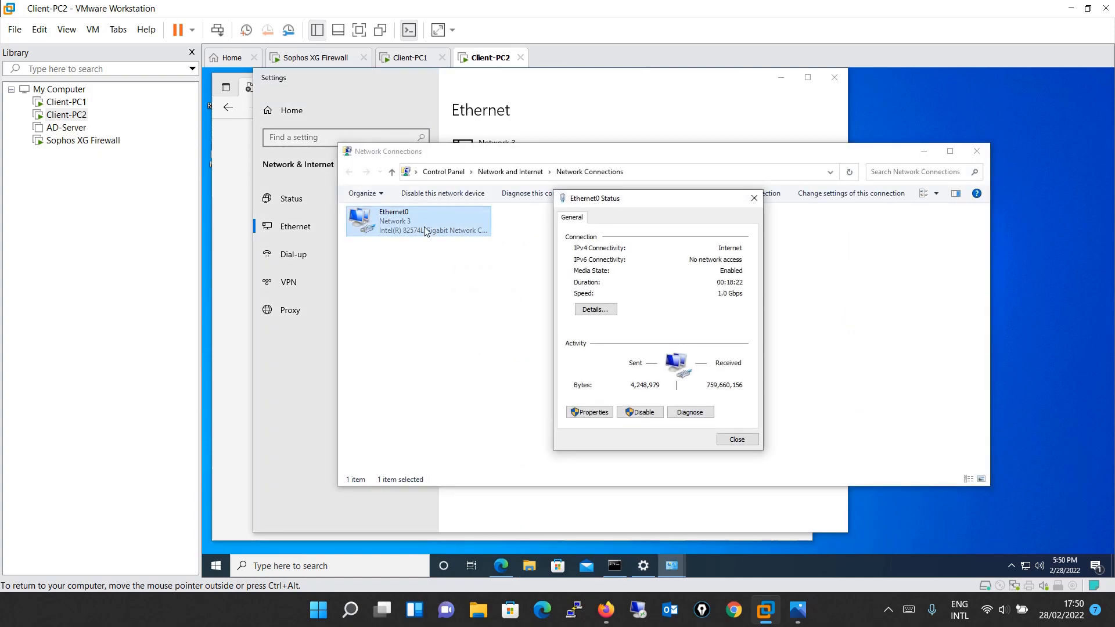
pyautogui.click(600, 413)
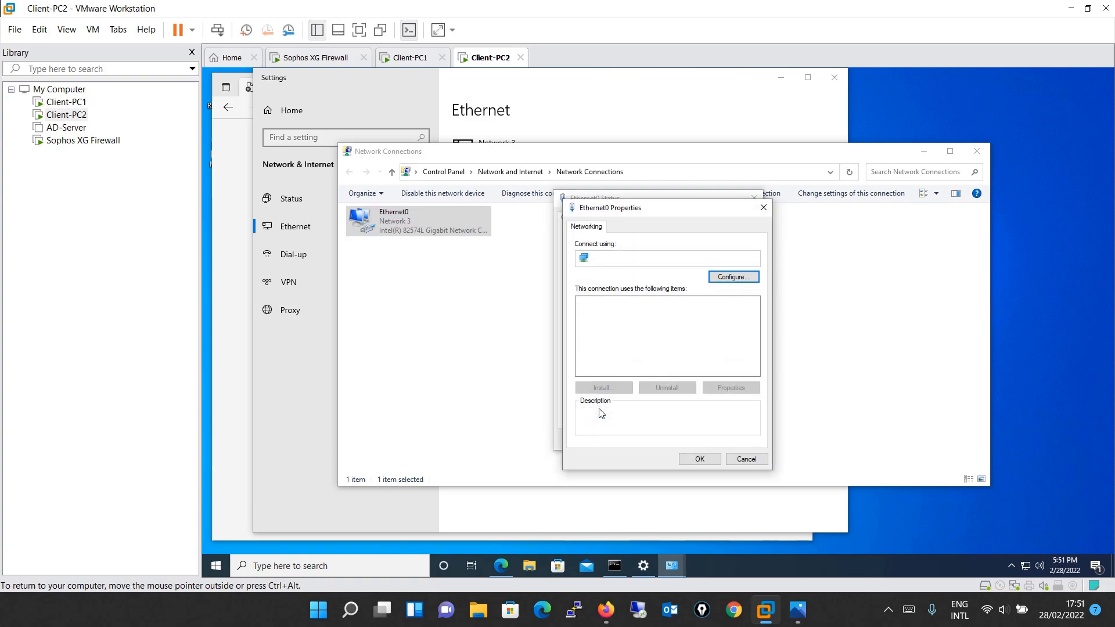
# Step: Set the preferred DNS server to 8.8.8.8 in Client-PC2's IPv4 properties, and save the adapter settings
pyautogui.doubleClick(653, 332)
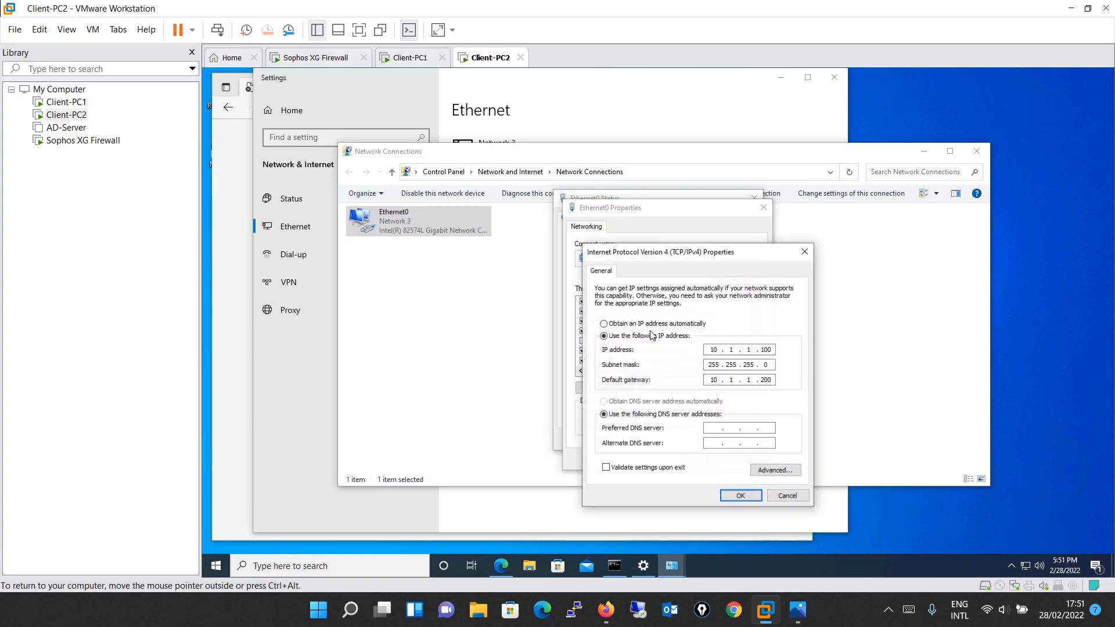
pyautogui.click(714, 434)
pyautogui.write('8 . 8 . 8 . 8')
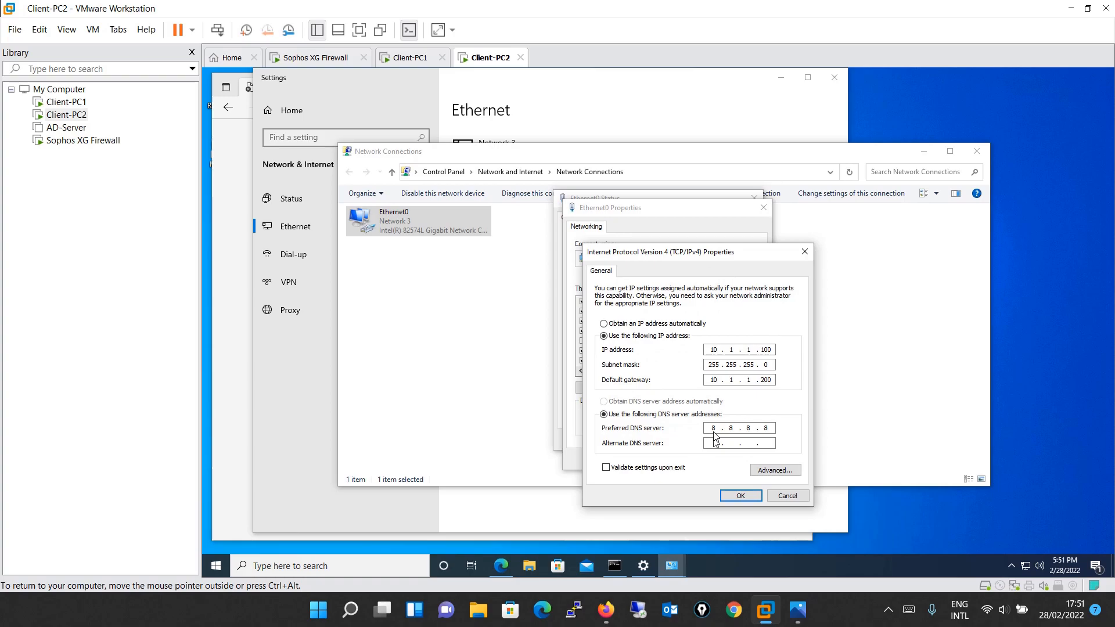
pyautogui.click(740, 495)
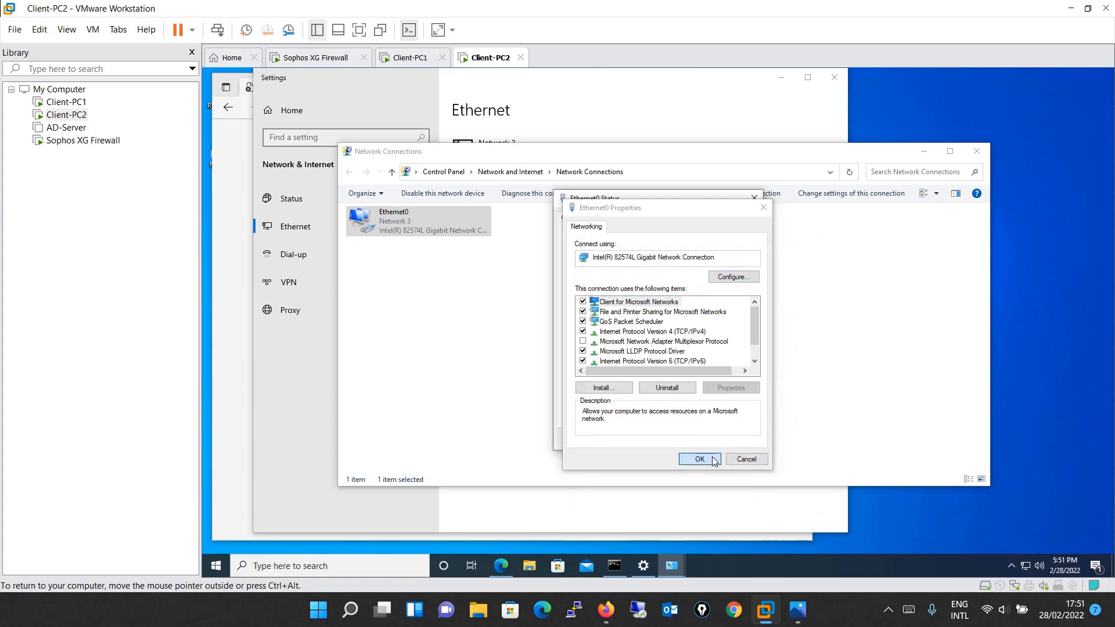
pyautogui.click(699, 458)
pyautogui.click(737, 443)
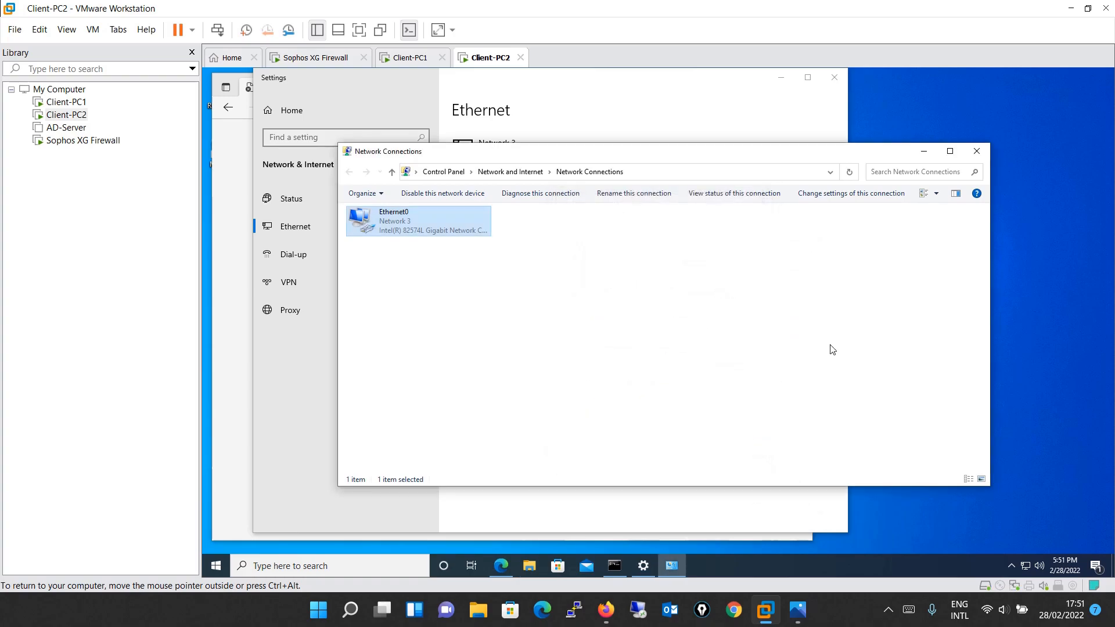
pyautogui.click(976, 151)
pyautogui.click(834, 77)
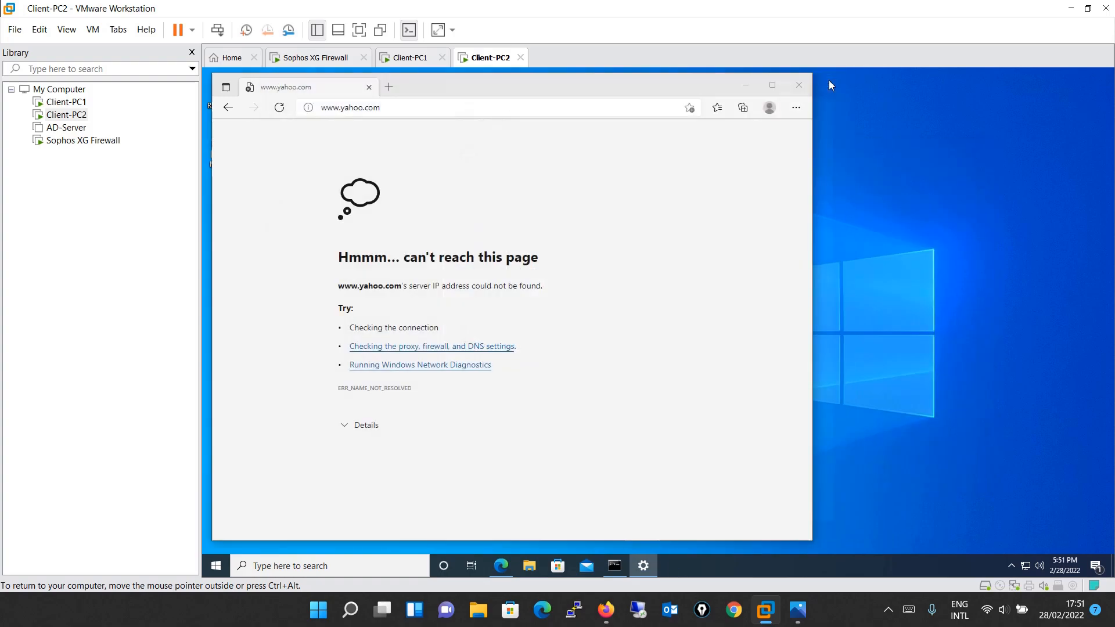
pyautogui.click(433, 113)
pyautogui.press('Return')
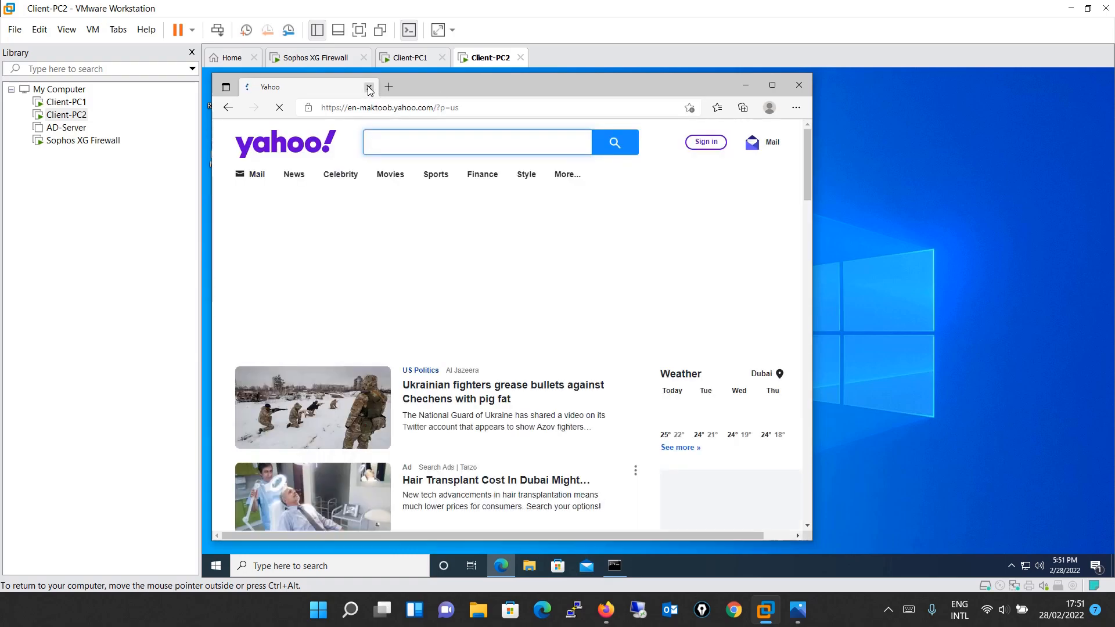
# Step: Close the Yahoo page on Client-PC2, switch to Firefox, and open the Sophos log viewer in a maximized window
pyautogui.click(369, 89)
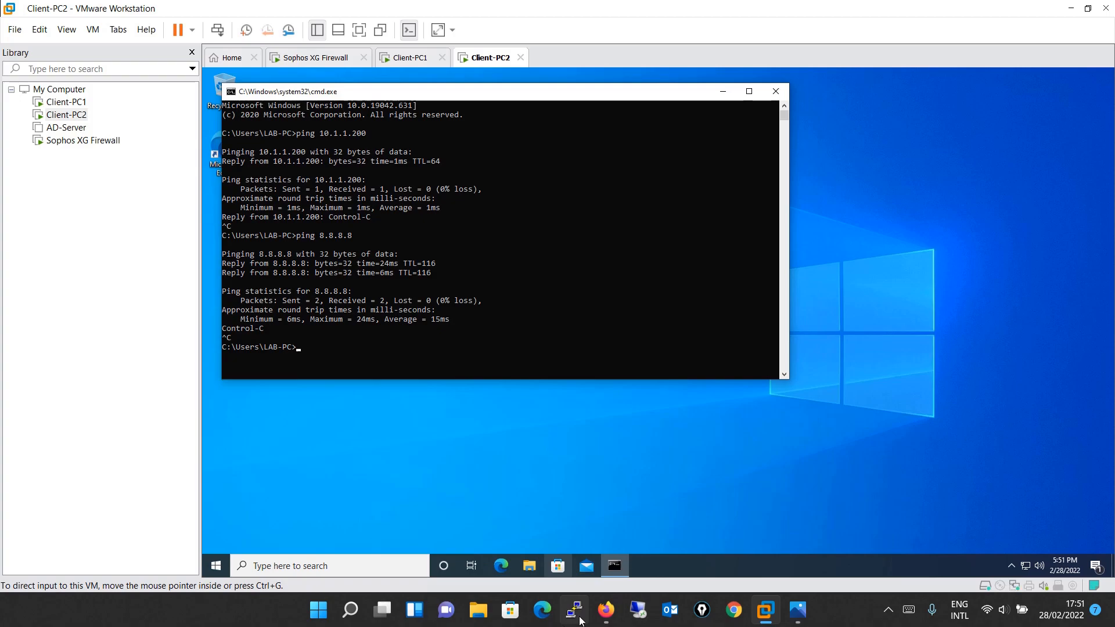
pyautogui.click(607, 613)
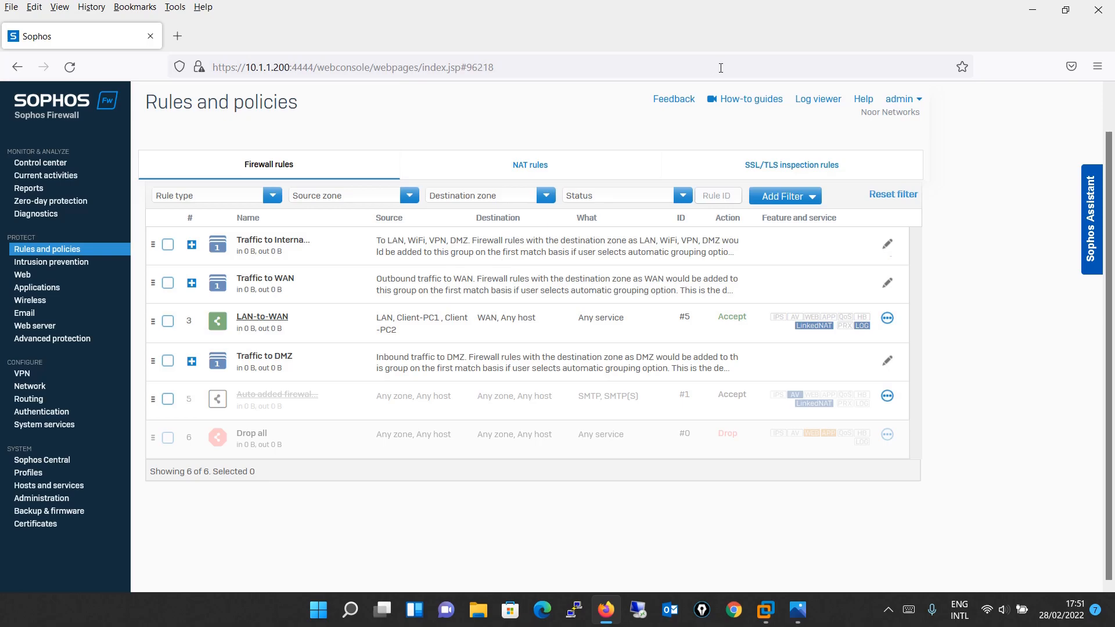
pyautogui.click(809, 108)
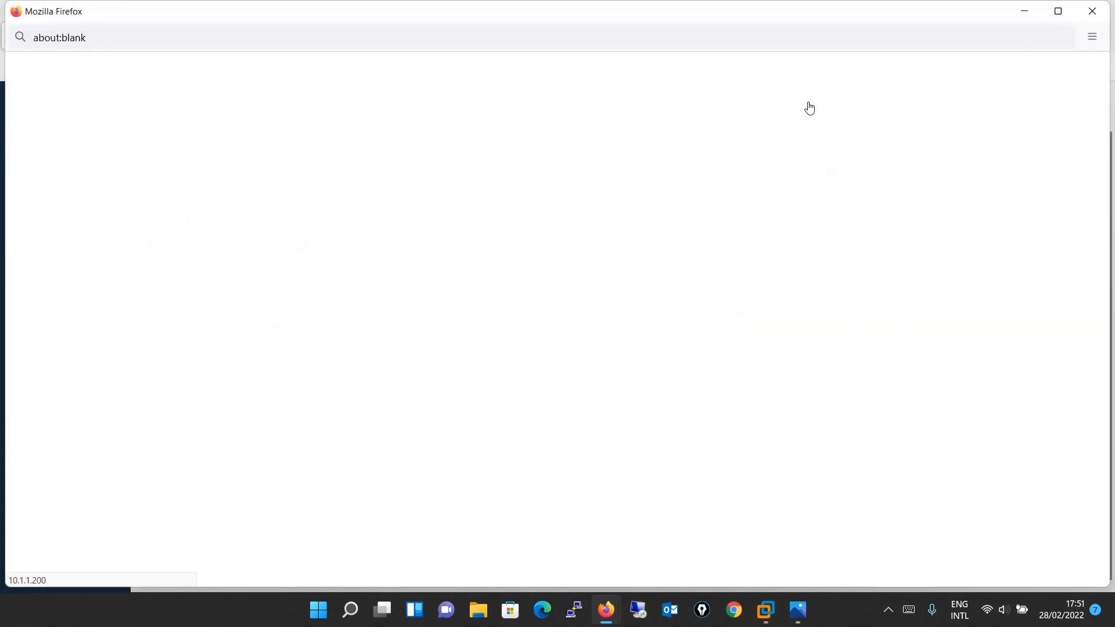
pyautogui.click(1062, 8)
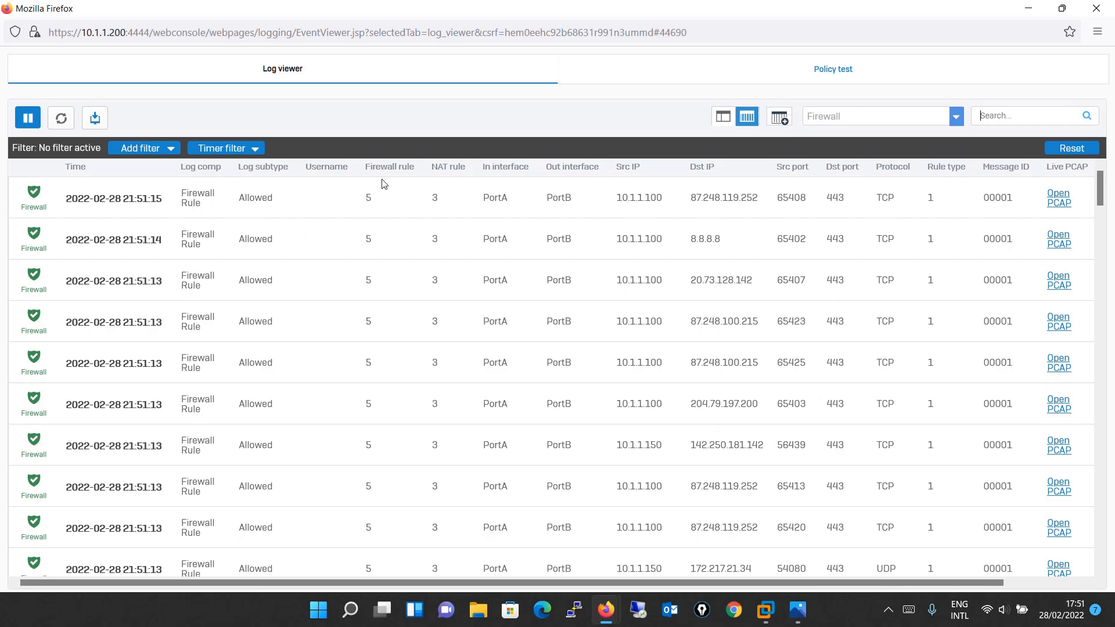
# Step: Compare the firewall rule IDs in the log entries with the ID of the LAN-to-WAN rule in the firewall rules list
pyautogui.click(368, 201)
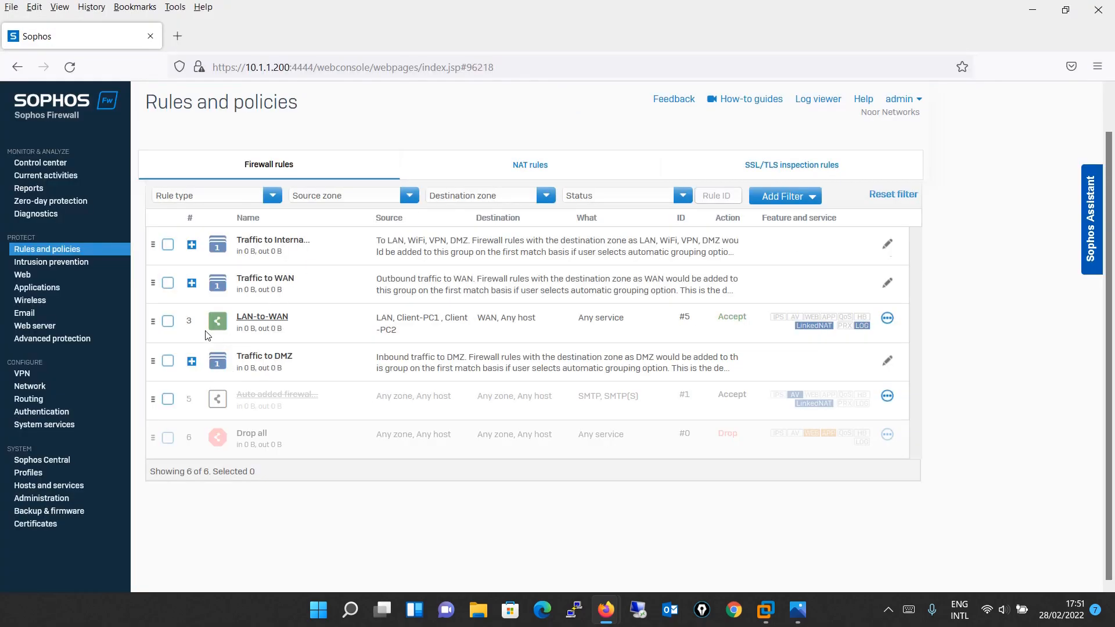
pyautogui.hotkey('alt', 'Tab')
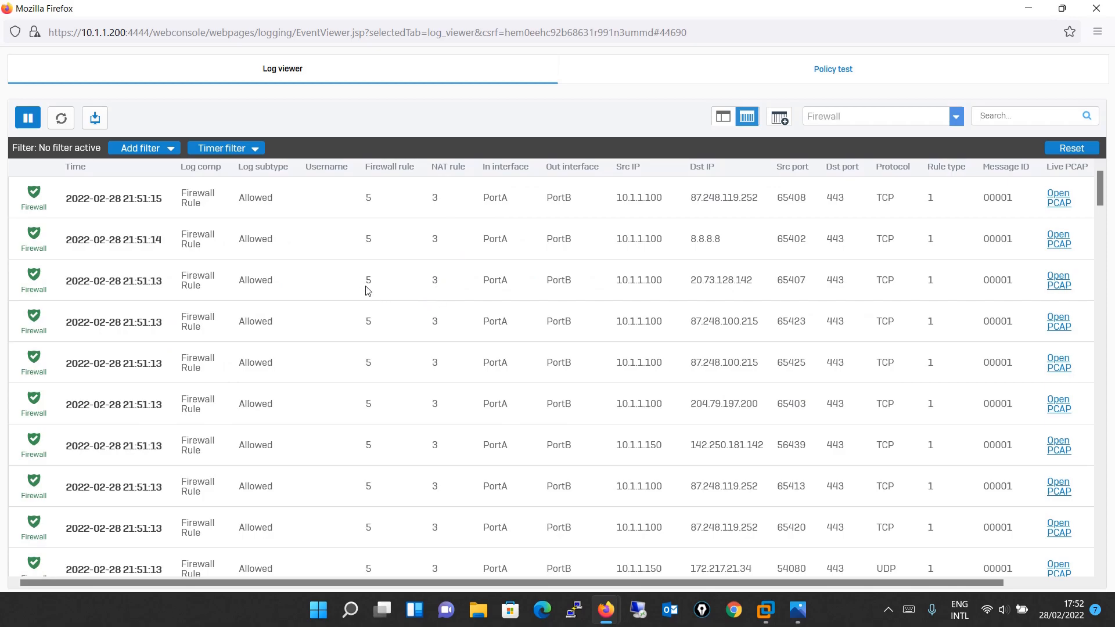
pyautogui.hotkey('alt', 'Tab')
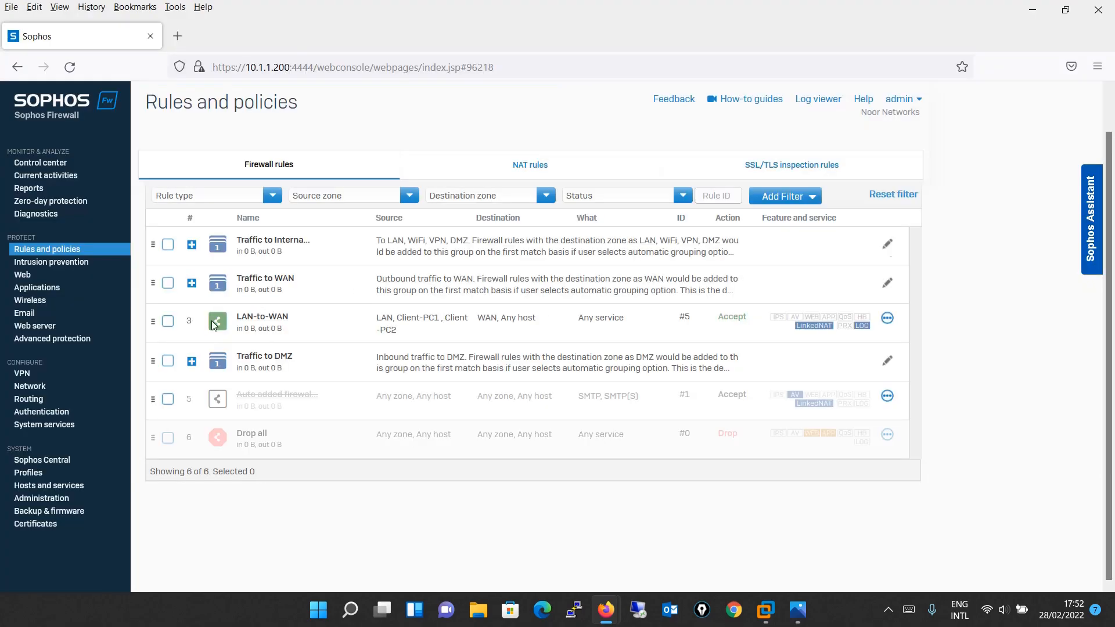
pyautogui.click(685, 322)
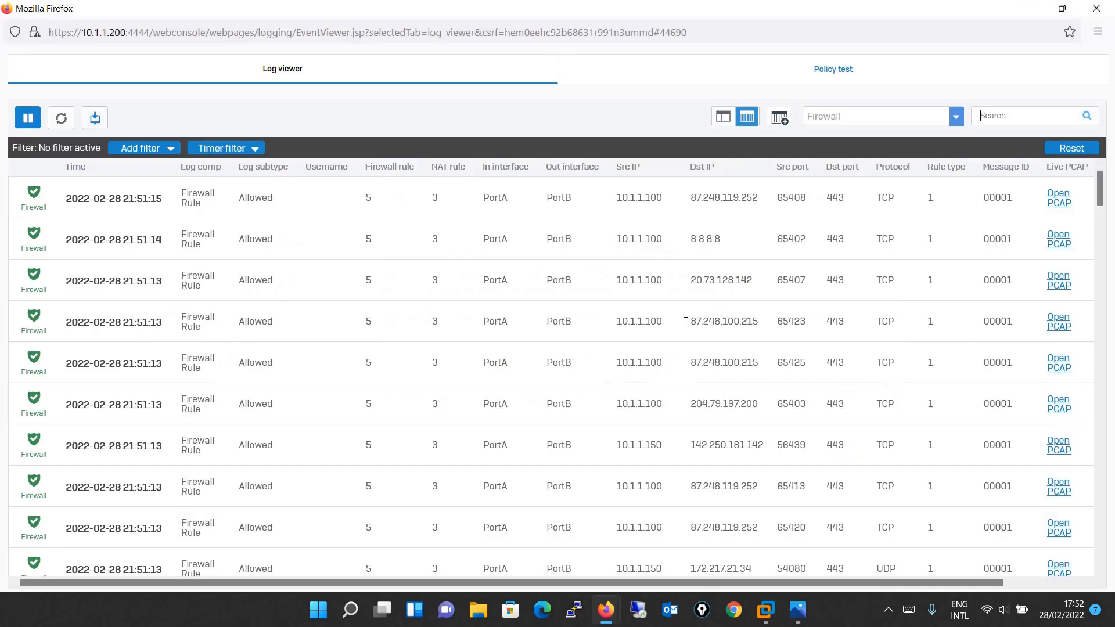
pyautogui.hotkey('alt', 'Tab')
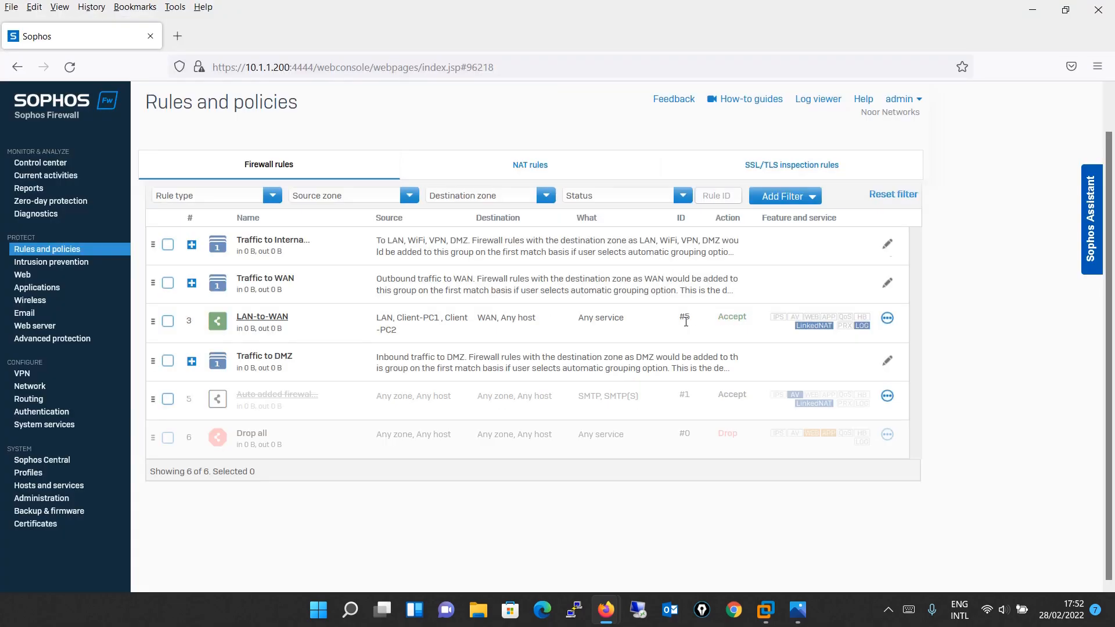
pyautogui.click(685, 322)
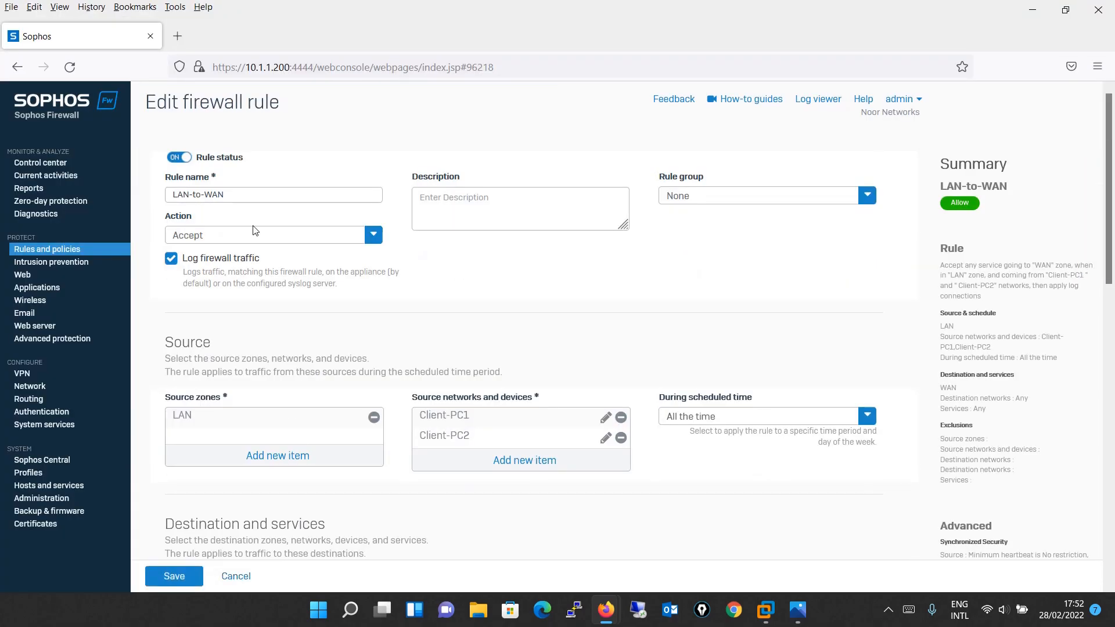
pyautogui.click(109, 254)
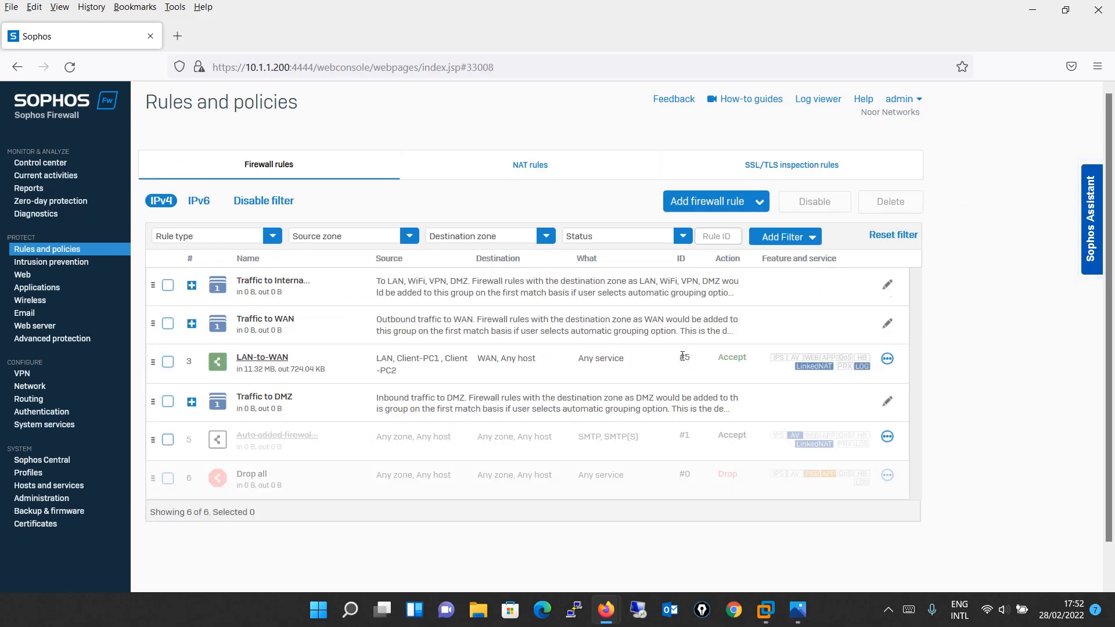
pyautogui.hotkey('alt', 'Tab')
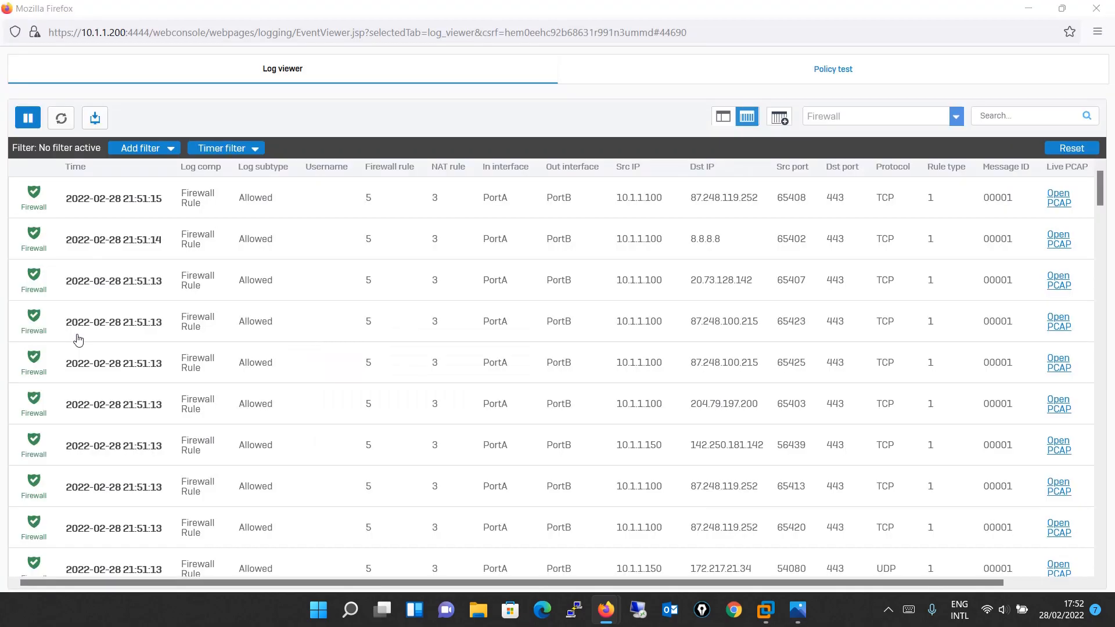
pyautogui.hotkey('alt', 'Tab')
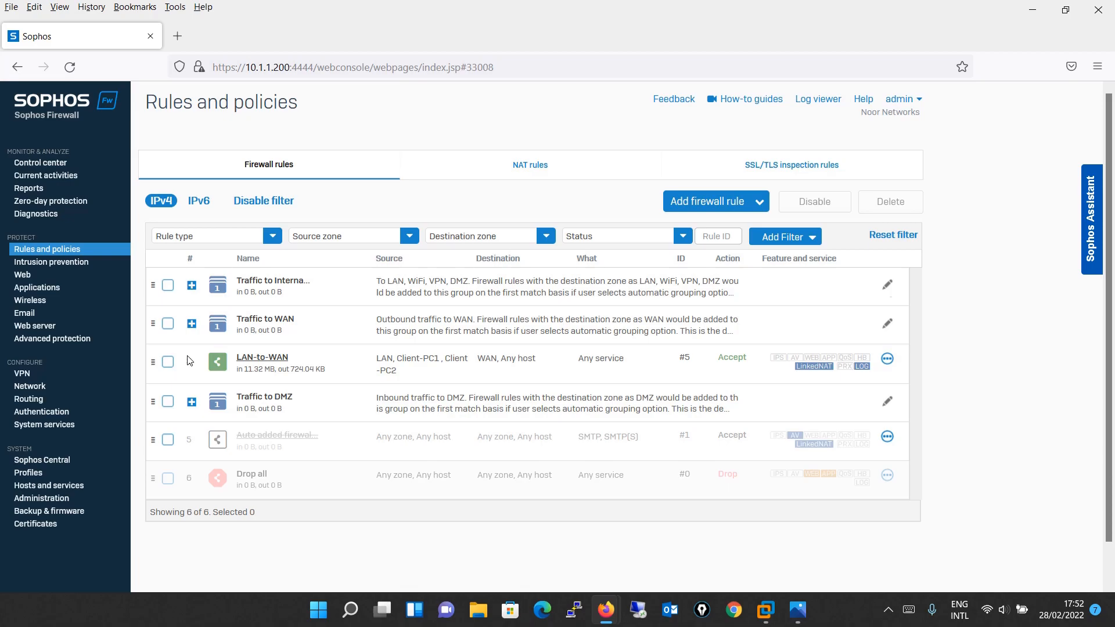
pyautogui.scroll(-1, 188, 360)
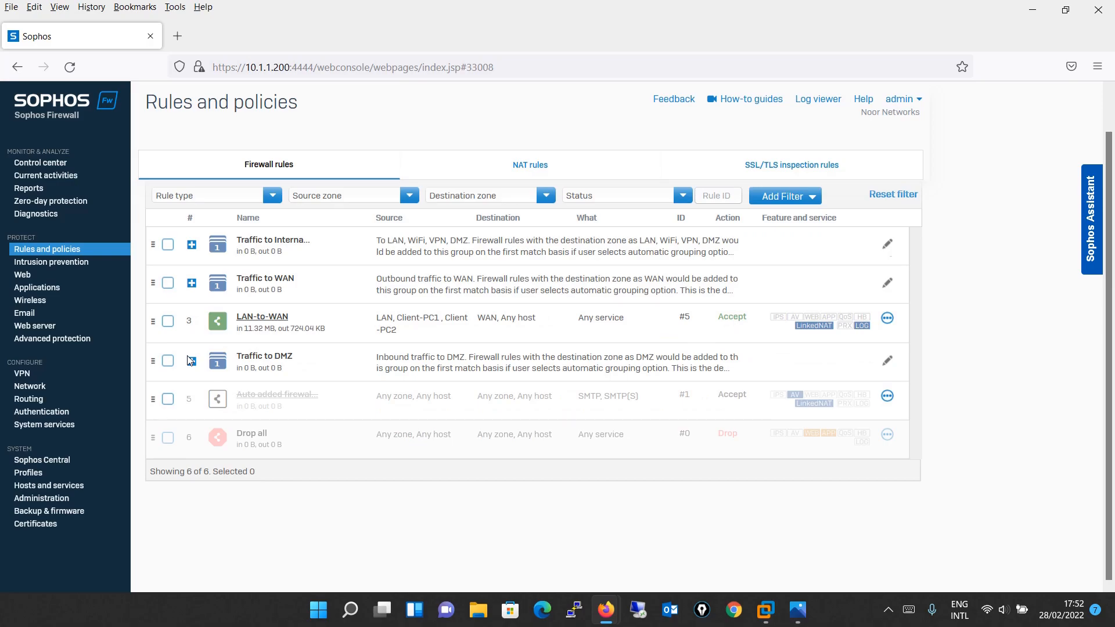
# Step: Open Notepad and write "Source Based NAT" and "Destination based NAT" on two separate lines
pyautogui.press('super')
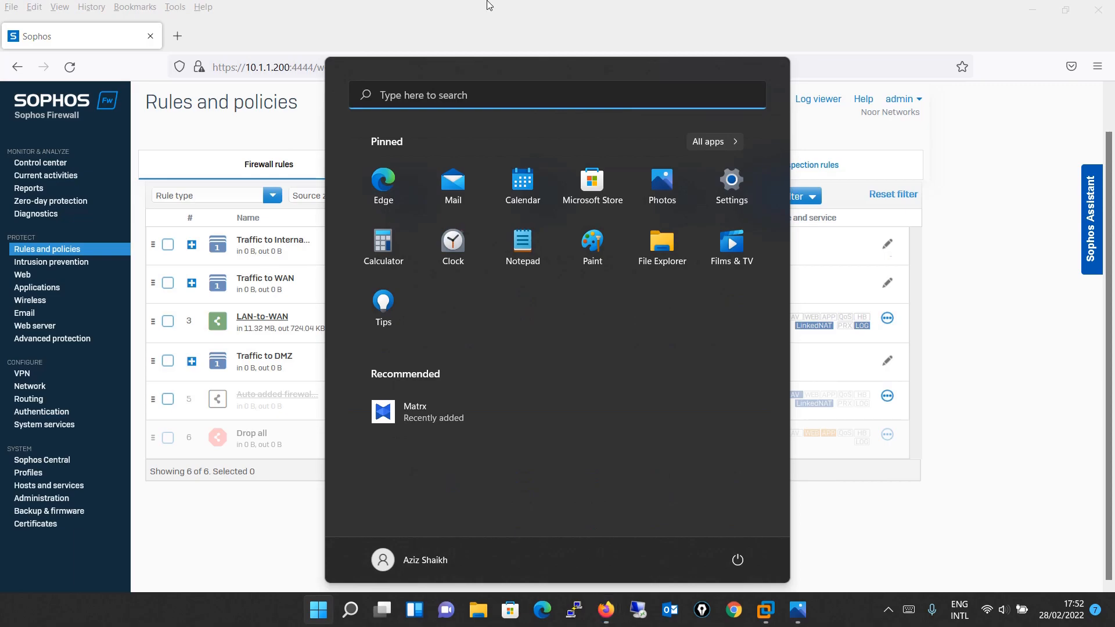
pyautogui.click(452, 85)
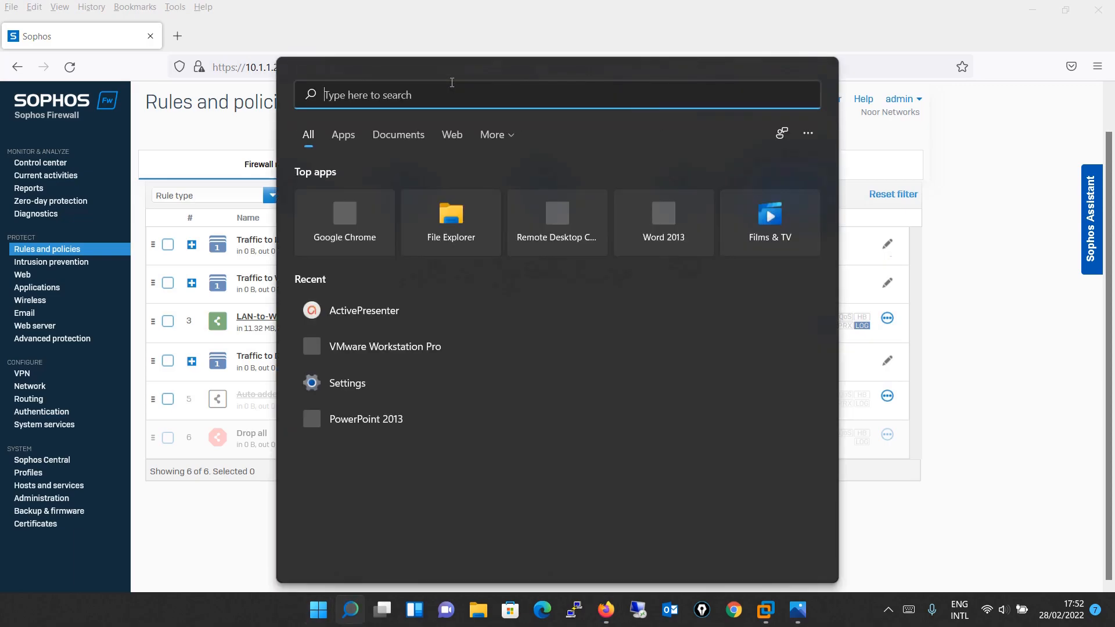
pyautogui.write('notepad')
pyautogui.press('Return')
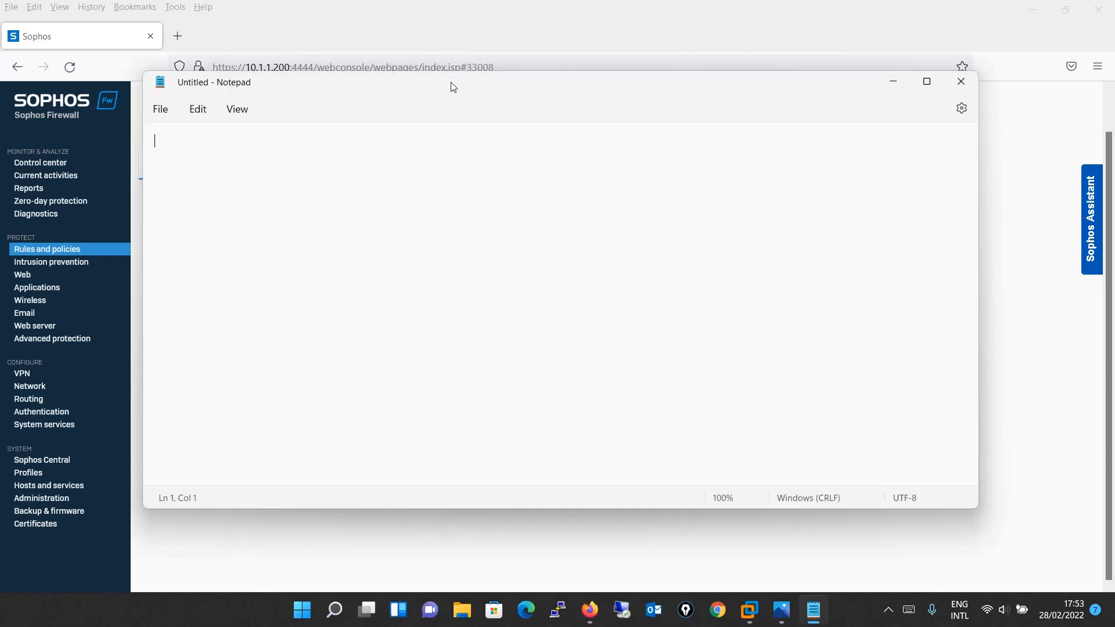
pyautogui.write('Source Based N')
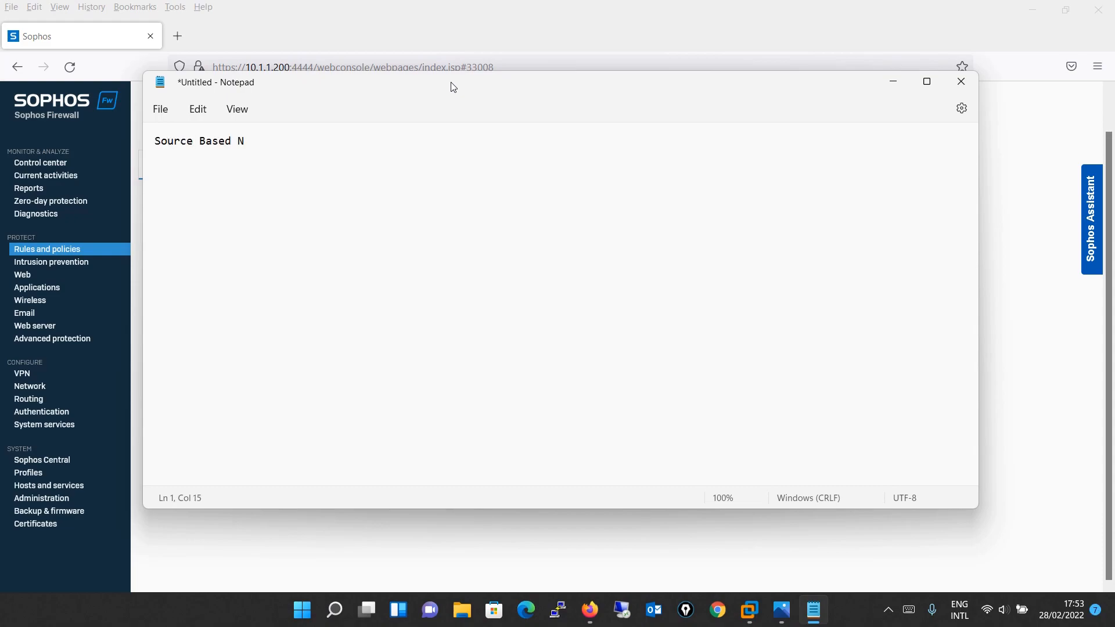
pyautogui.write('AT')
pyautogui.press('Return')
pyautogui.write('Destination  based')
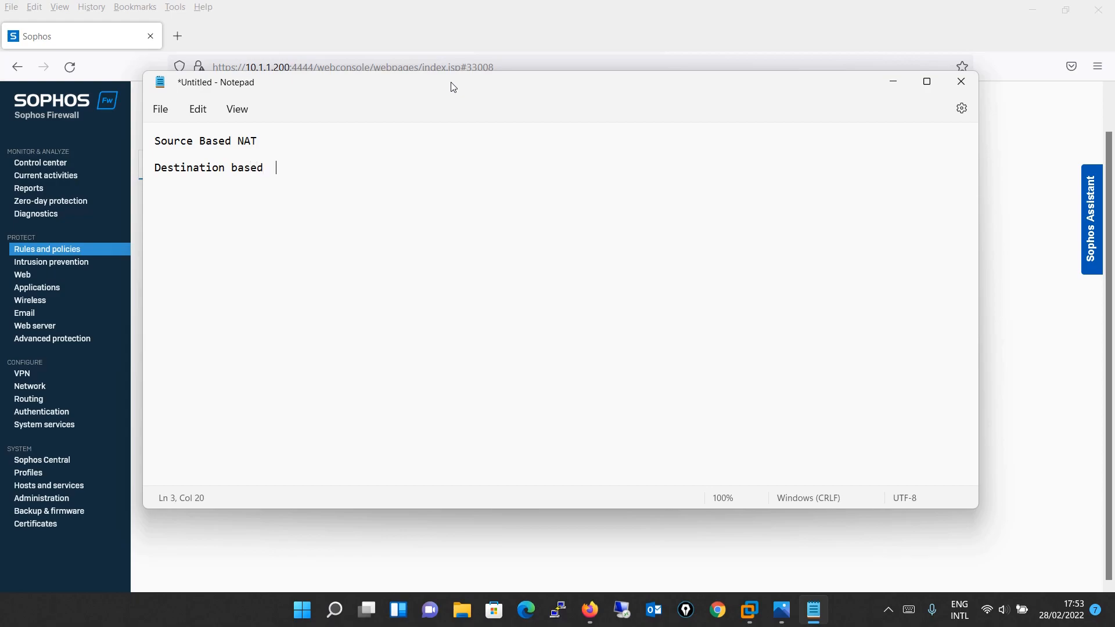
pyautogui.press('BackSpace')
pyautogui.write('NAT')
pyautogui.press('Up')
pyautogui.press('BackSpace')
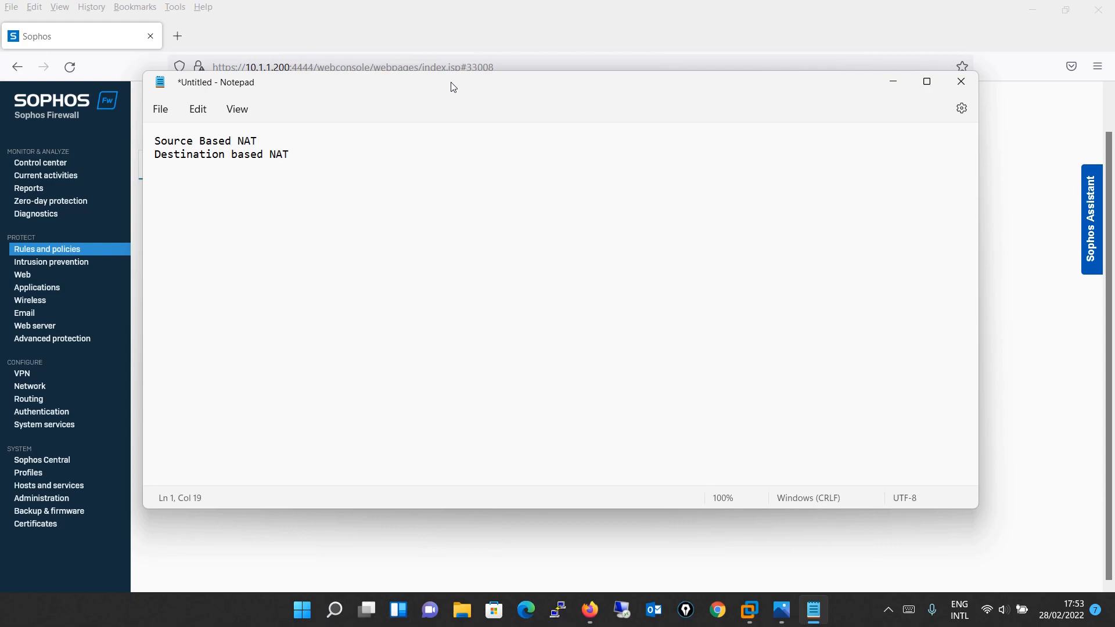
# Step: Annotate the source-based line with "- dynamic nat" and the destination-based line with "- Static NAT", then close Notepad without saving
pyautogui.write('dynamic  nat')
pyautogui.press('Return')
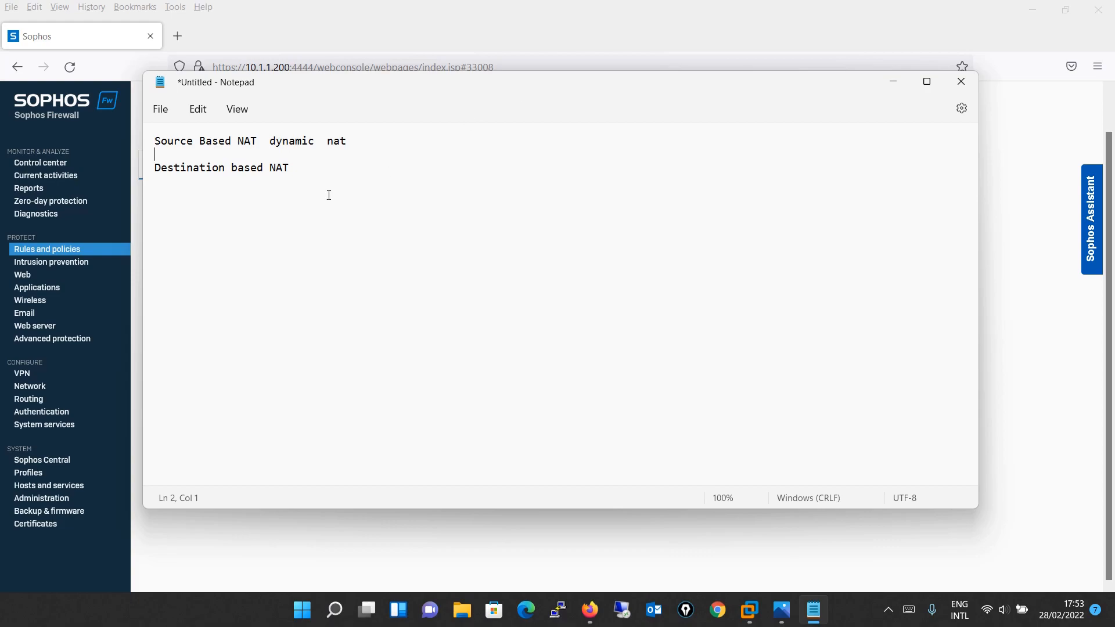
pyautogui.click(264, 141)
pyautogui.write('-')
pyautogui.click(294, 168)
pyautogui.write('- Static NAT')
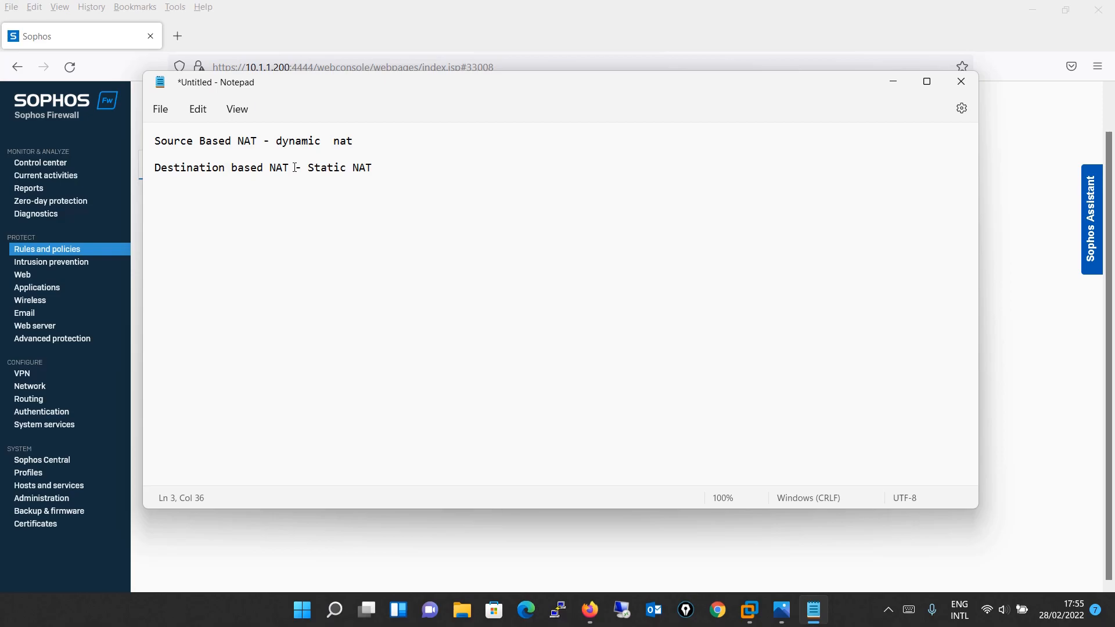
pyautogui.click(548, 340)
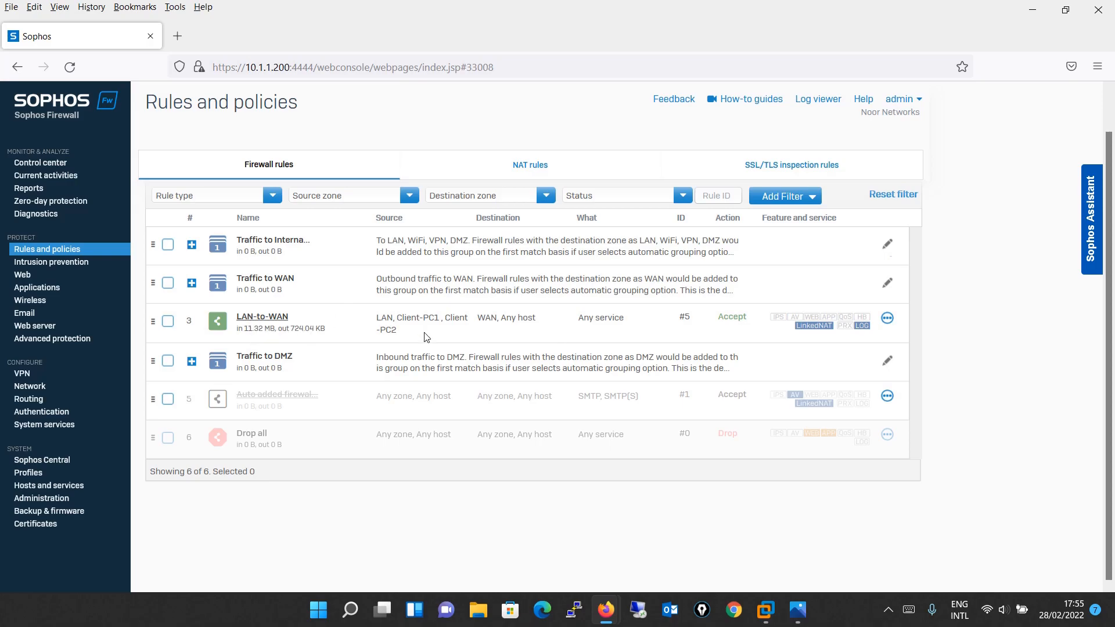
# Step: Start a new IP host group in the firewall's hosts and services, and name it Clients-PC's
pyautogui.click(38, 491)
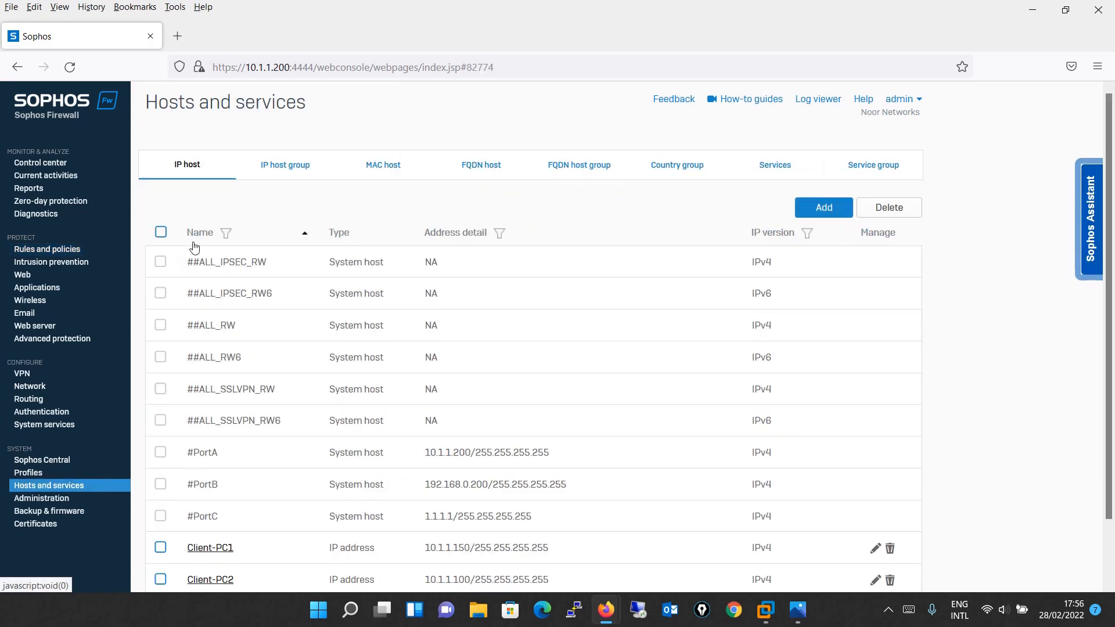
pyautogui.click(296, 177)
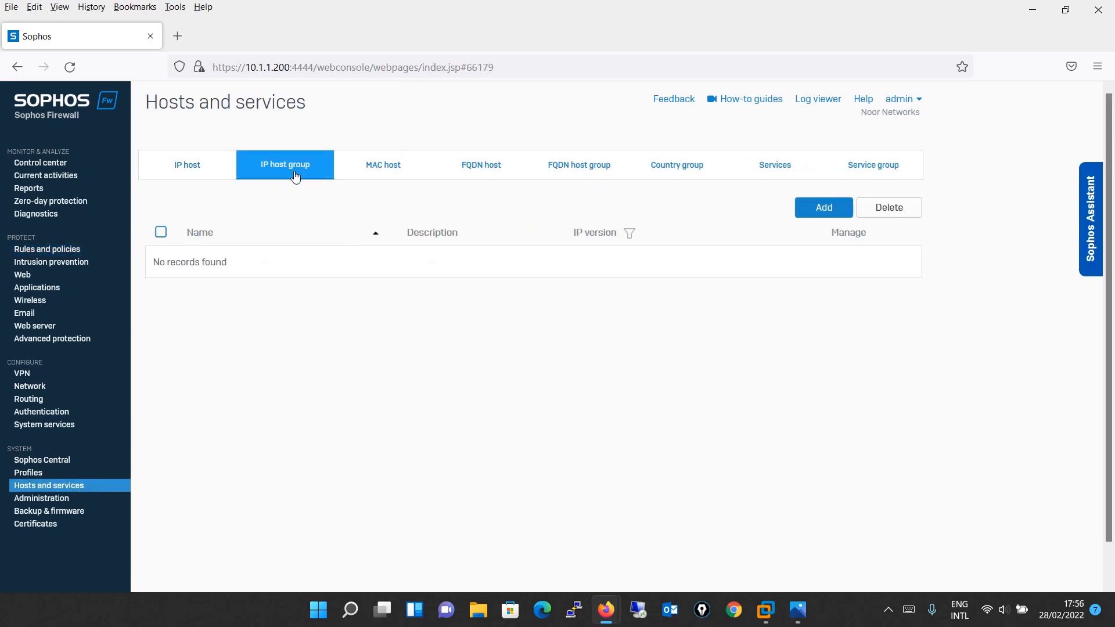
pyautogui.click(841, 208)
pyautogui.write('Clie')
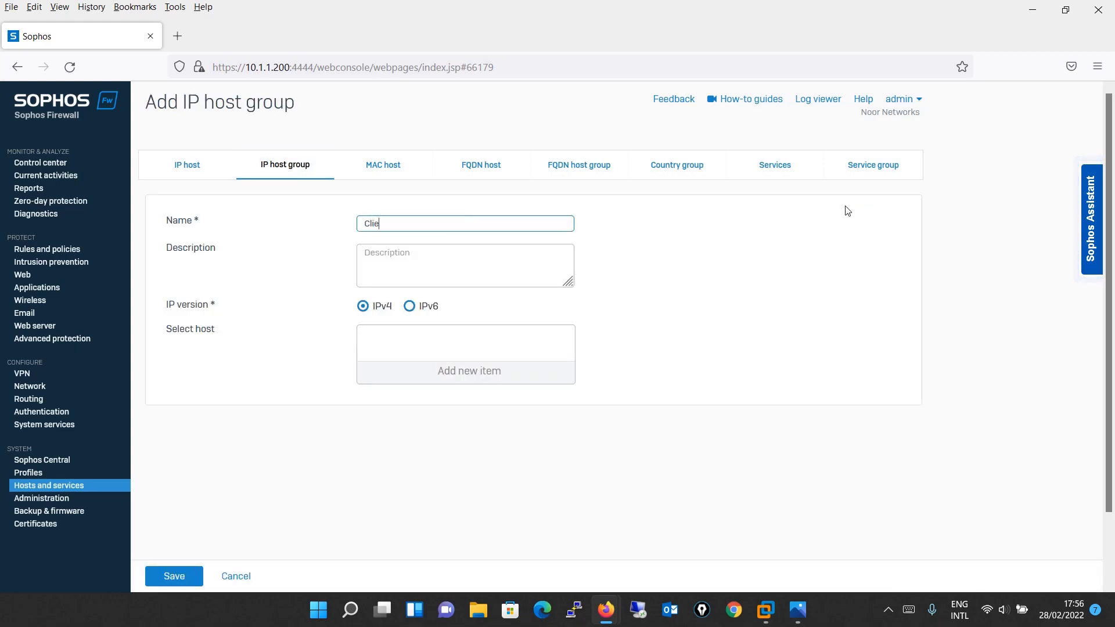
pyautogui.write("nts-PC's")
# Step: Add the hosts Client-PC1 and Client-PC2 to the Clients-PC's group, and save the group
pyautogui.click(485, 377)
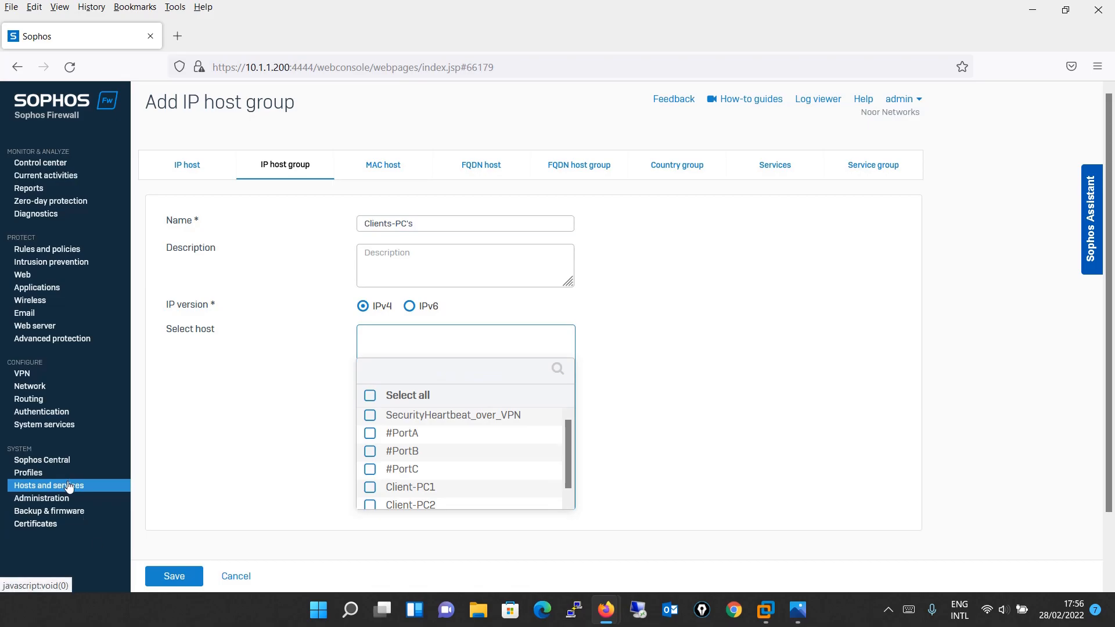
pyautogui.click(434, 371)
pyautogui.write('clie')
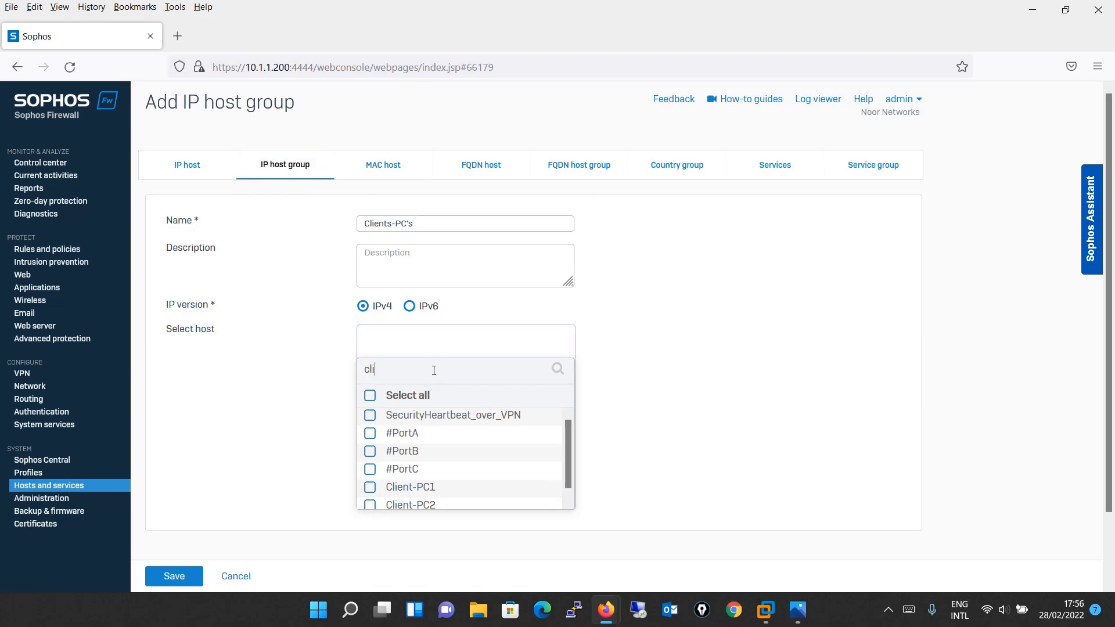
pyautogui.click(369, 395)
pyautogui.click(462, 465)
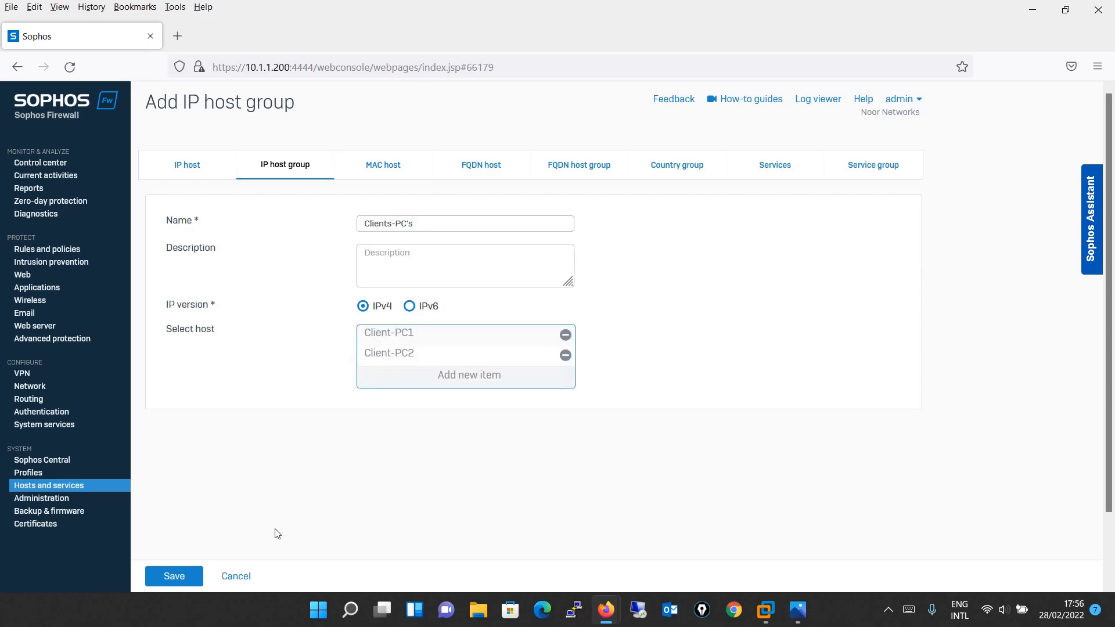
pyautogui.click(162, 577)
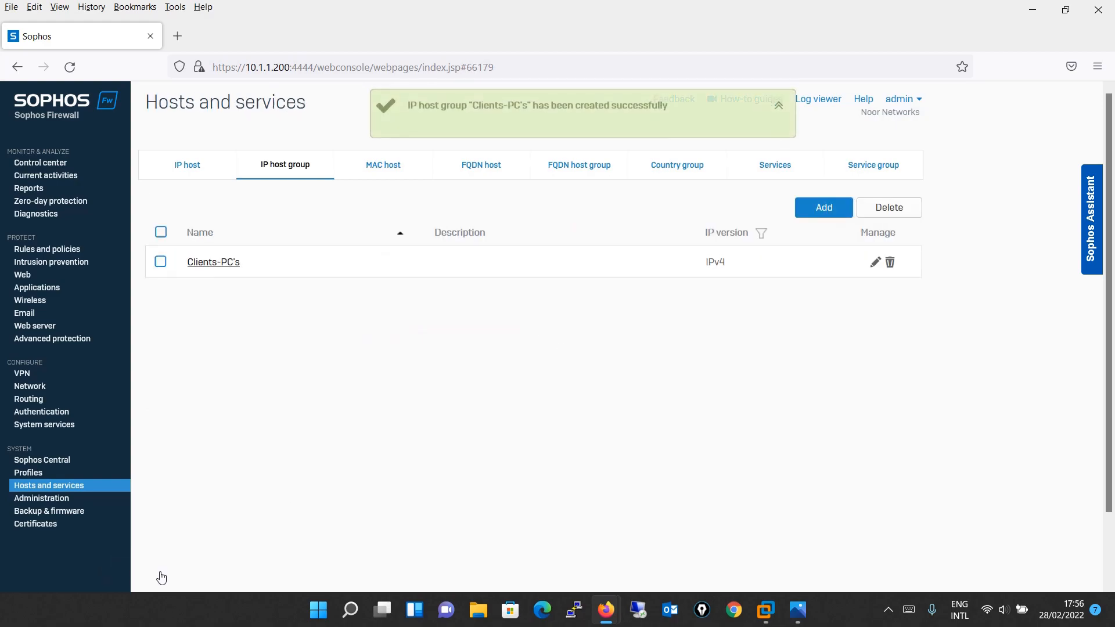
# Step: Open the LAN-to-WAN firewall rule for editing and remove Client-PC1 and Client-PC2 from its source networks and devices
pyautogui.click(76, 251)
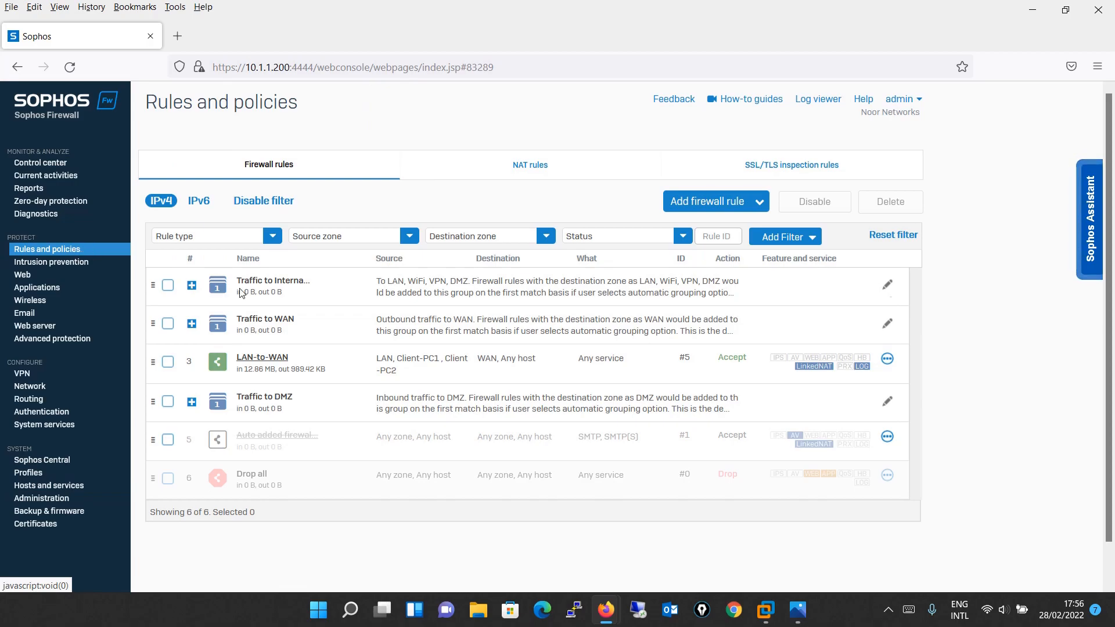
pyautogui.click(261, 358)
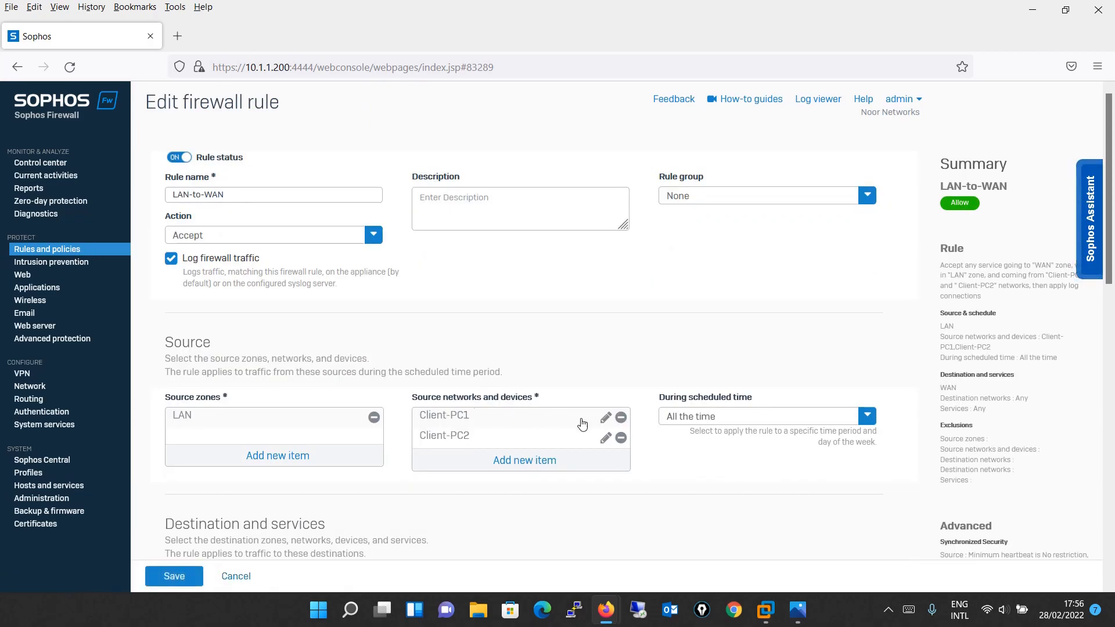
pyautogui.click(622, 424)
pyautogui.click(620, 422)
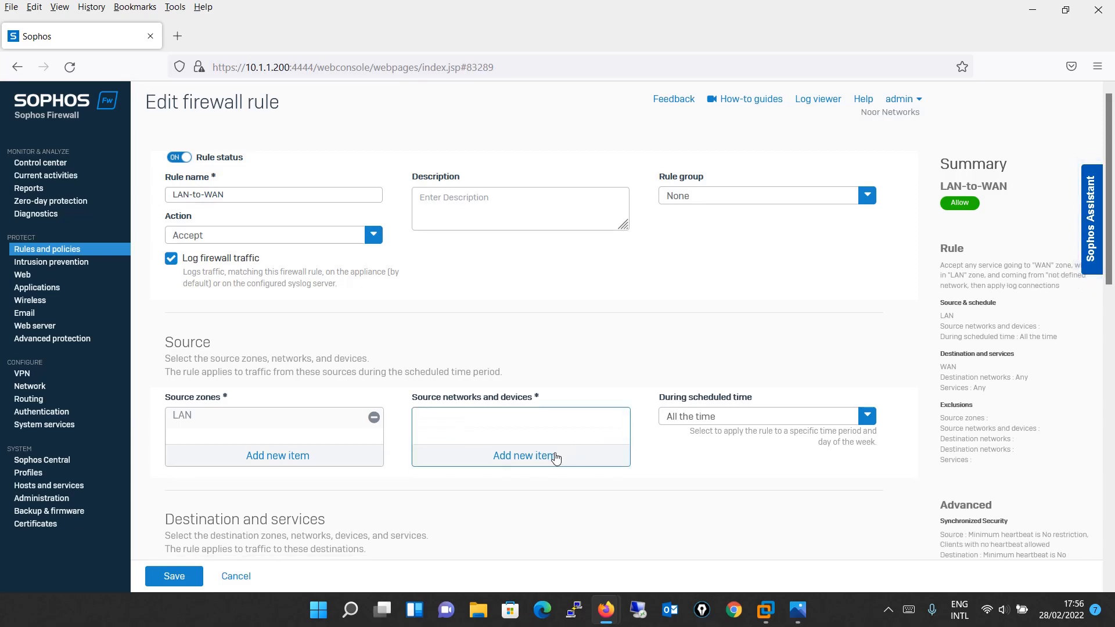
# Step: Add the Clients-PC's host group to the LAN-to-WAN rule's source networks and devices
pyautogui.click(555, 457)
pyautogui.write('cl')
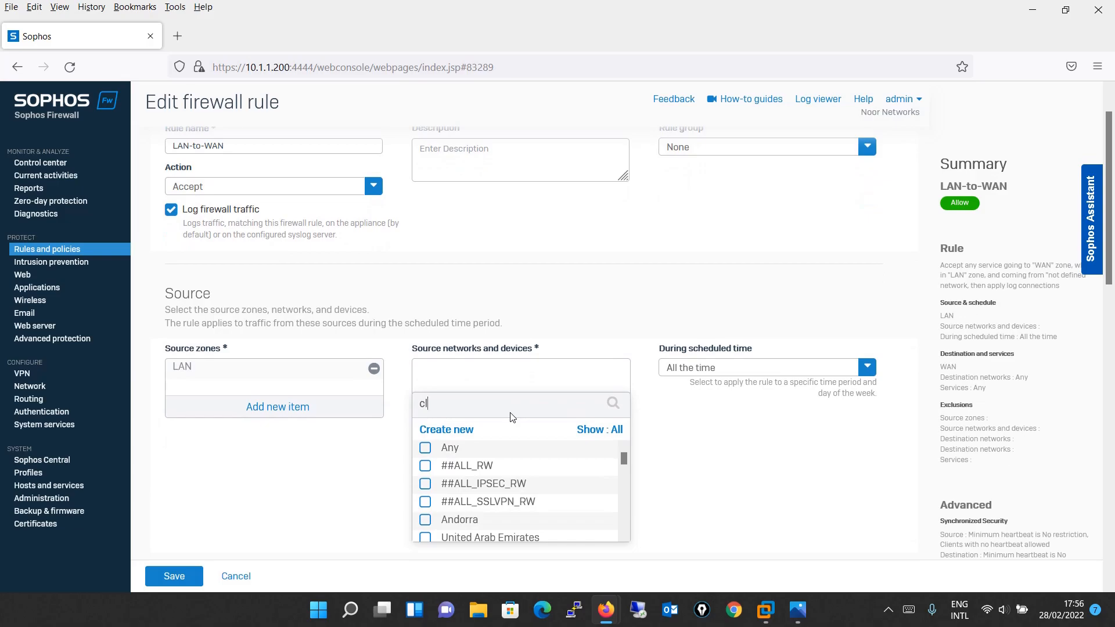
pyautogui.write('ient-pc')
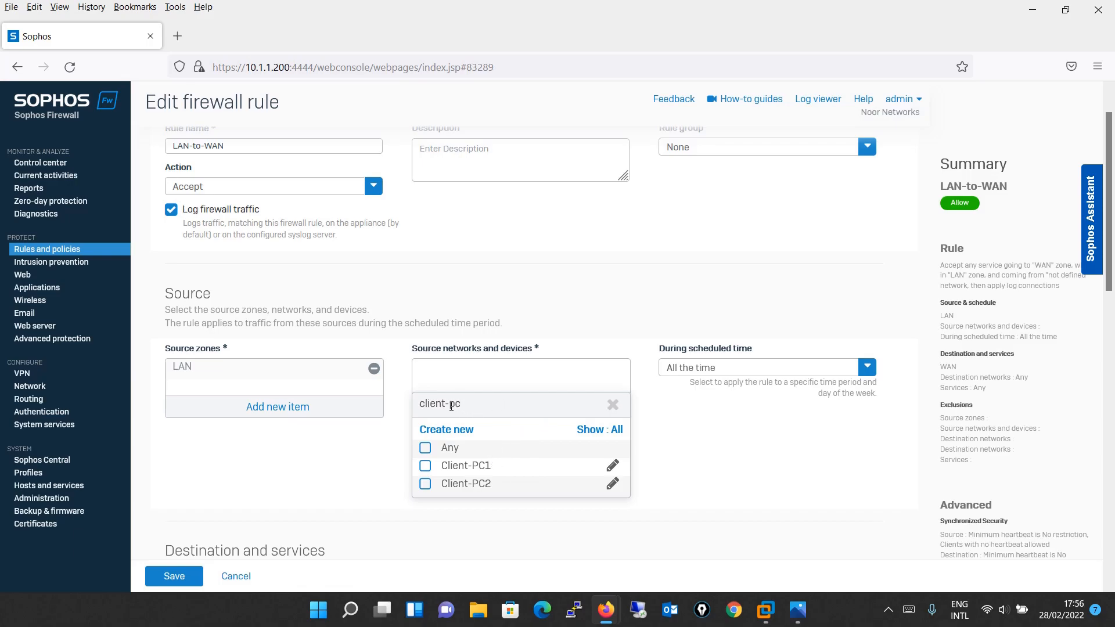
pyautogui.moveTo(494, 405); pyautogui.dragTo(284, 405)
pyautogui.write('Client')
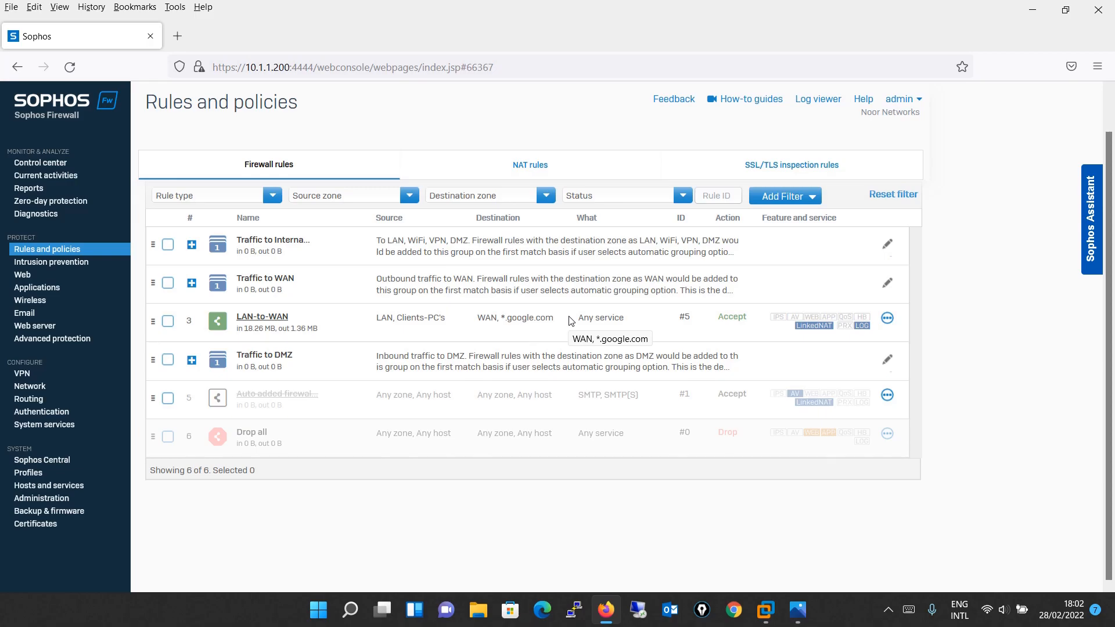
# Step: Switch to the Client-PC1 virtual machine and open google.com in its browser to test the rule
pyautogui.moveTo(774, 612)
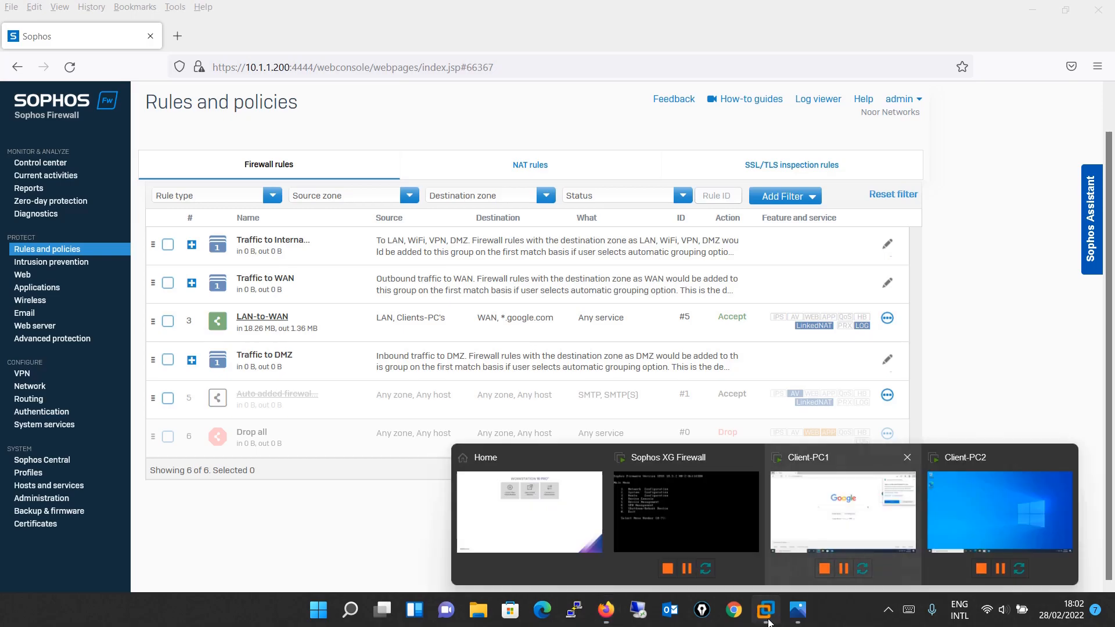
pyautogui.click(785, 581)
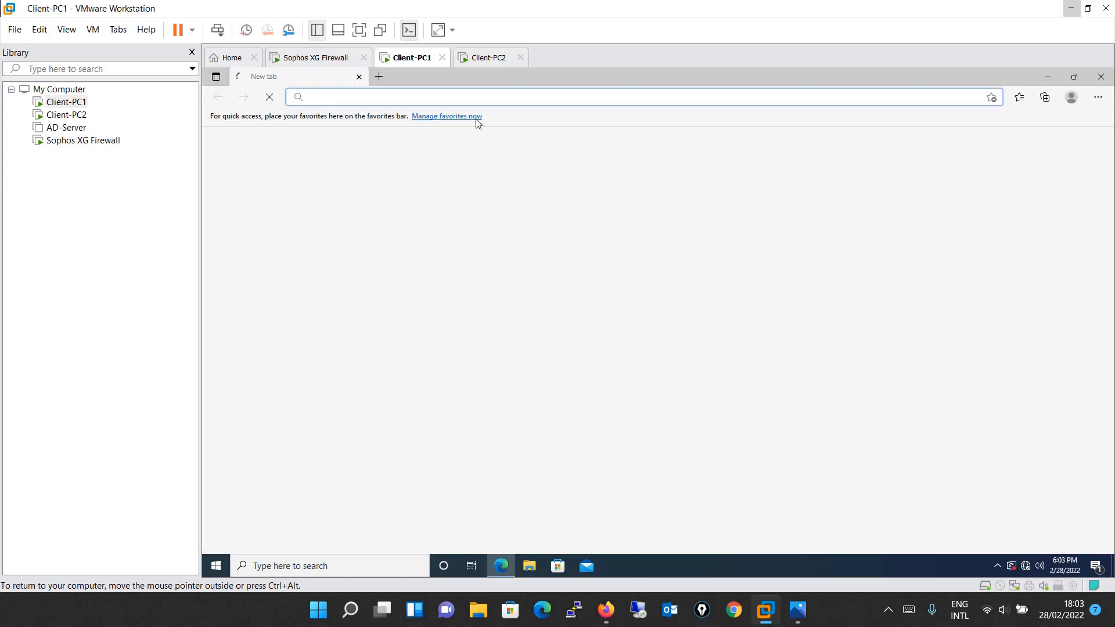
pyautogui.click(466, 100)
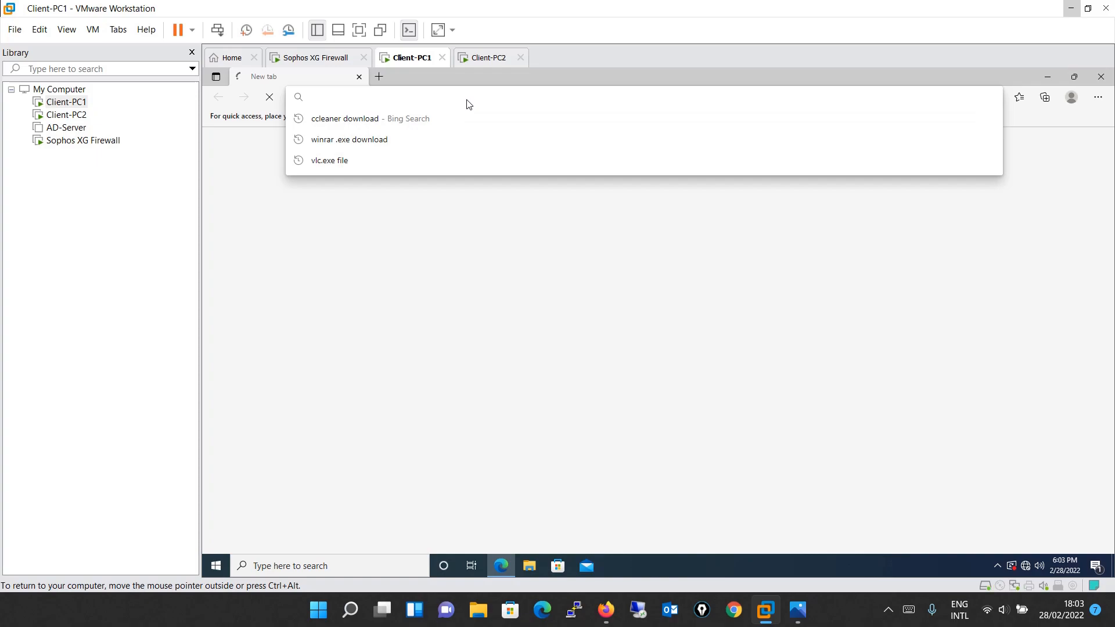
pyautogui.write('google.com')
pyautogui.press('Return')
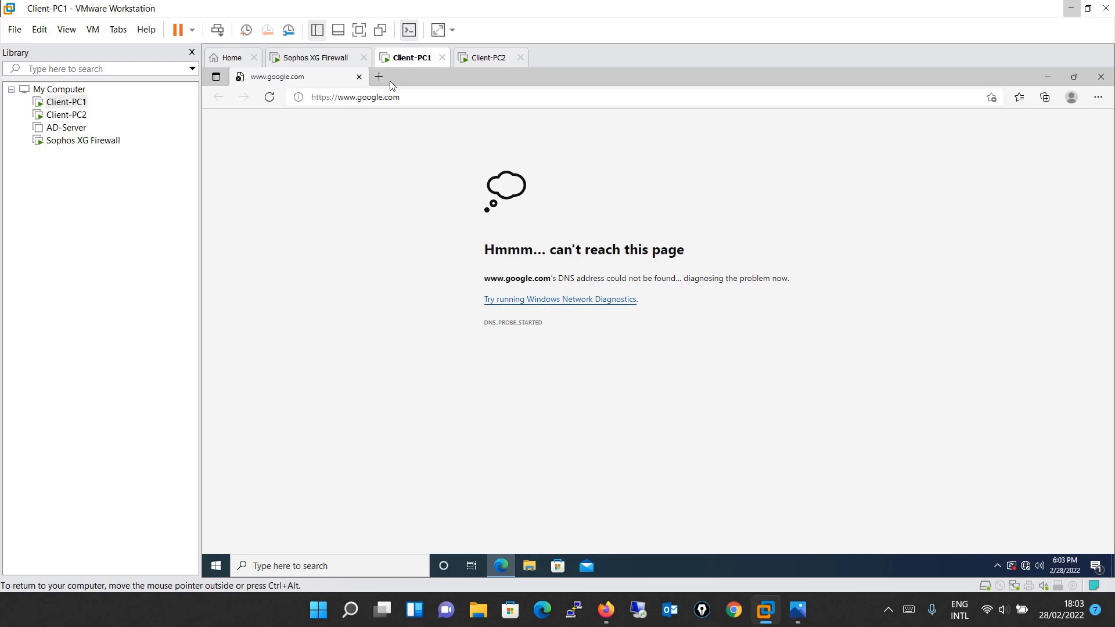
pyautogui.click(606, 616)
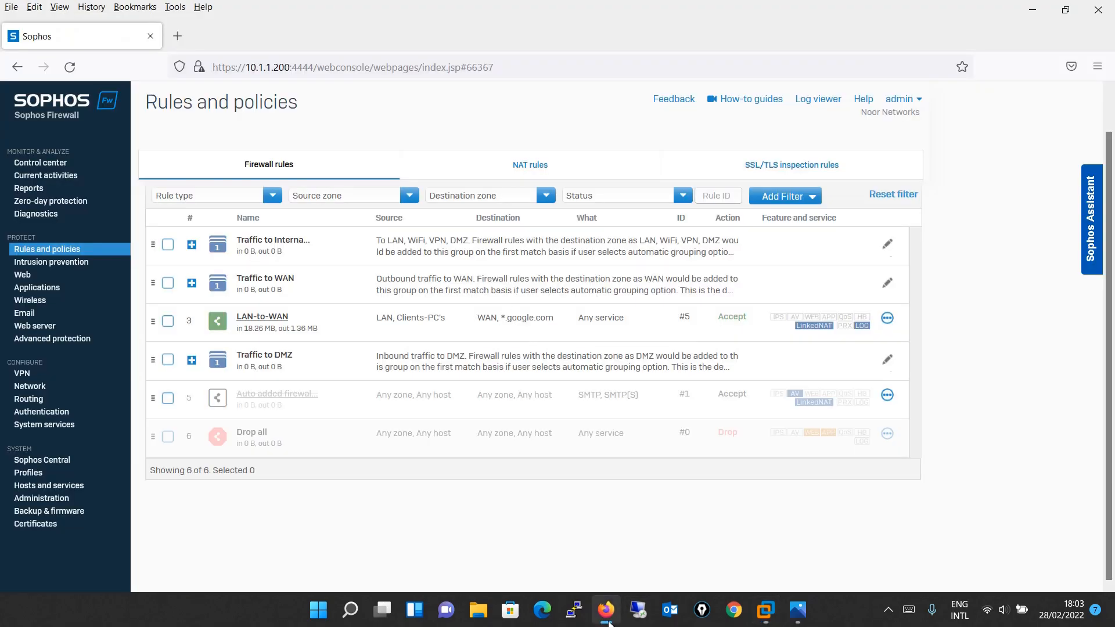
pyautogui.click(606, 618)
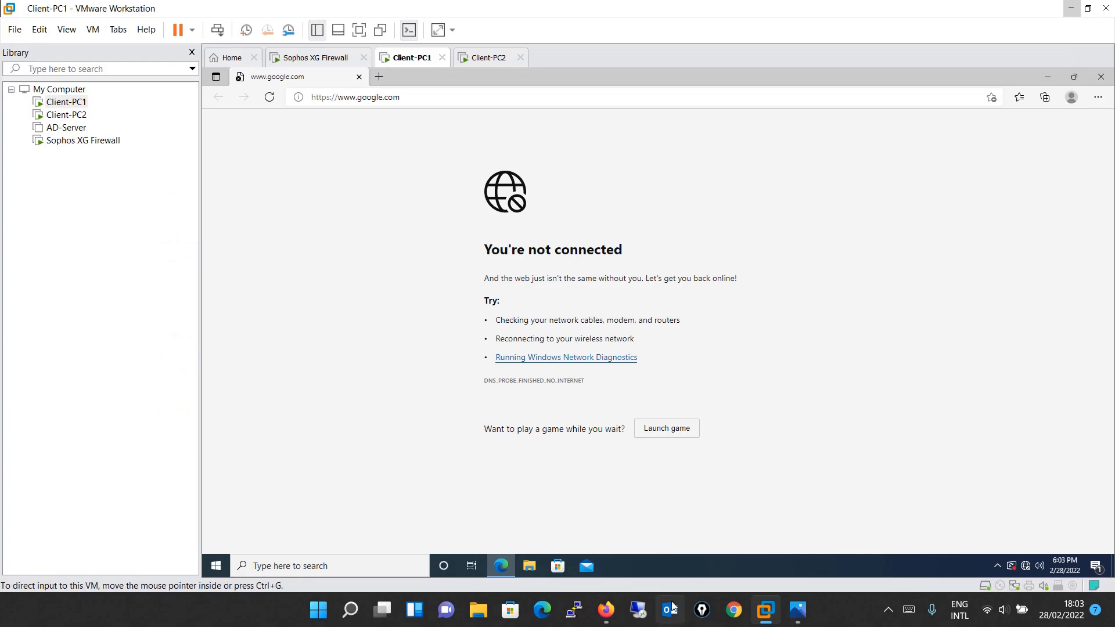
# Step: Return to the firewall console, open the LAN-to-WAN rule, and start a new IP host for its destination networks
pyautogui.click(602, 616)
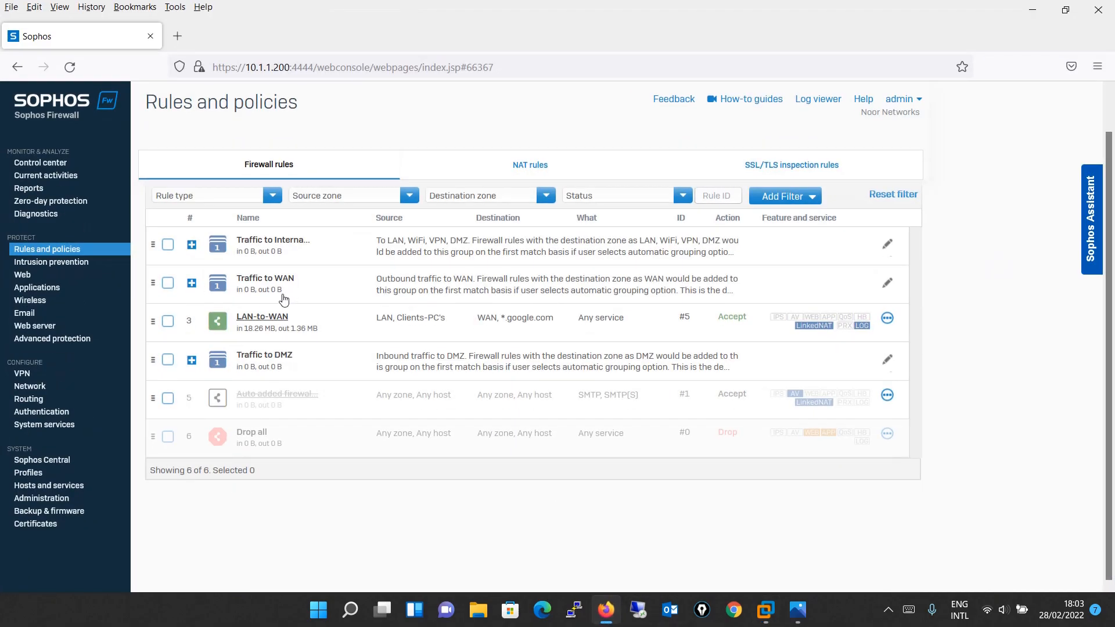
pyautogui.click(271, 316)
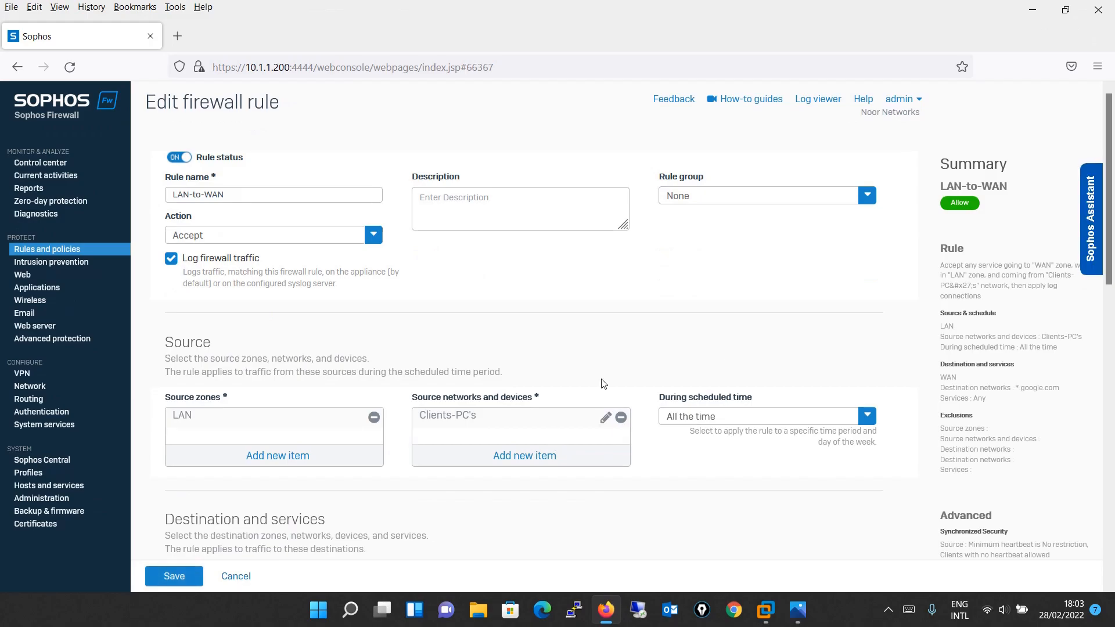
pyautogui.scroll(-5, 1108, 268)
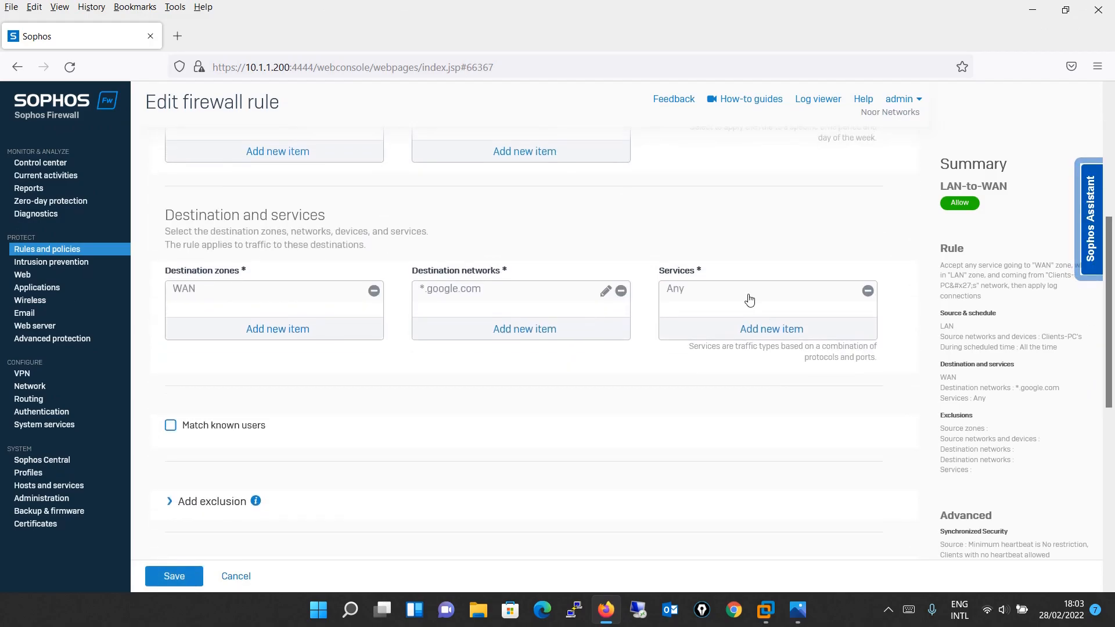
pyautogui.click(548, 329)
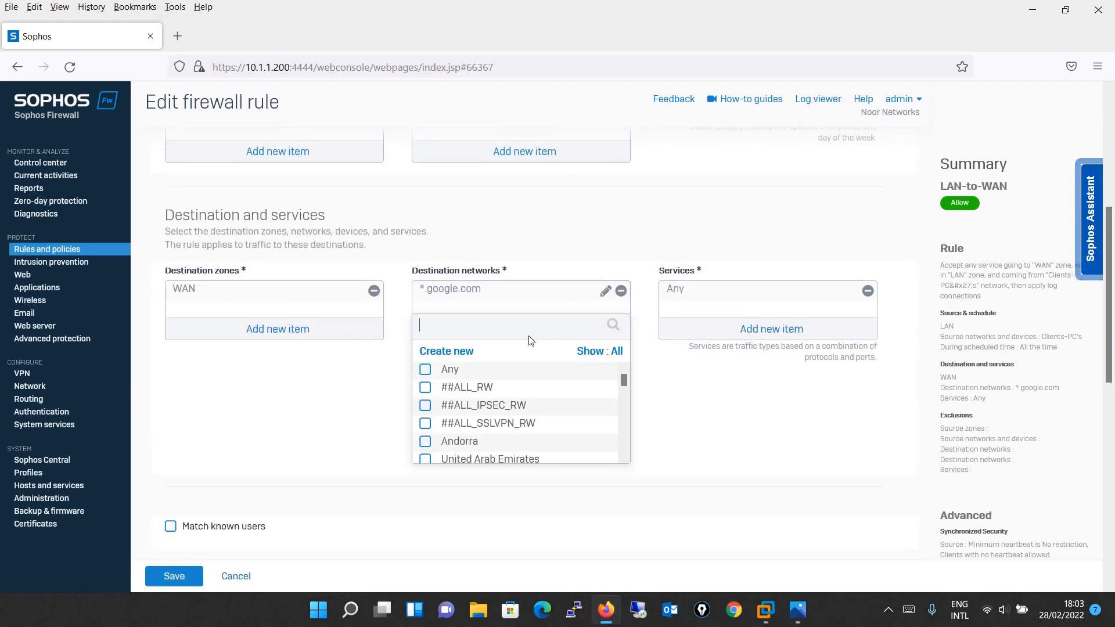
pyautogui.click(457, 352)
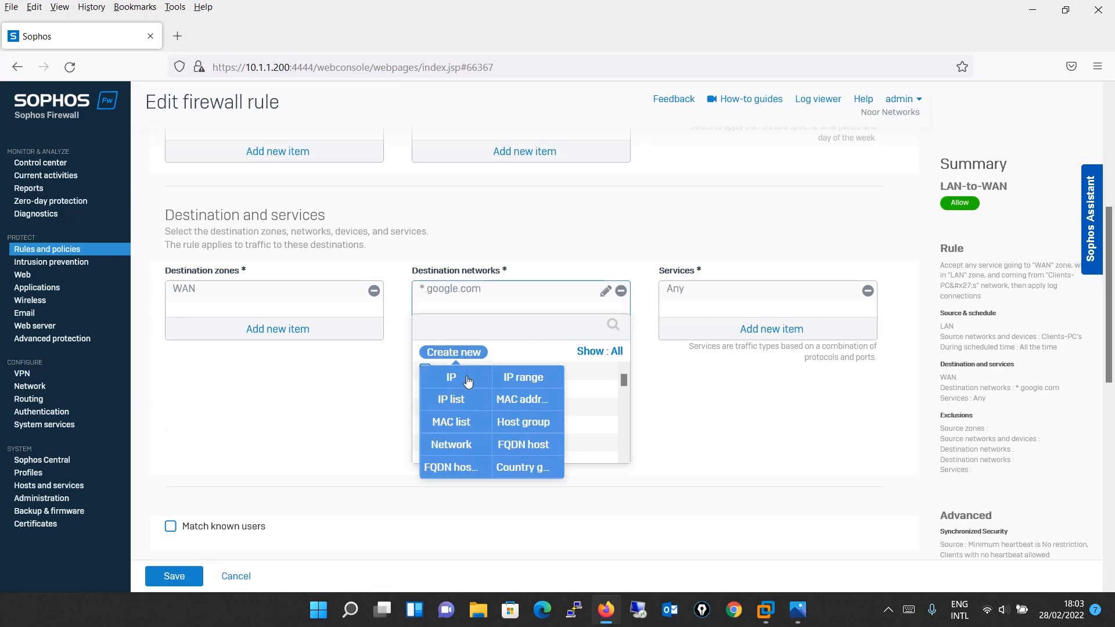
pyautogui.click(467, 377)
# Step: Name the host Google-DNS with IP address 8.8.8.8, then save the host and the firewall rule
pyautogui.write('Google-DNS')
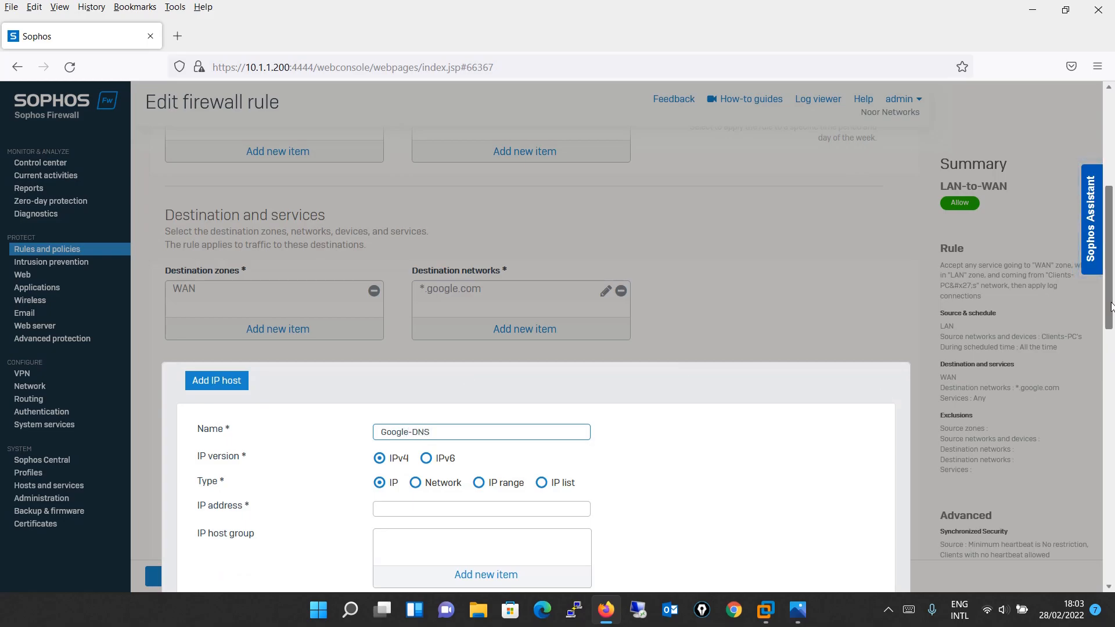
pyautogui.scroll(-2, 1110, 300)
pyautogui.click(503, 411)
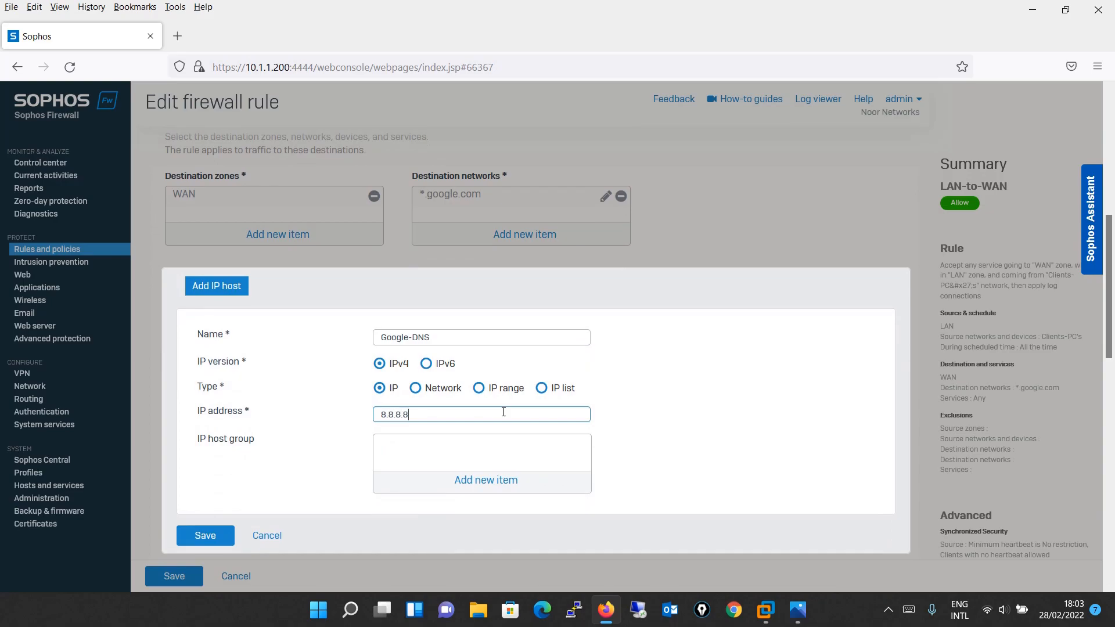
pyautogui.click(187, 538)
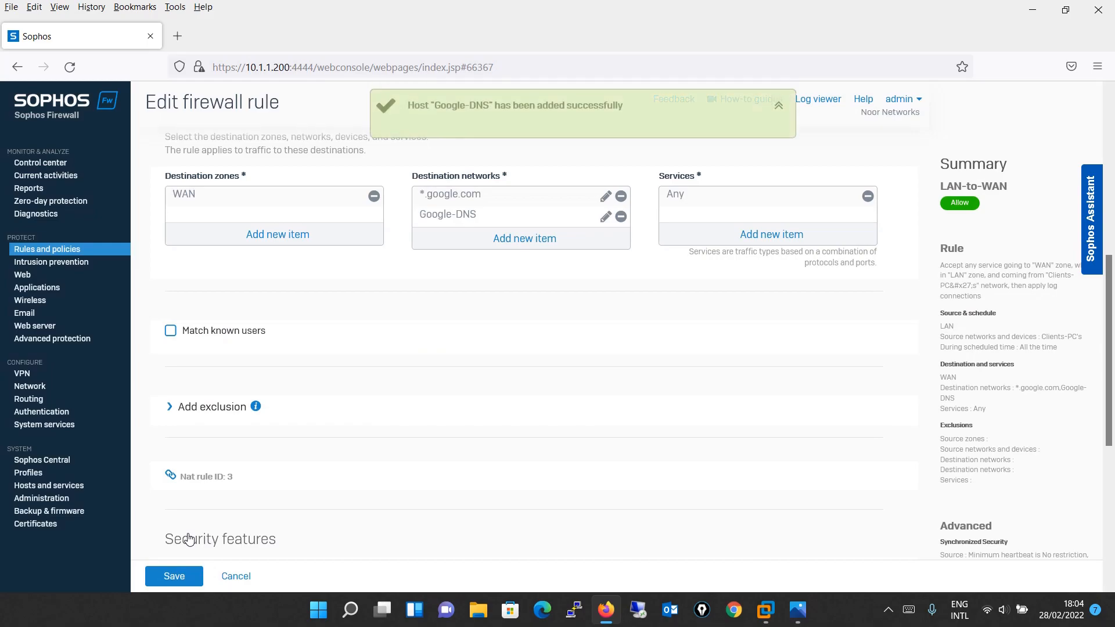
pyautogui.click(159, 578)
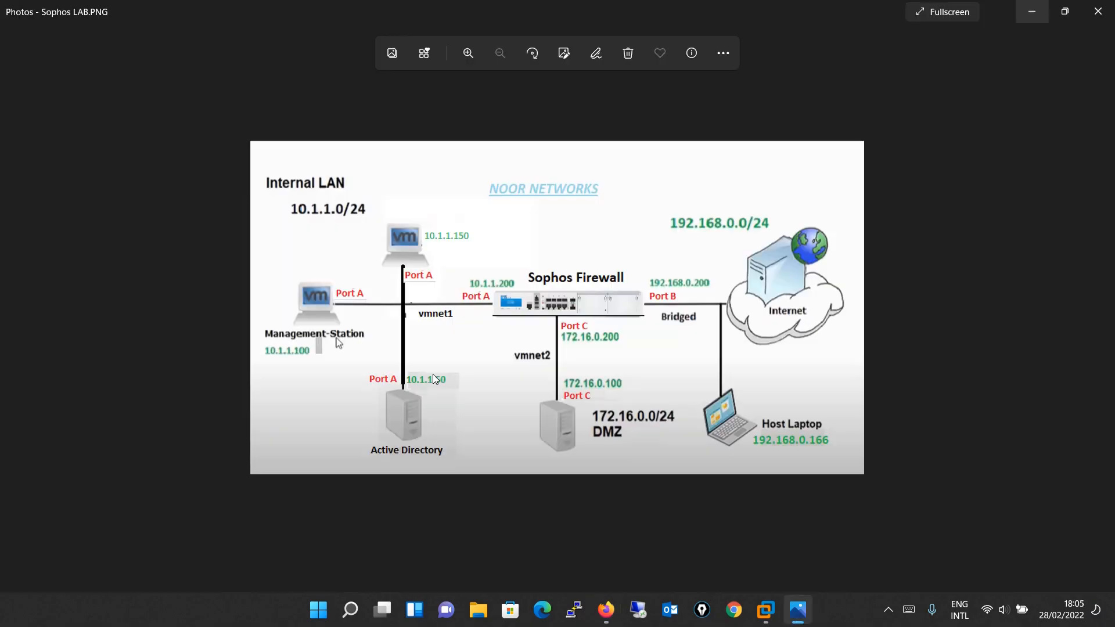
# Step: Leave the network diagram and reload google.com in Client-PC1's browser to test access again
pyautogui.click(797, 612)
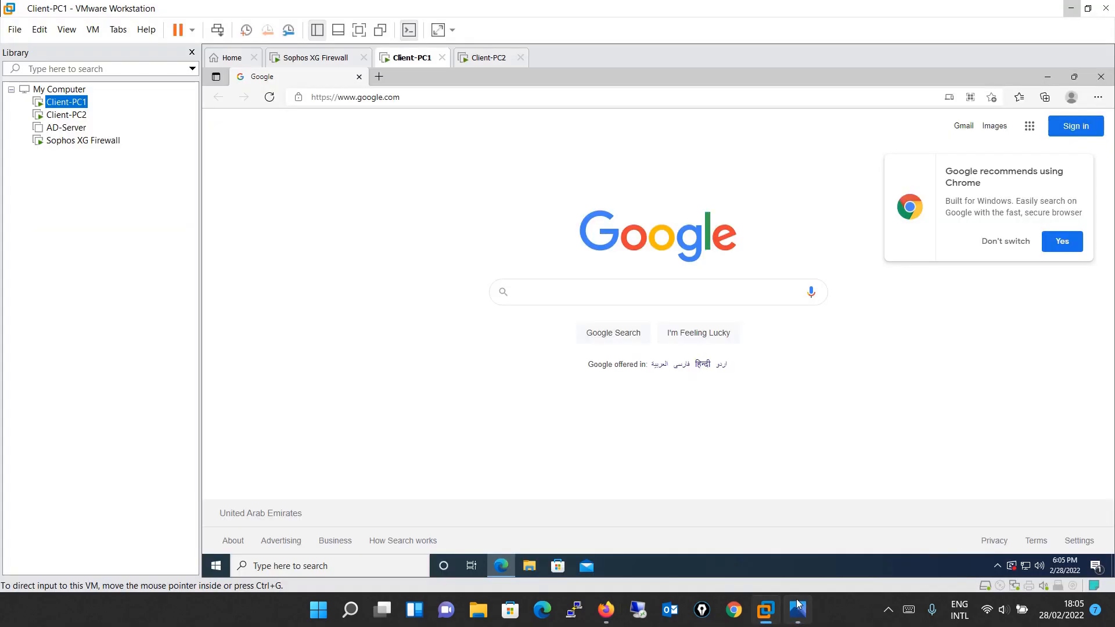
pyautogui.click(435, 98)
pyautogui.press('Return')
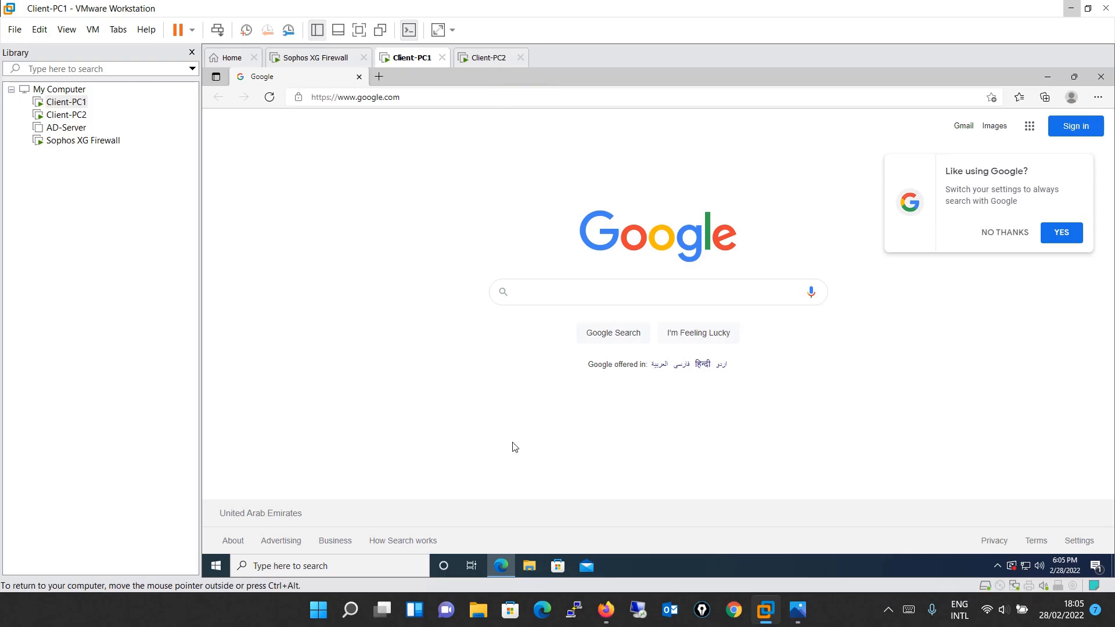
pyautogui.click(799, 610)
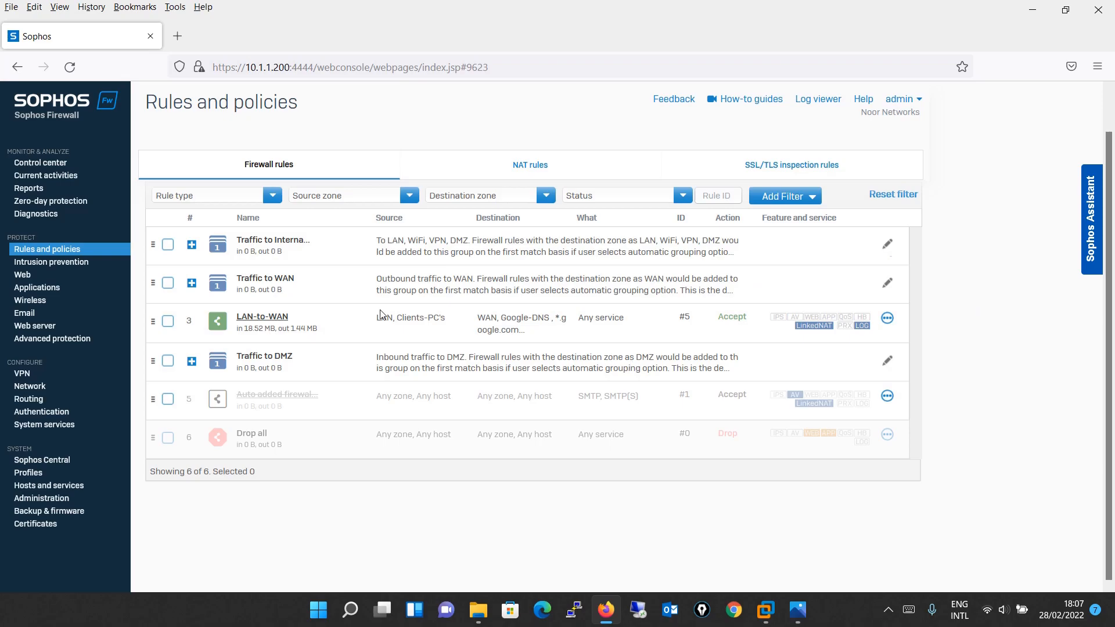
# Step: Open the LAN-to-WAN rule and replace *.google.com and Google-DNS with Any in its destination networks
pyautogui.click(277, 318)
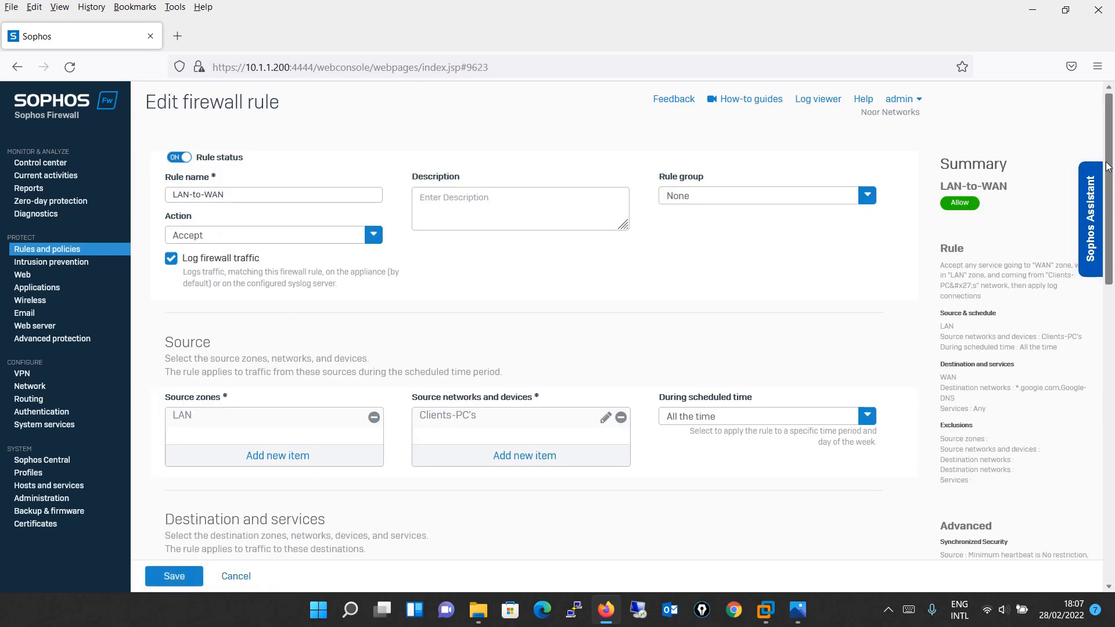
pyautogui.scroll(-3, 1109, 168)
pyautogui.scroll(3, 1110, 166)
pyautogui.moveTo(1111, 168); pyautogui.dragTo(1113, 256)
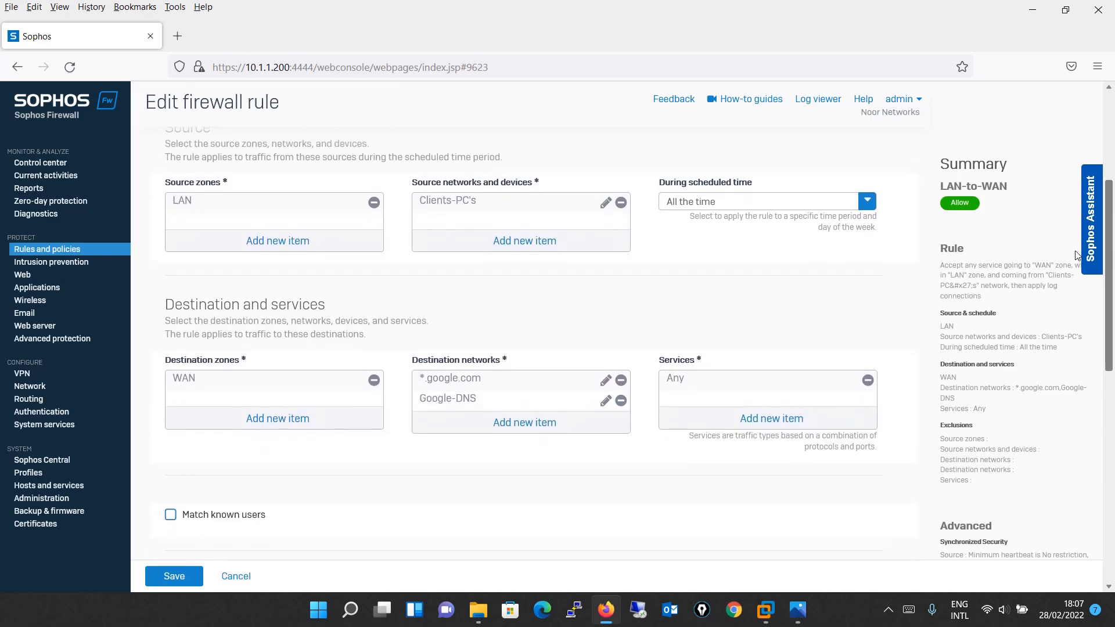
pyautogui.click(620, 379)
pyautogui.click(620, 380)
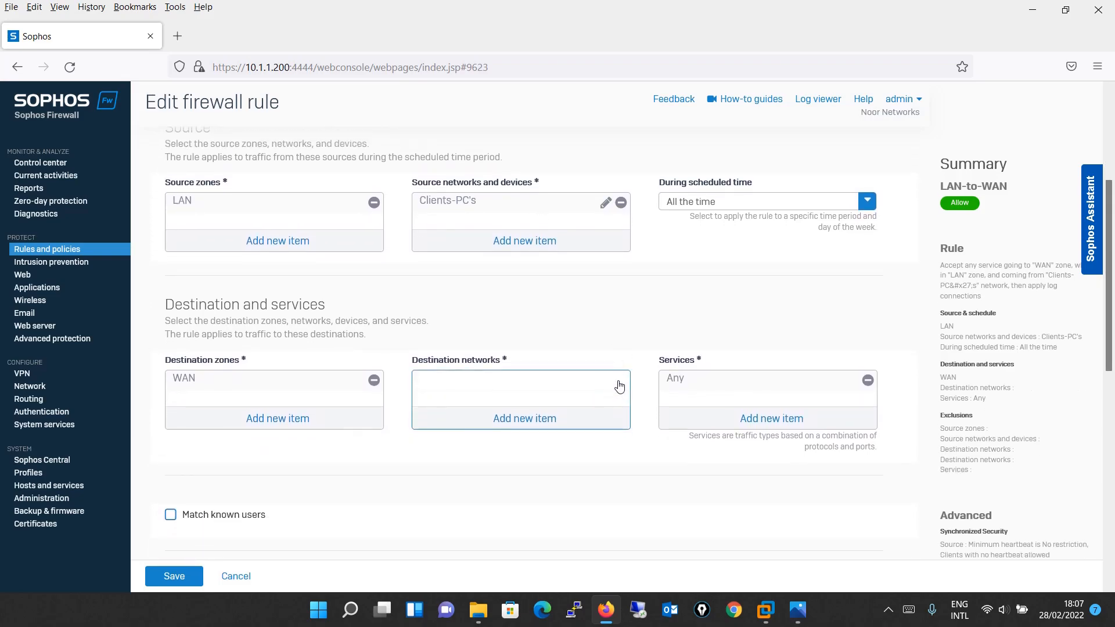
pyautogui.click(555, 418)
pyautogui.click(489, 449)
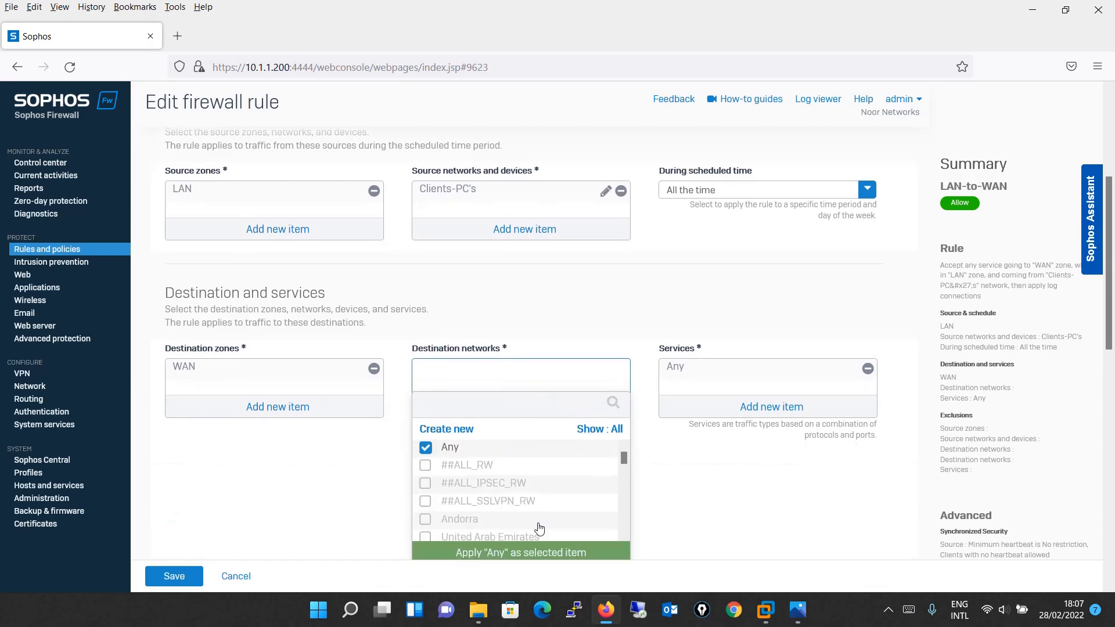
pyautogui.click(559, 553)
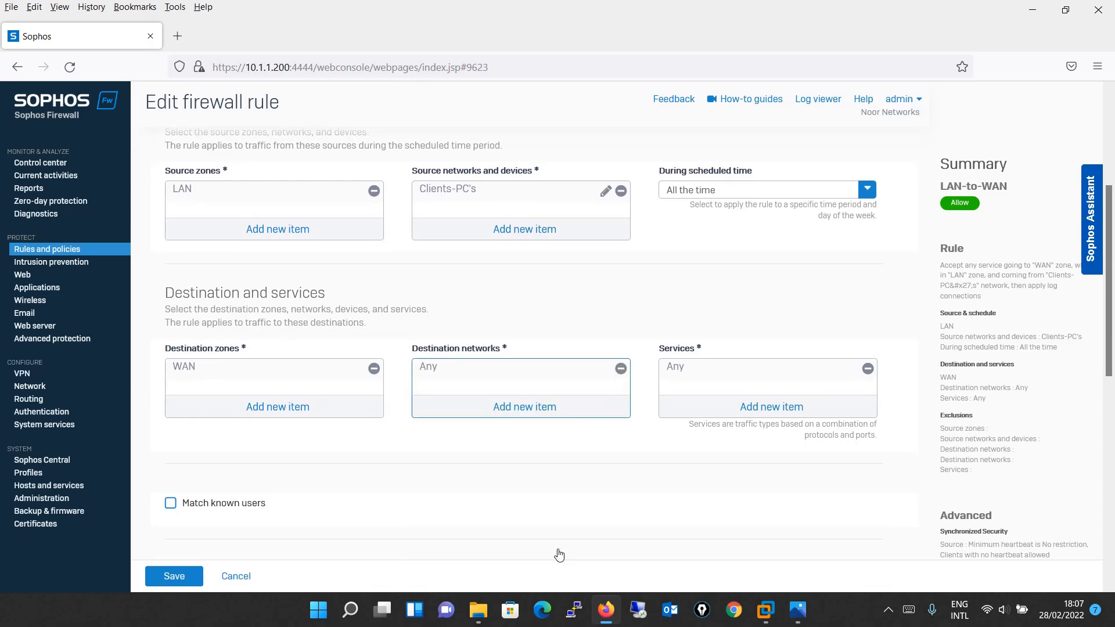
# Step: Replace Any in the rule's services with HTTP, HTTPS and DNS
pyautogui.click(867, 369)
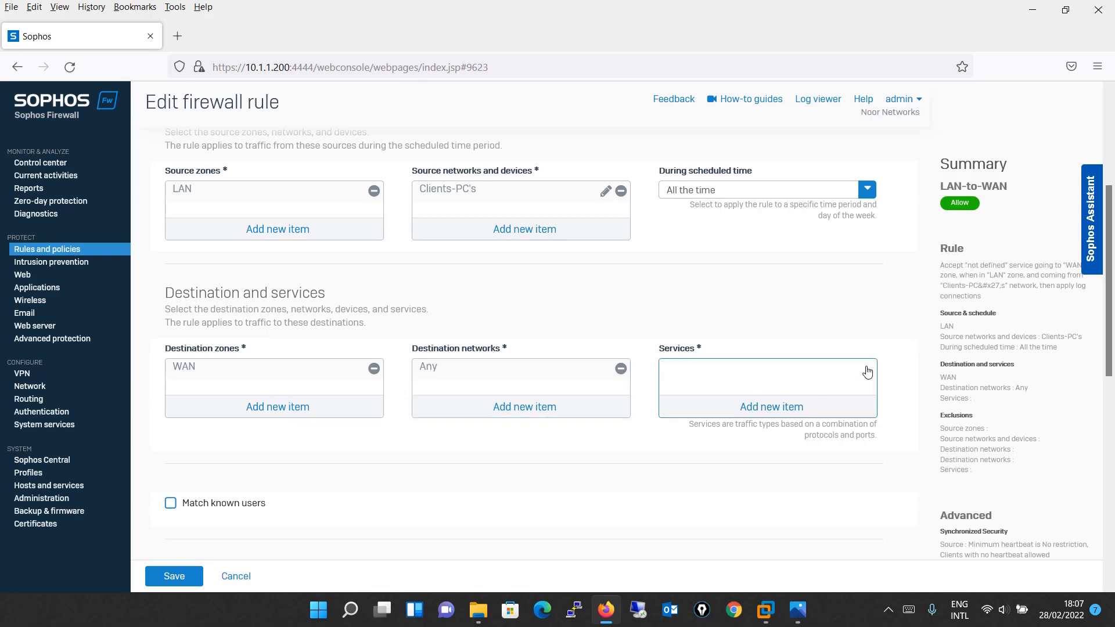
pyautogui.click(809, 412)
pyautogui.write('http')
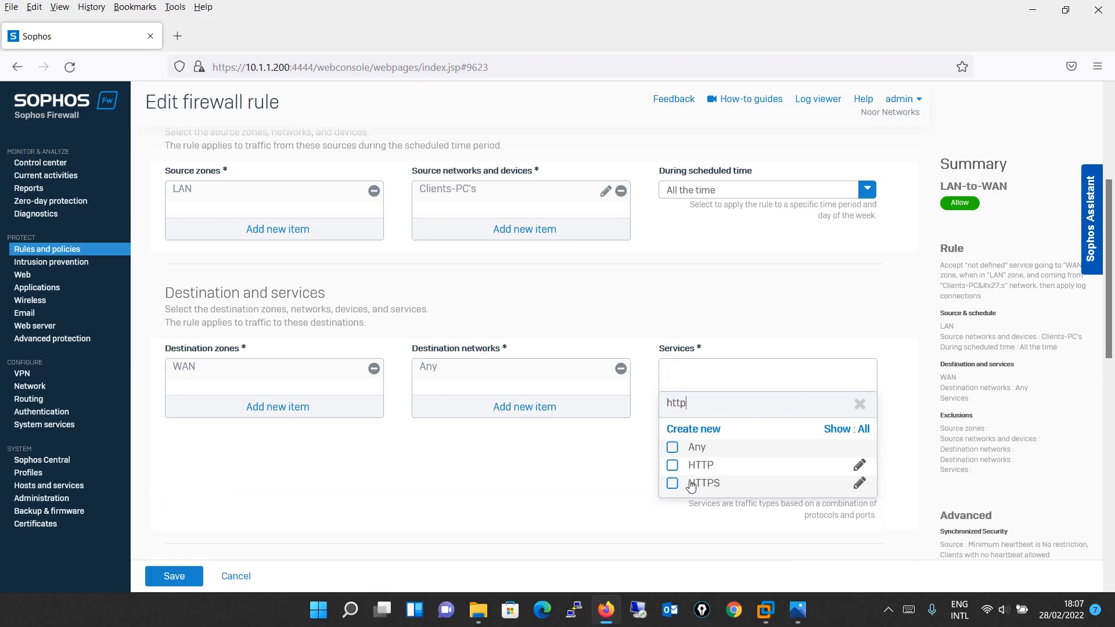
pyautogui.click(699, 466)
pyautogui.click(702, 485)
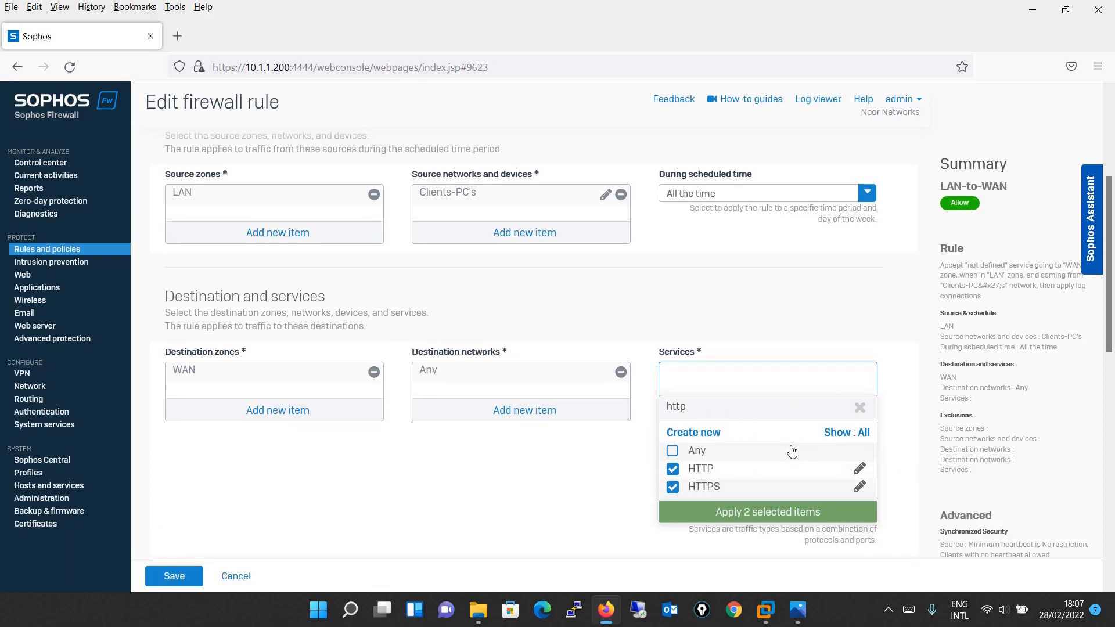
pyautogui.click(859, 407)
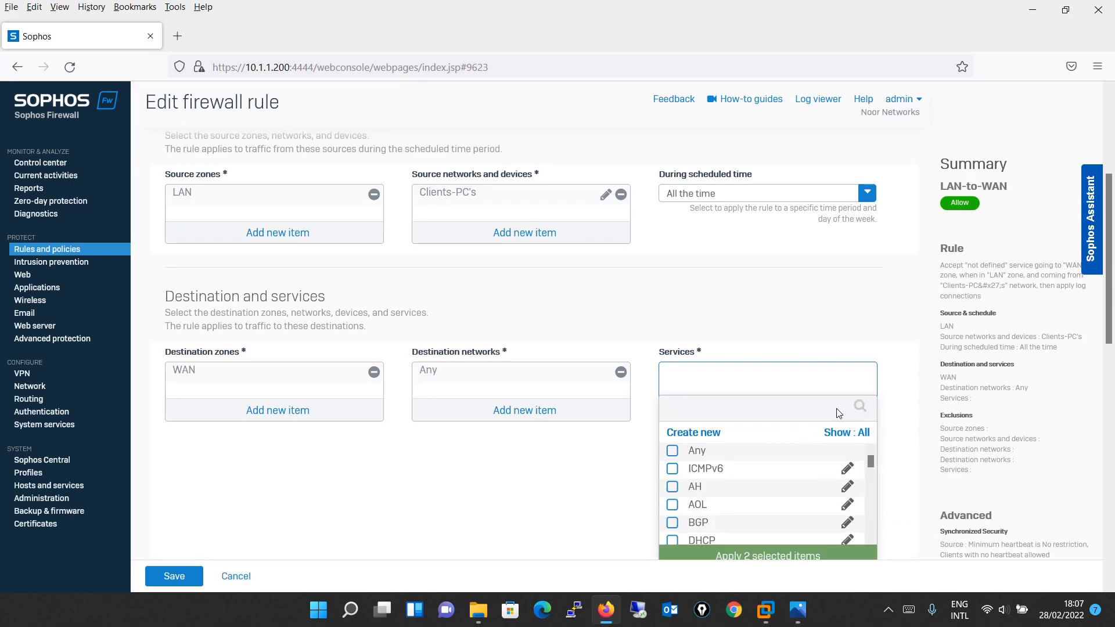
pyautogui.click(772, 411)
pyautogui.click(715, 469)
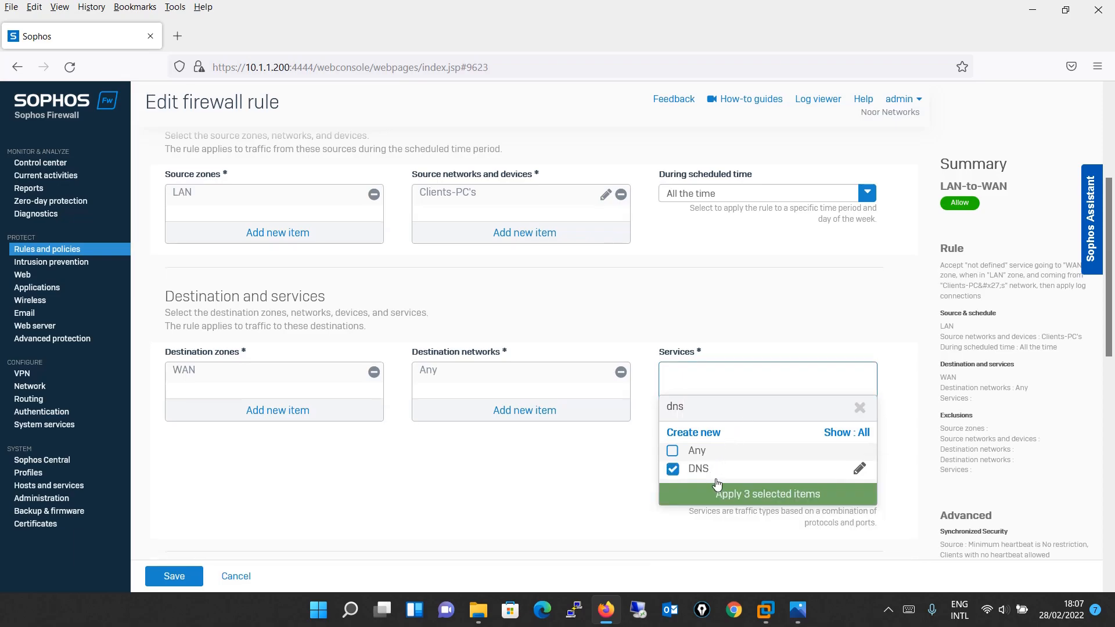
pyautogui.click(778, 500)
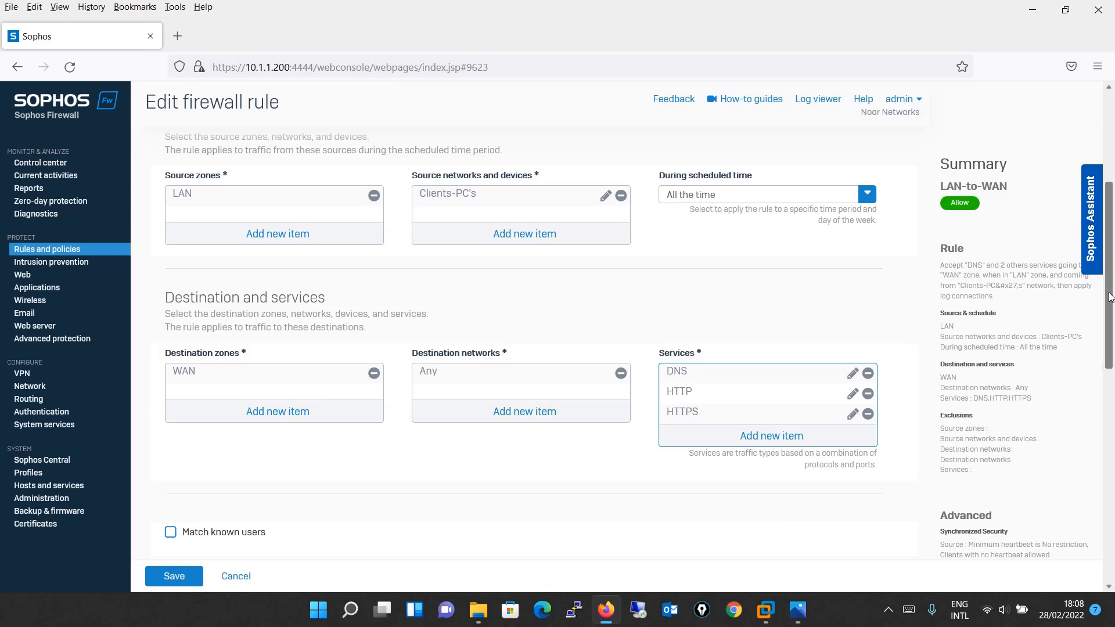
# Step: Review the rule's source, destination, linked NAT and security feature settings
pyautogui.moveTo(1108, 297); pyautogui.dragTo(1103, 271)
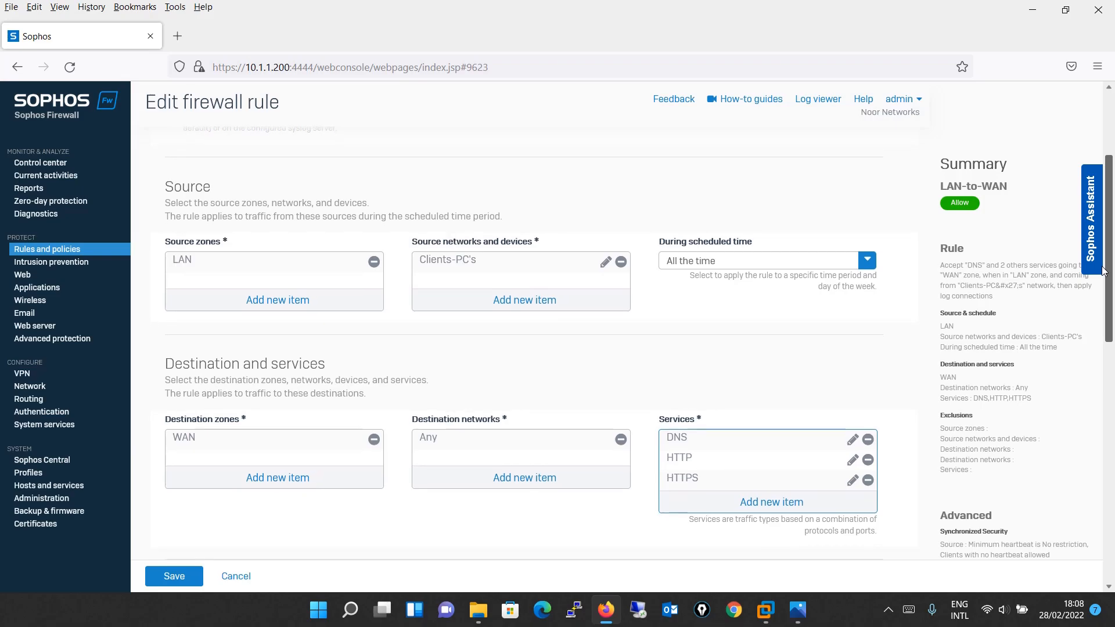
pyautogui.moveTo(1103, 271); pyautogui.dragTo(1112, 477)
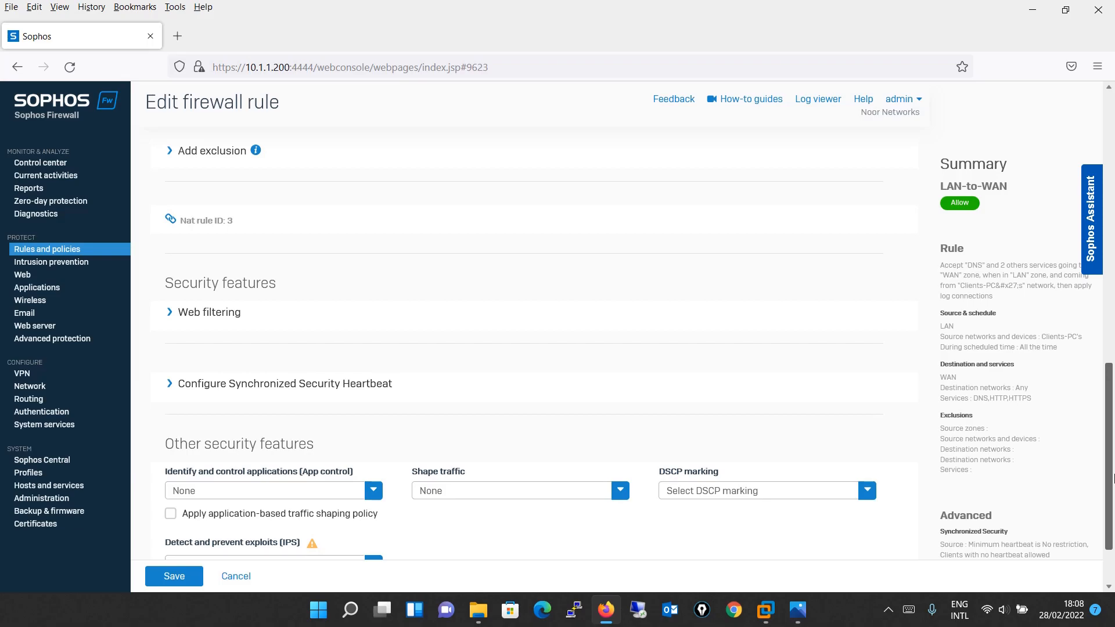
pyautogui.moveTo(1112, 477); pyautogui.dragTo(1109, 529)
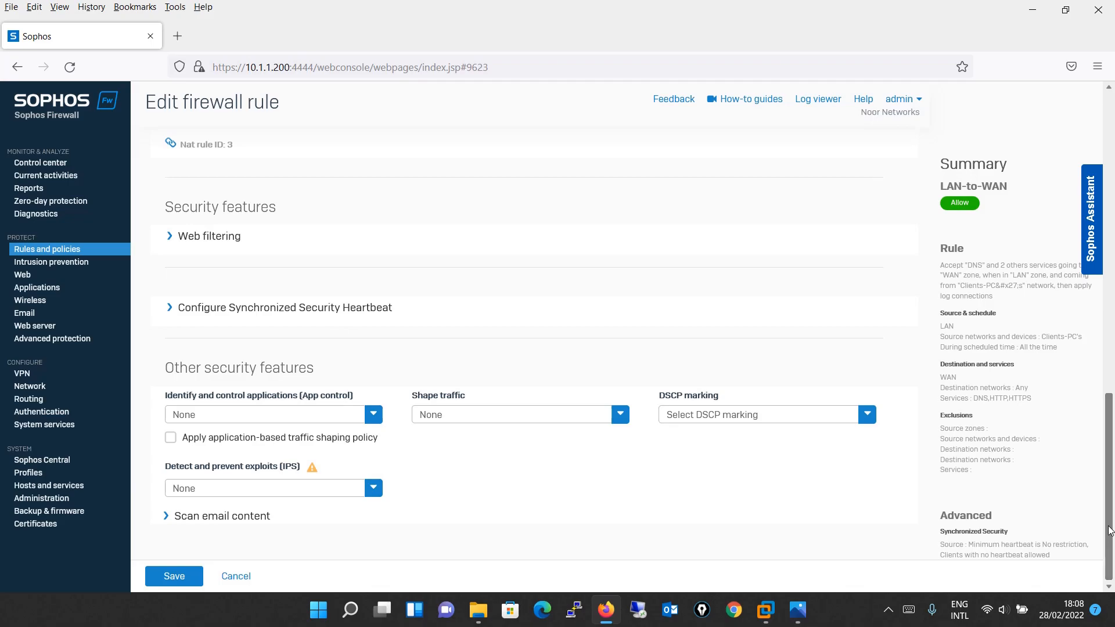
# Step: Save the LAN-to-WAN rule, switch to Client-PC1, reload google.com and open yahoo.com in a new tab to test web access
pyautogui.click(159, 581)
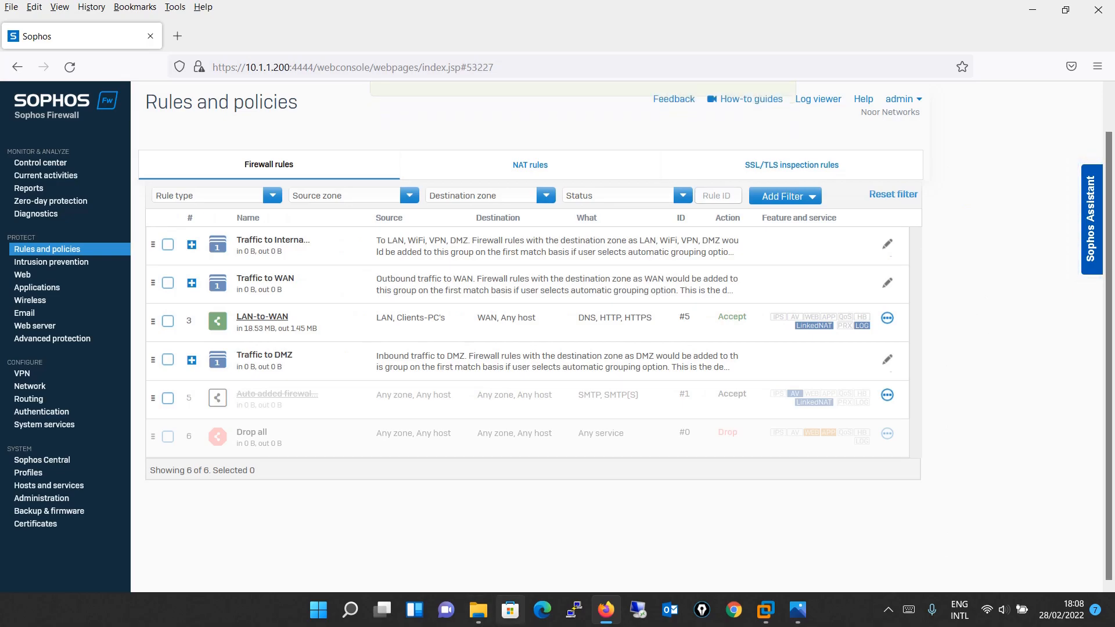
pyautogui.click(767, 614)
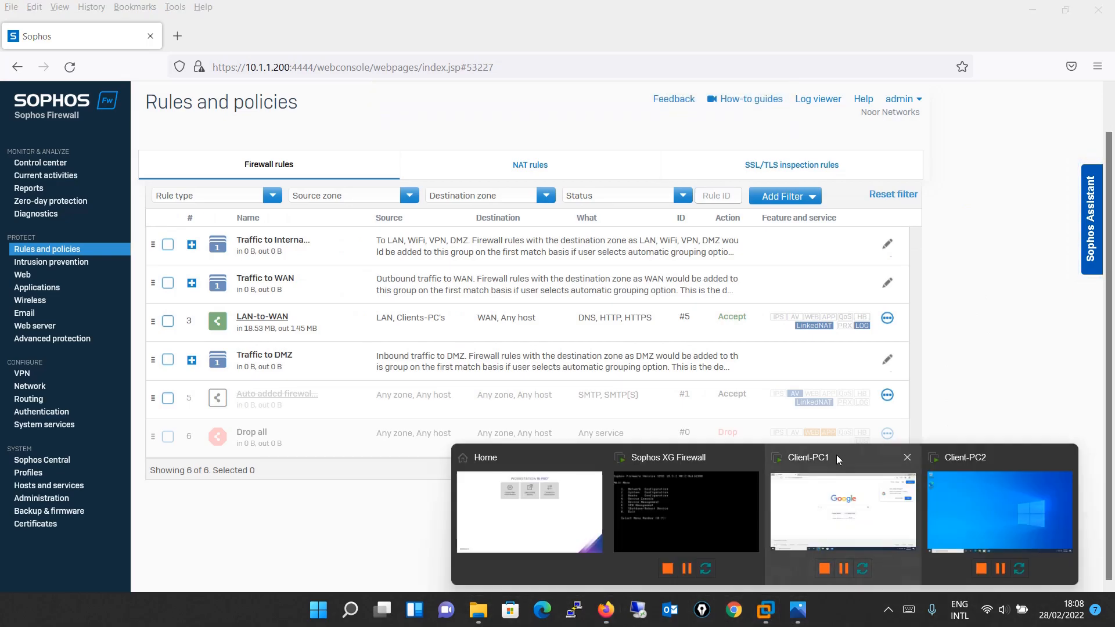
pyautogui.click(827, 483)
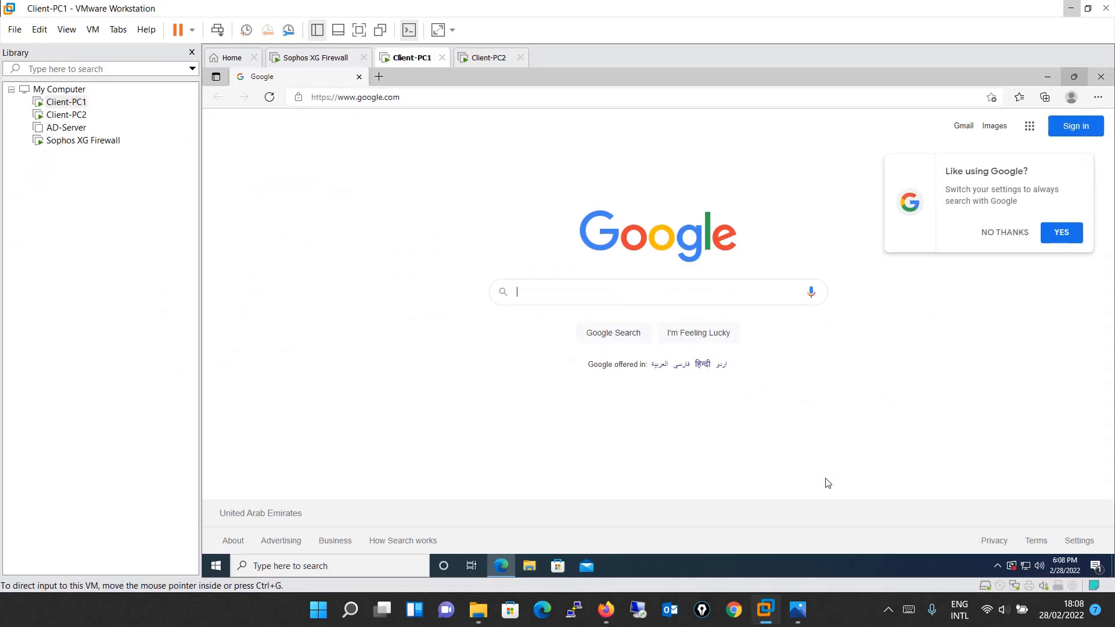
pyautogui.click(378, 103)
pyautogui.press('Return')
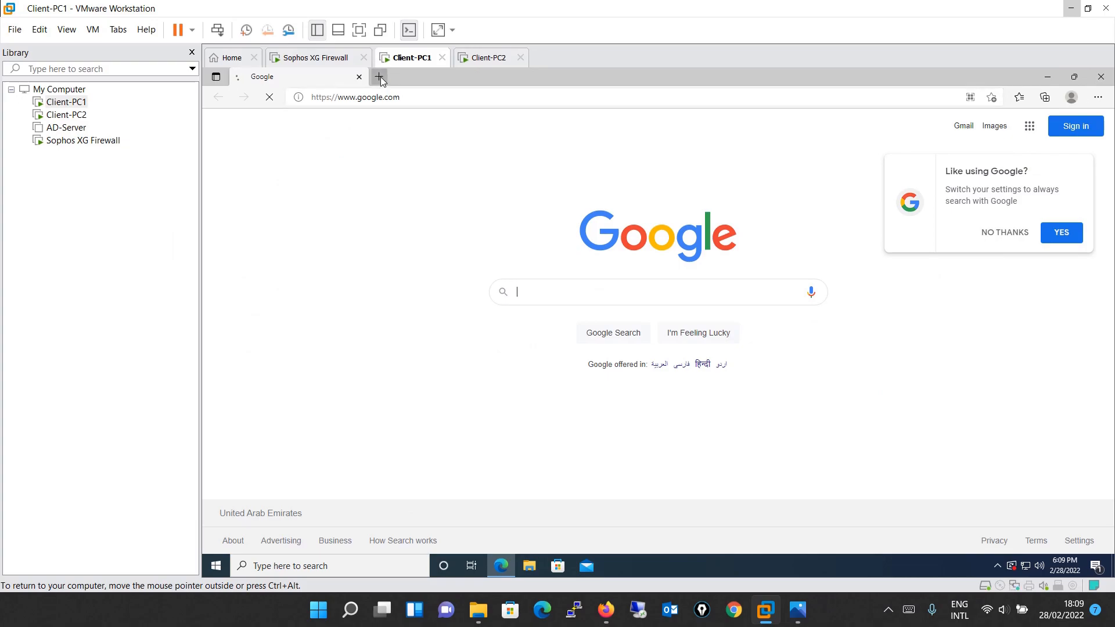
pyautogui.click(379, 77)
pyautogui.write('yahoo')
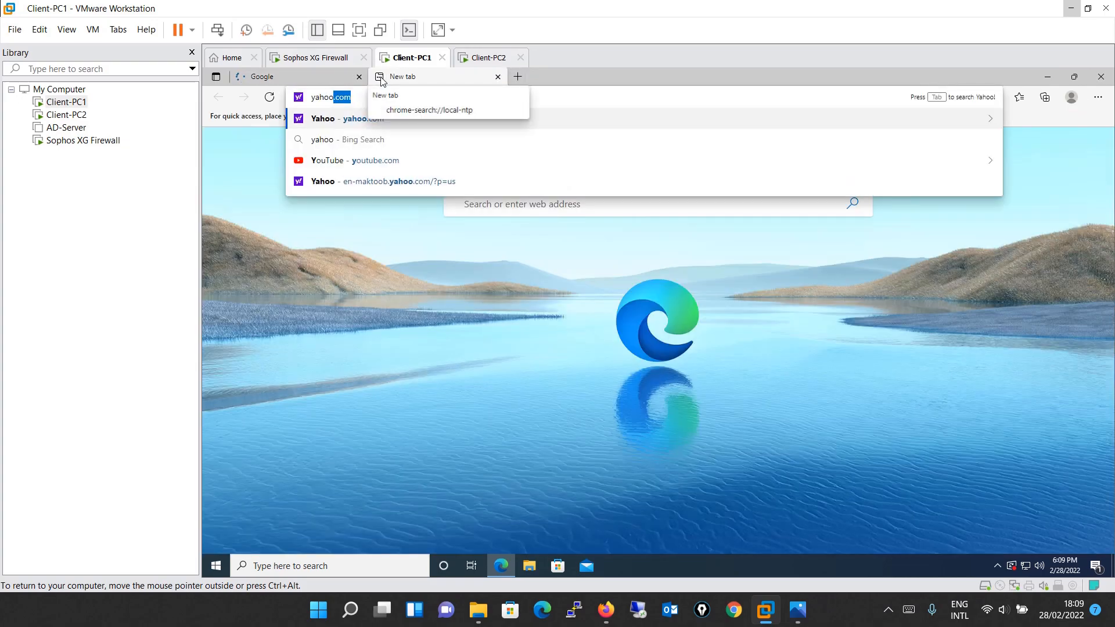
pyautogui.press('Return')
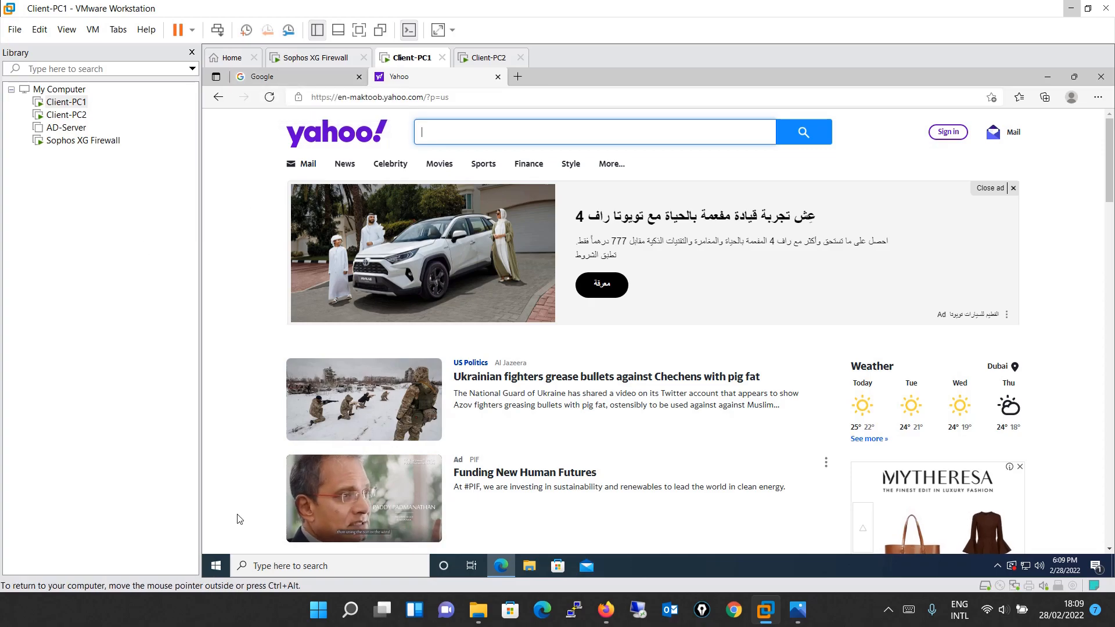
# Step: Open Command Prompt on Client-PC1 and start a continuous ping to 8.8.8.8
pyautogui.click(219, 569)
pyautogui.write('cmd')
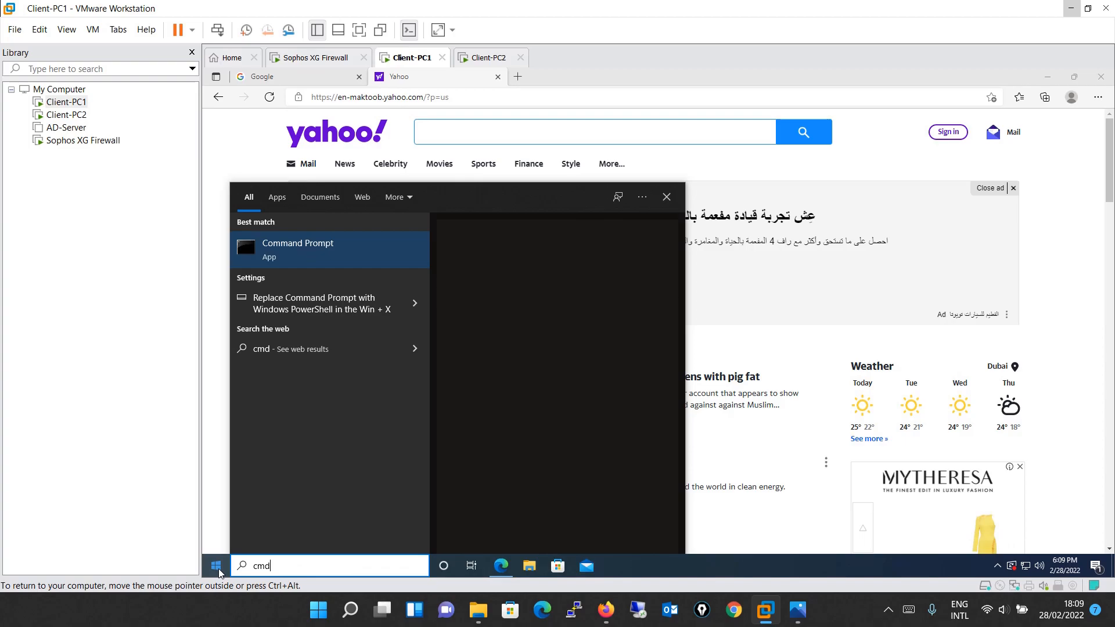
pyautogui.press('Return')
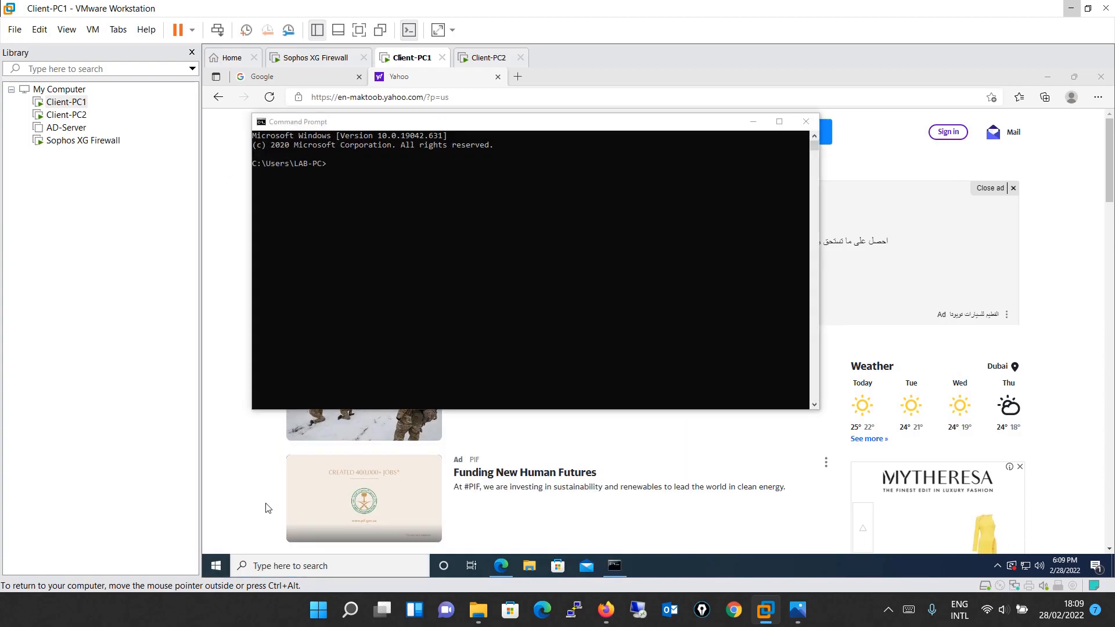
pyautogui.click(640, 232)
pyautogui.write('ping')
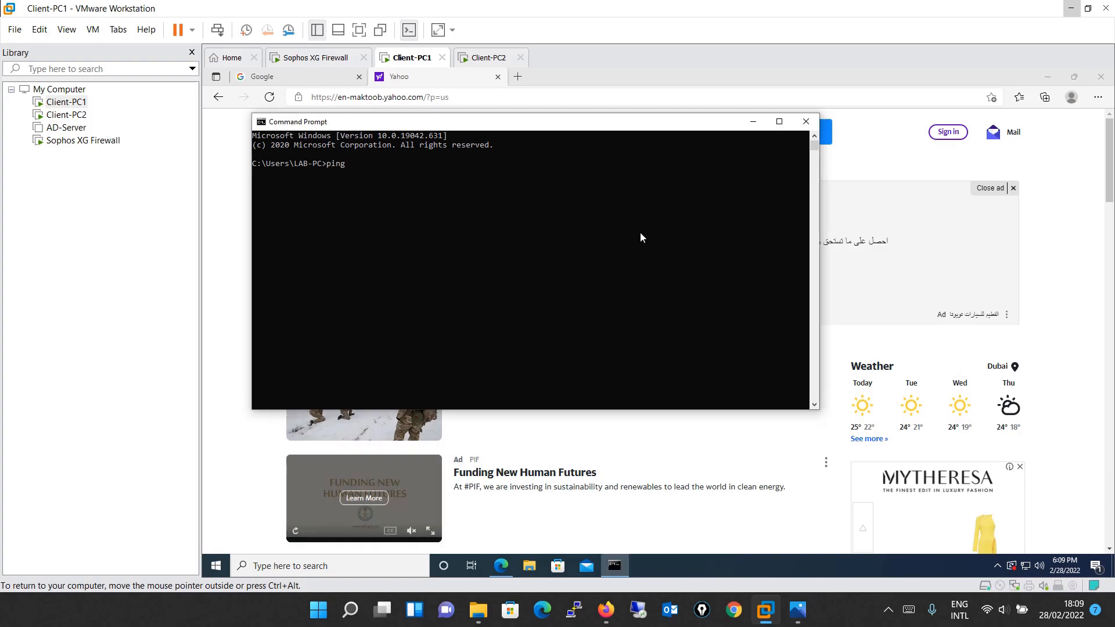
pyautogui.write(' 8.8.8.8 -t')
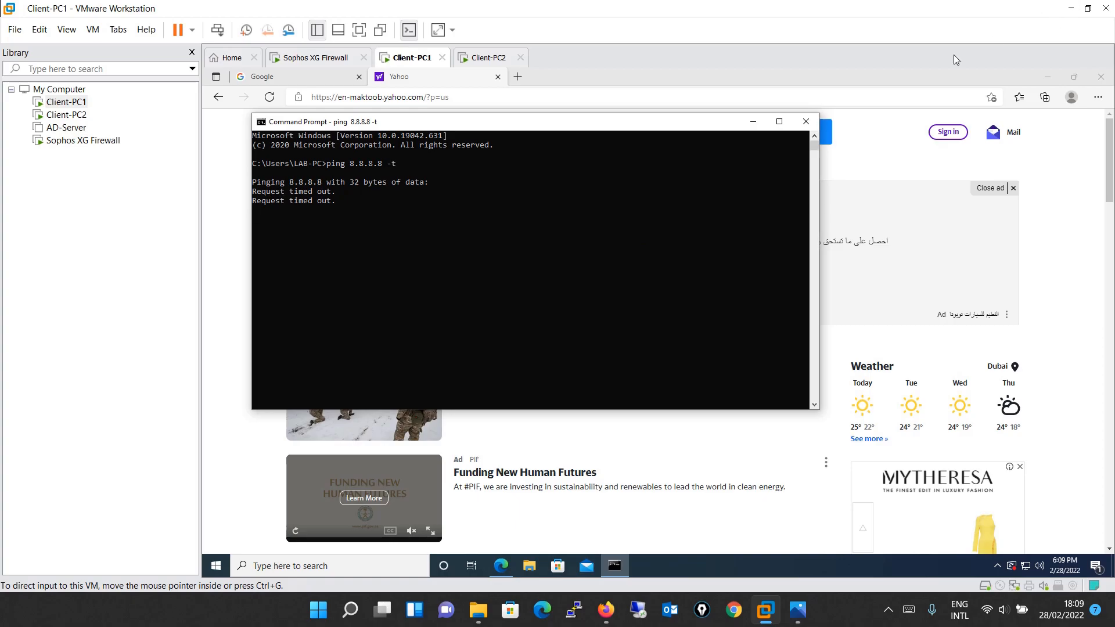
# Step: Return to the Sophos console, add ICMP to the LAN-to-WAN rule's services and save the rule
pyautogui.click(1072, 9)
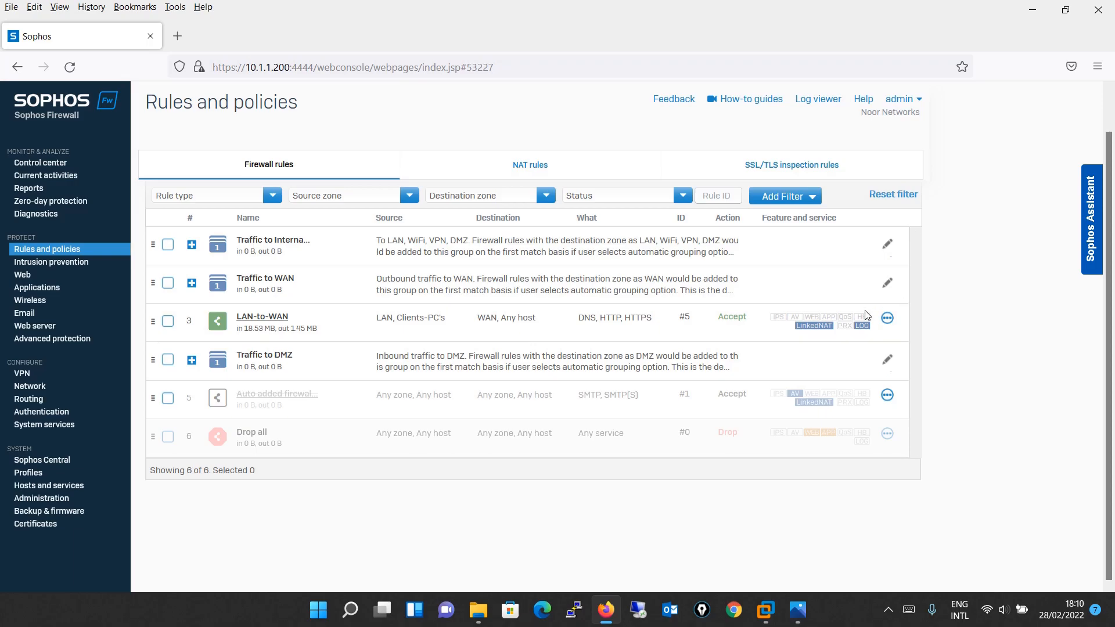
pyautogui.click(274, 322)
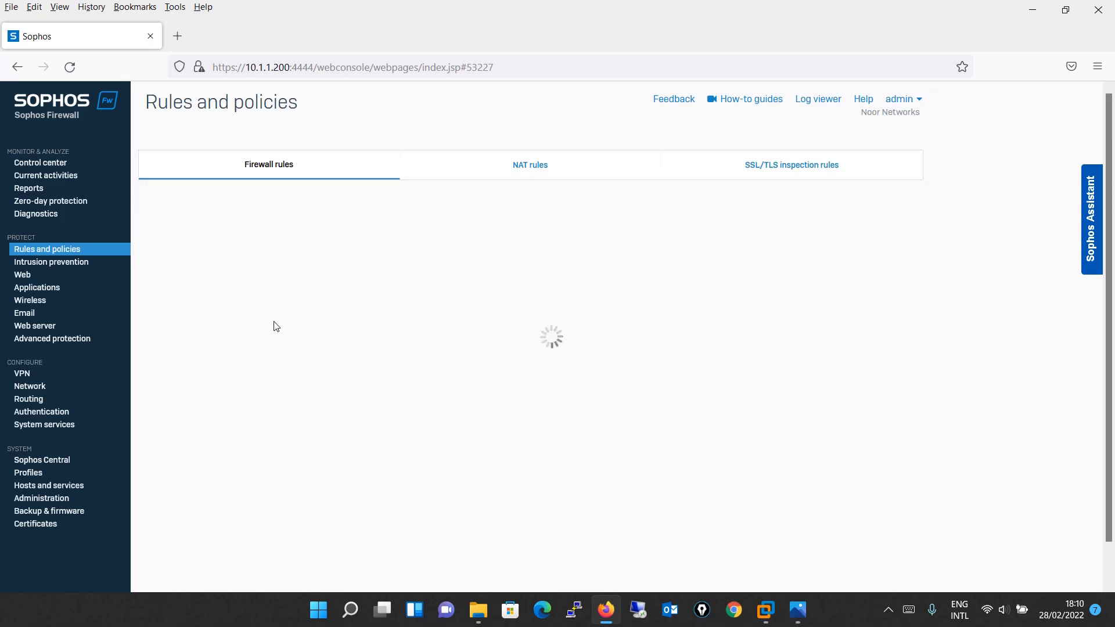
pyautogui.moveTo(1110, 256); pyautogui.dragTo(1106, 352)
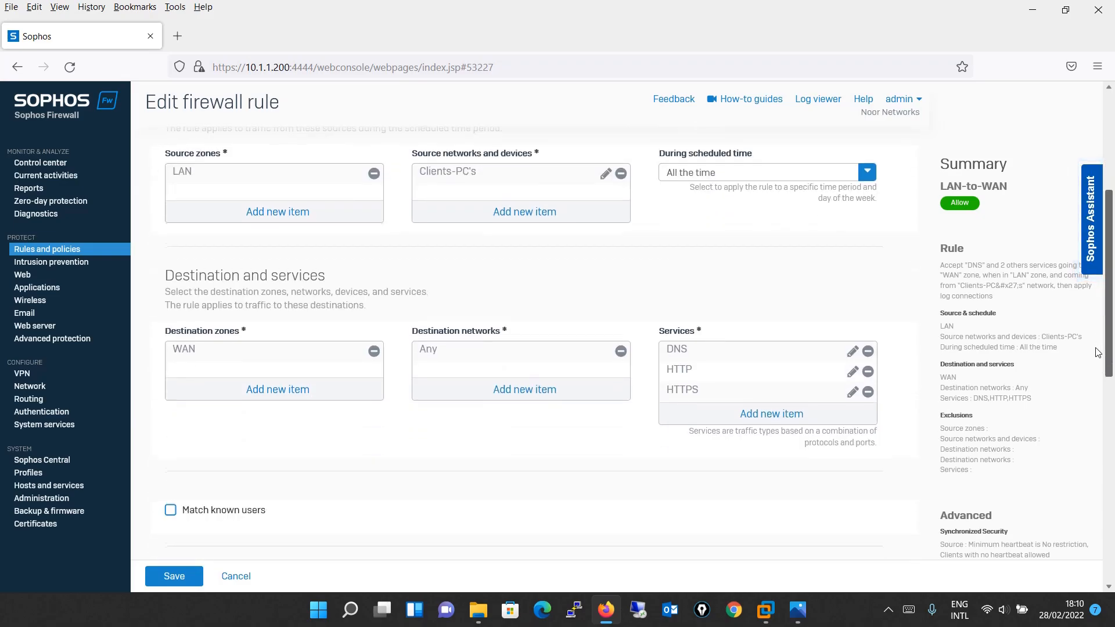
pyautogui.click(797, 418)
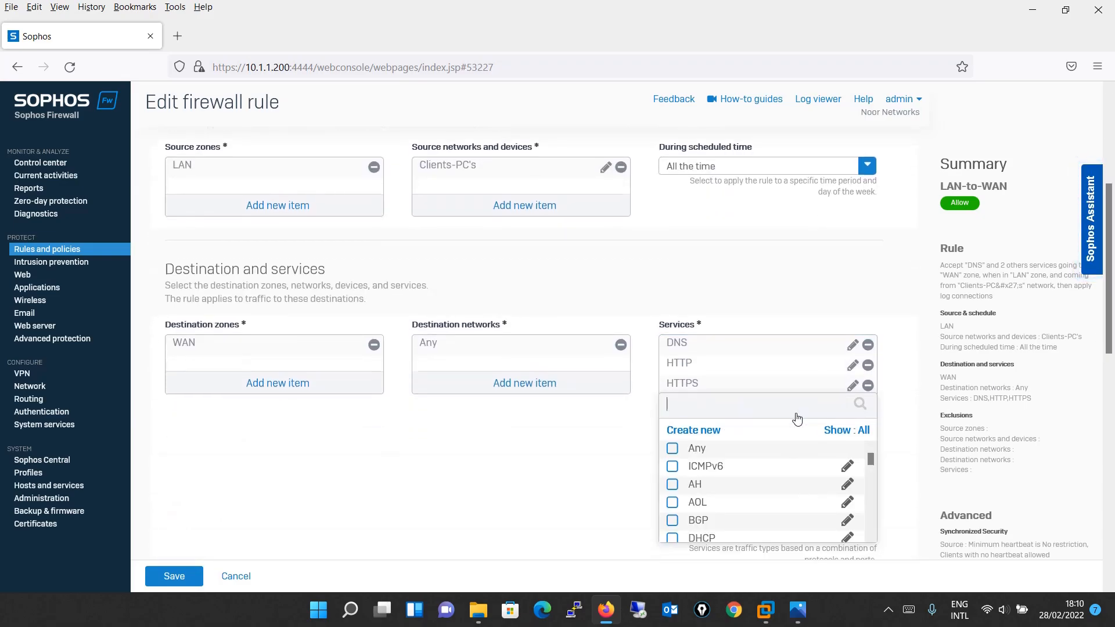
pyautogui.write('icmp')
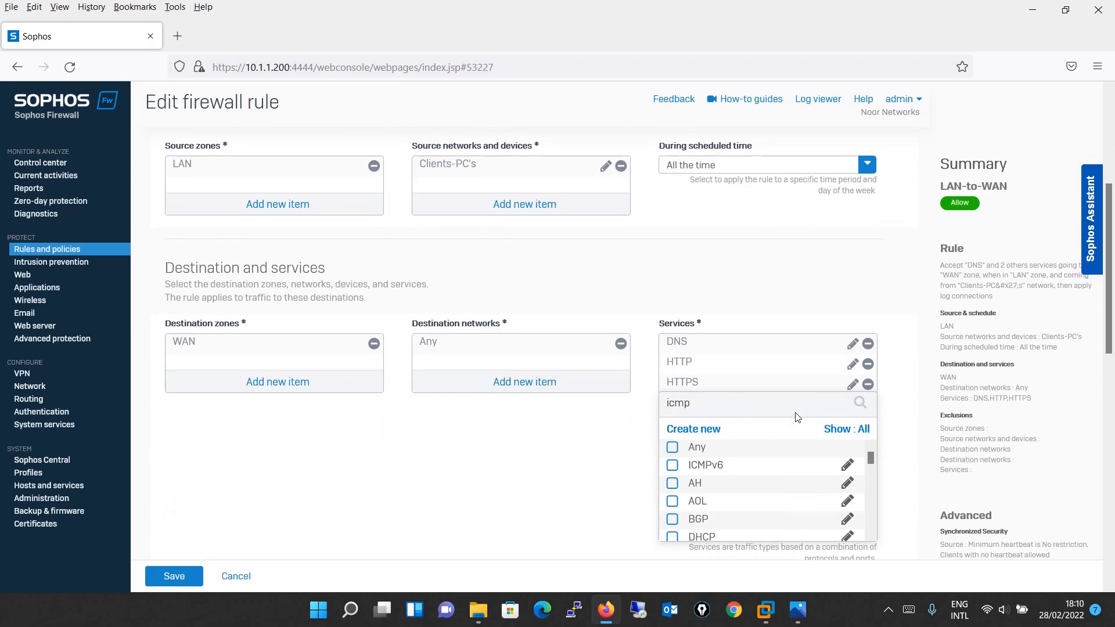
pyautogui.click(700, 485)
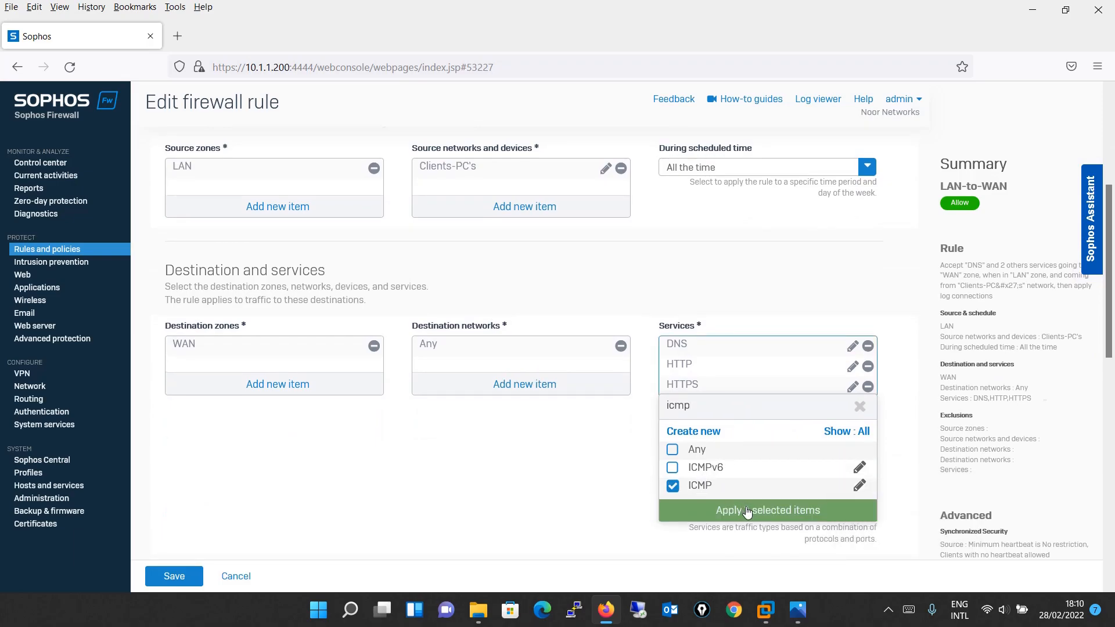
pyautogui.click(747, 511)
pyautogui.click(156, 578)
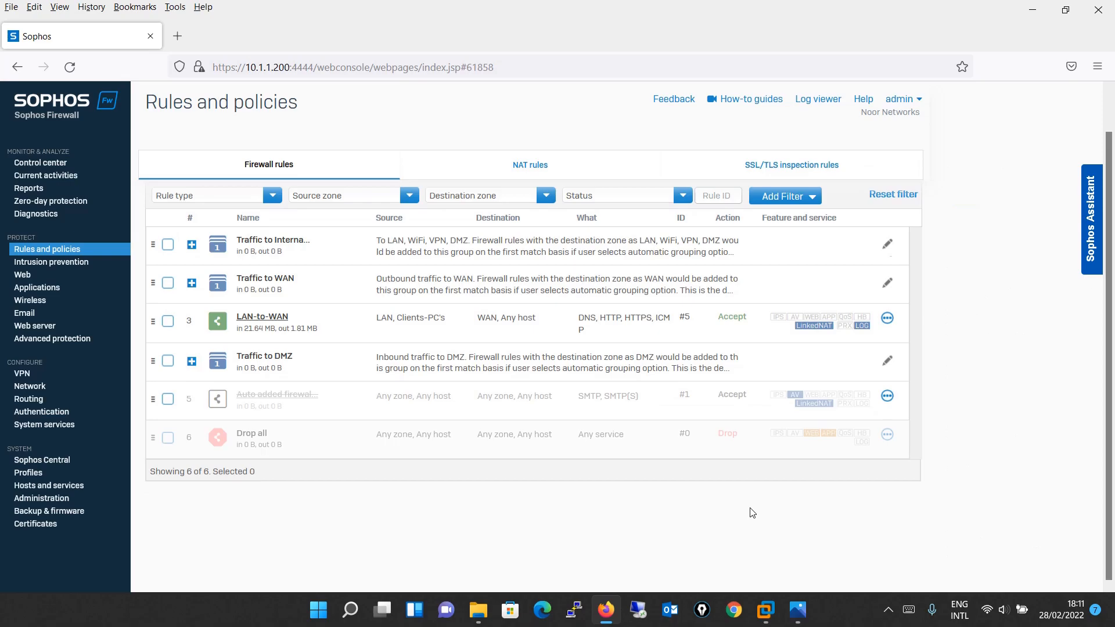
# Step: Check the running ping to 8.8.8.8 on Client-PC1 and the services listed for the LAN-to-WAN rule
pyautogui.click(765, 610)
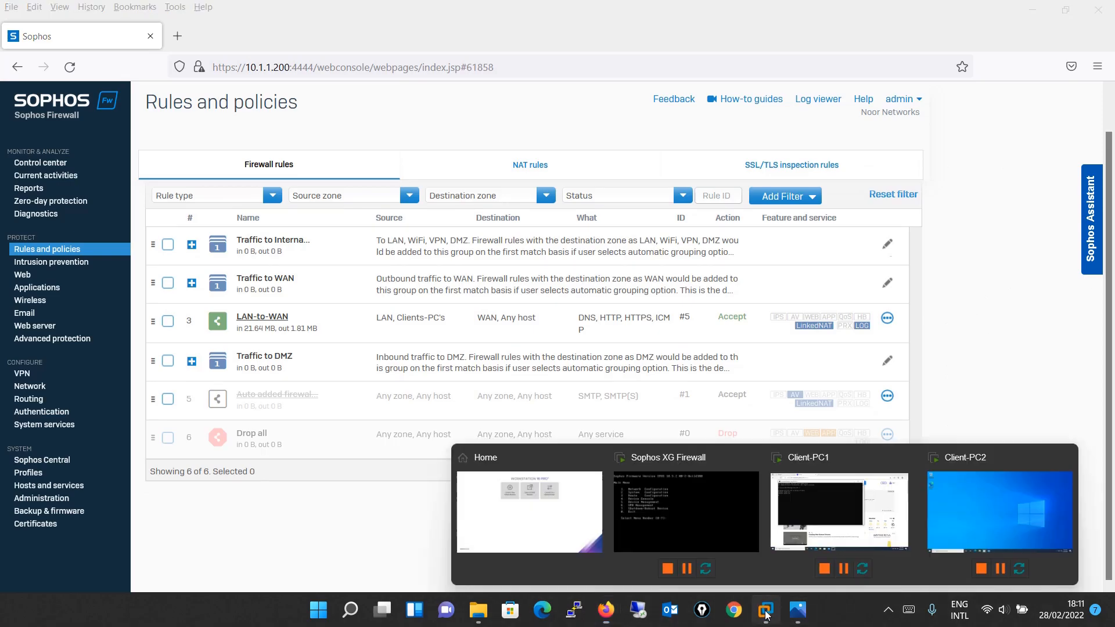
pyautogui.click(354, 526)
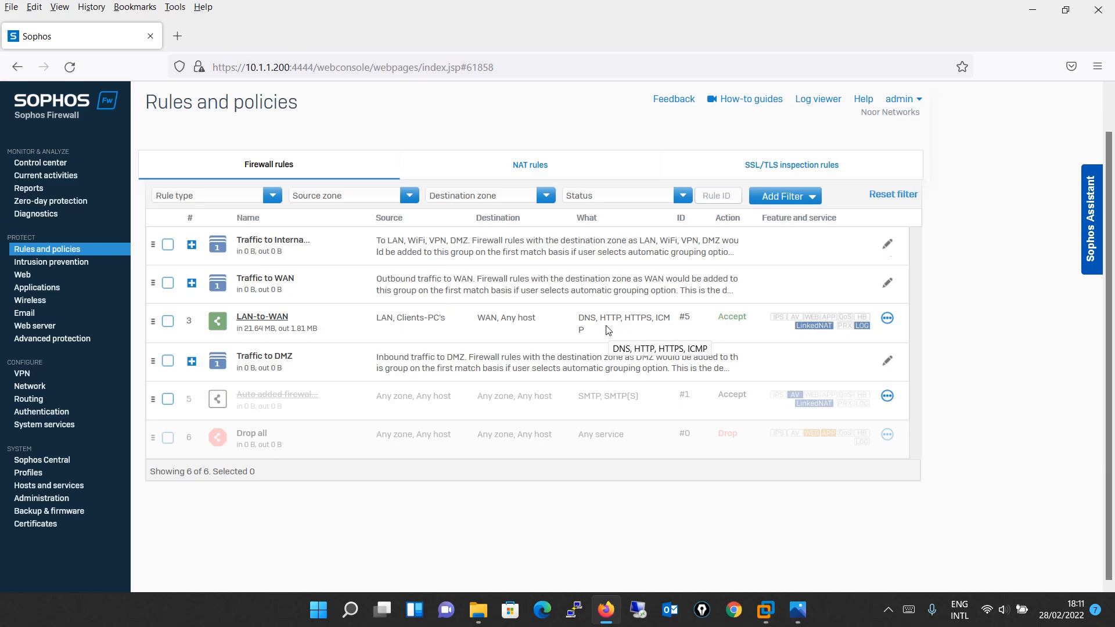
pyautogui.click(765, 609)
pyautogui.click(825, 529)
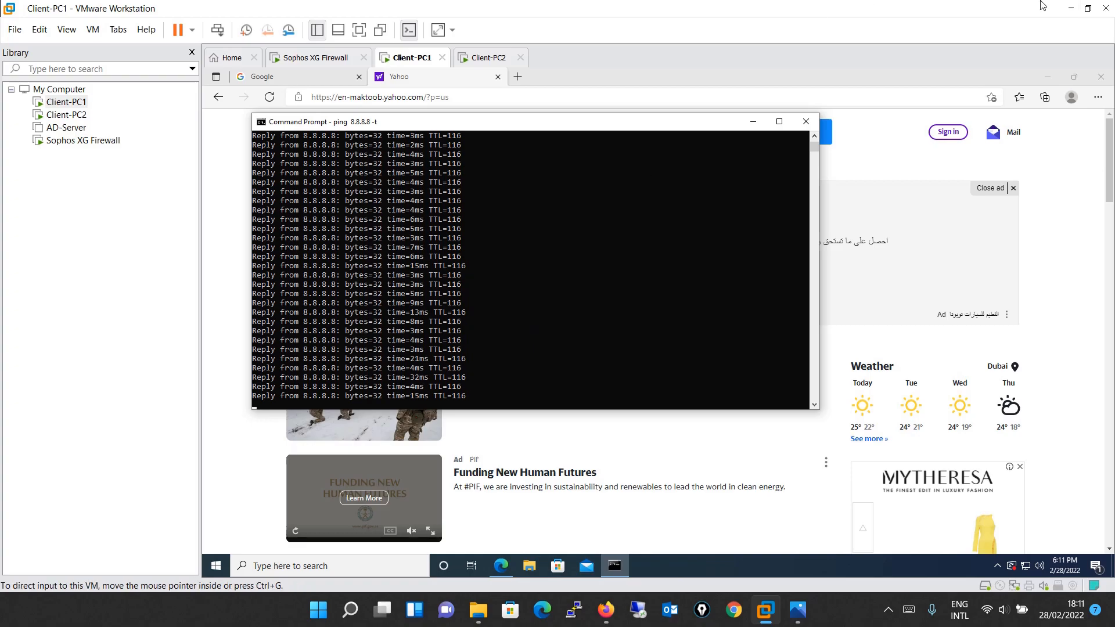
pyautogui.click(1069, 7)
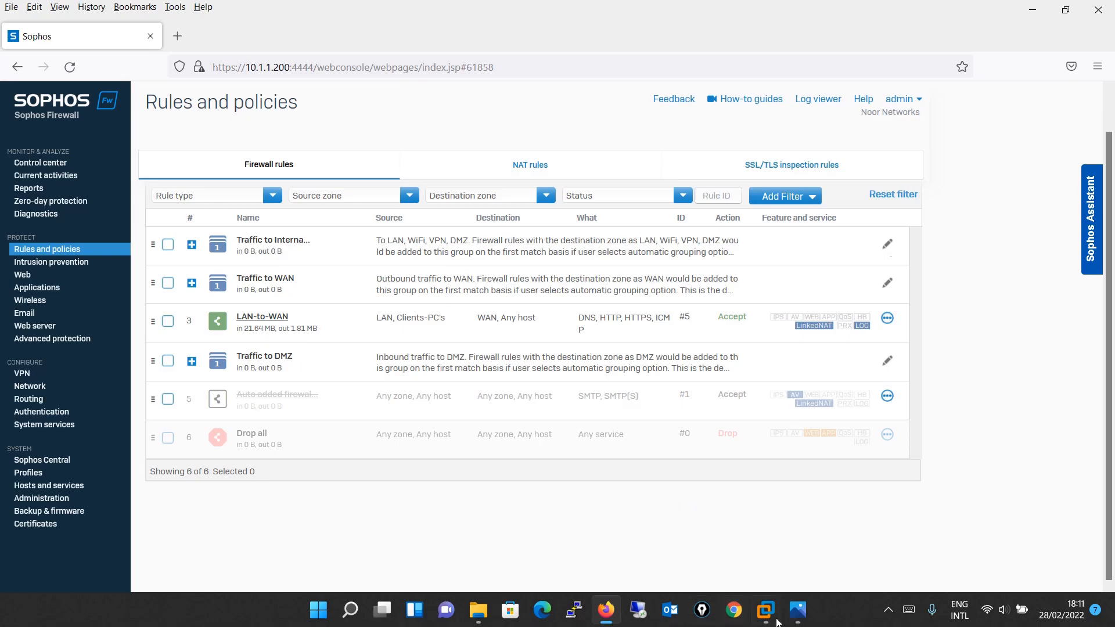
# Step: Switch to the Sophos LAB network diagram in Photos, review the topology and return to the firewall rules list
pyautogui.click(794, 620)
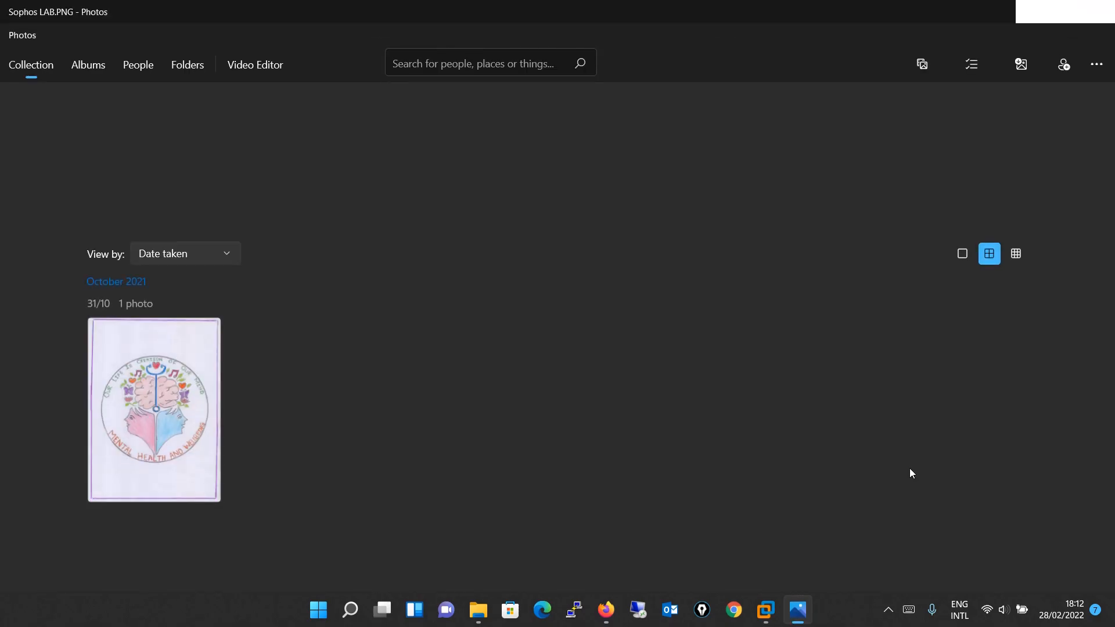
pyautogui.hotkey('alt', 'Tab')
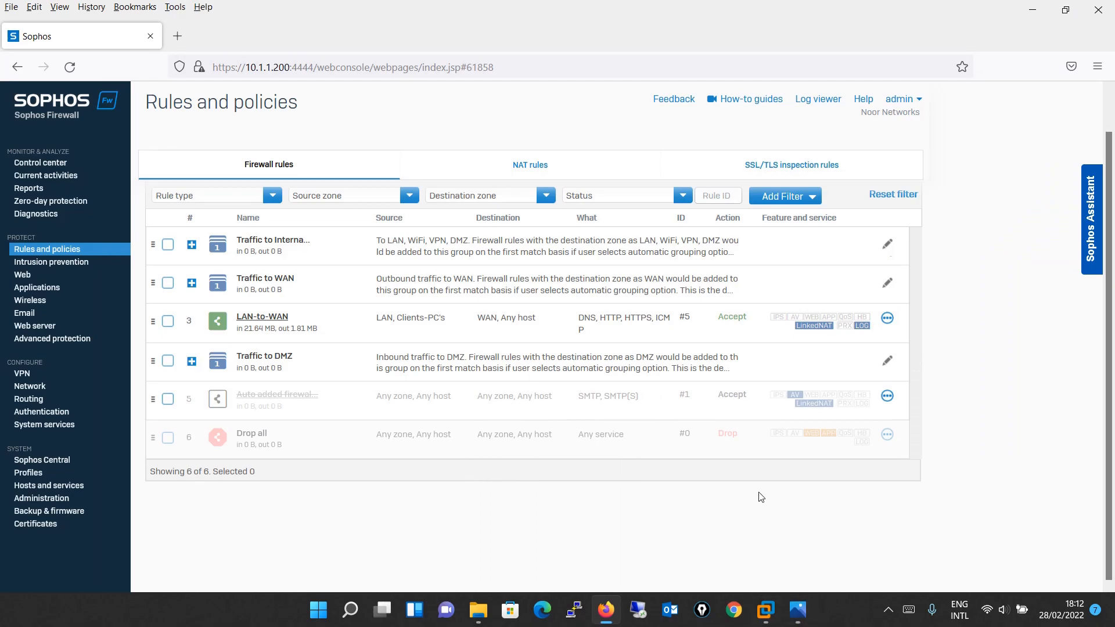
pyautogui.hotkey('alt', 'Tab')
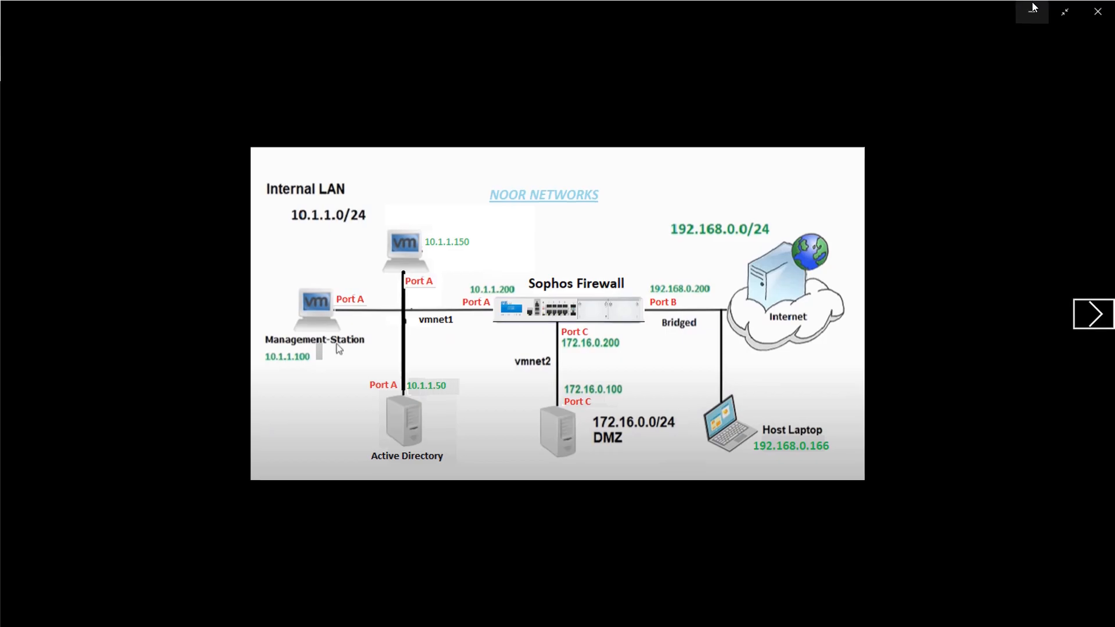
pyautogui.click(1033, 8)
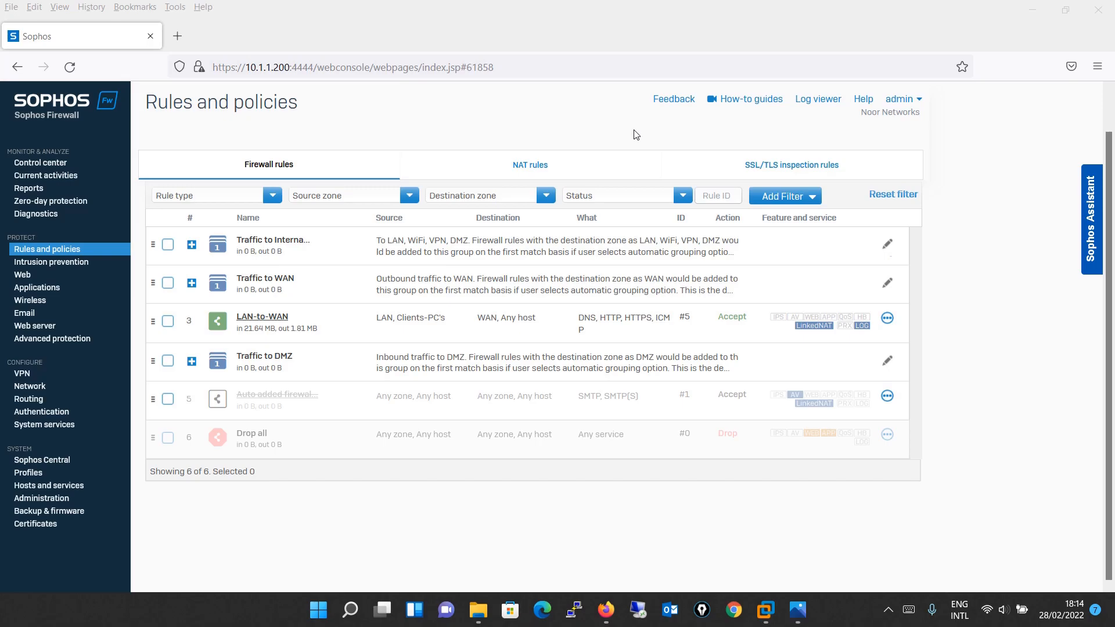
pyautogui.click(655, 142)
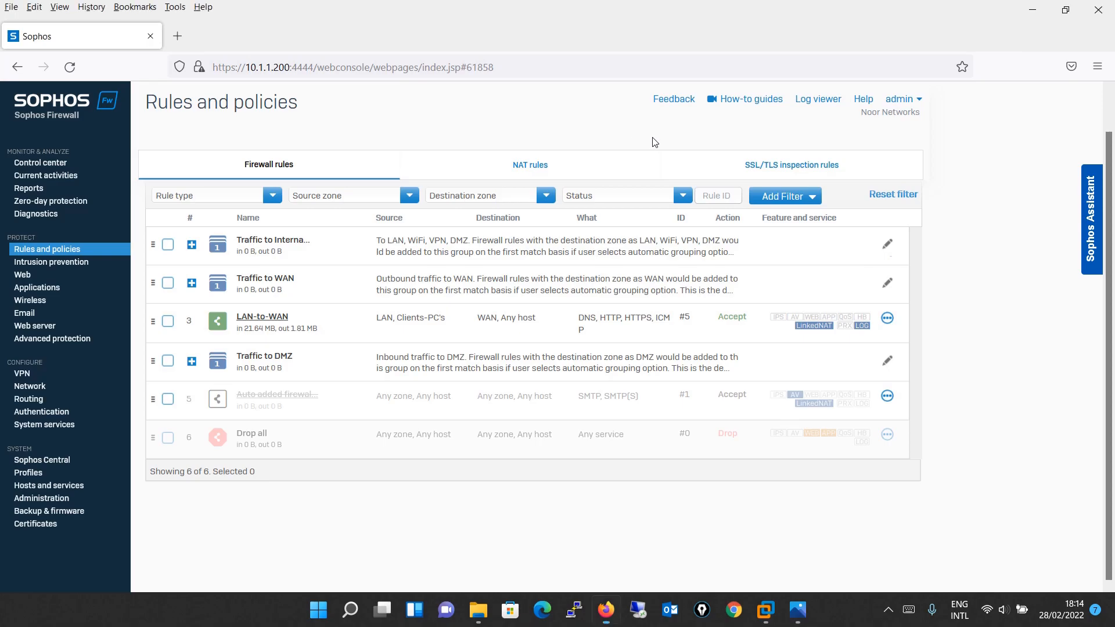